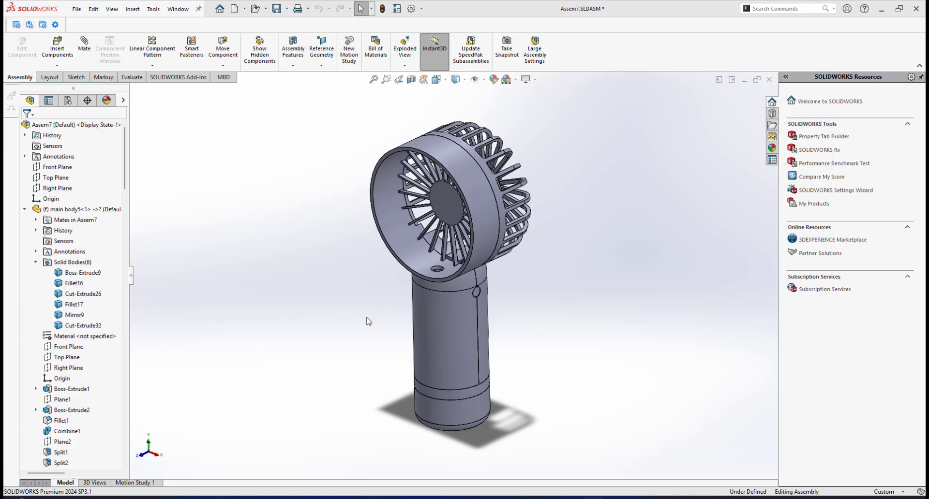
# Open the fan's main body5 part from the assembly in its own window.
pyautogui.click(455, 313)
pyautogui.click(498, 256)
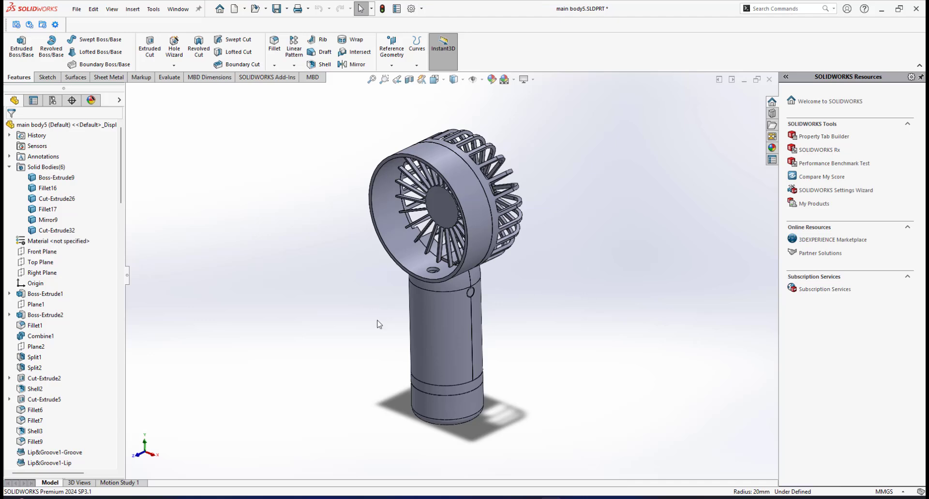
pyautogui.scroll(-2, 437, 207)
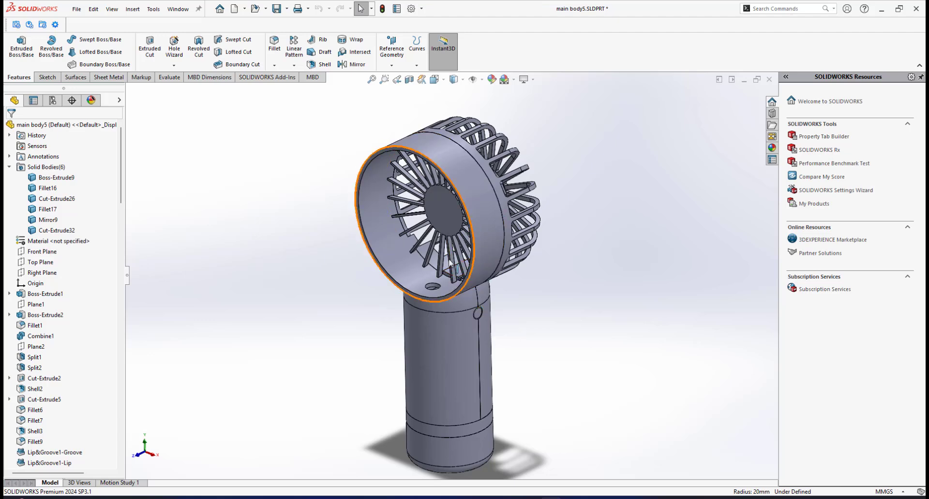
pyautogui.scroll(1, 449, 261)
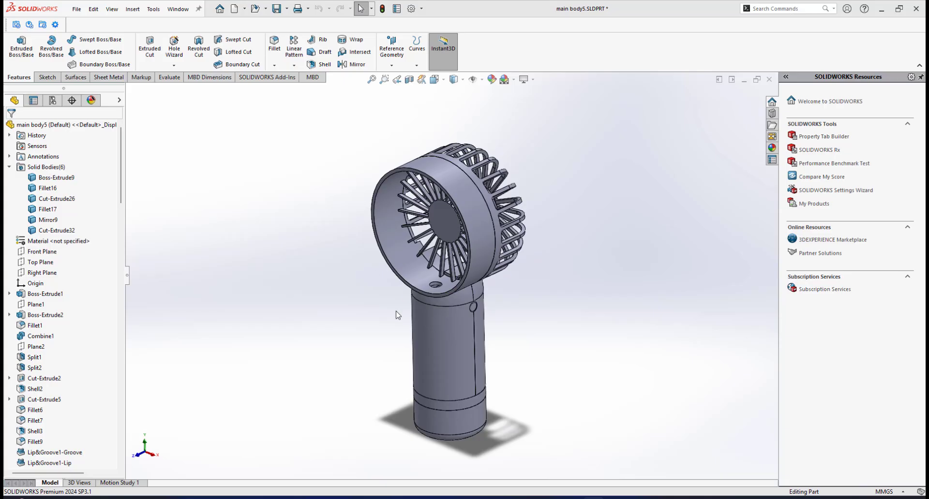
pyautogui.scroll(-1, 395, 314)
pyautogui.scroll(-1, 408, 303)
pyautogui.scroll(2, 504, 304)
pyautogui.scroll(-2, 493, 293)
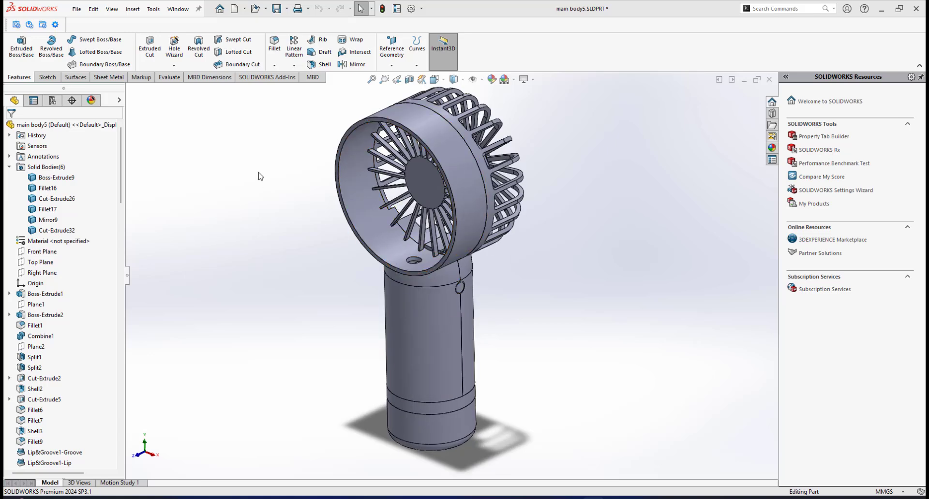
# Delete the solid bodies Boss-Extrude9, Fillet16, Cut-Extrude26, Fillet17 and Mirror9, leaving only the front casing body.
pyautogui.click(51, 179)
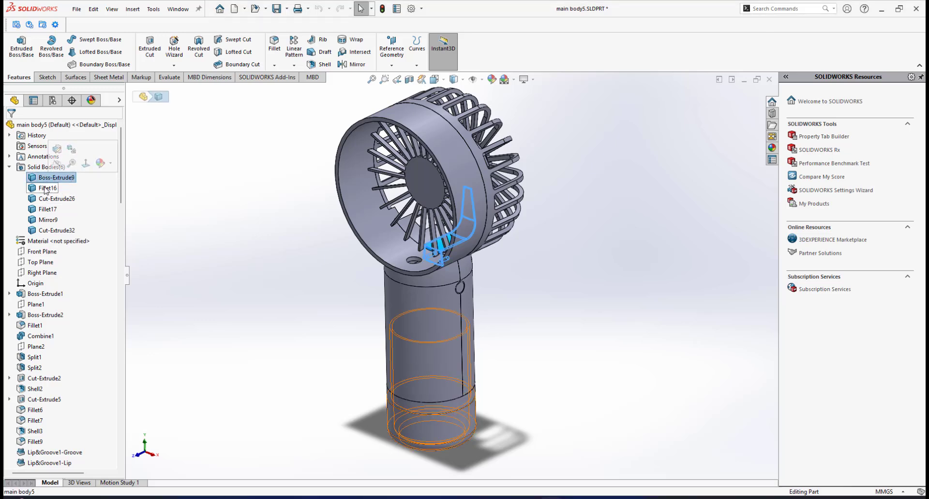
pyautogui.keyDown('ctrl'); pyautogui.click(46, 189); pyautogui.keyUp('ctrl')
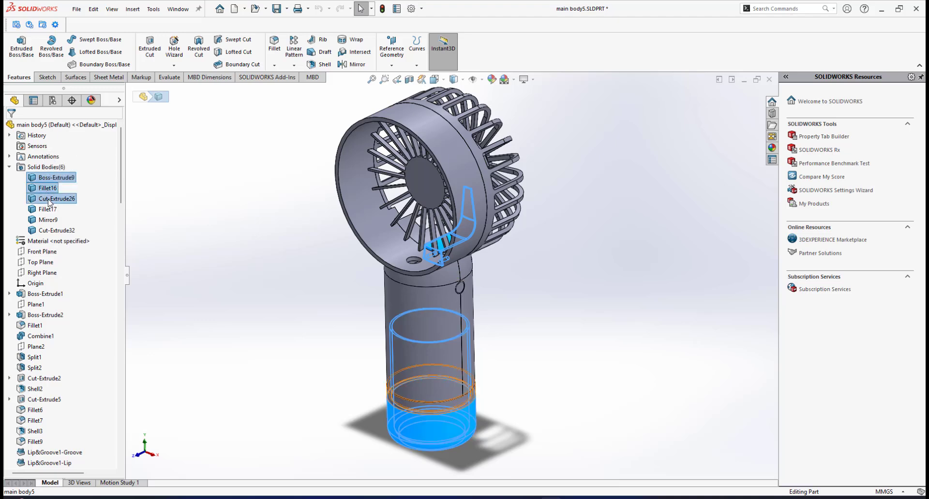
pyautogui.keyDown('ctrl'); pyautogui.click(50, 199); pyautogui.keyUp('ctrl')
pyautogui.keyDown('ctrl'); pyautogui.click(43, 210); pyautogui.keyUp('ctrl')
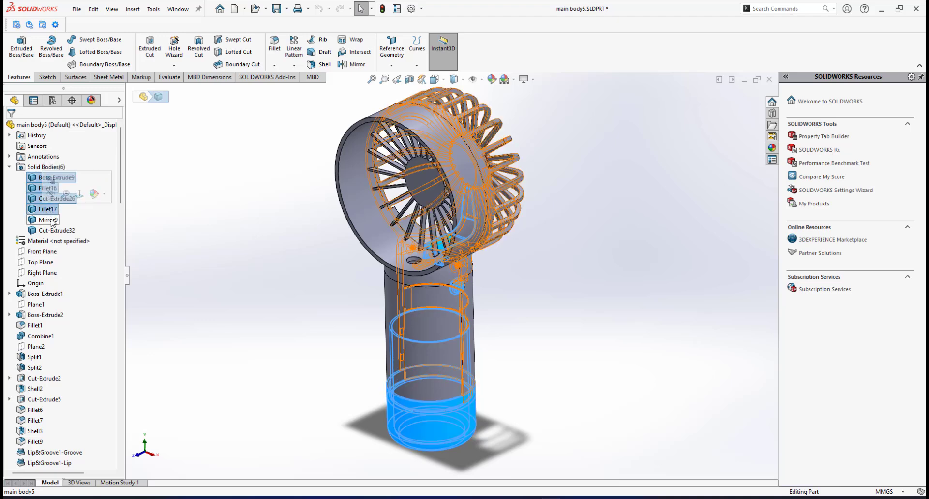
pyautogui.keyDown('ctrl'); pyautogui.click(48, 220); pyautogui.keyUp('ctrl')
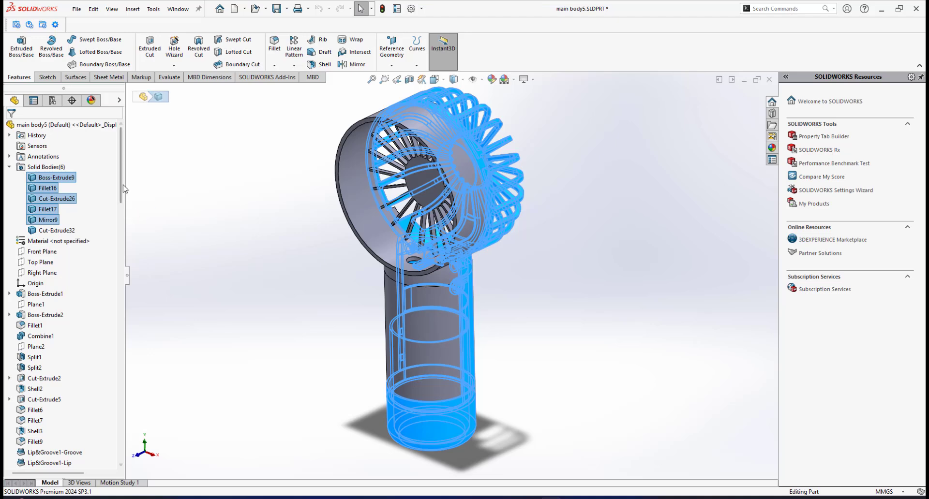
pyautogui.click(133, 9)
pyautogui.moveTo(161, 49)
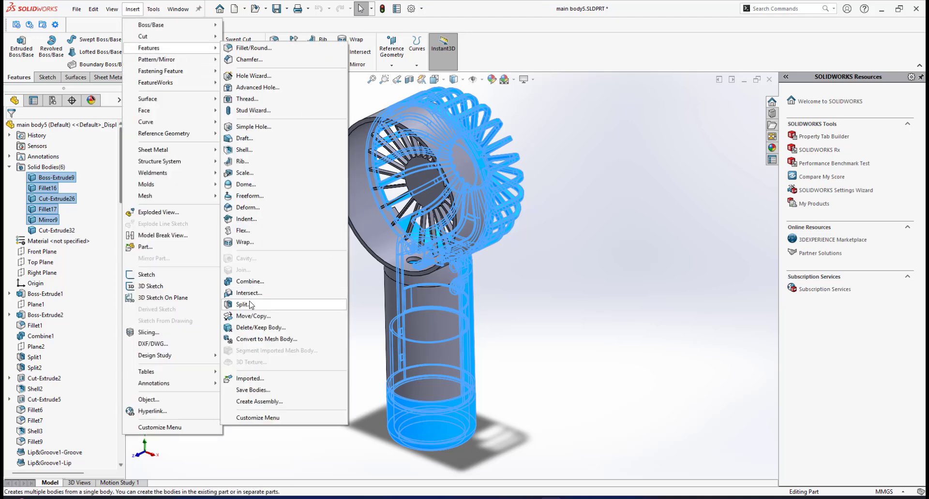
pyautogui.click(257, 328)
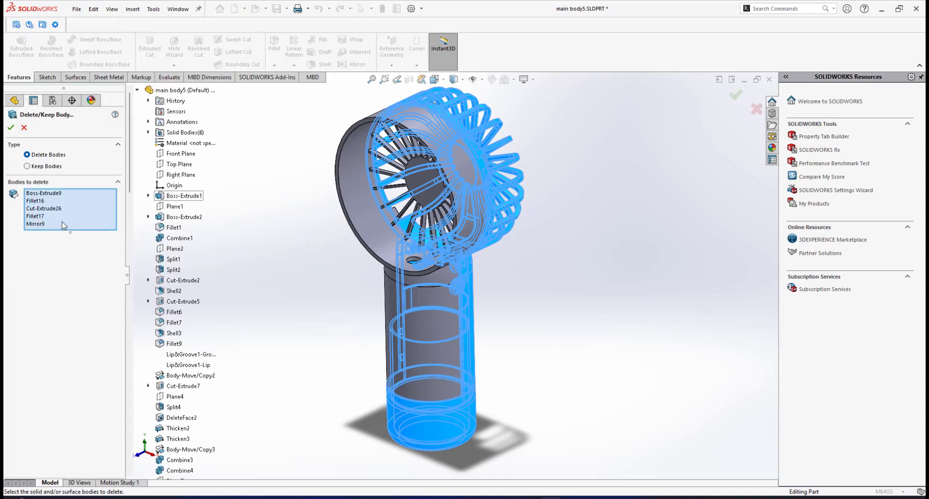
pyautogui.click(10, 127)
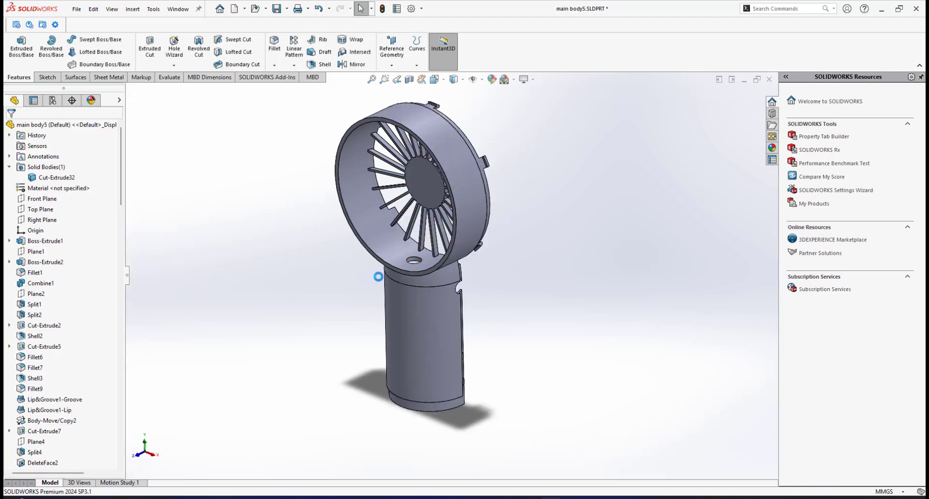
# Orient the remaining front casing body to the isometric view.
pyautogui.scroll(-3, 390, 257)
pyautogui.moveTo(462, 268); pyautogui.dragTo(463, 292, button='middle')
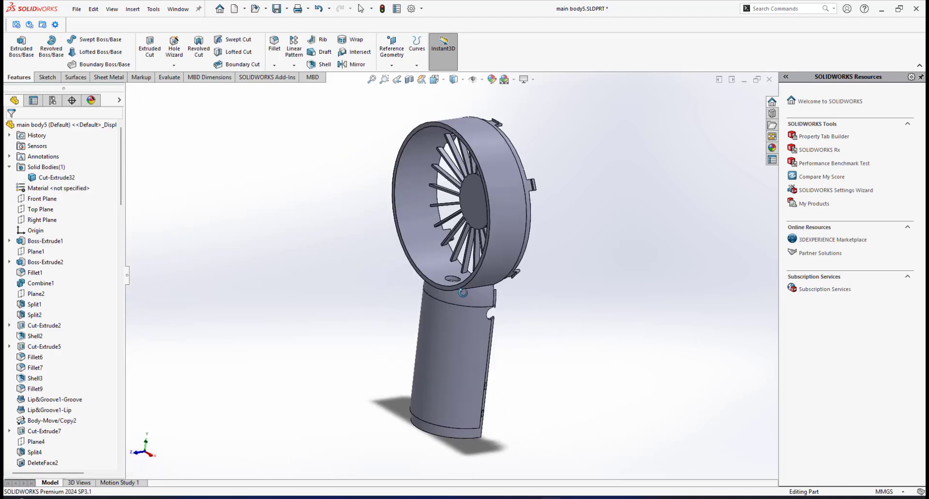
pyautogui.press('space')
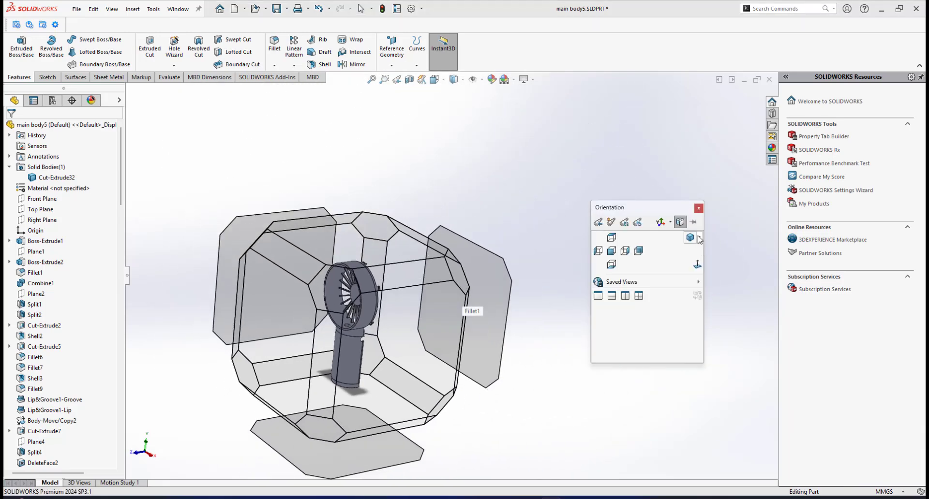
pyautogui.click(668, 237)
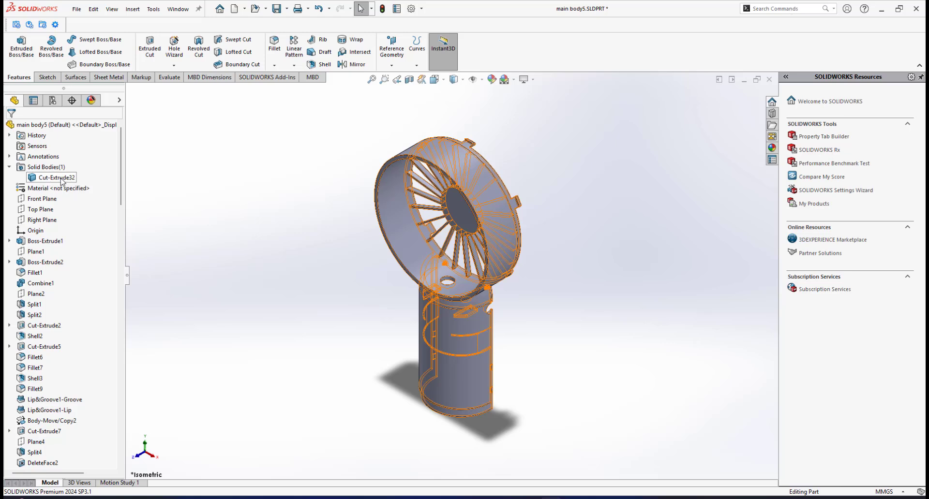
# Save the part as a copy and continue, named "front casing" in New folder, replacing the existing file.
pyautogui.click(77, 9)
pyautogui.click(96, 127)
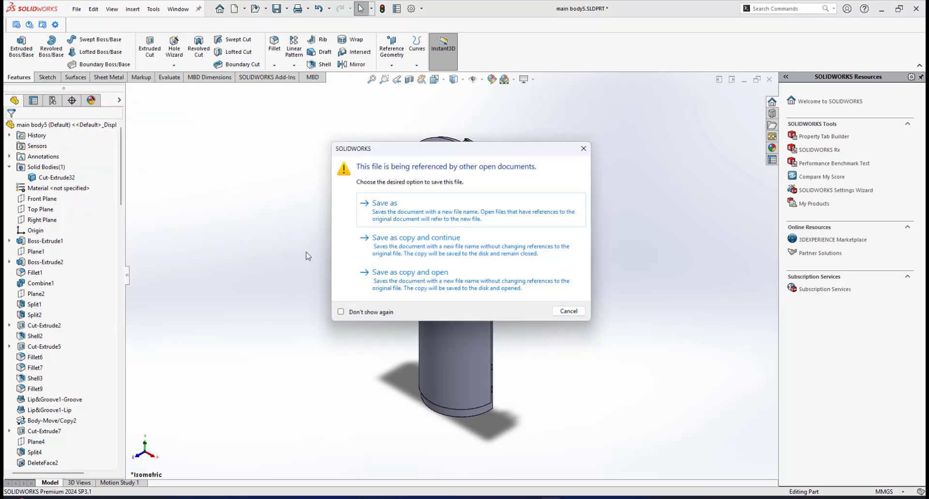
pyautogui.click(404, 245)
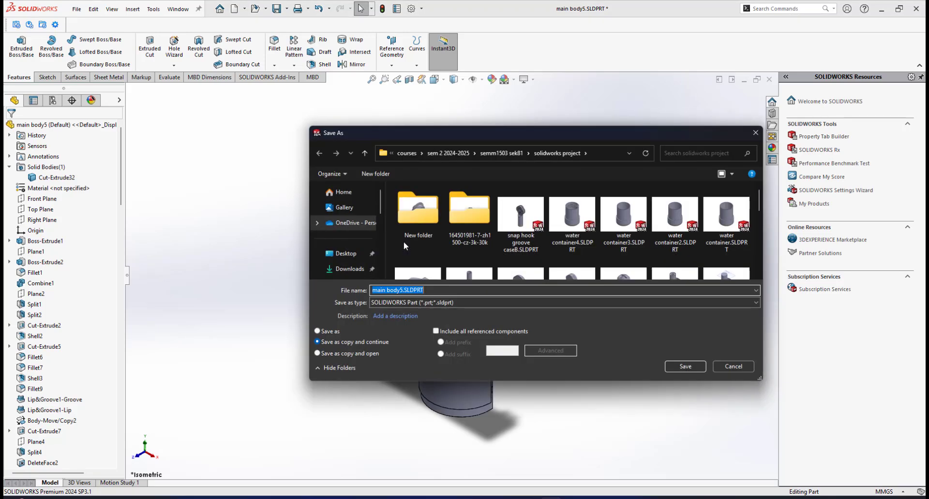
pyautogui.doubleClick(412, 218)
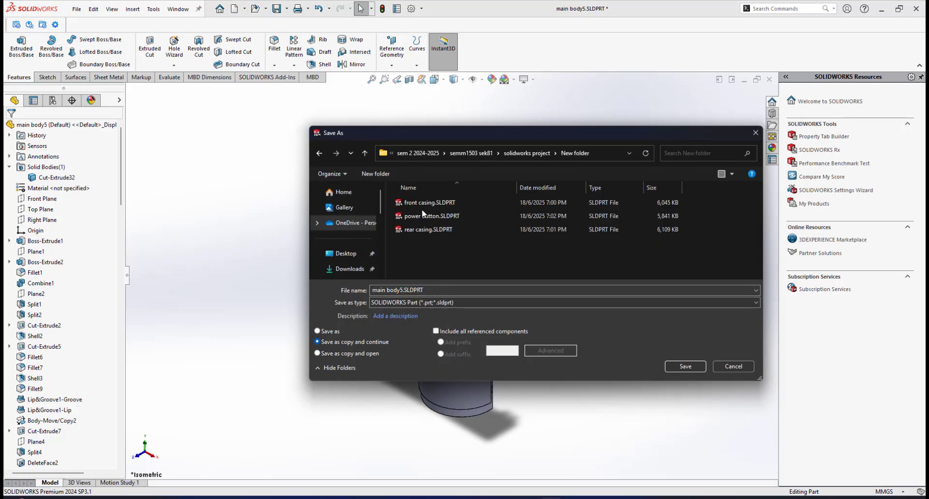
pyautogui.click(437, 290)
pyautogui.write('fro')
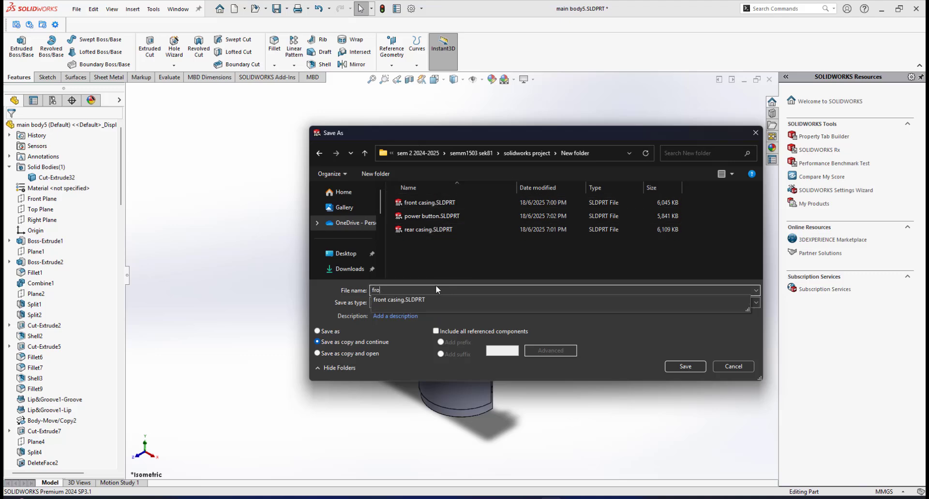
pyautogui.write('nt cas')
pyautogui.write('ing')
pyautogui.click(611, 327)
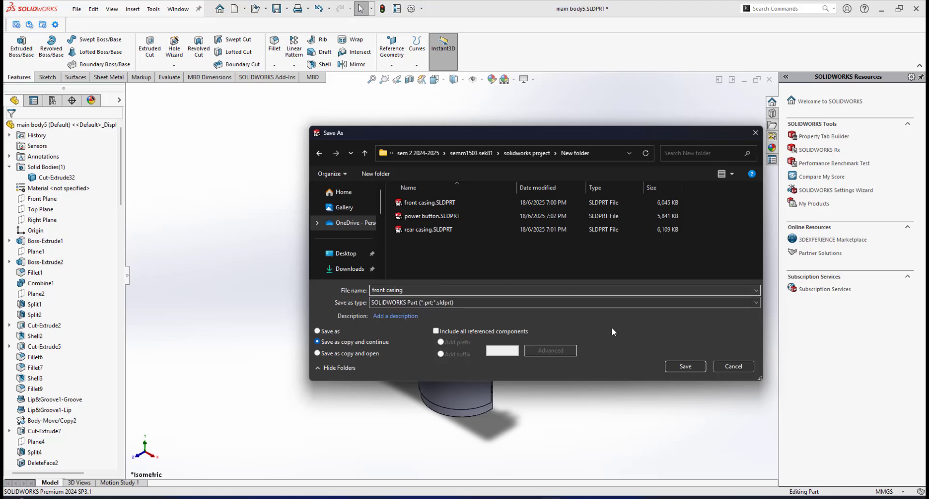
pyautogui.click(684, 367)
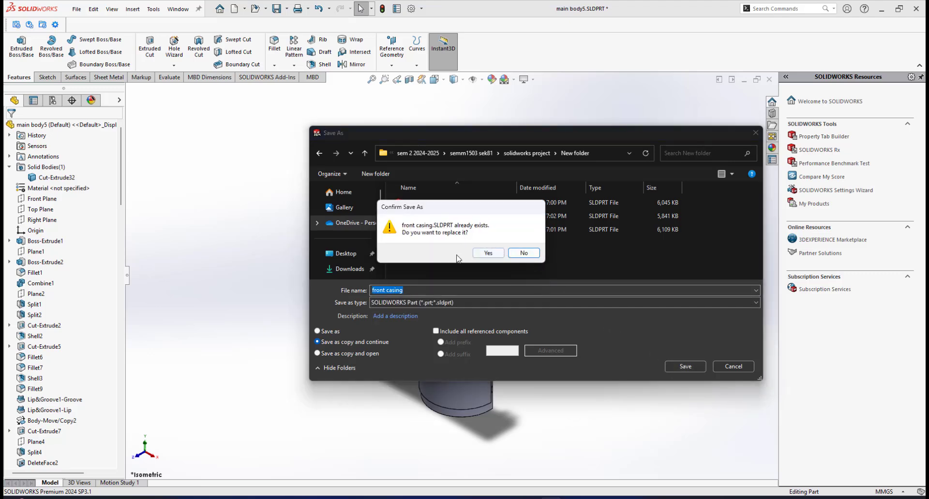
pyautogui.click(490, 253)
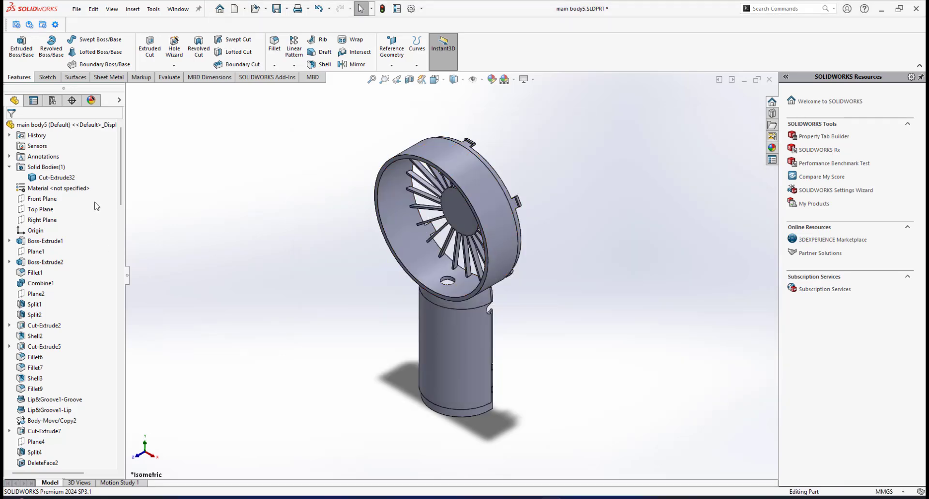
# Edit the Body-Delete/Keep 2 feature to delete Boss-Extrude9, Fillet16, Cut-Extrude26, Fillet17 and Cut-Extrude32, keeping only the Mirror9 body.
pyautogui.moveTo(122, 179); pyautogui.dragTo(122, 457)
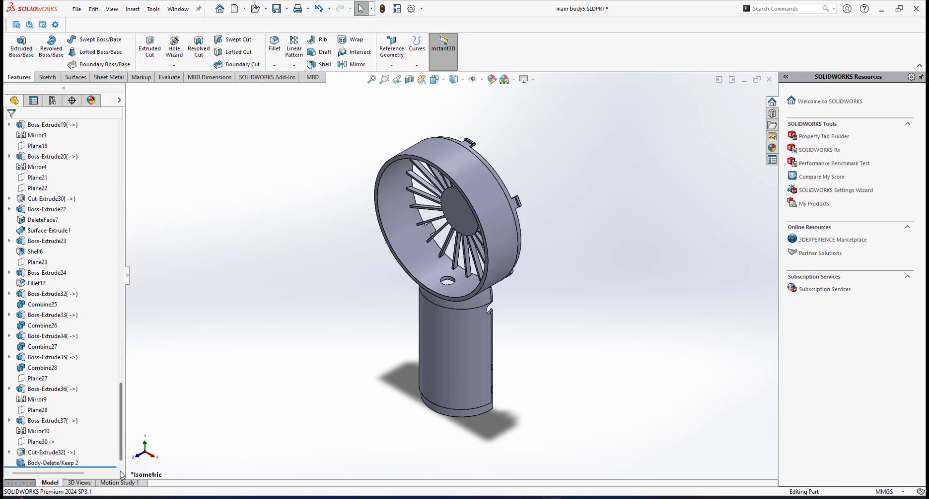
pyautogui.click(53, 463)
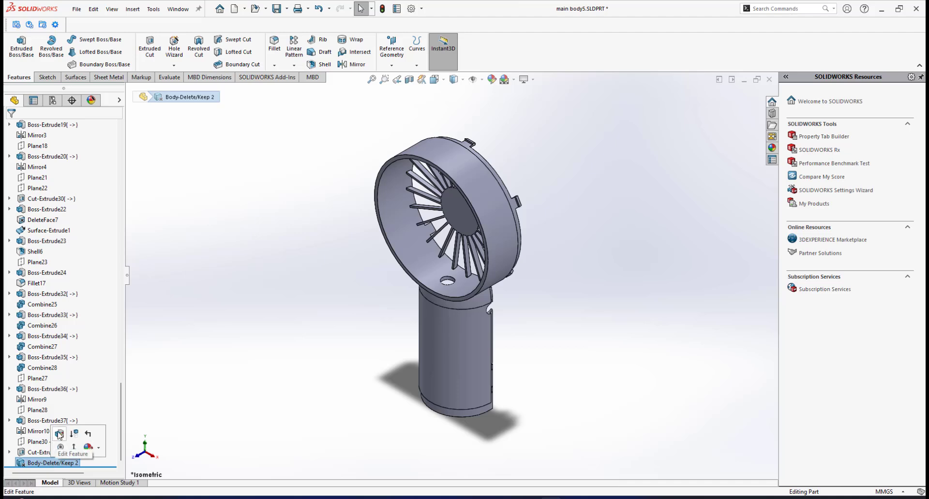
pyautogui.click(59, 434)
pyautogui.rightClick(83, 203)
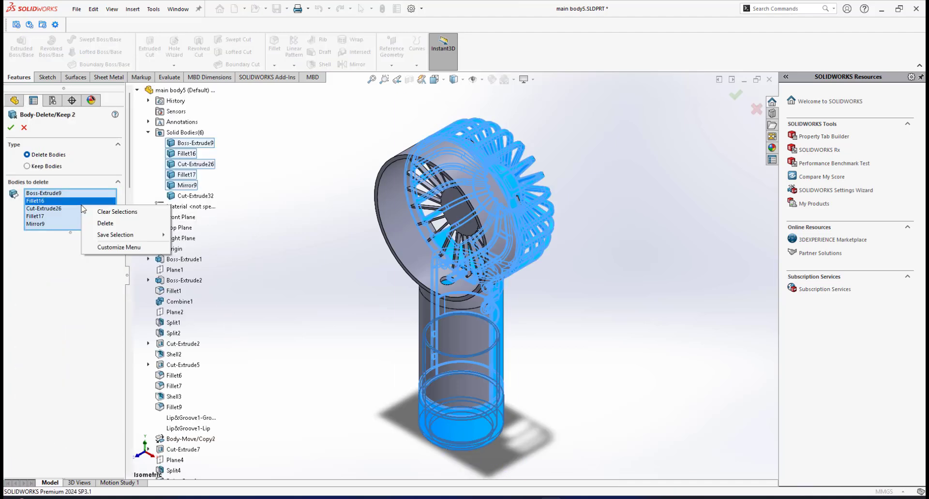
pyautogui.click(106, 212)
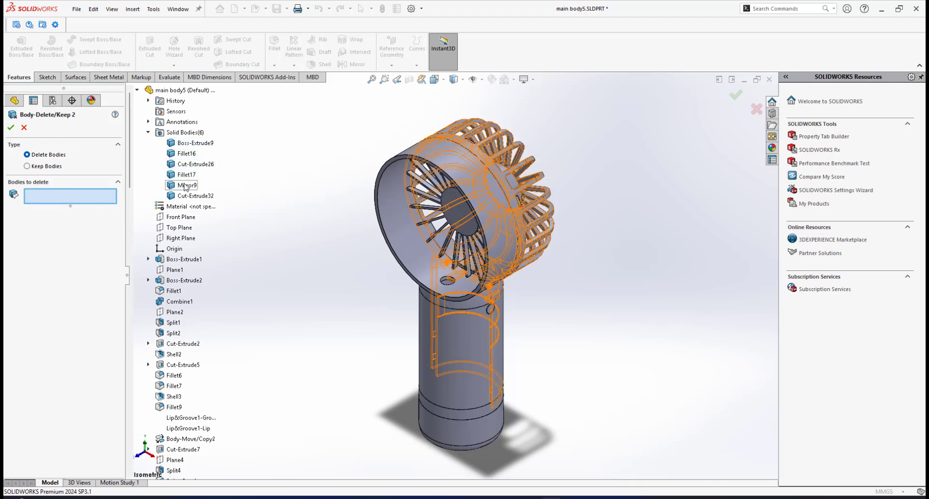
pyautogui.click(194, 144)
pyautogui.click(184, 154)
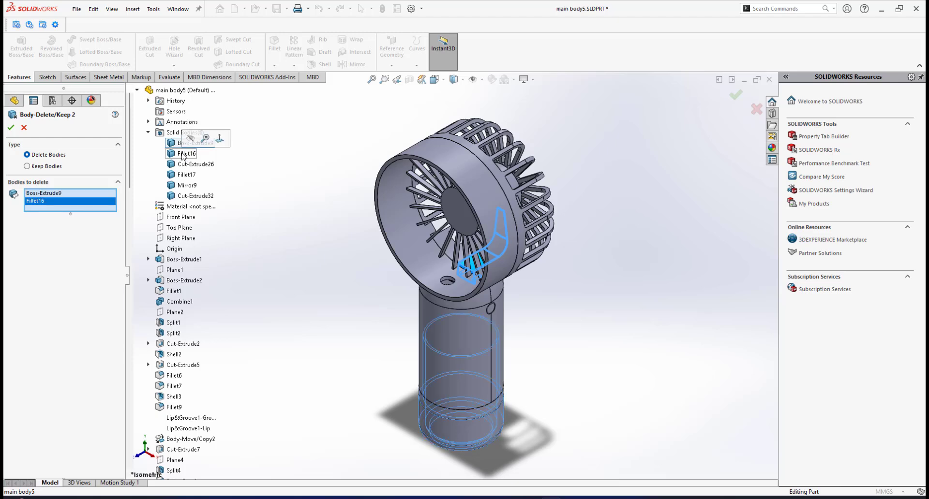
pyautogui.click(191, 166)
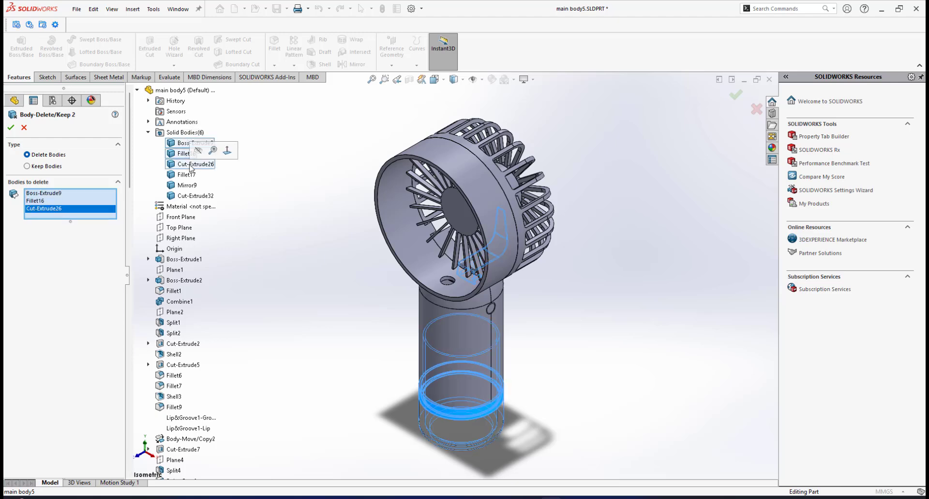
pyautogui.click(188, 175)
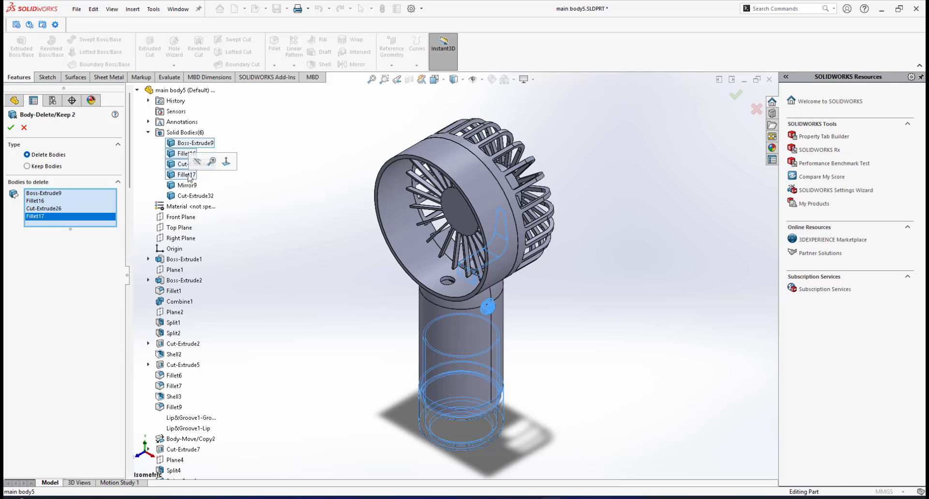
pyautogui.click(185, 197)
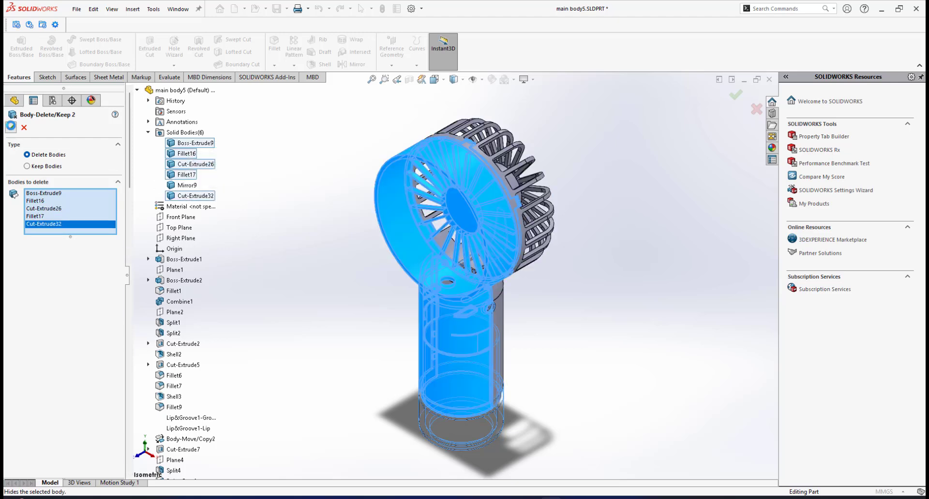
pyautogui.press('Return')
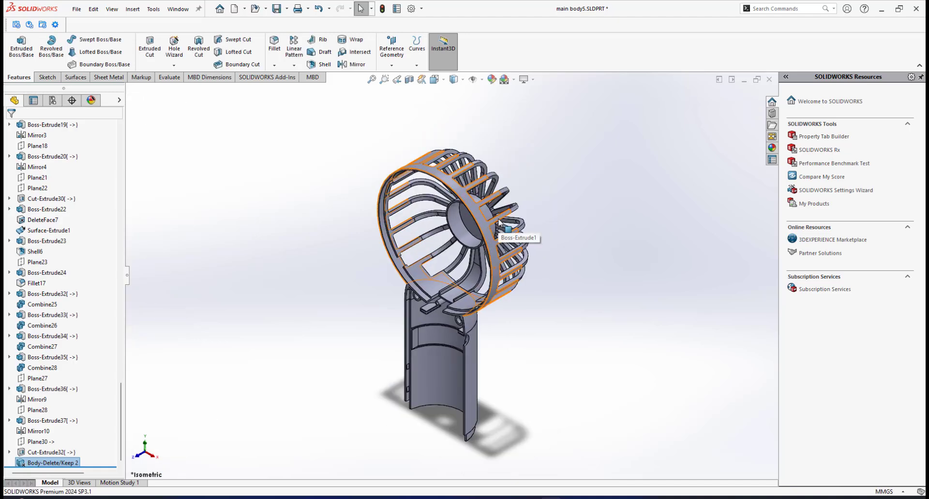
# Orient the isolated body to the isometric view and save it as a copy named "rear casing" in New folder, replacing the existing file.
pyautogui.press('space')
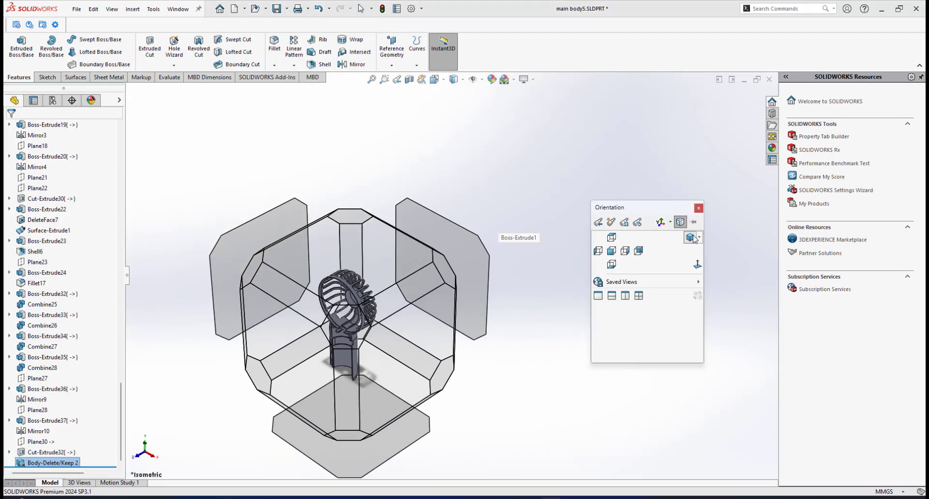
pyautogui.click(691, 238)
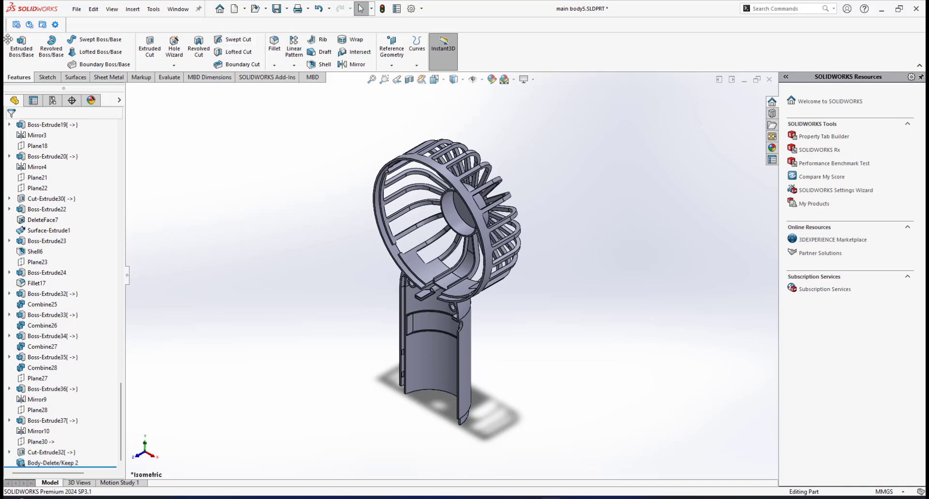
pyautogui.click(77, 9)
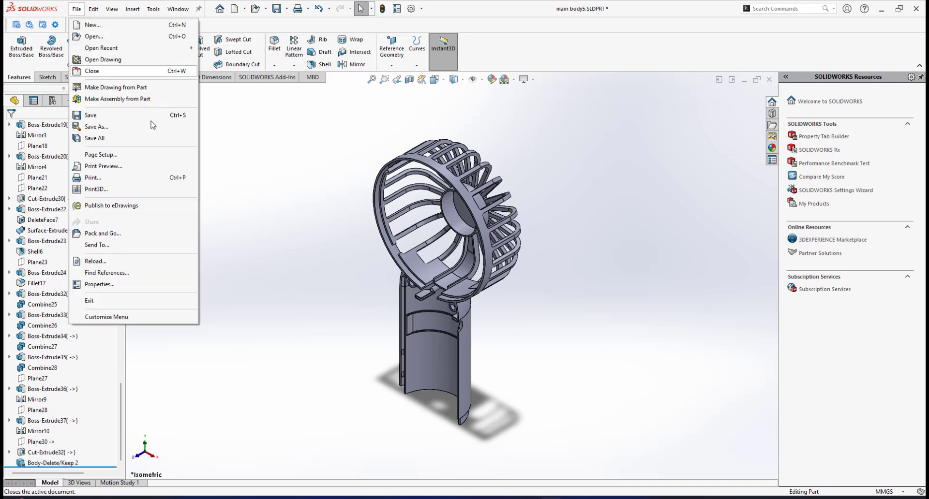
pyautogui.click(110, 130)
pyautogui.click(396, 249)
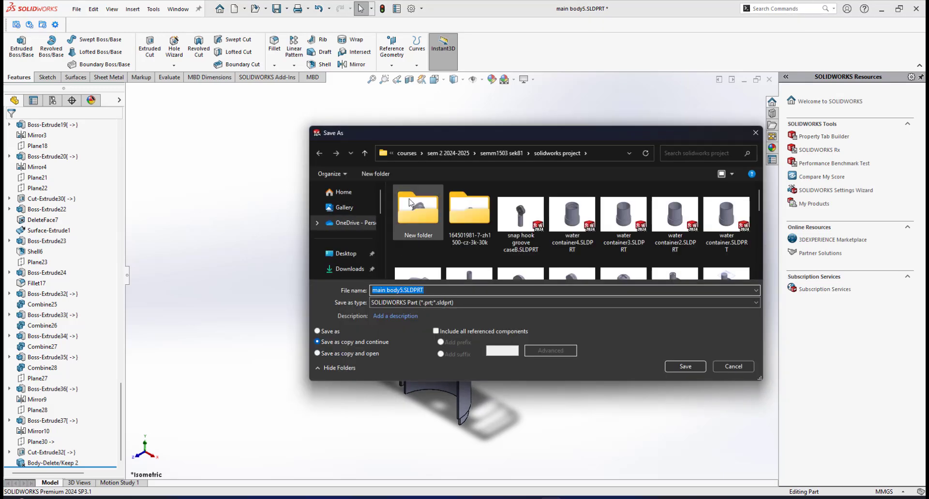
pyautogui.click(425, 291)
pyautogui.write('re')
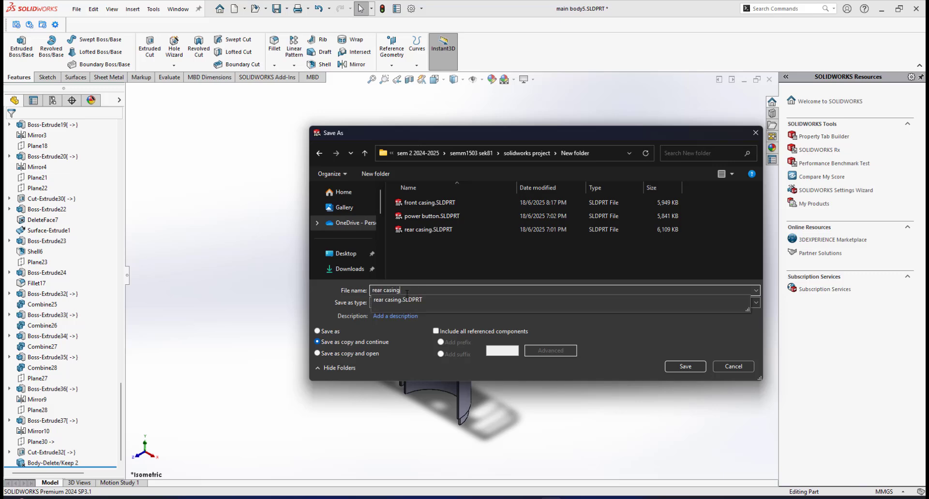
pyautogui.write('ar casing')
pyautogui.click(684, 366)
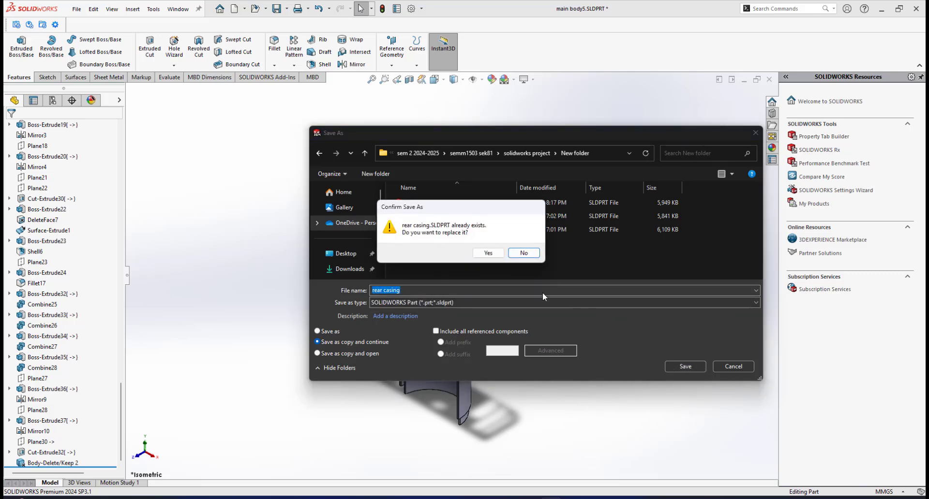
pyautogui.click(487, 255)
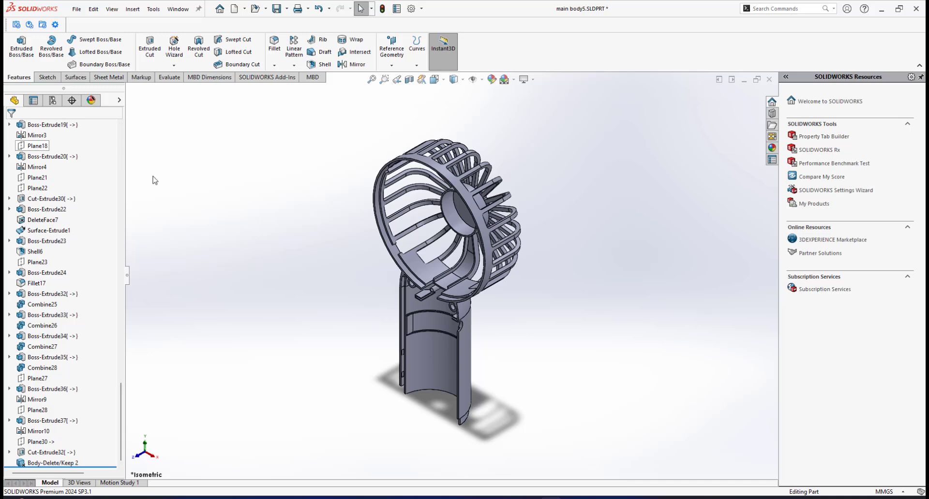
# Edit the Body-Delete/Keep 2 feature to delete Boss-Extrude9, Fillet16, Cut-Extrude26, Mirror9 and Cut-Extrude32, keeping only the Fillet17 body.
pyautogui.moveTo(121, 422); pyautogui.dragTo(120, 166)
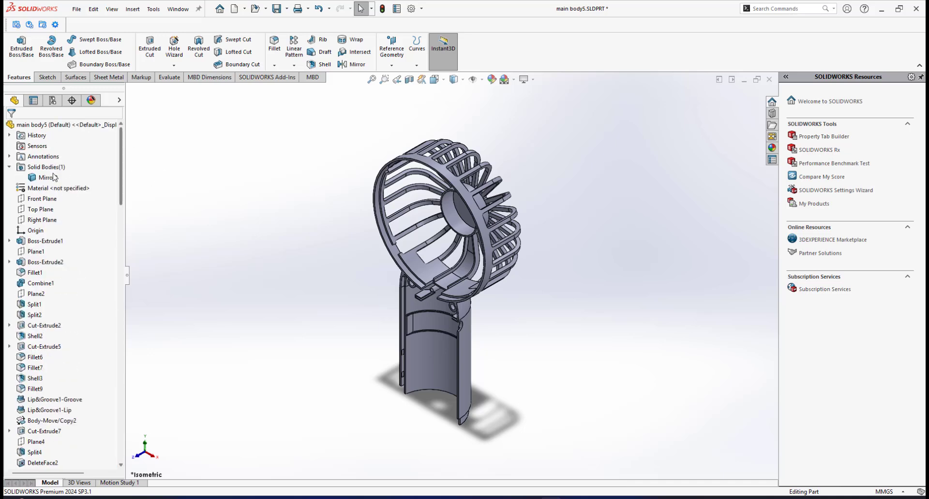
pyautogui.click(55, 179)
pyautogui.moveTo(121, 180); pyautogui.dragTo(139, 463)
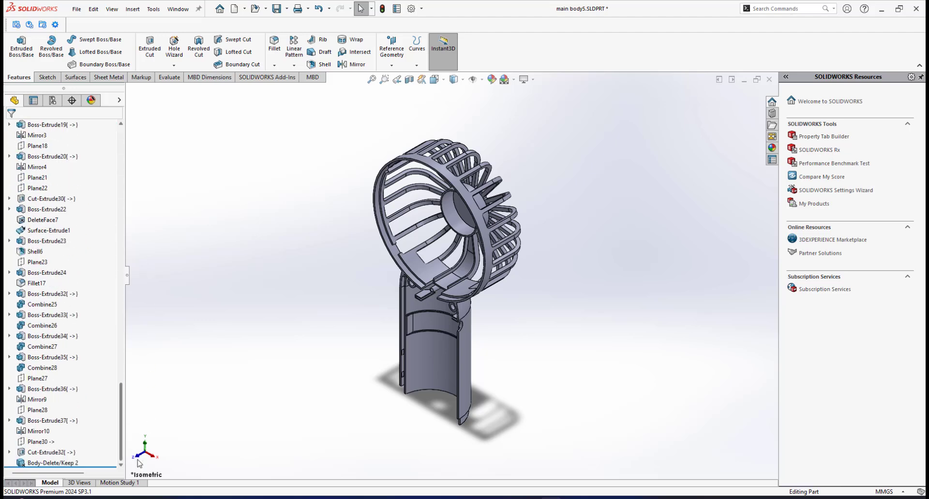
pyautogui.click(55, 463)
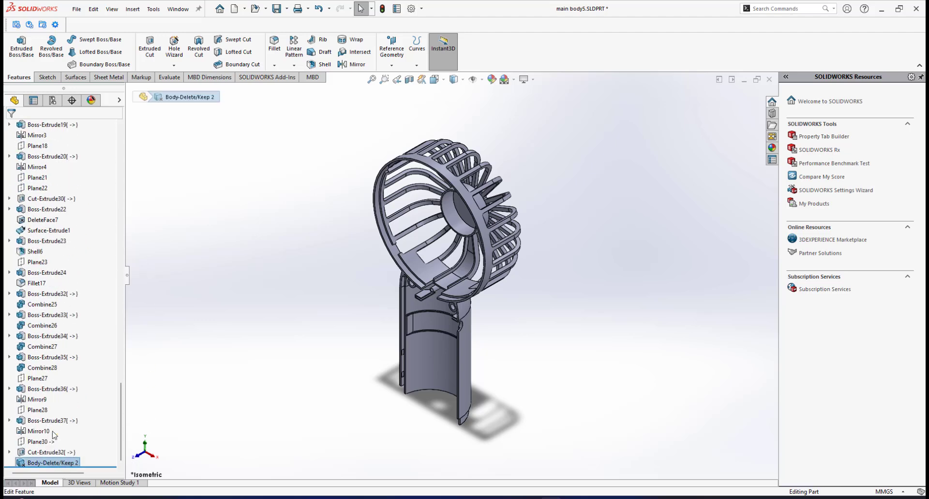
pyautogui.click(55, 434)
pyautogui.rightClick(90, 209)
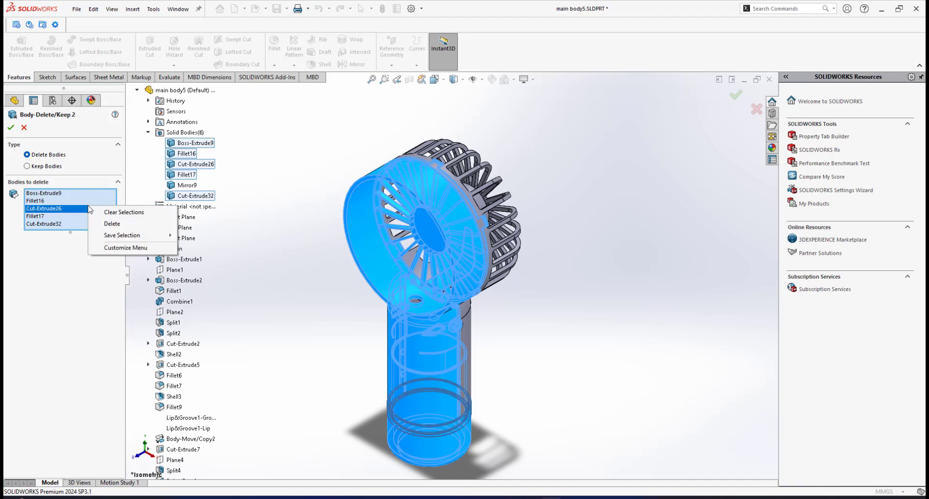
pyautogui.click(114, 213)
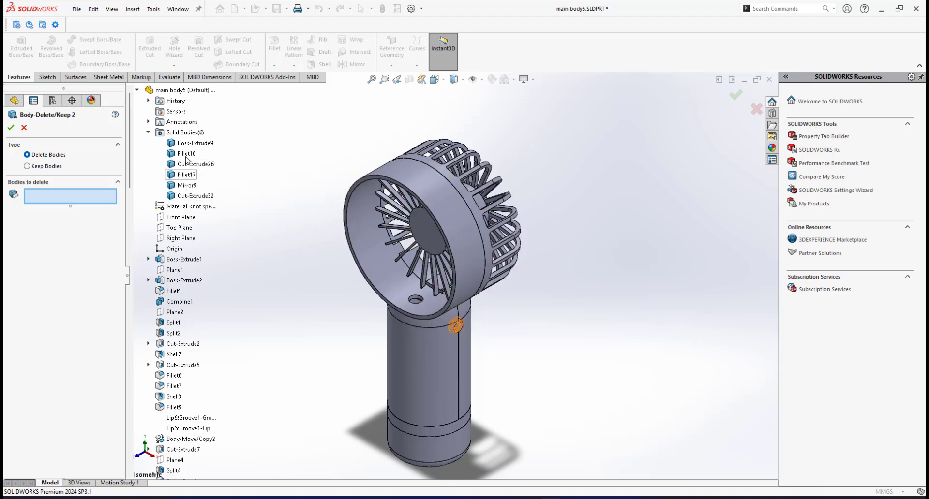
pyautogui.click(186, 143)
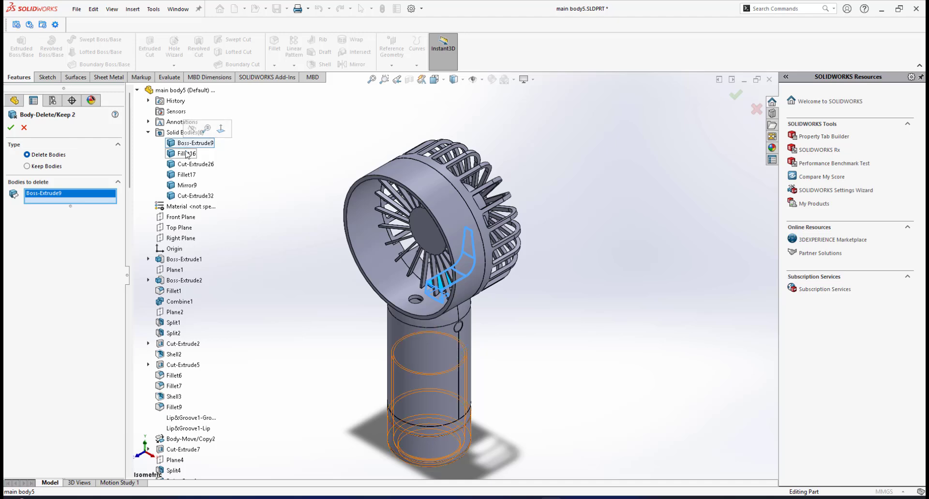
pyautogui.click(187, 154)
pyautogui.click(189, 164)
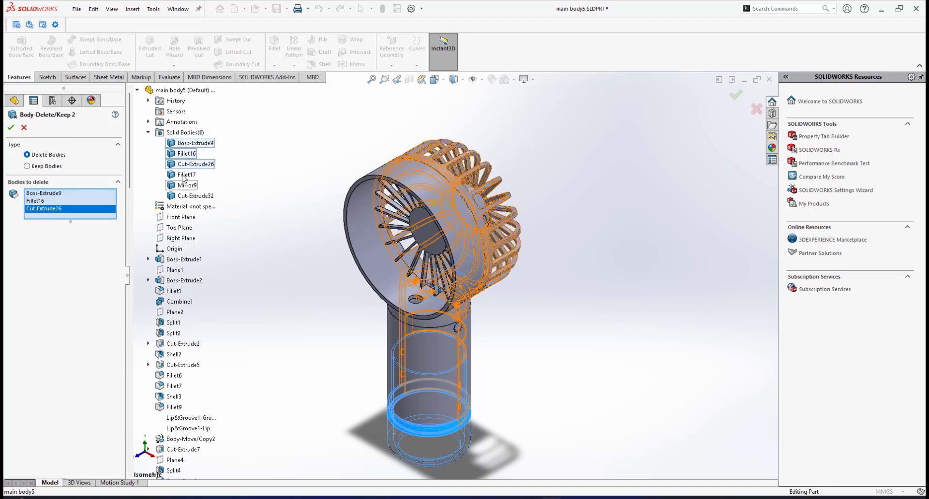
pyautogui.click(190, 186)
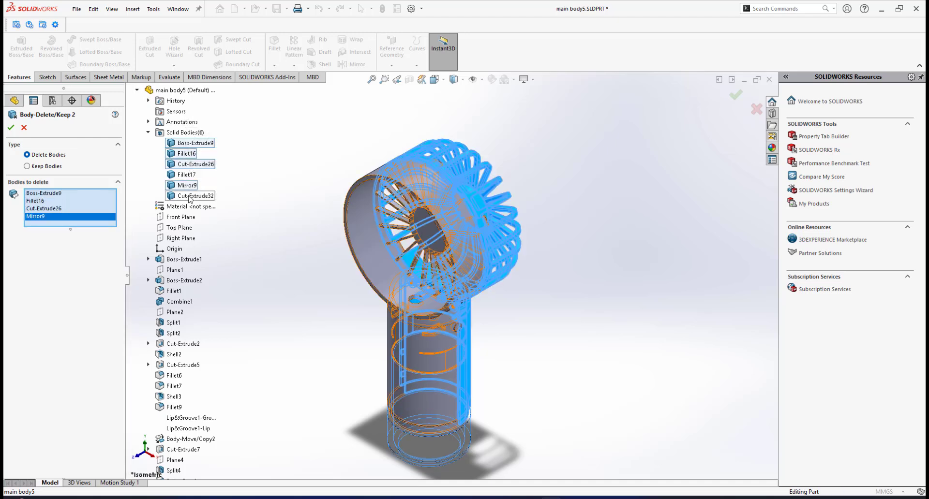
pyautogui.click(190, 196)
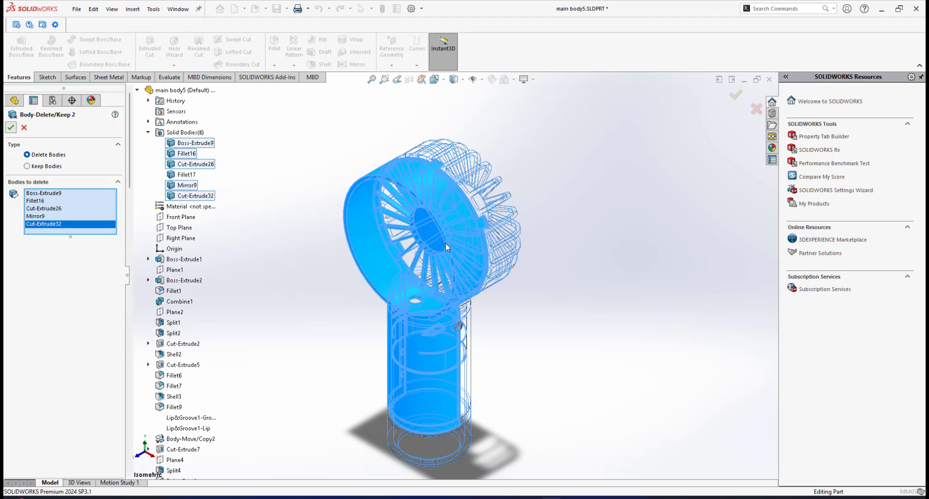
pyautogui.press('Return')
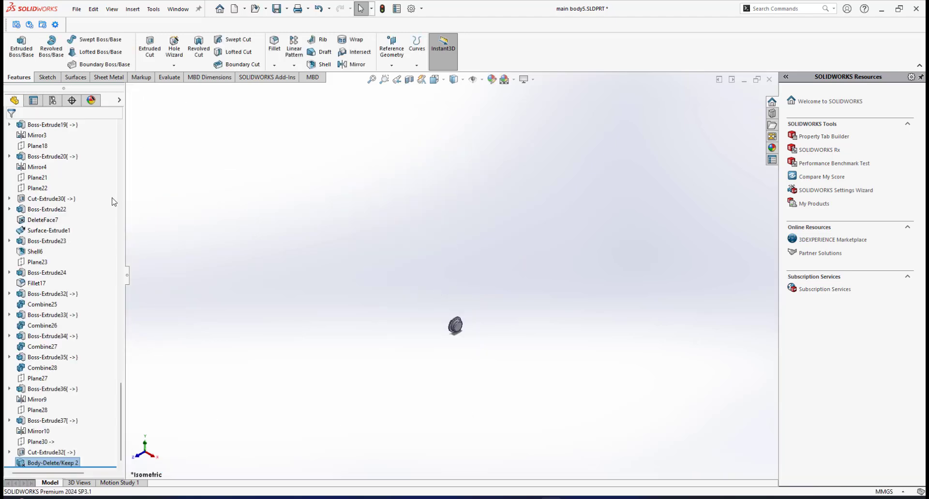
# Save the isolated button body as a copy and continue, named "power button" in New folder, replacing the existing file.
pyautogui.click(122, 136)
pyautogui.moveTo(123, 140); pyautogui.dragTo(124, 378)
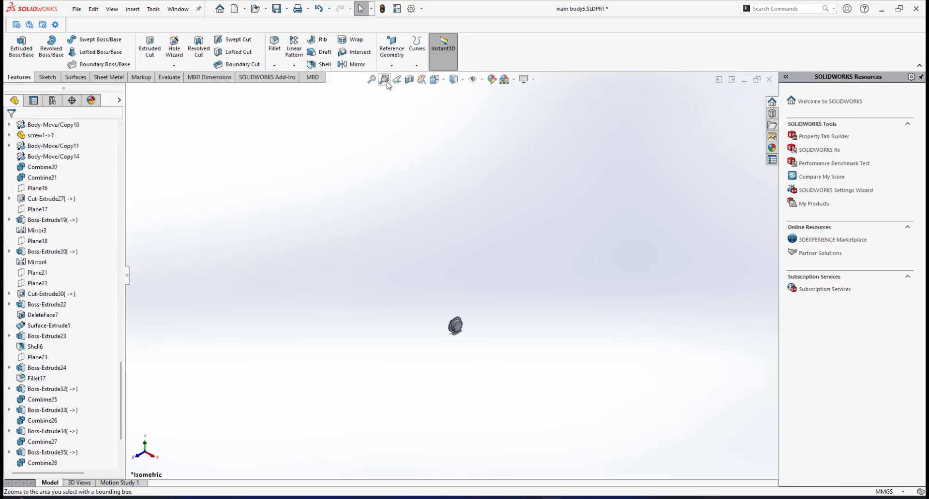
pyautogui.click(371, 79)
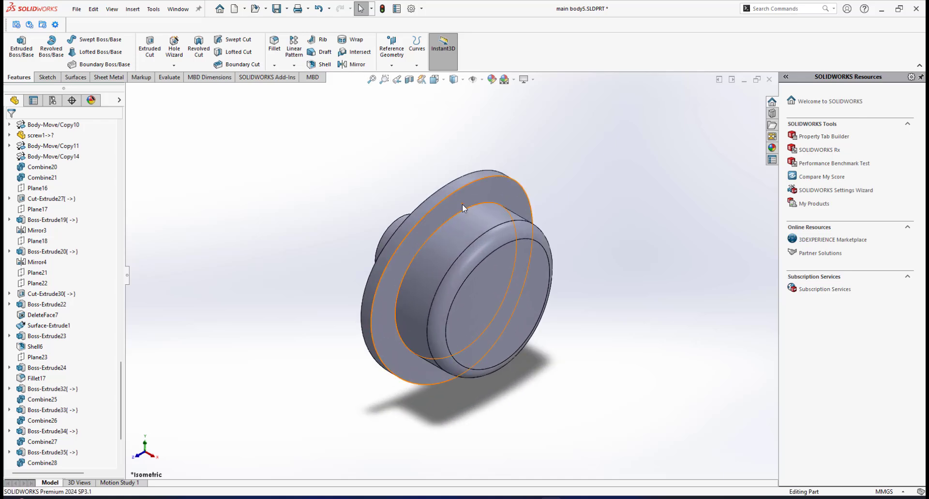
pyautogui.click(77, 9)
pyautogui.click(97, 126)
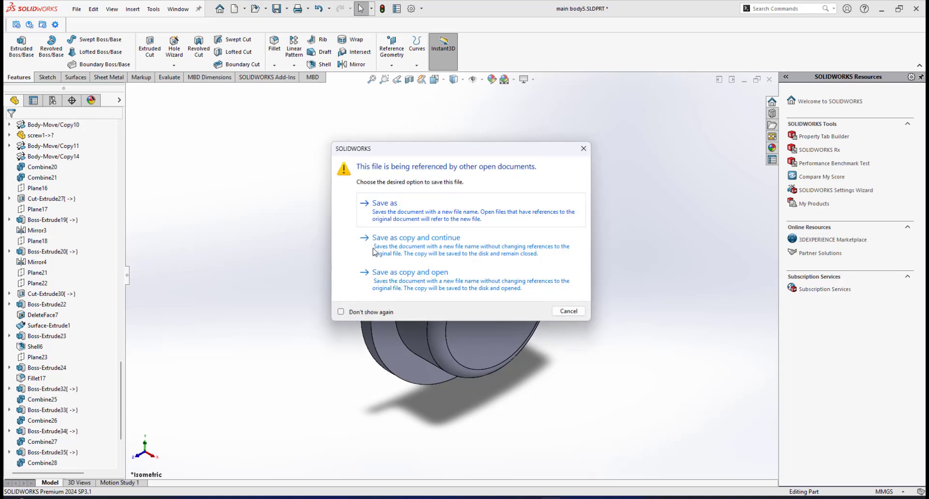
pyautogui.click(413, 242)
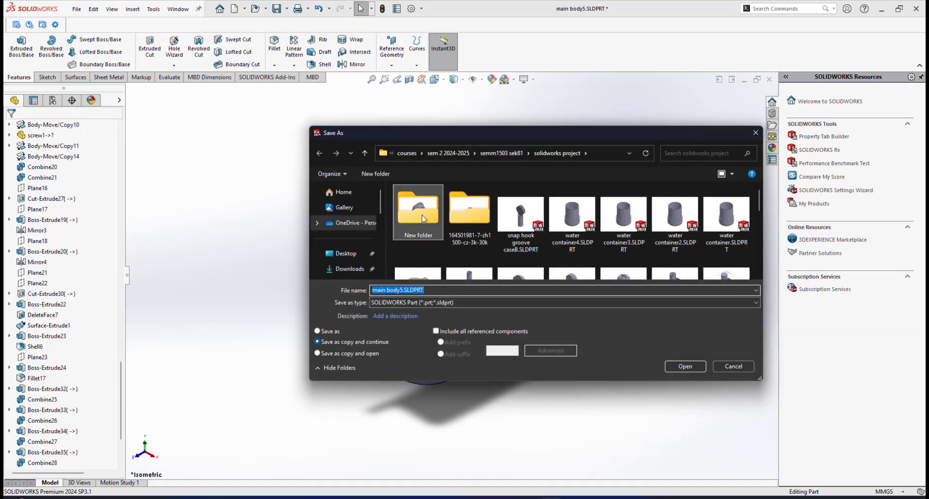
pyautogui.click(428, 290)
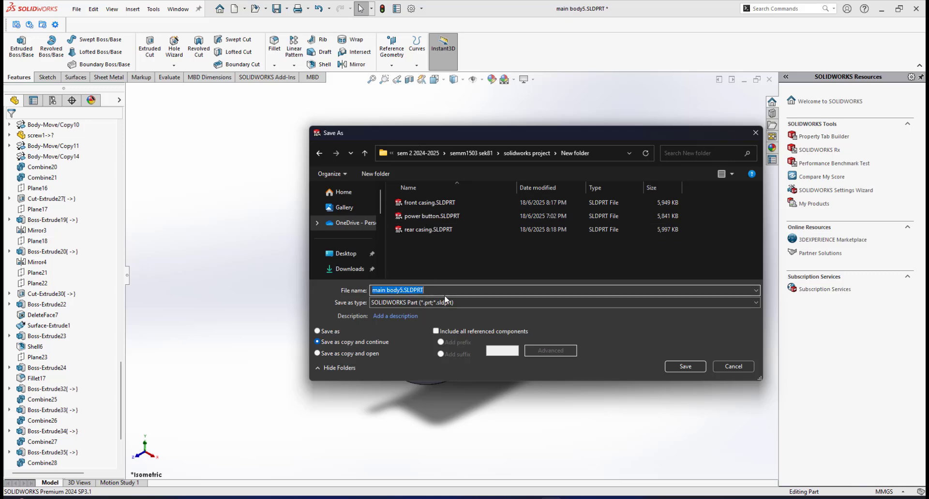
pyautogui.write('power bu')
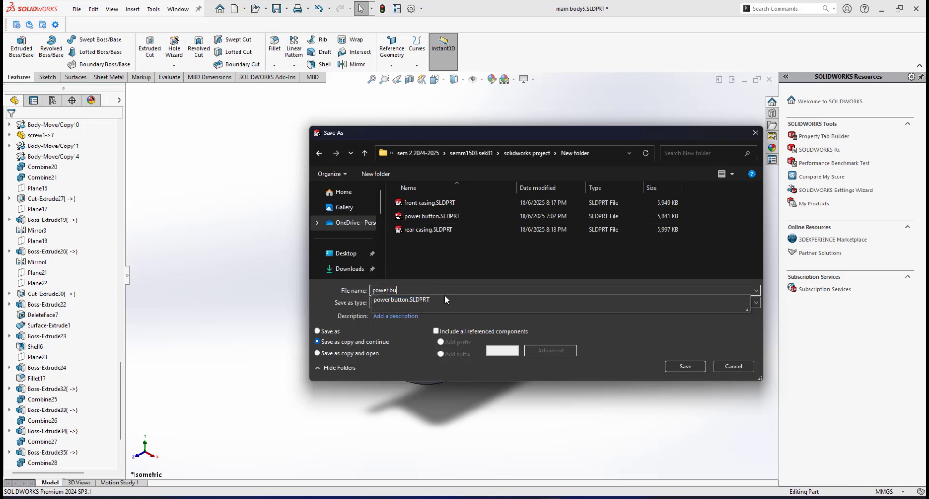
pyautogui.write('tton')
pyautogui.press('Return')
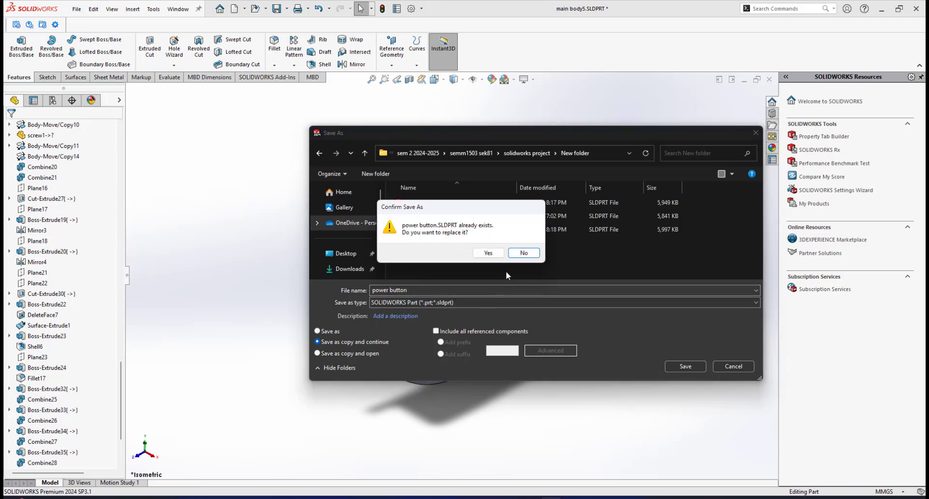
pyautogui.click(486, 253)
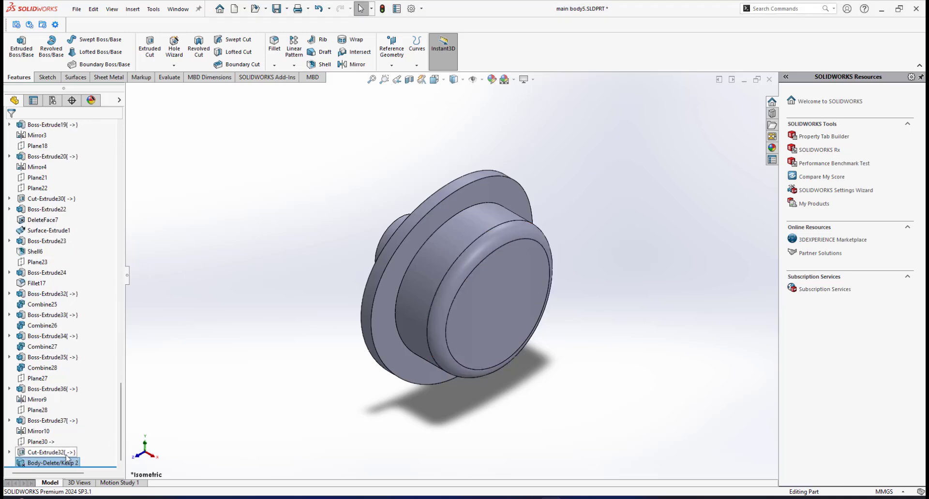
# Edit the Body-Delete/Keep 2 feature to delete Fillet16, Cut-Extrude26, Fillet17, Mirror9 and Cut-Extrude32, keeping only the Boss-Extrude9 body.
pyautogui.click(65, 464)
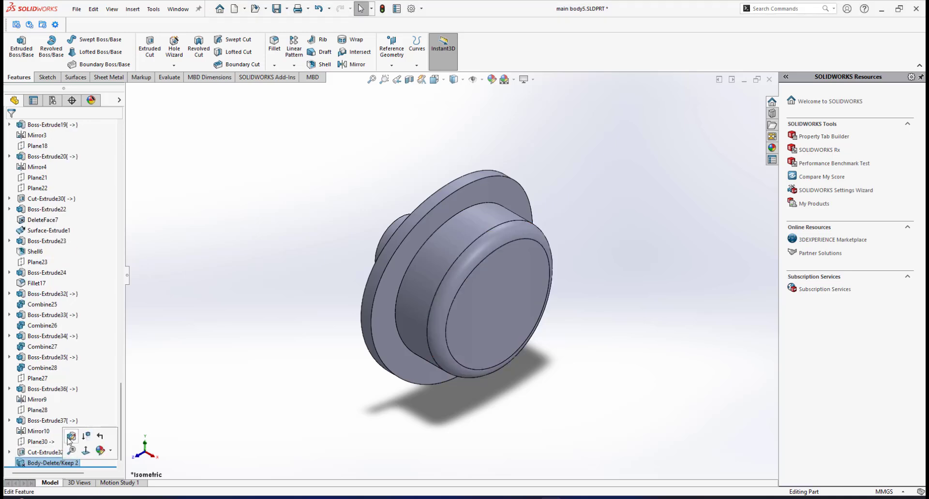
pyautogui.click(68, 435)
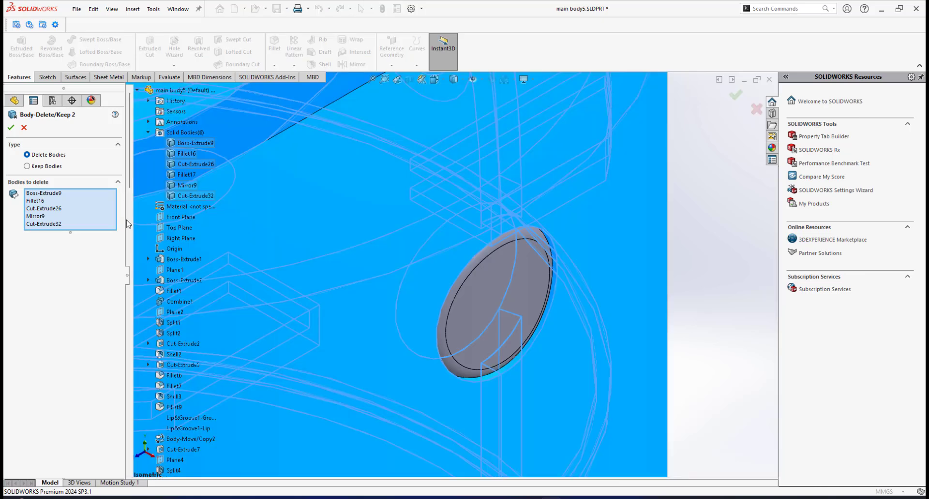
pyautogui.rightClick(88, 199)
pyautogui.click(103, 205)
pyautogui.scroll(10, 413, 241)
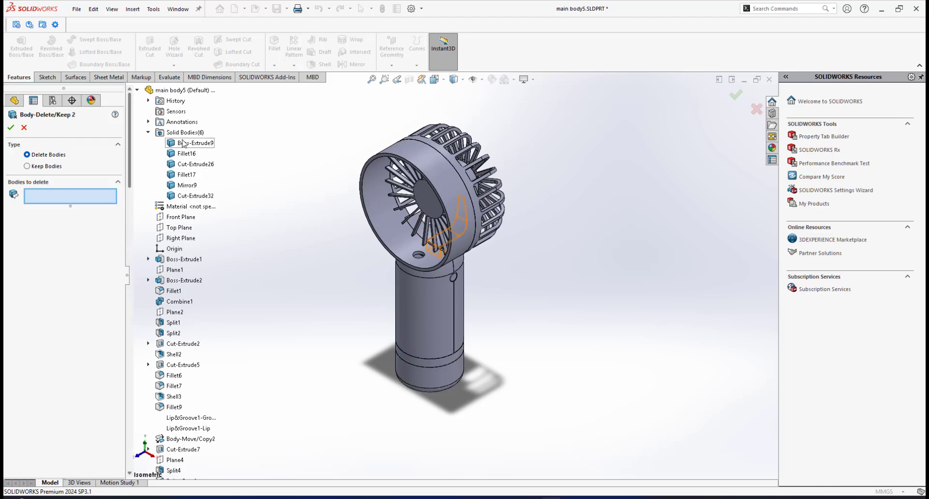
pyautogui.click(186, 154)
pyautogui.click(193, 164)
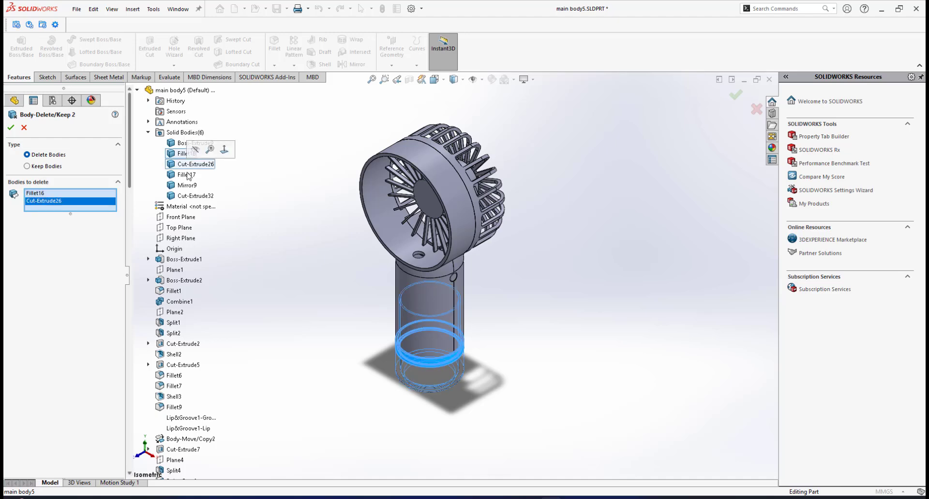
pyautogui.click(187, 175)
pyautogui.click(187, 185)
pyautogui.click(193, 196)
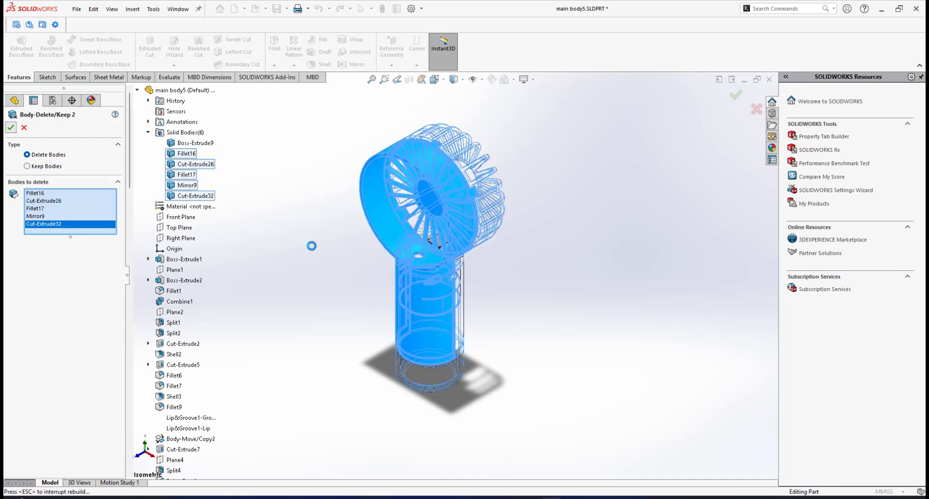
pyautogui.rightClick(440, 277)
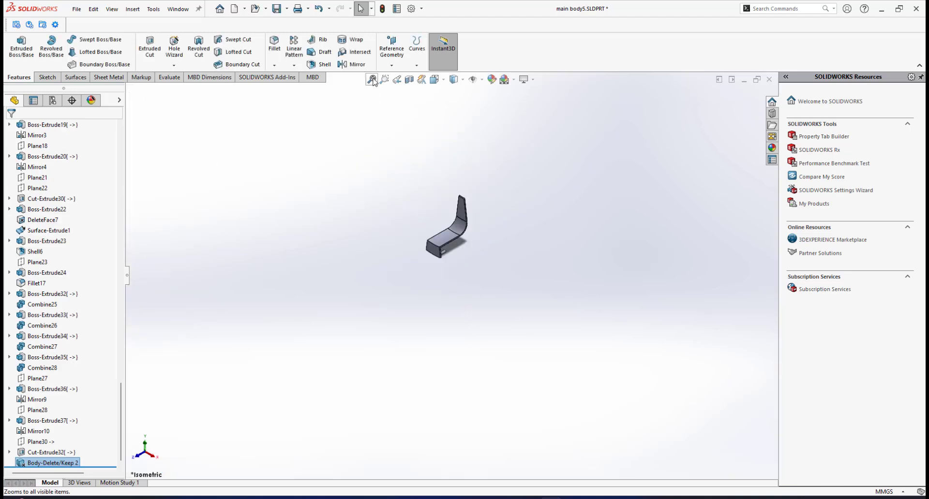
# Save the isolated wire channel cap body as a copy and continue, named "cap for wire channel" in New folder.
pyautogui.press('f')
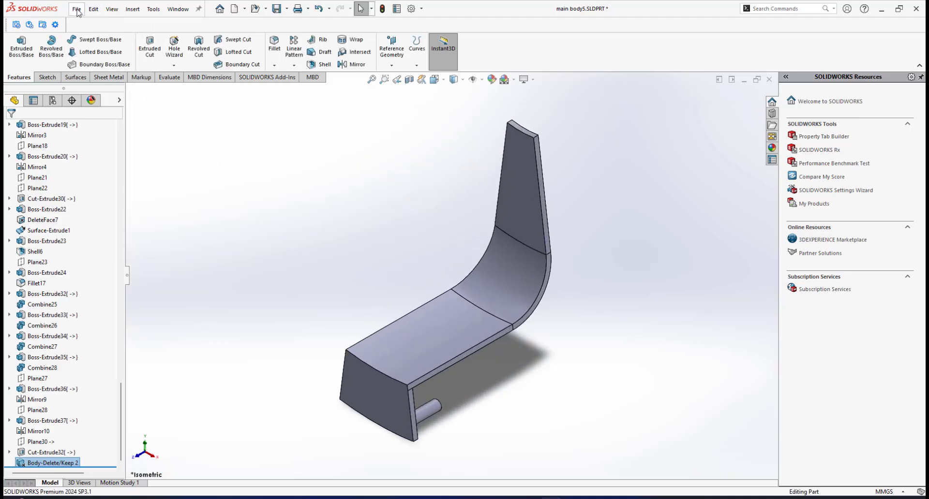
pyautogui.click(77, 8)
pyautogui.click(140, 126)
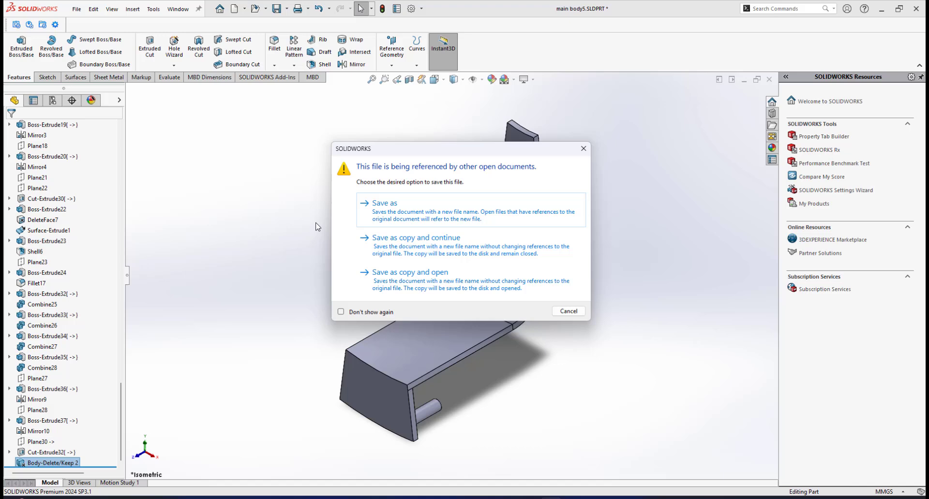
pyautogui.click(434, 247)
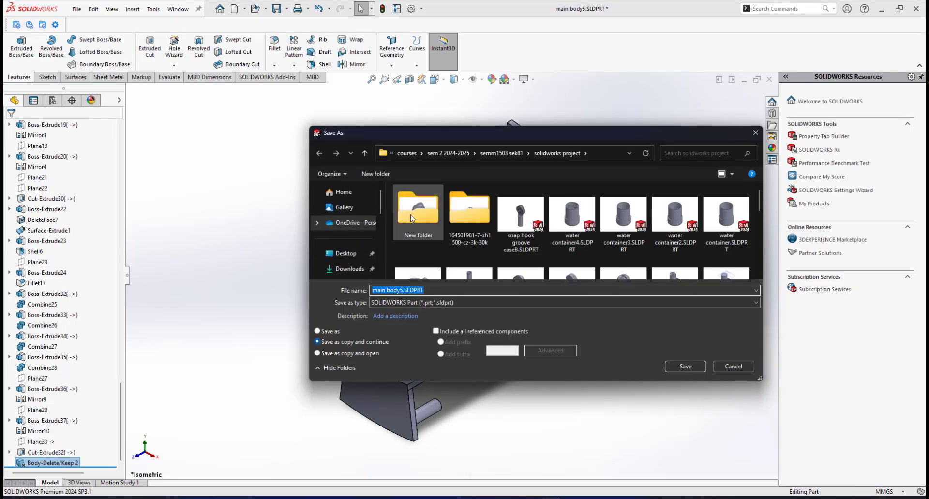
pyautogui.doubleClick(418, 211)
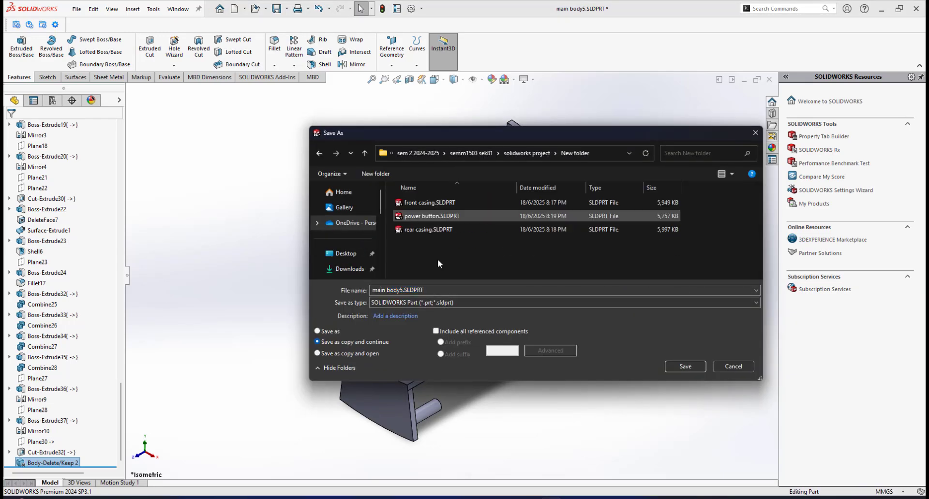
pyautogui.click(432, 291)
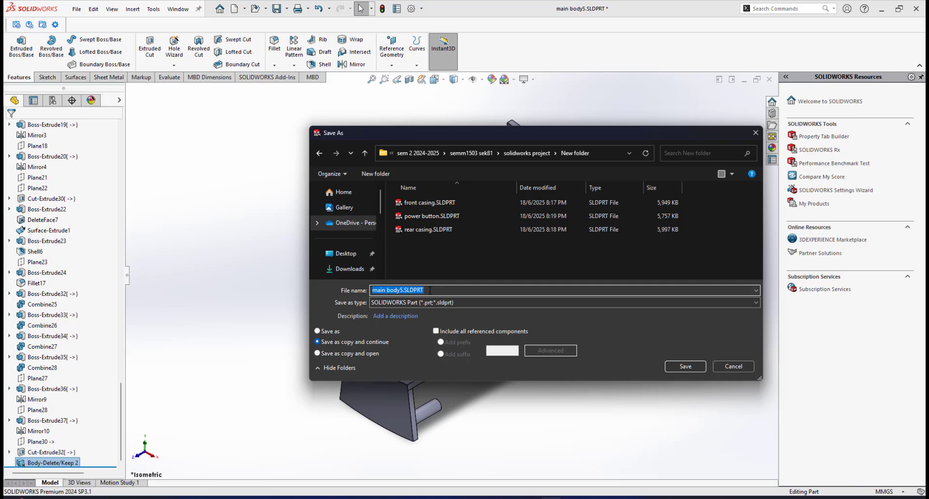
pyautogui.write('cap for wire channel')
pyautogui.click(678, 365)
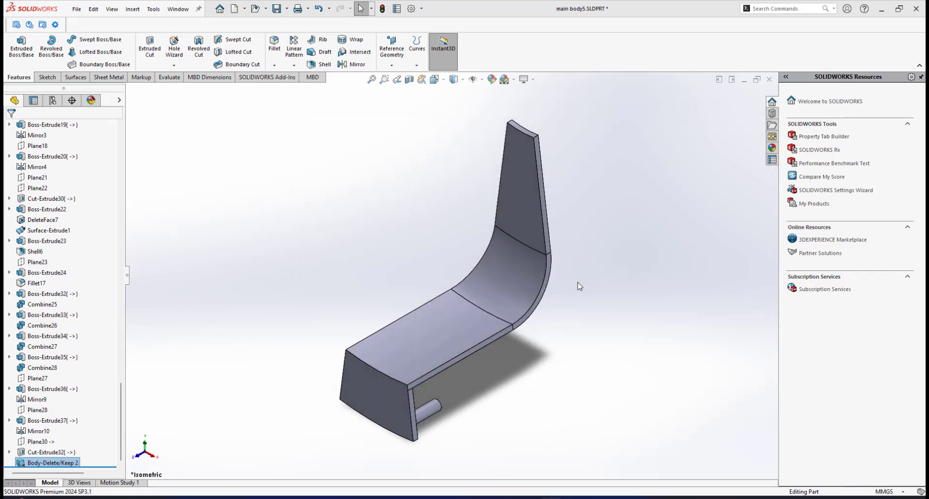
# Edit the Body-Delete/Keep 2 feature to delete Boss-Extrude9, Fillet16, Fillet17, Mirror9 and Cut-Extrude32, keeping only the Cut-Extrude26 body.
pyautogui.click(61, 463)
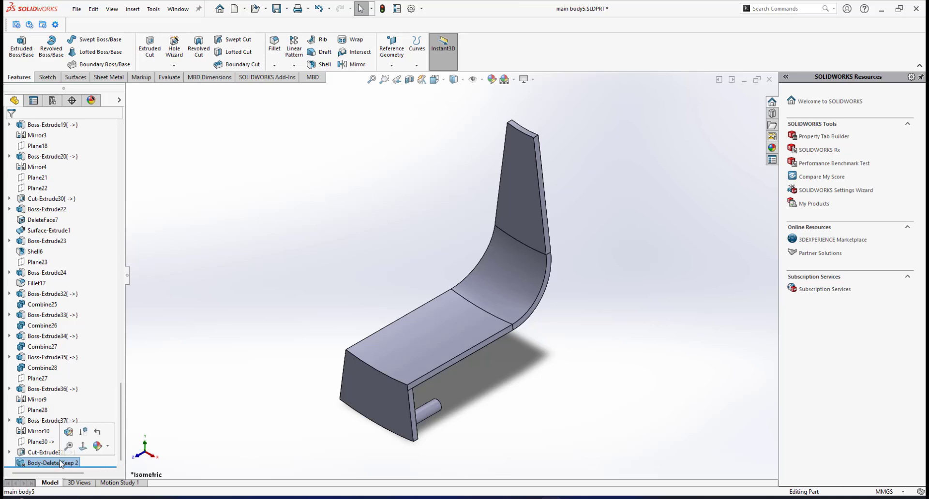
pyautogui.click(67, 433)
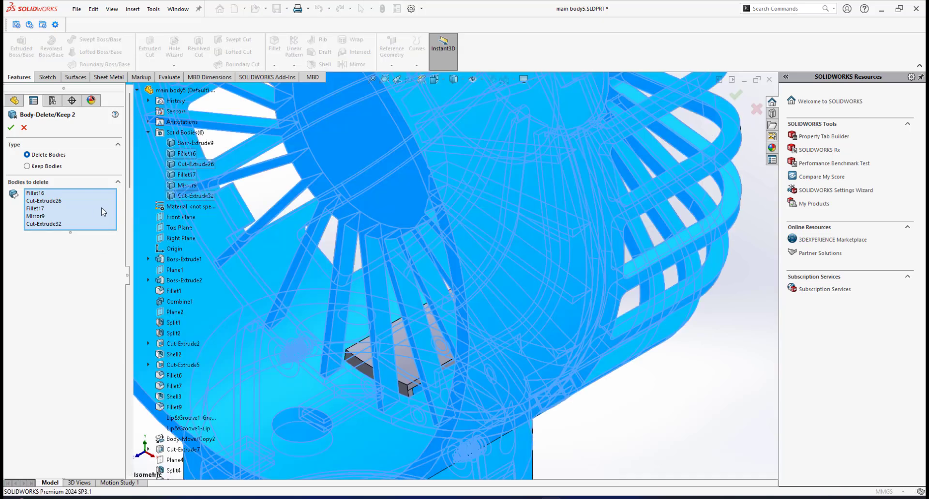
pyautogui.rightClick(103, 209)
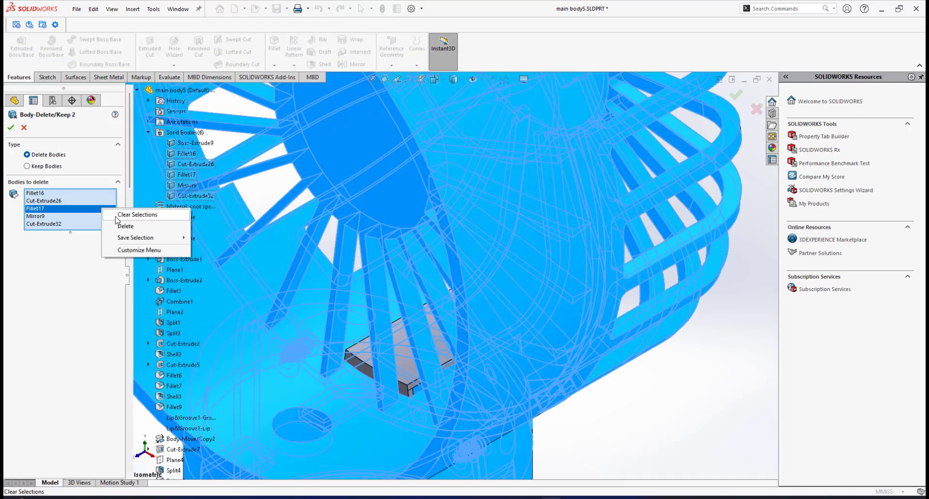
pyautogui.click(116, 216)
pyautogui.scroll(6, 338, 245)
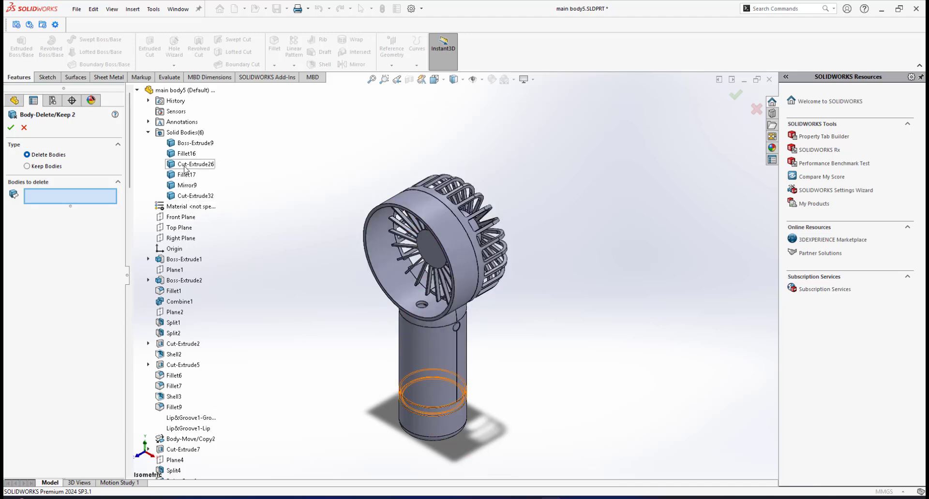
pyautogui.click(180, 143)
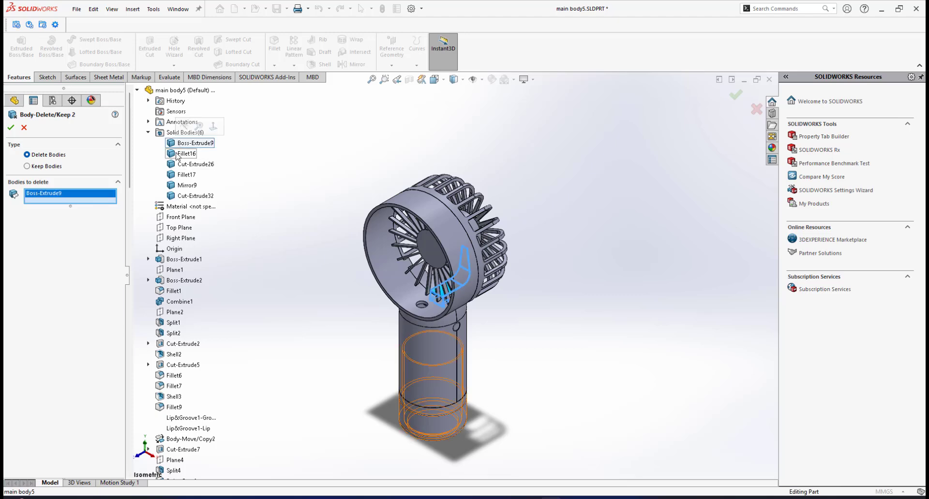
pyautogui.click(183, 153)
pyautogui.click(188, 175)
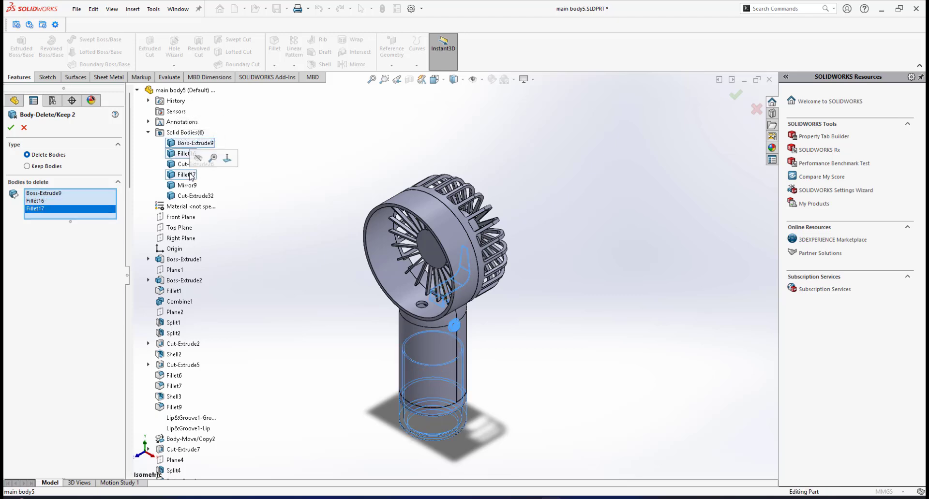
pyautogui.click(187, 185)
pyautogui.click(187, 195)
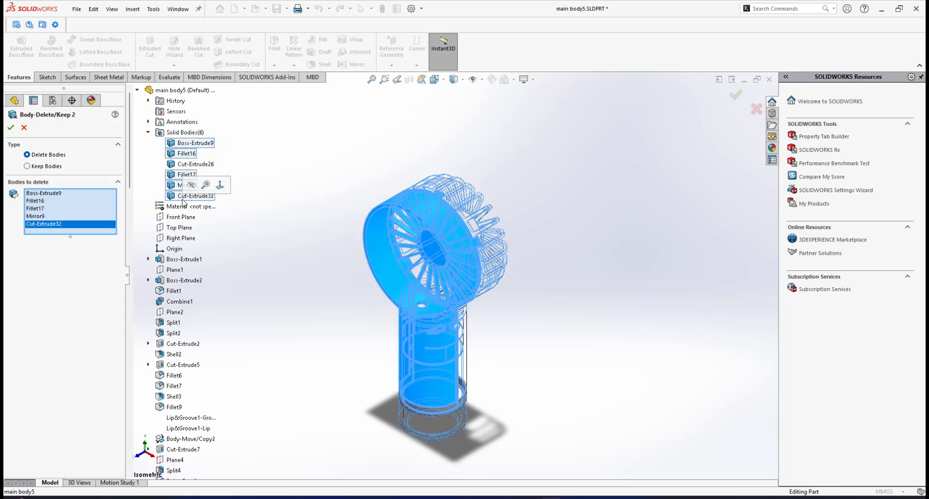
pyautogui.click(11, 127)
# Save the isolated ring body as a copy and continue, named "water container ring" in New folder.
pyautogui.scroll(-3, 431, 353)
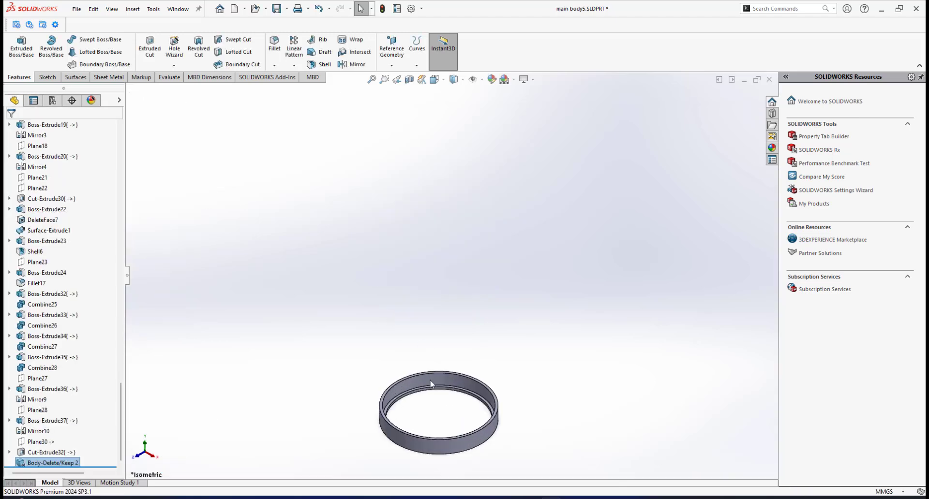
pyautogui.scroll(4, 431, 382)
pyautogui.scroll(-3, 431, 382)
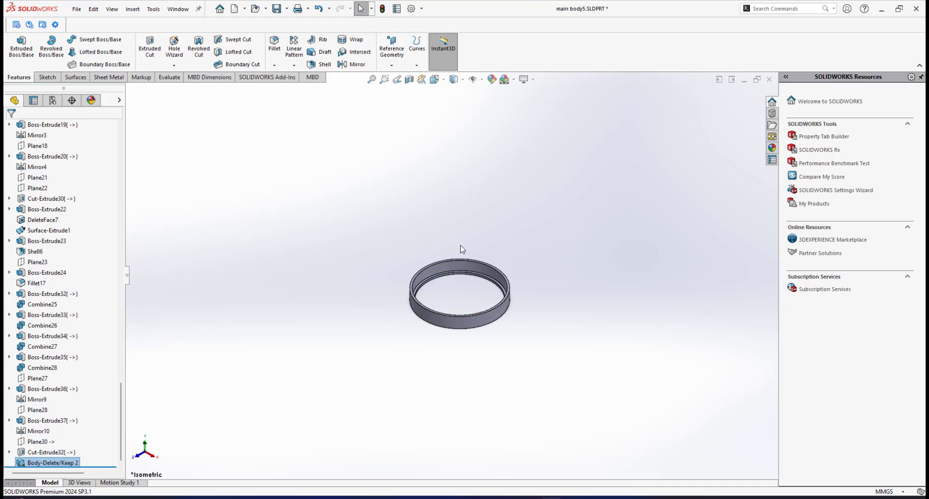
pyautogui.scroll(-1, 479, 247)
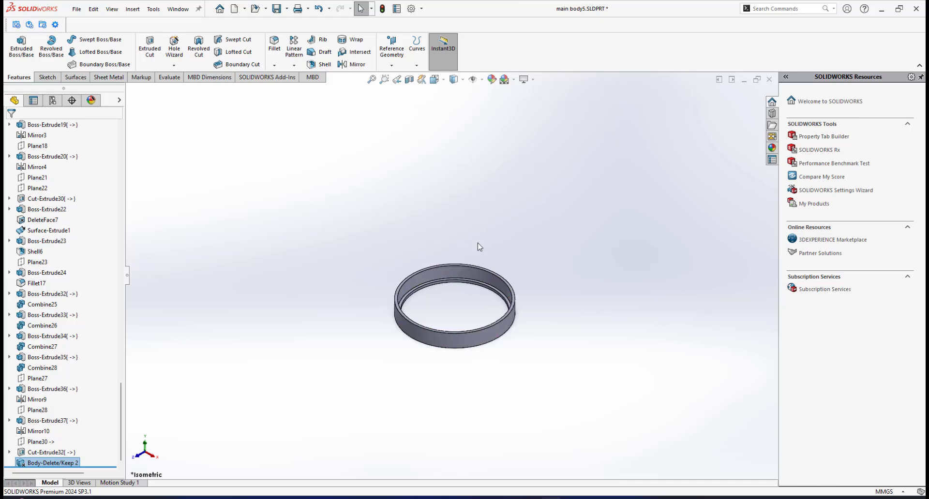
pyautogui.click(371, 79)
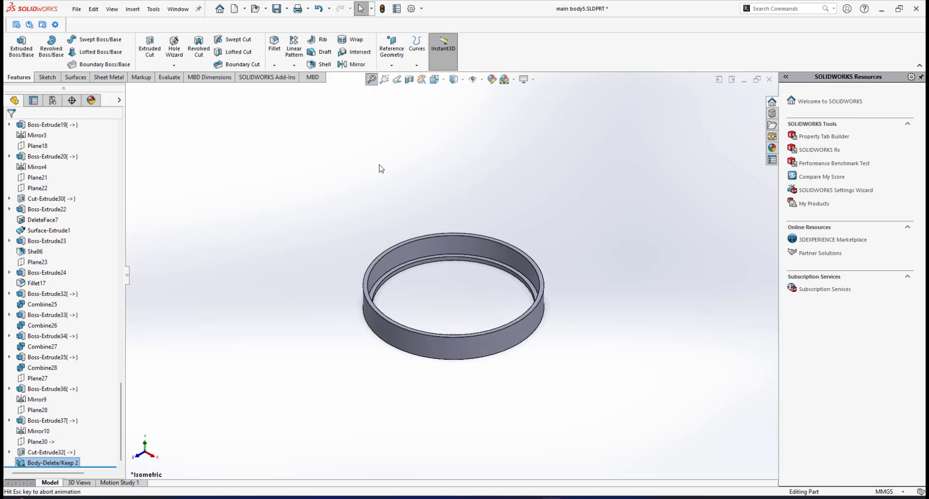
pyautogui.click(77, 8)
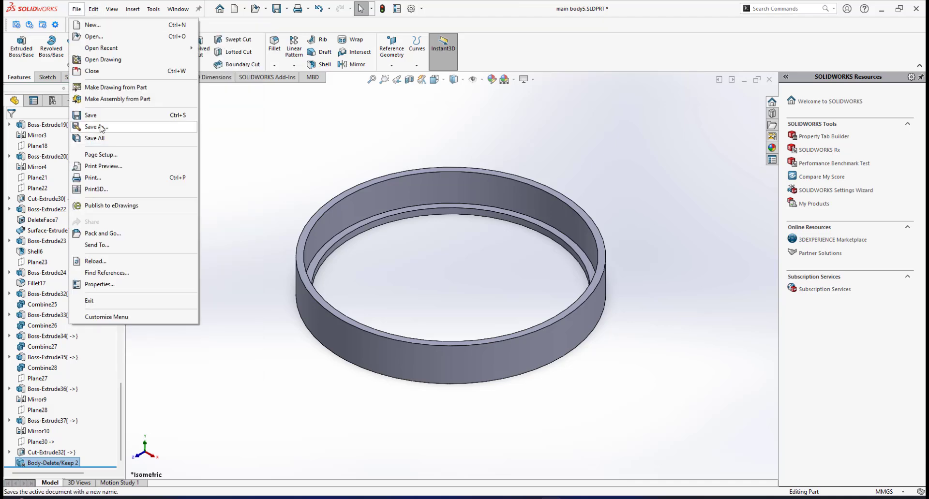
pyautogui.click(97, 126)
pyautogui.click(414, 254)
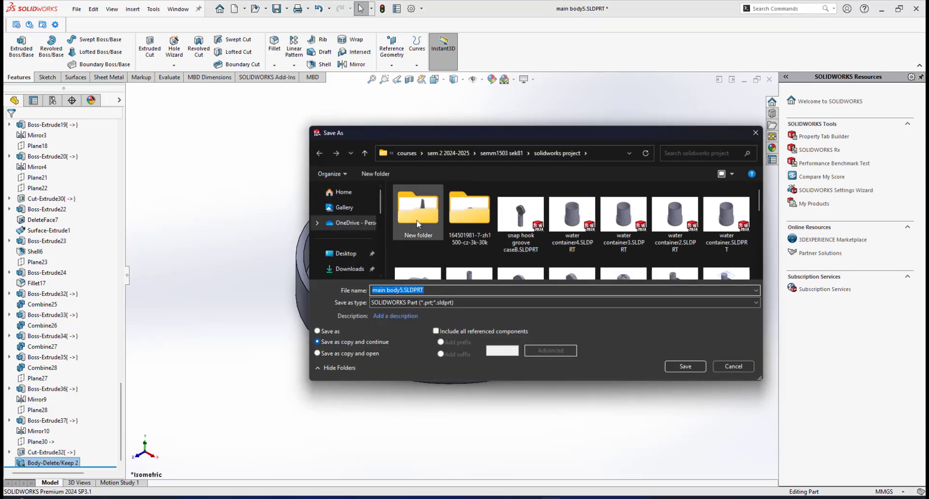
pyautogui.doubleClick(417, 215)
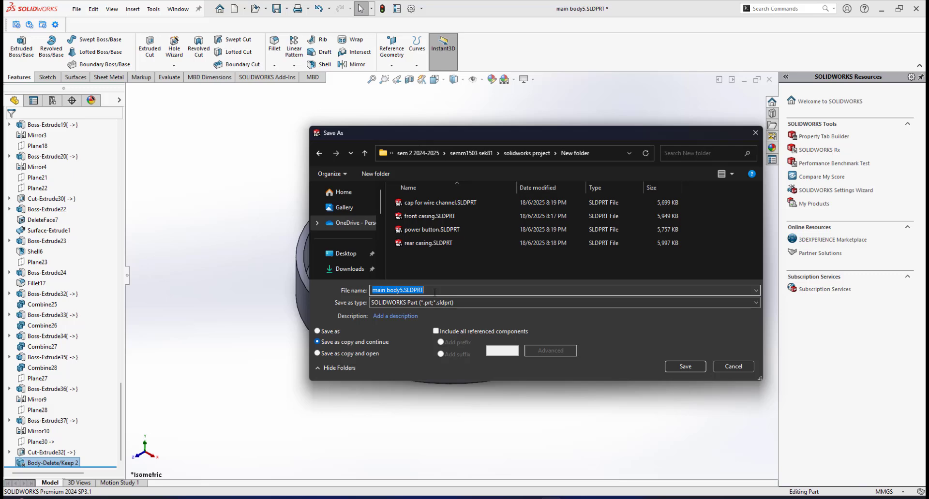
pyautogui.write('water container ring')
pyautogui.click(686, 366)
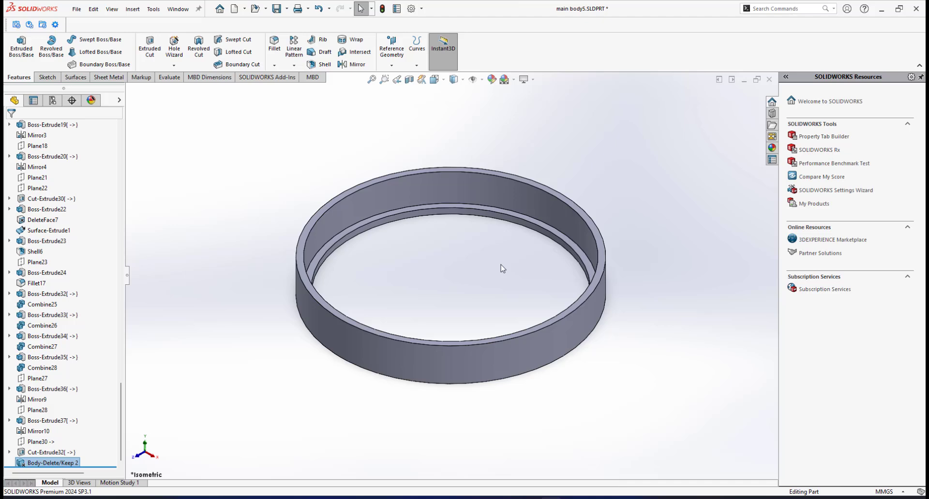
# Delete the Body-Delete/Keep 2 feature to restore all bodies, and save the main body5 part.
pyautogui.scroll(3, 502, 269)
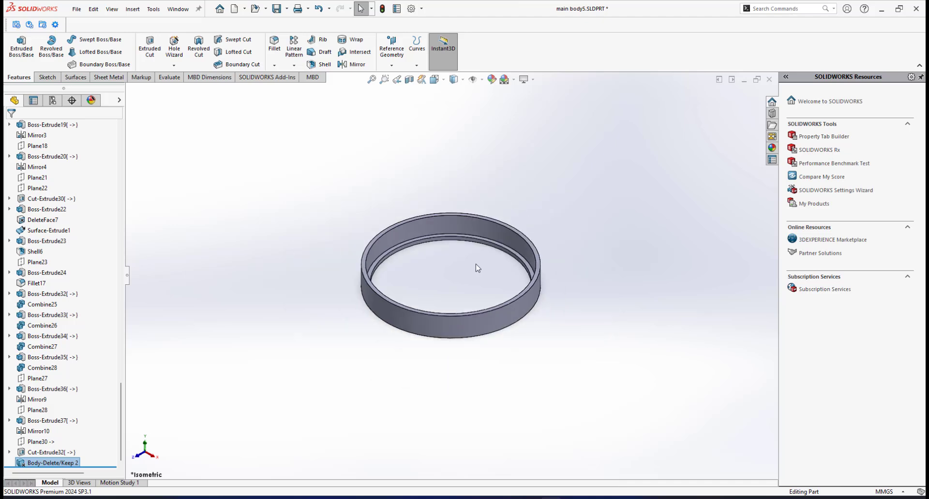
pyautogui.rightClick(47, 464)
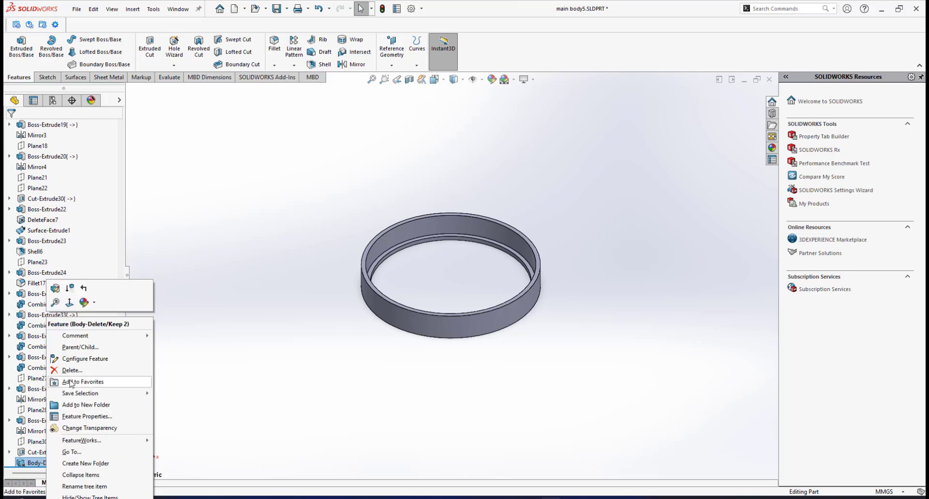
pyautogui.click(116, 367)
pyautogui.click(738, 168)
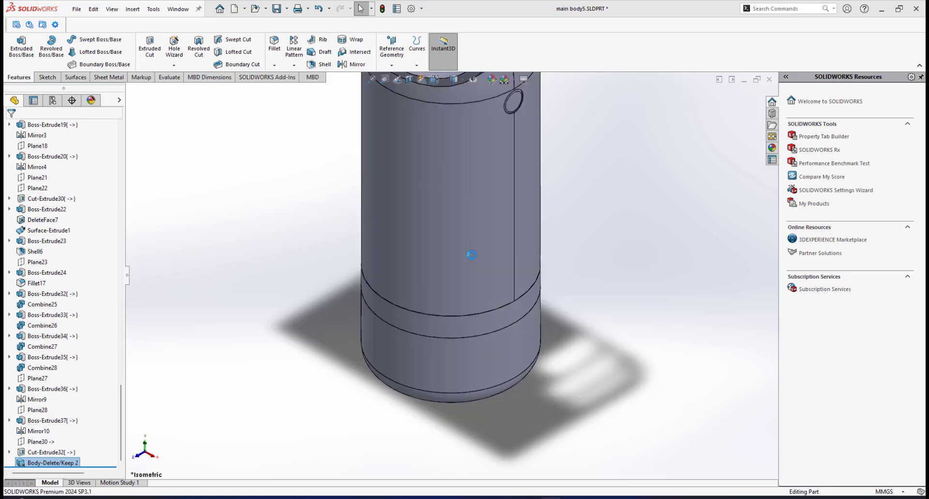
pyautogui.scroll(4, 461, 180)
pyautogui.scroll(-4, 456, 237)
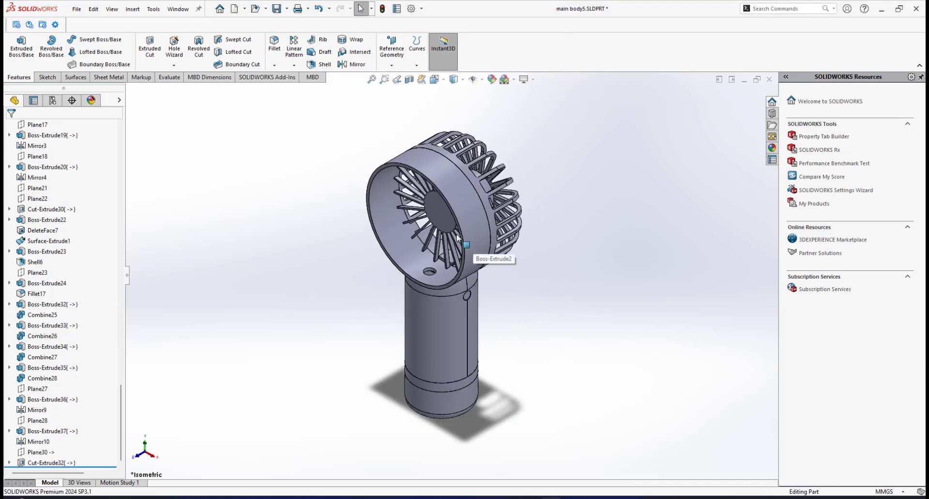
pyautogui.scroll(2, 457, 237)
pyautogui.scroll(-1, 450, 250)
pyautogui.scroll(1, 450, 250)
pyautogui.scroll(-1, 450, 249)
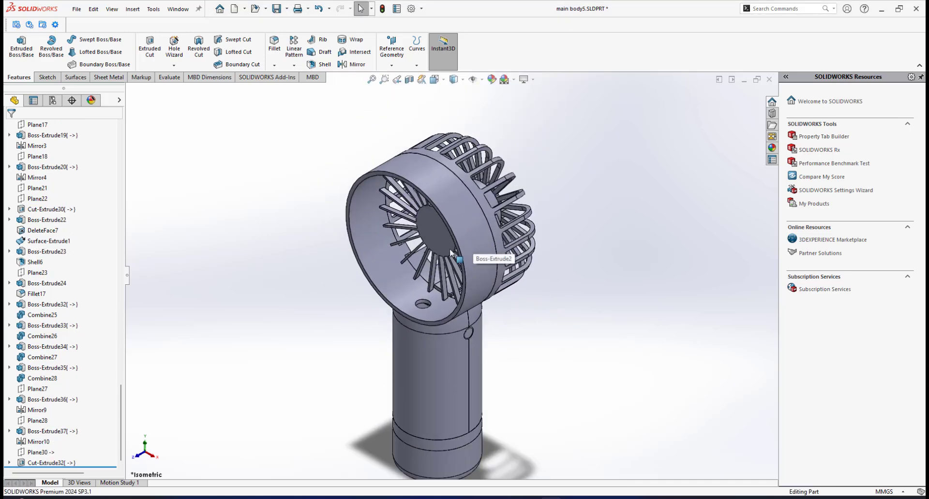
pyautogui.click(277, 8)
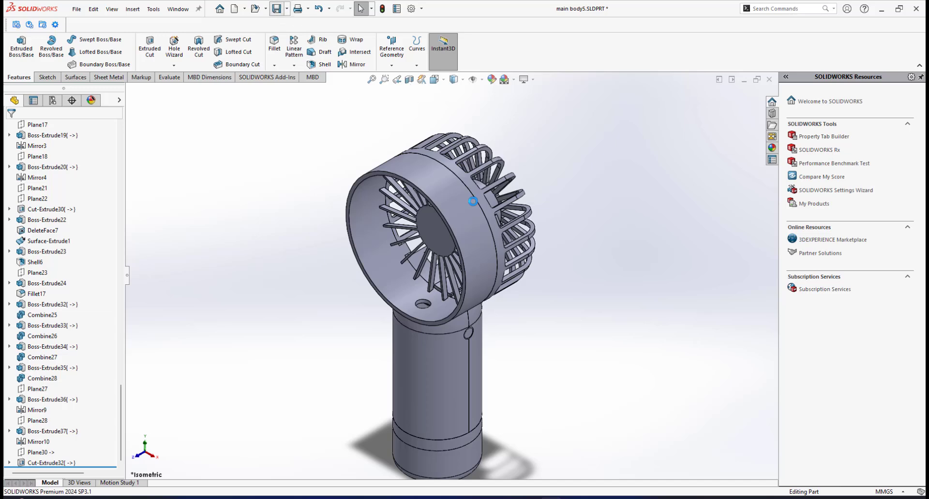
pyautogui.scroll(3, 461, 286)
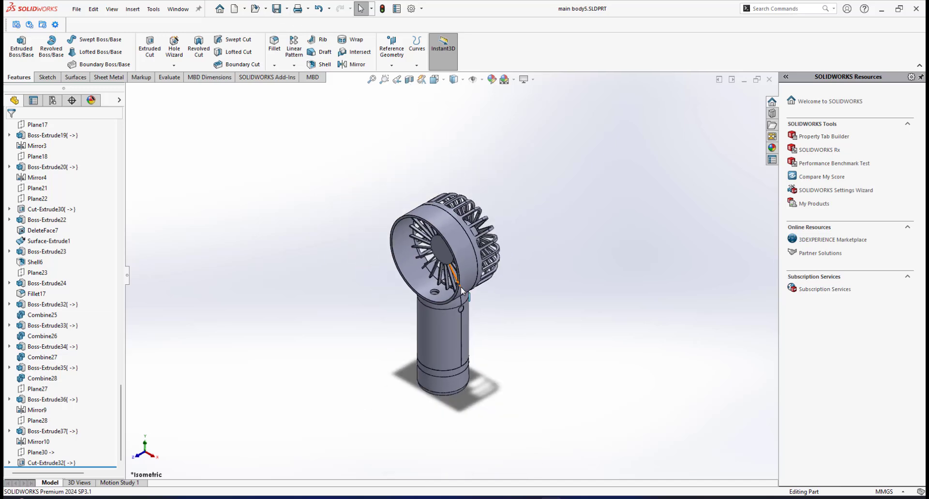
pyautogui.scroll(-2, 460, 287)
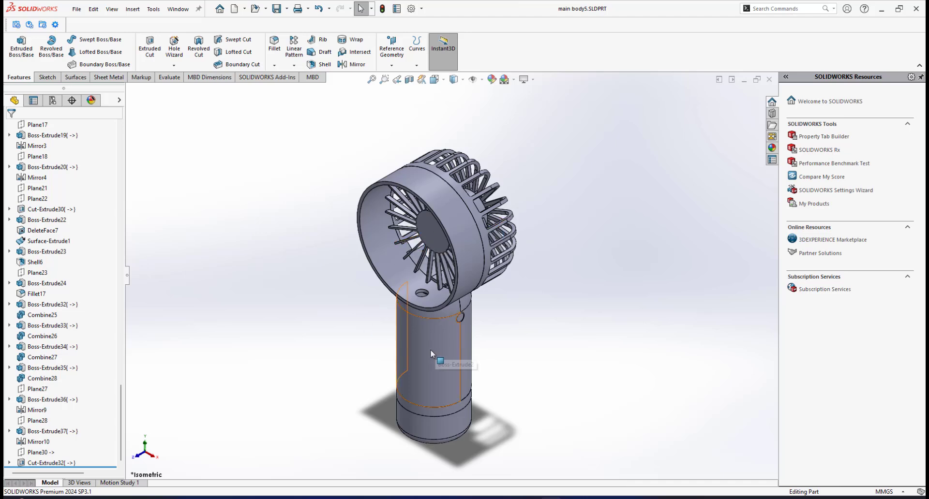
pyautogui.scroll(3, 420, 355)
pyautogui.scroll(-2, 419, 333)
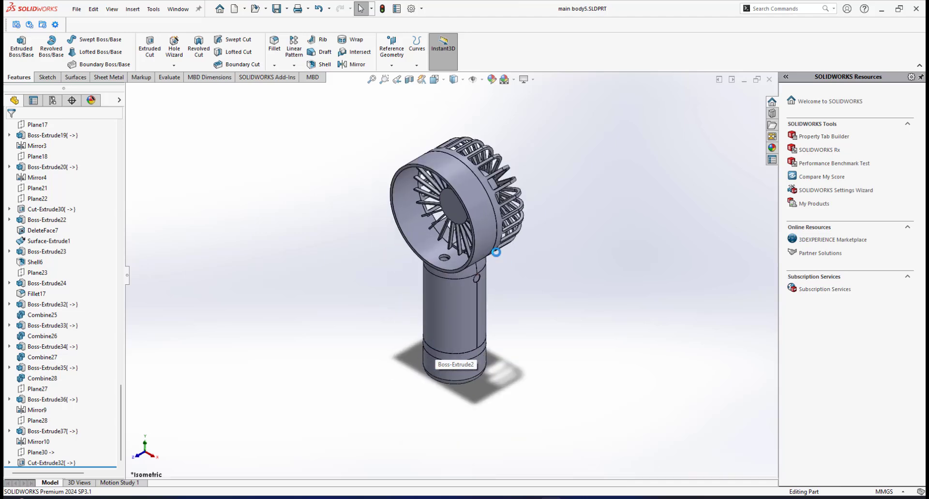
pyautogui.scroll(-1, 493, 248)
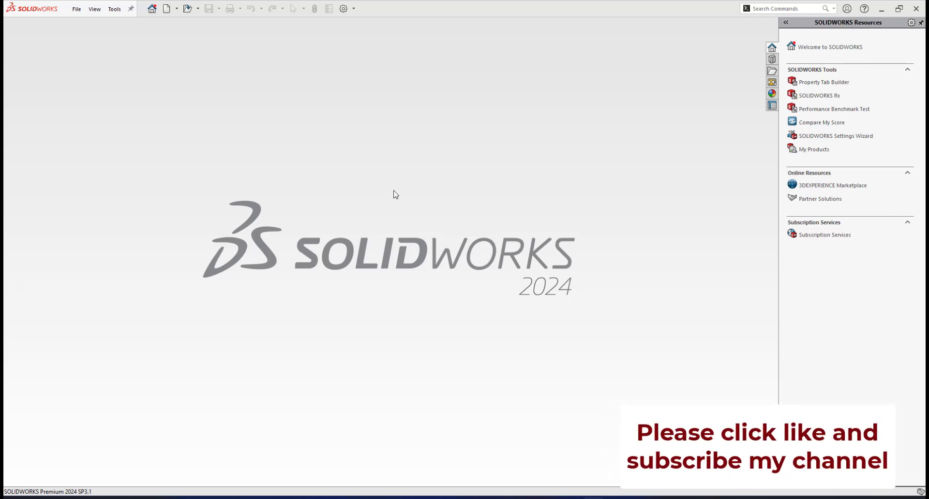
# Create a new assembly and insert the rear casing part from New folder as its first component at the origin.
pyautogui.click(167, 10)
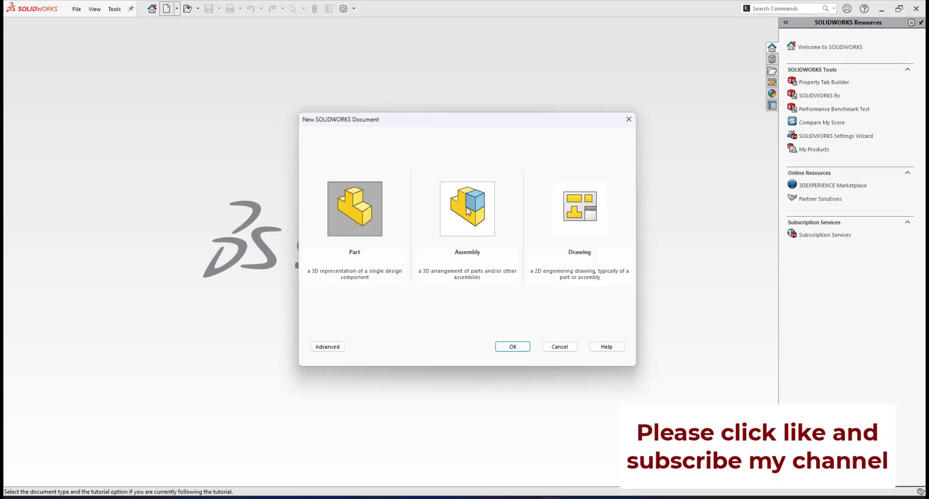
pyautogui.click(466, 207)
pyautogui.click(512, 346)
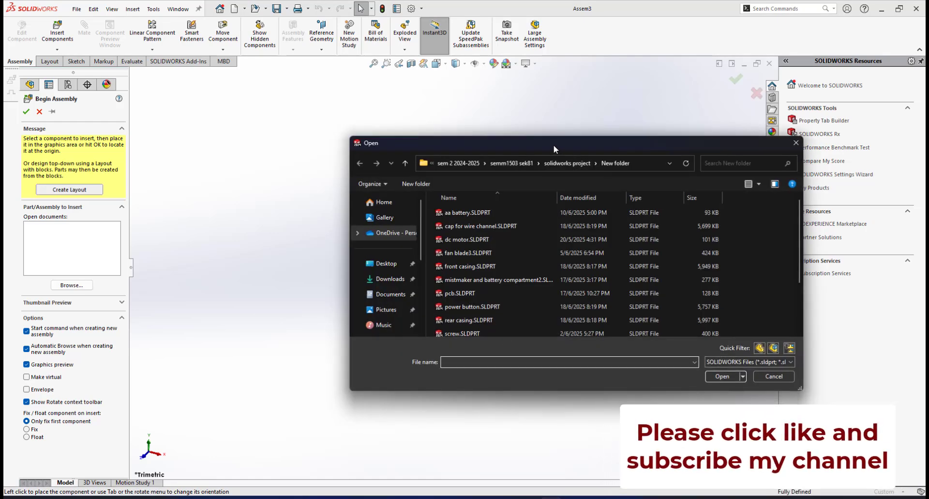
pyautogui.moveTo(554, 144); pyautogui.dragTo(477, 130)
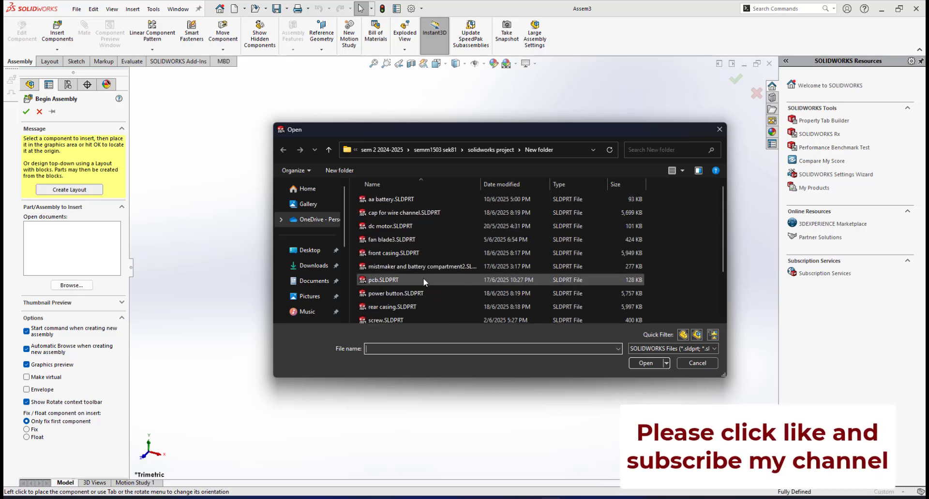
pyautogui.scroll(-2, 429, 218)
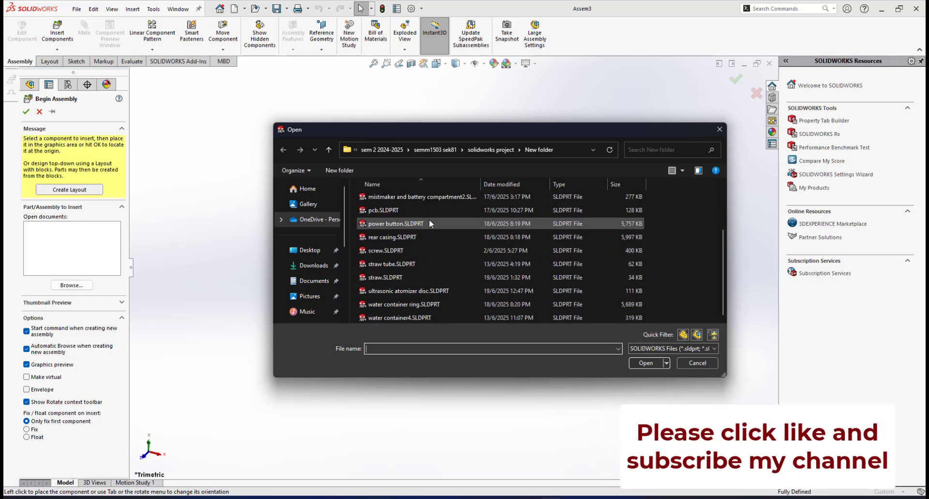
pyautogui.moveTo(495, 132); pyautogui.dragTo(546, 120)
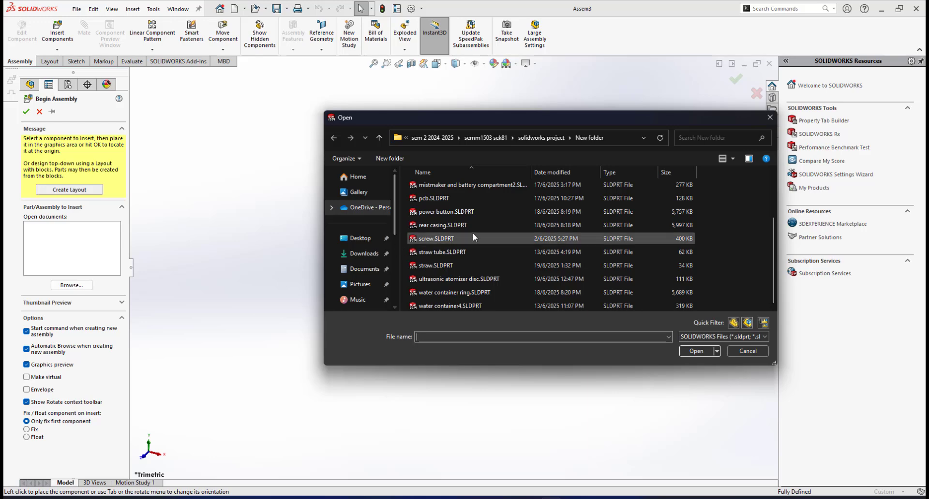
pyautogui.click(432, 226)
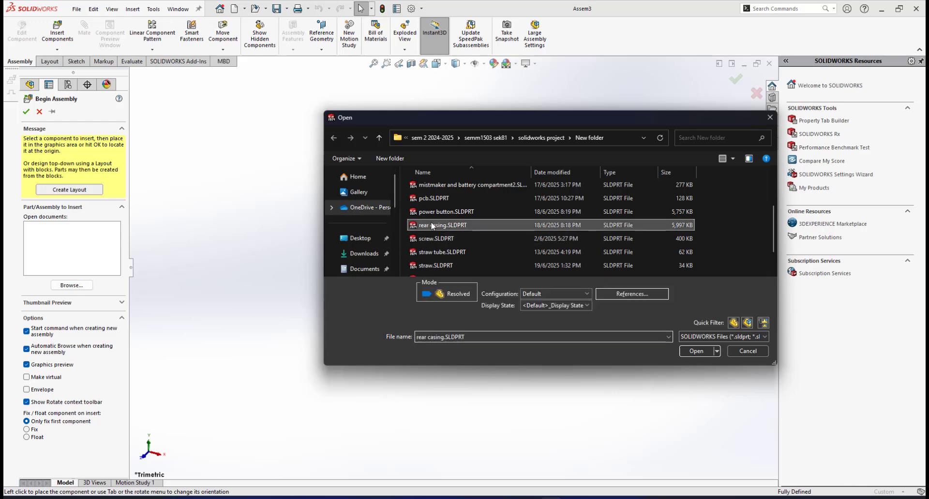
pyautogui.click(690, 349)
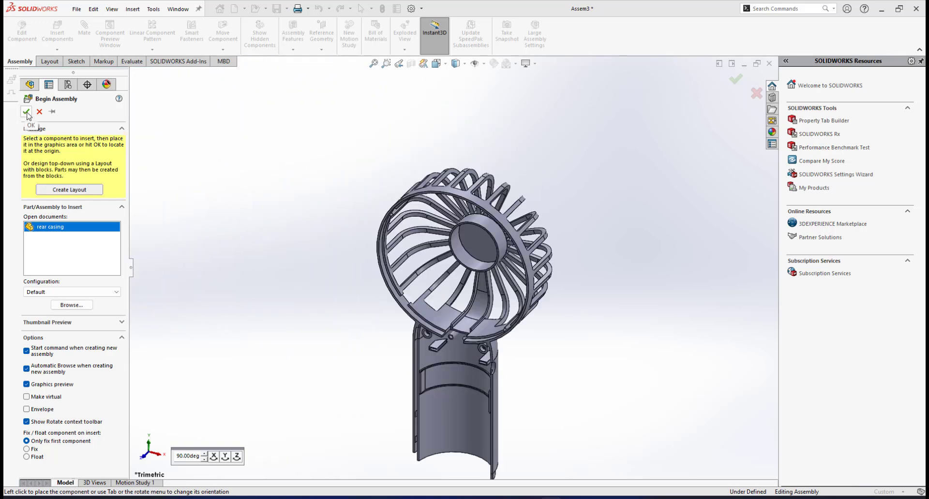
pyautogui.click(27, 113)
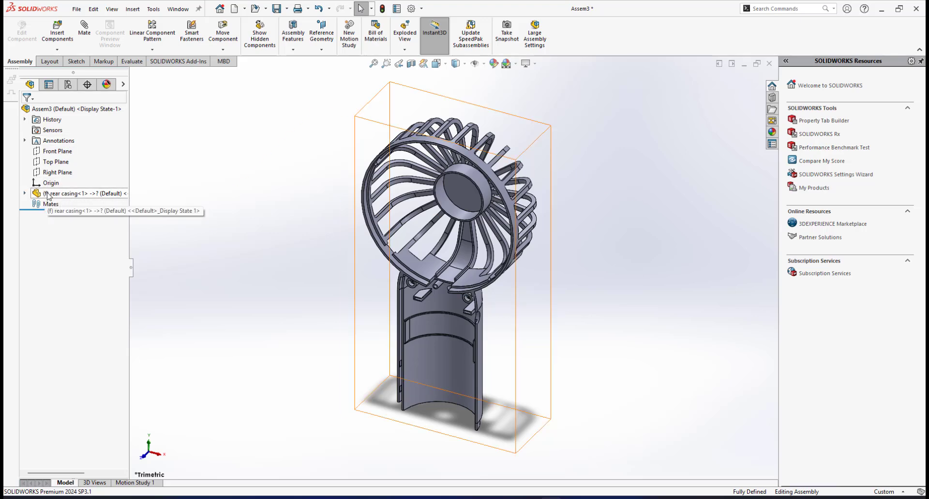
pyautogui.click(443, 369)
pyautogui.click(607, 241)
pyautogui.click(434, 358)
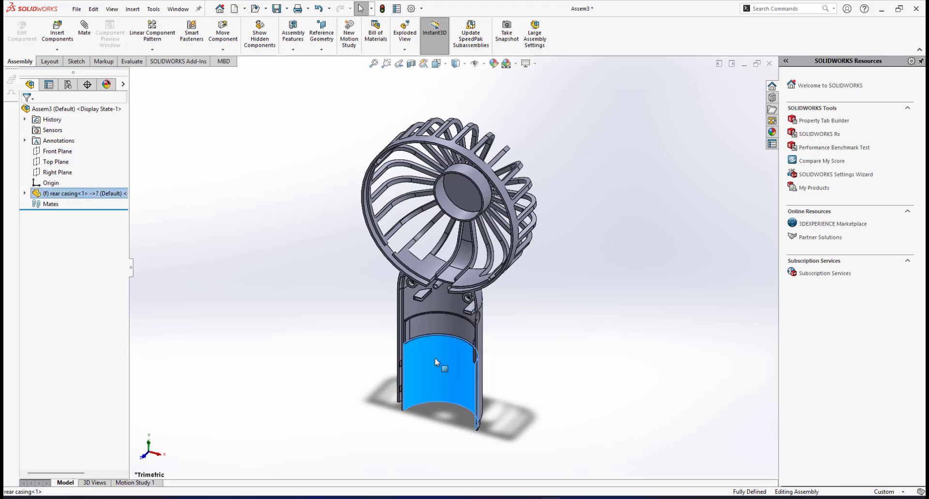
pyautogui.rightClick(435, 358)
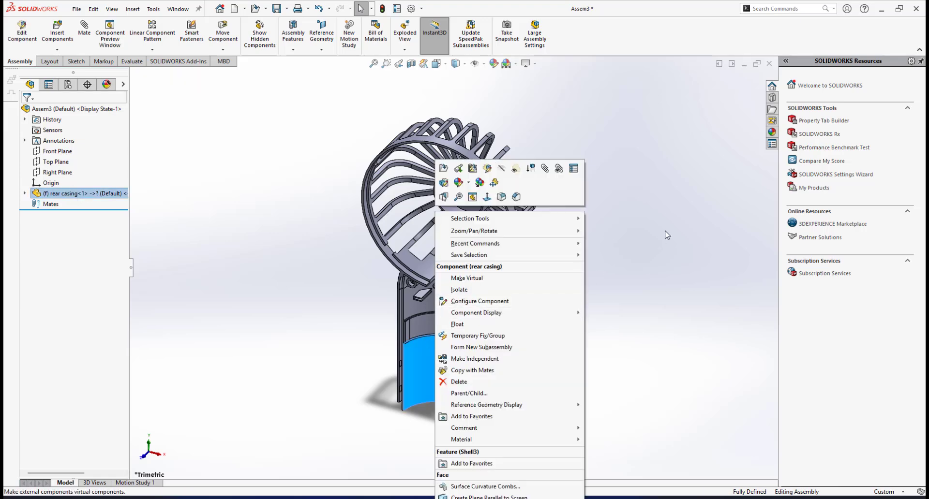
pyautogui.click(667, 236)
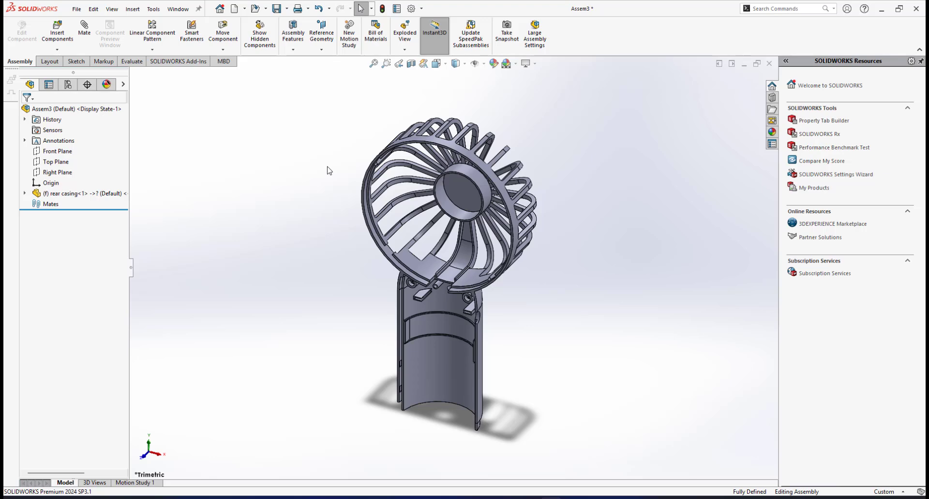
# Insert the dc motor part from New folder and place it beside the rear casing's fan guard.
pyautogui.click(57, 32)
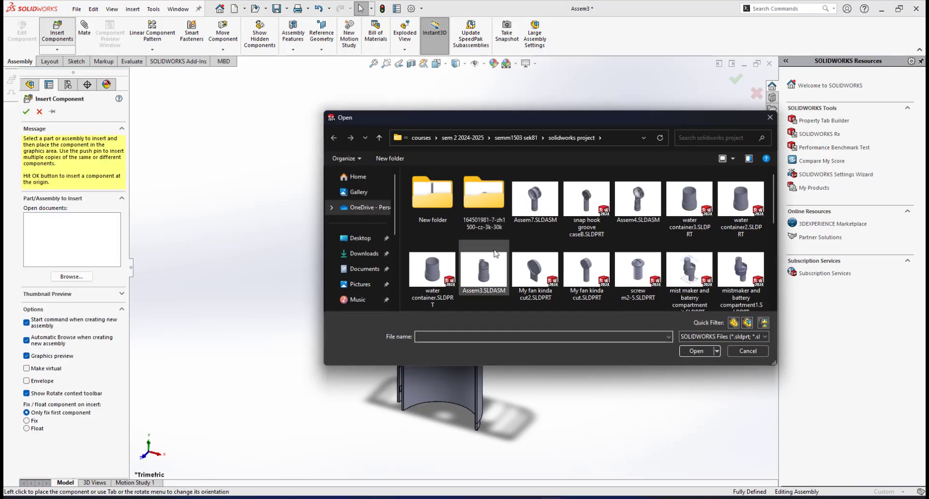
pyautogui.doubleClick(428, 206)
pyautogui.click(437, 214)
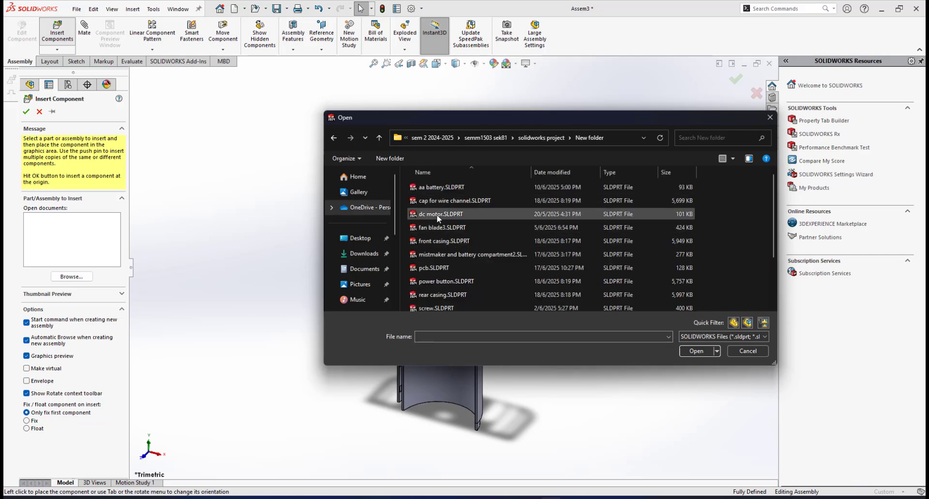
pyautogui.click(695, 351)
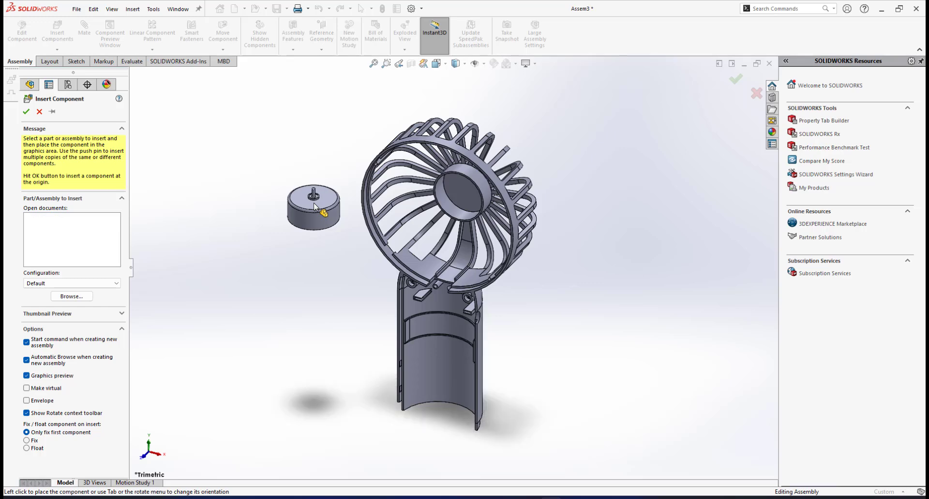
pyautogui.click(315, 207)
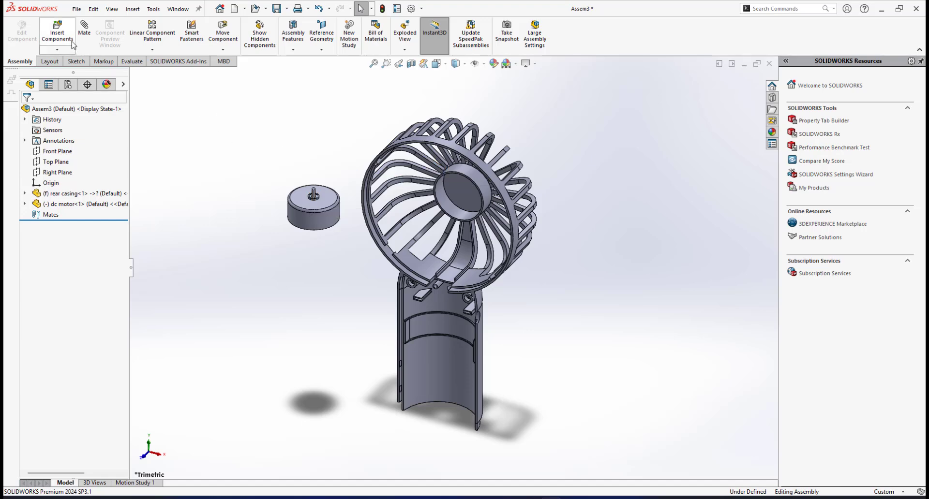
# Add a concentric mate between the dc motor's outer cylindrical face and the rear casing's round motor holder, with the alignment flipped.
pyautogui.click(84, 30)
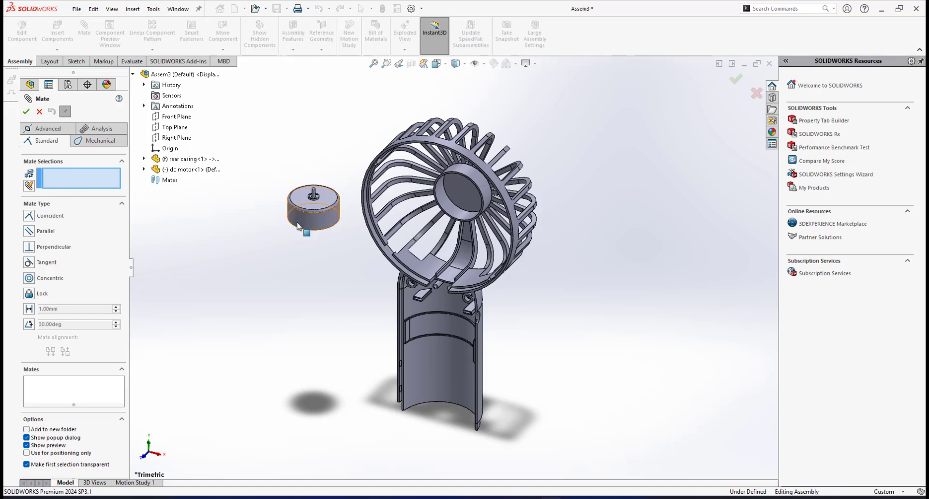
pyautogui.click(319, 219)
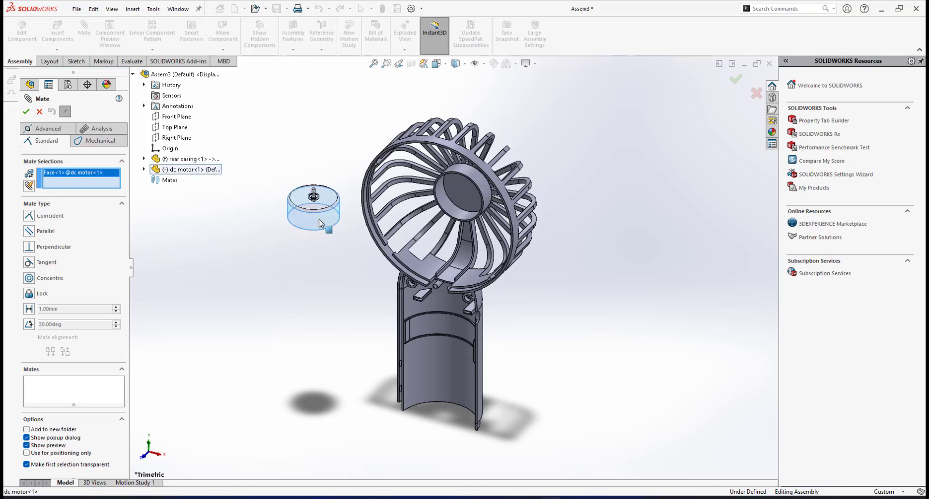
pyautogui.click(445, 202)
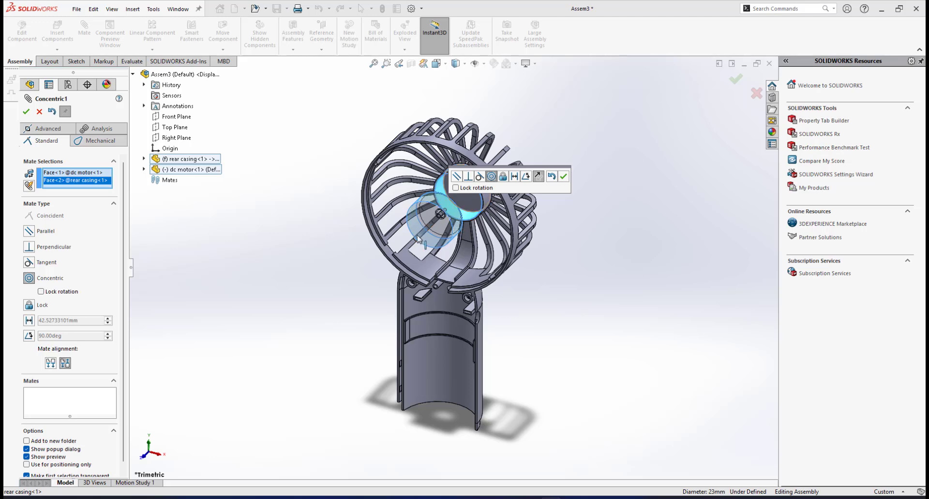
pyautogui.click(51, 363)
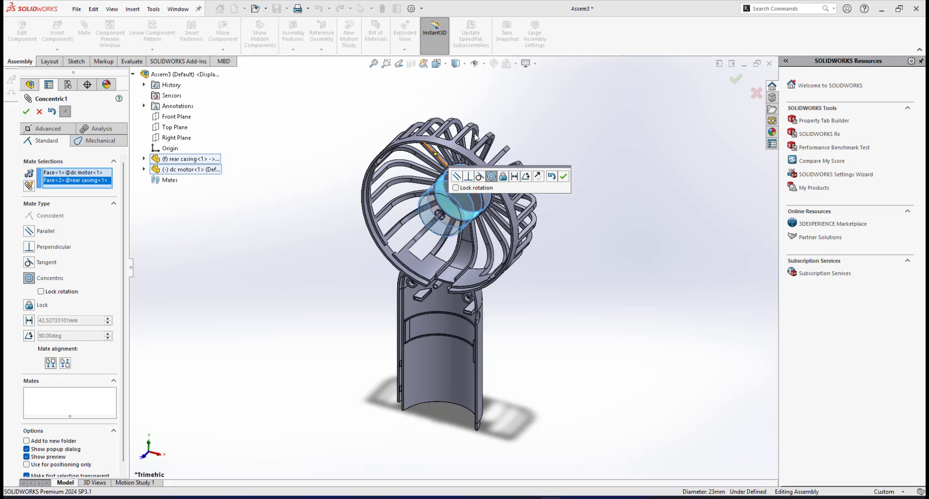
pyautogui.click(565, 177)
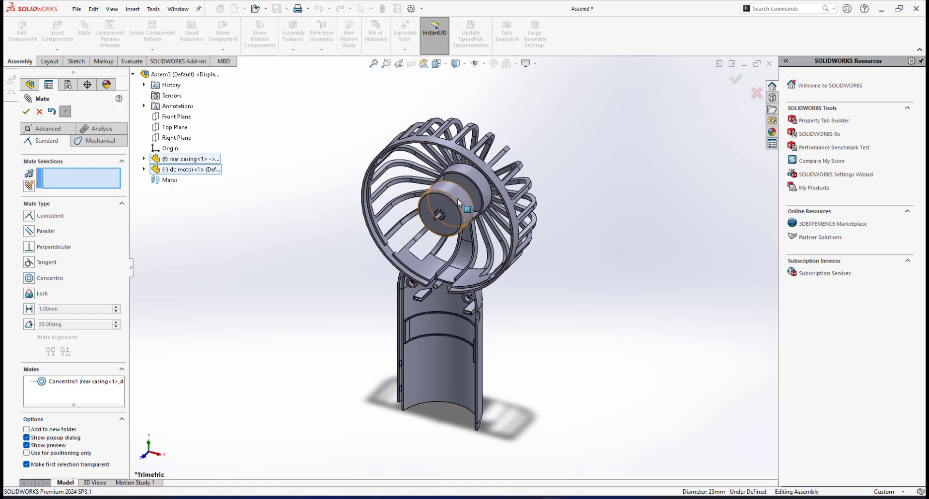
# Add a coincident mate between the dc motor's flat back face and the floor of the rear casing's motor holder.
pyautogui.moveTo(457, 198); pyautogui.dragTo(370, 251)
pyautogui.moveTo(338, 255); pyautogui.dragTo(252, 244, button='middle')
pyautogui.scroll(-2, 296, 247)
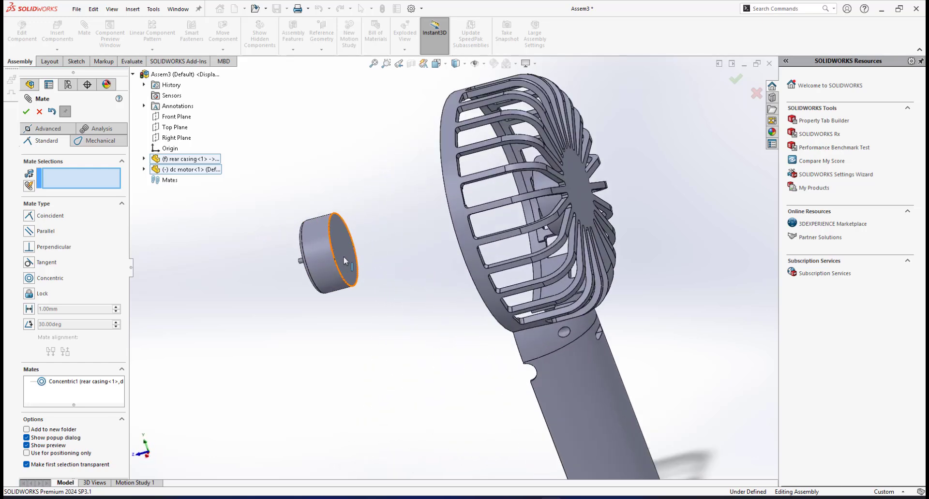
pyautogui.click(344, 257)
pyautogui.moveTo(341, 243); pyautogui.dragTo(467, 237, button='middle')
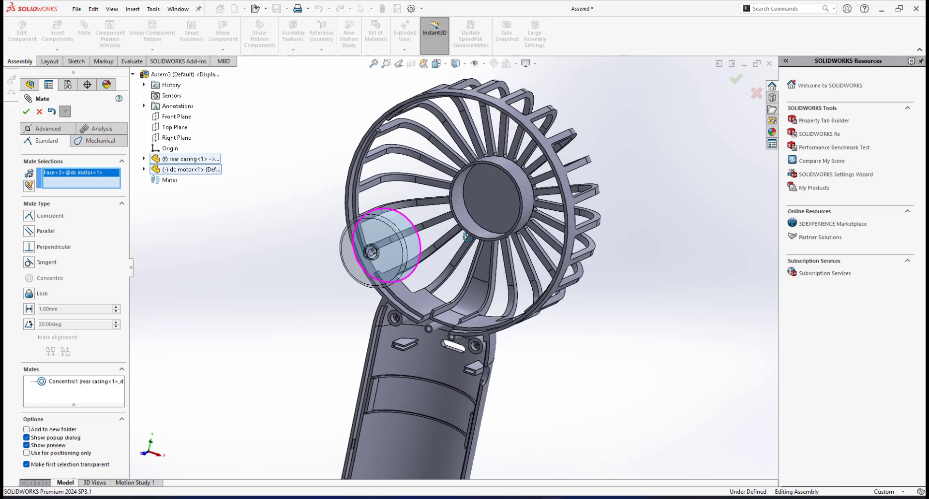
pyautogui.click(509, 205)
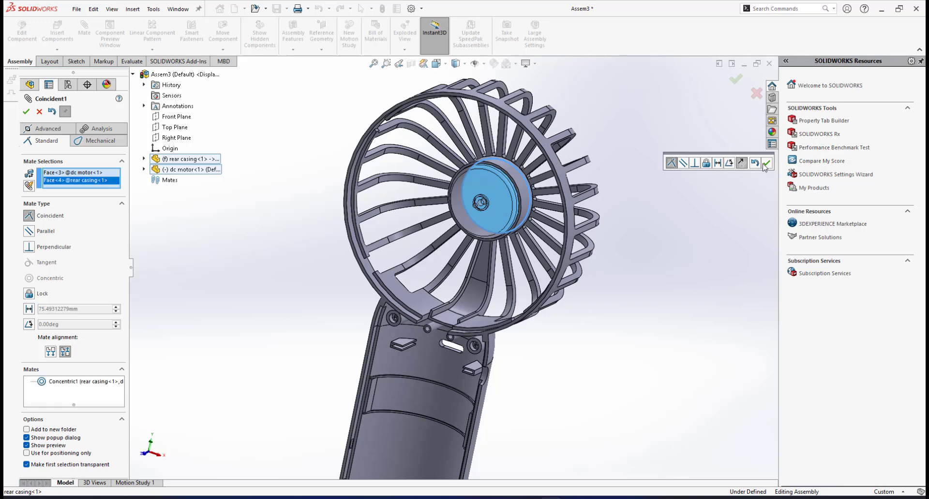
pyautogui.click(766, 164)
pyautogui.moveTo(711, 190); pyautogui.dragTo(472, 247, button='middle')
pyautogui.scroll(1, 510, 234)
pyautogui.click(26, 113)
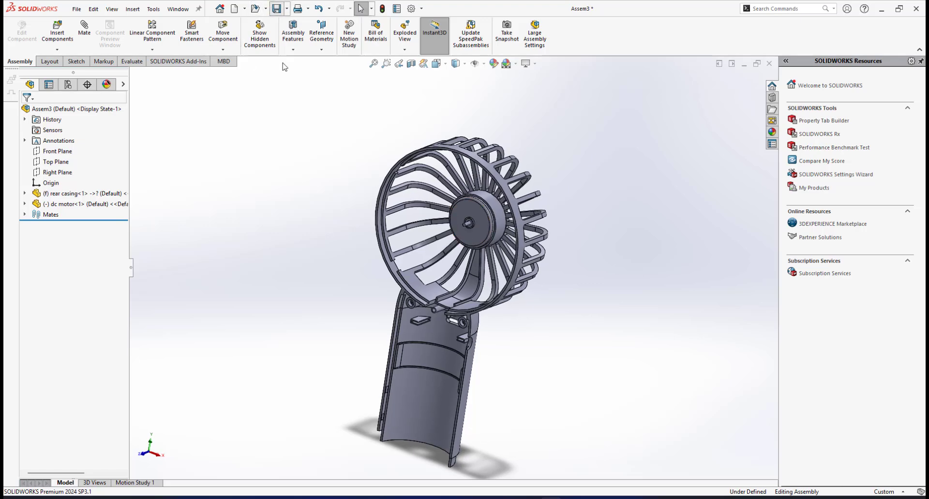
# Save the assembly as Assem1 in New folder.
pyautogui.hotkey('ctrl', 's')
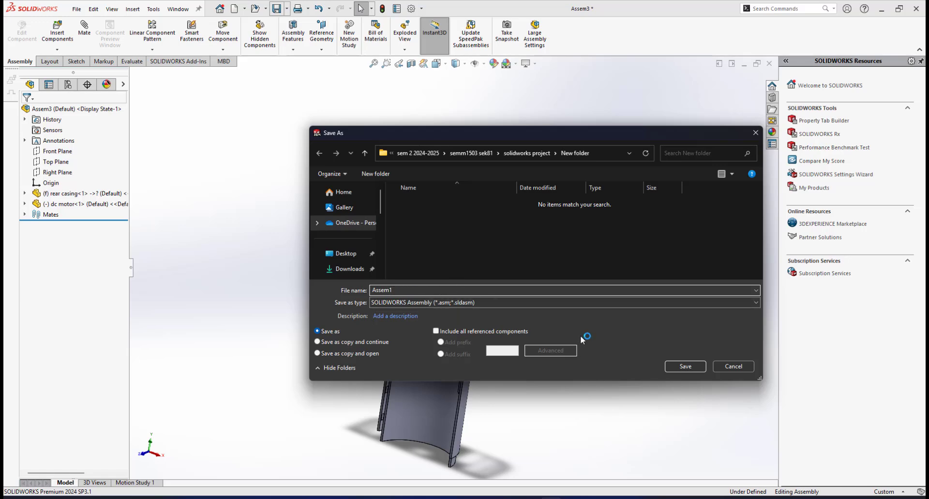
pyautogui.click(684, 366)
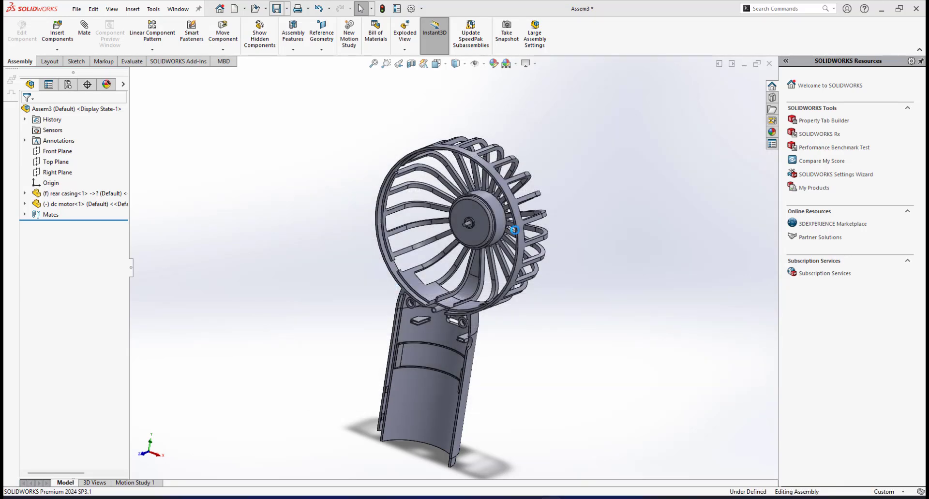
pyautogui.scroll(-3, 495, 224)
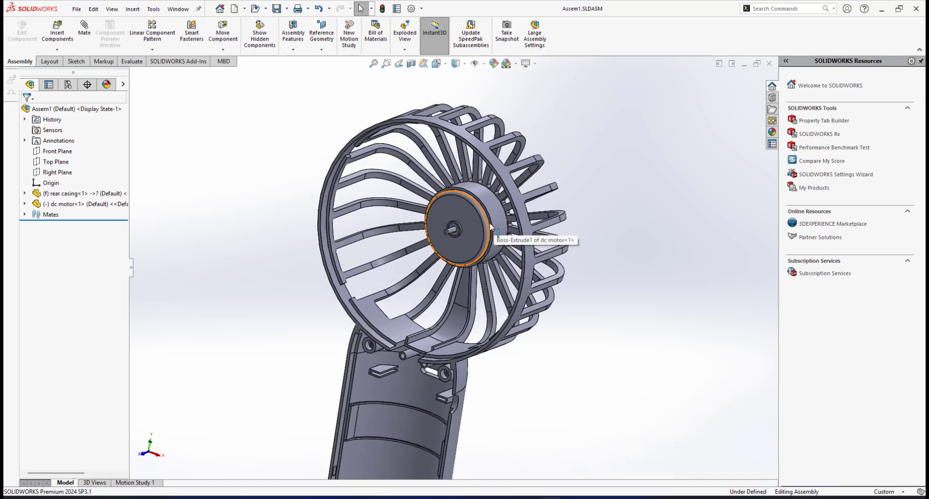
pyautogui.scroll(-2, 468, 224)
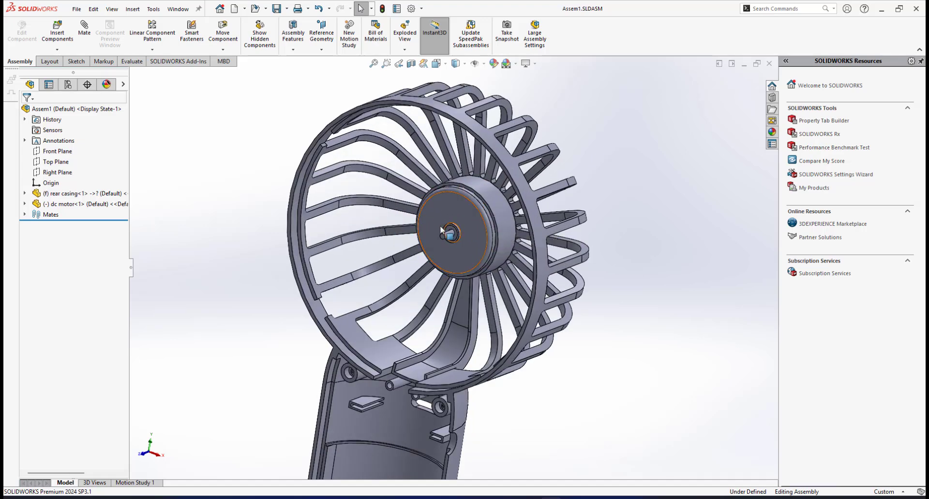
# Insert the fan blade3 part and place it beside the fan guard of the rear casing.
pyautogui.click(57, 30)
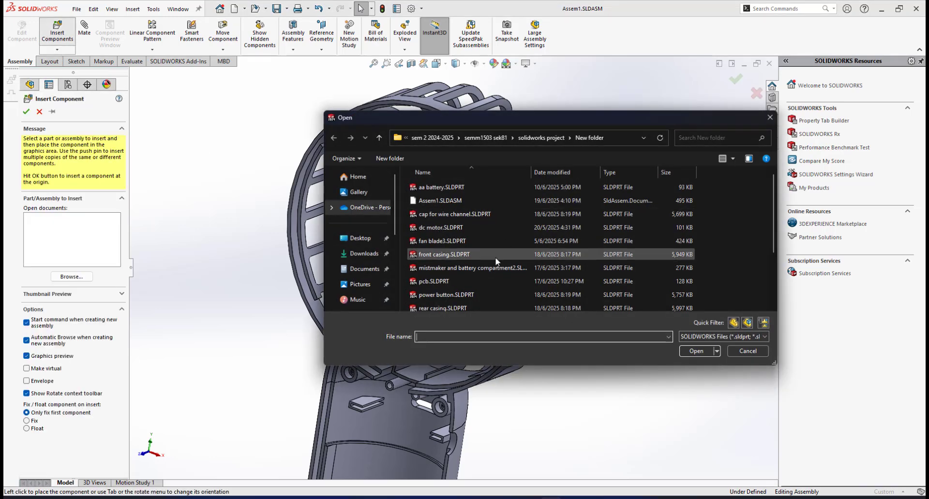
pyautogui.click(437, 242)
pyautogui.click(696, 351)
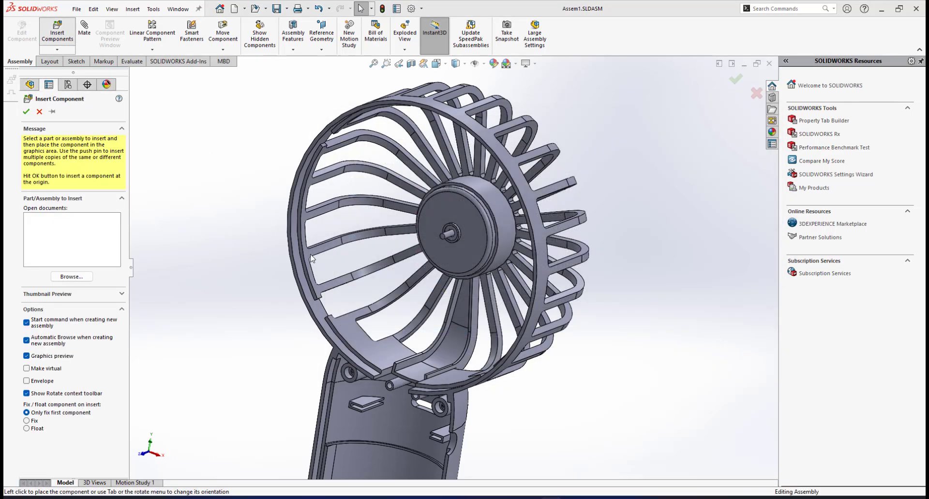
pyautogui.scroll(5, 364, 260)
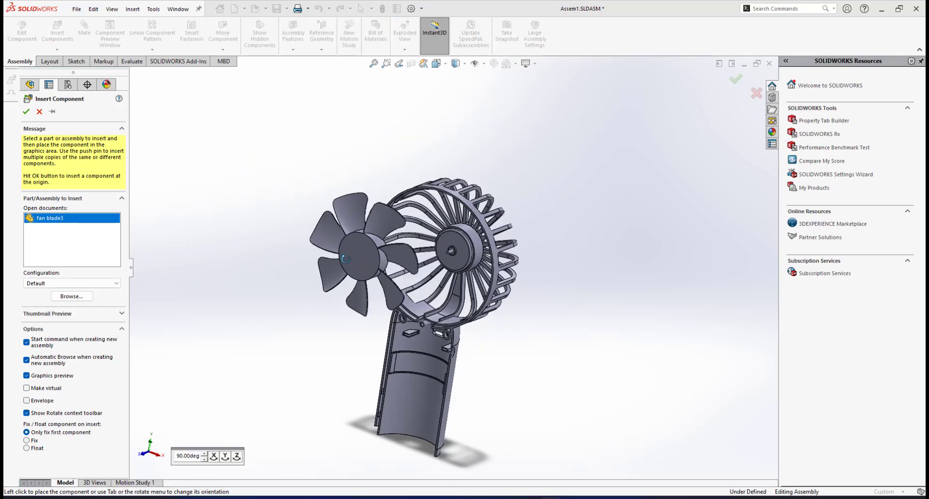
pyautogui.click(309, 244)
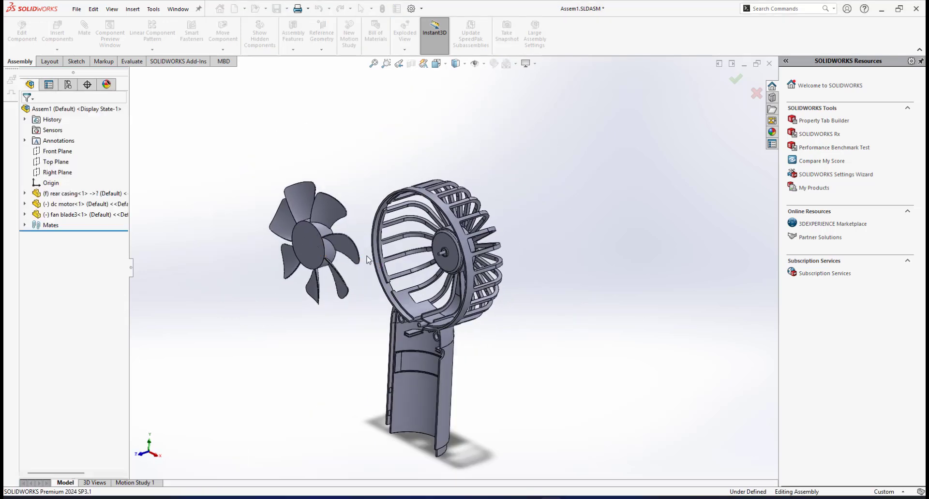
# Add a concentric mate between the fan blade hub's outer cylindrical face and the dc motor's outer cylindrical face.
pyautogui.click(84, 33)
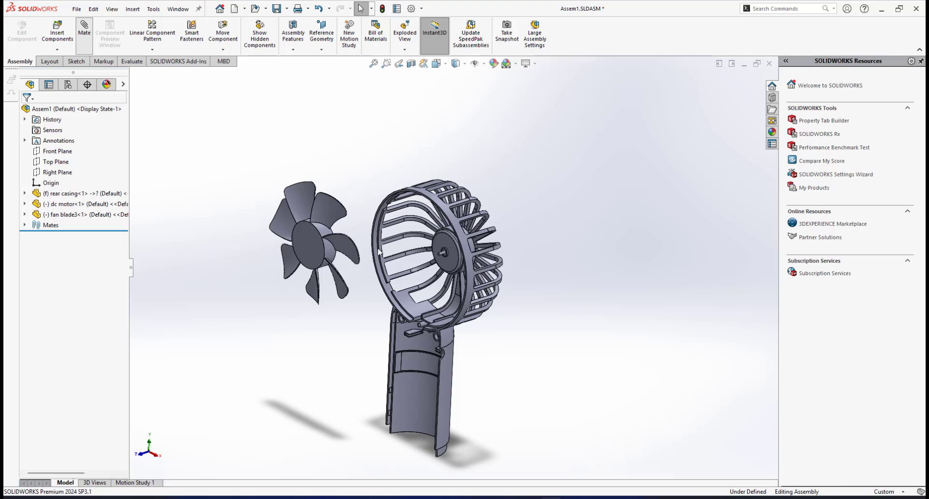
pyautogui.scroll(-4, 334, 246)
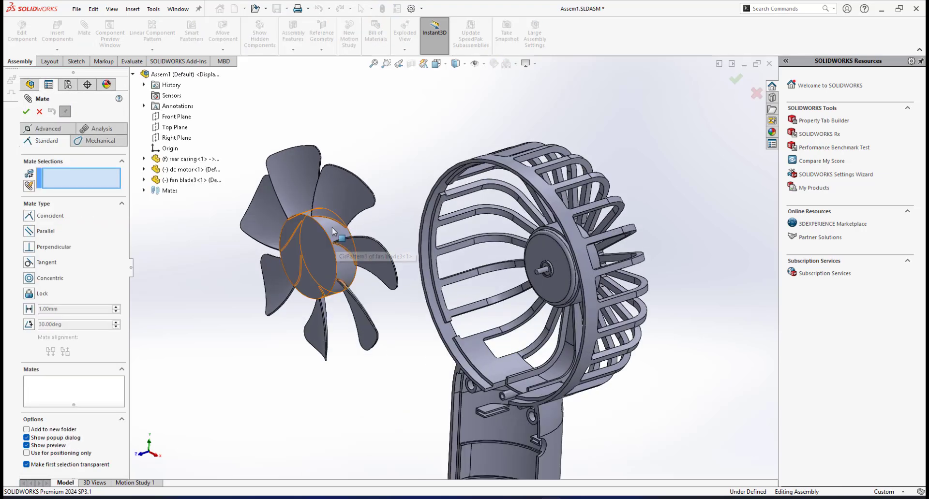
pyautogui.click(339, 235)
pyautogui.scroll(-8, 549, 261)
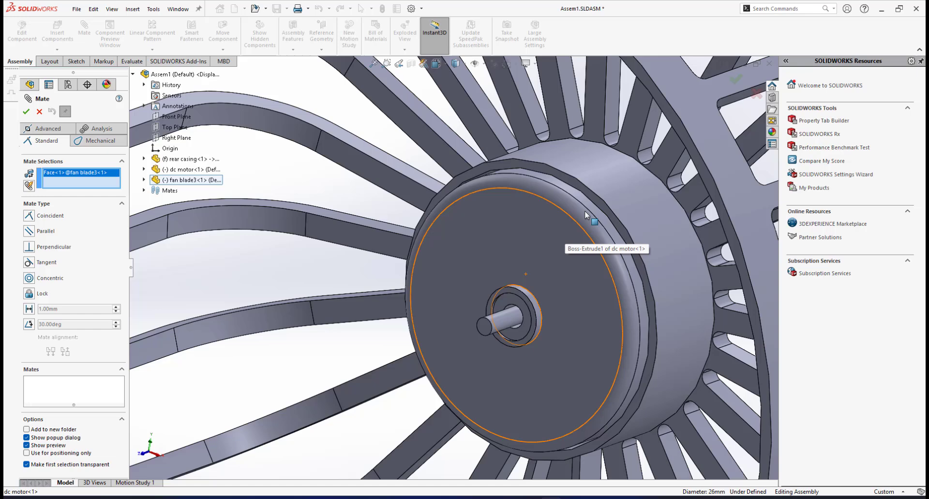
pyautogui.click(586, 218)
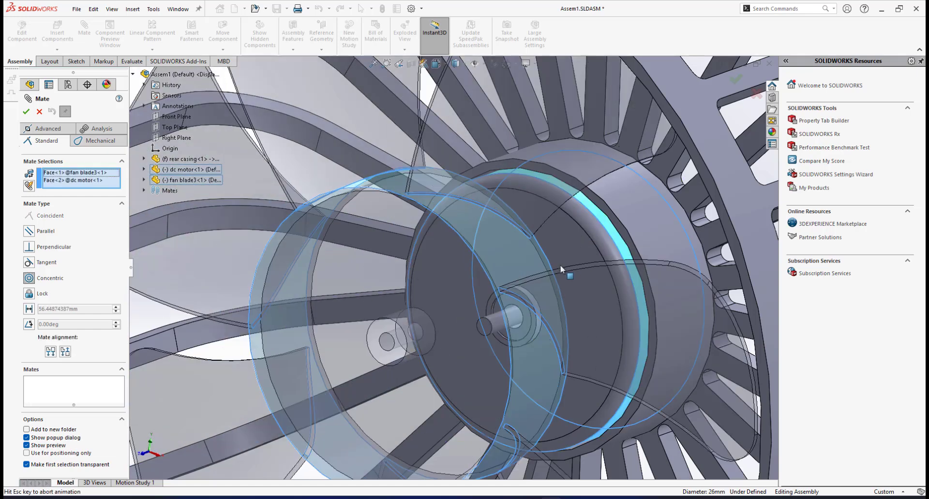
pyautogui.click(679, 244)
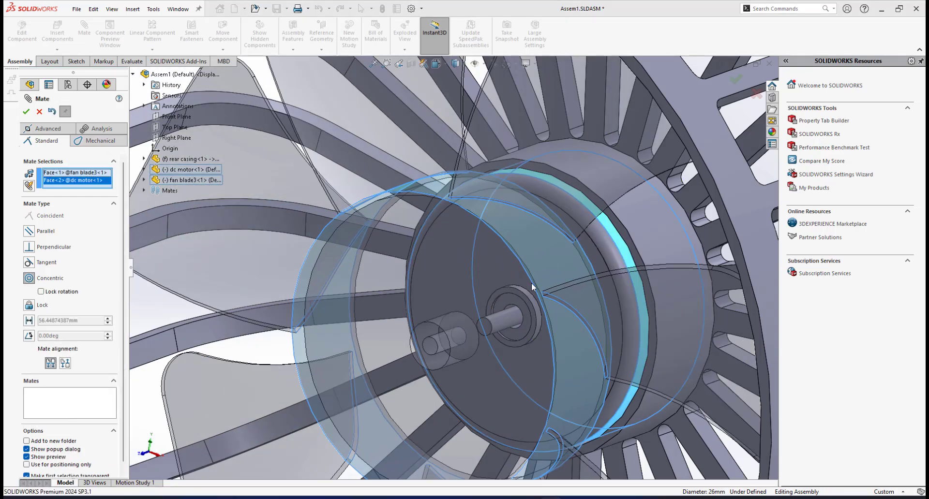
# Pull the fan blade clear of the casing and mate its shaft-hole end face coincident with the edge of the dc motor's shaft tip.
pyautogui.scroll(3, 531, 284)
pyautogui.scroll(3, 531, 284)
pyautogui.moveTo(430, 277); pyautogui.dragTo(226, 310)
pyautogui.moveTo(226, 308); pyautogui.dragTo(295, 317, button='middle')
pyautogui.scroll(-5, 266, 326)
pyautogui.scroll(-3, 266, 326)
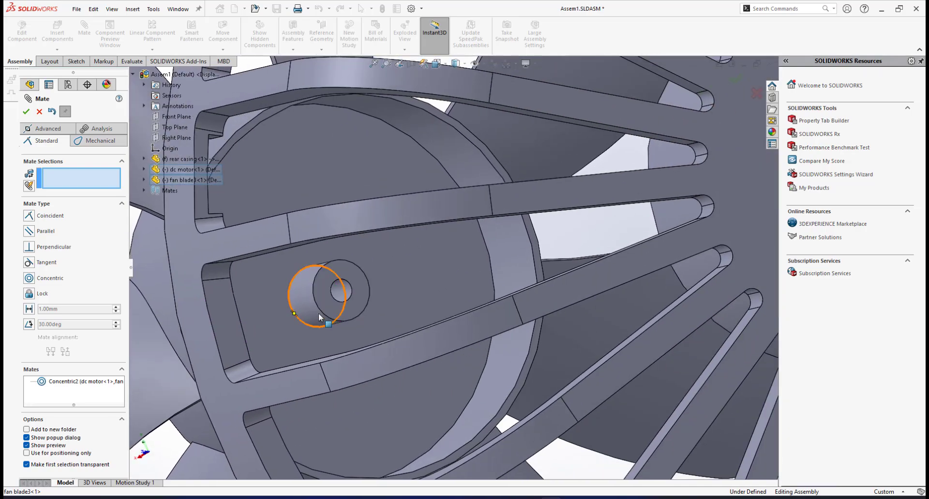
pyautogui.moveTo(355, 303); pyautogui.dragTo(349, 272, button='middle')
pyautogui.click(338, 289)
pyautogui.scroll(6, 339, 291)
pyautogui.scroll(-5, 454, 261)
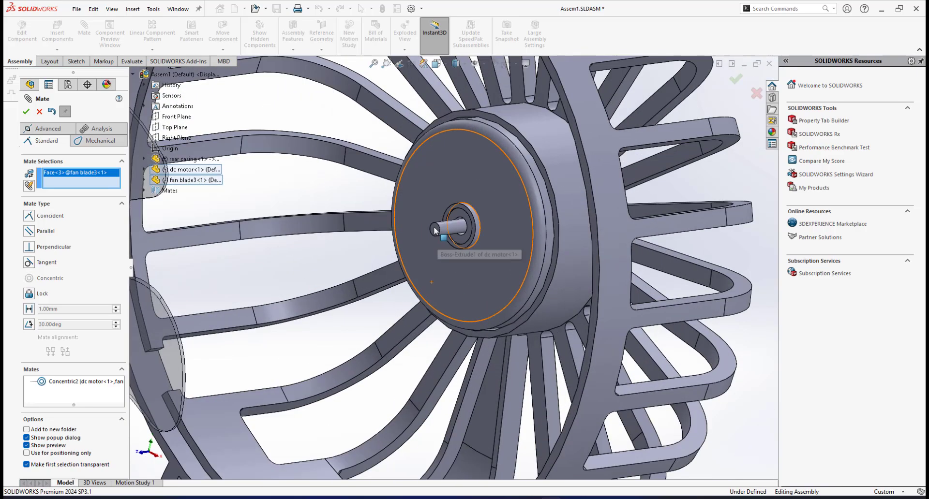
pyautogui.click(434, 230)
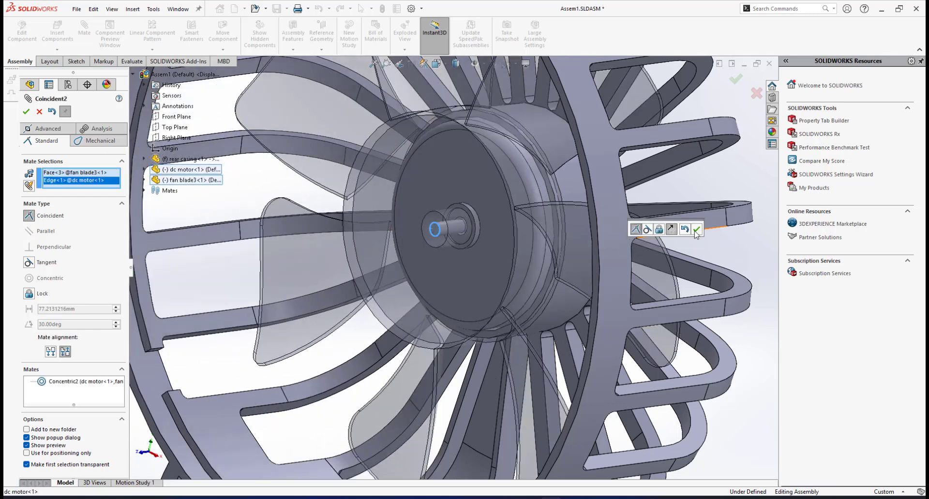
pyautogui.click(696, 230)
# Finish mating the fan blade and save the assembly.
pyautogui.scroll(8, 600, 253)
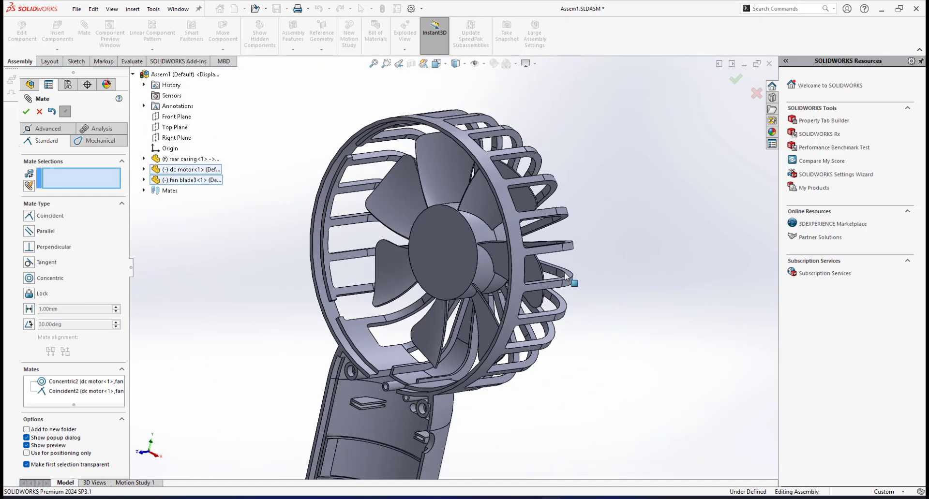
pyautogui.scroll(1, 565, 274)
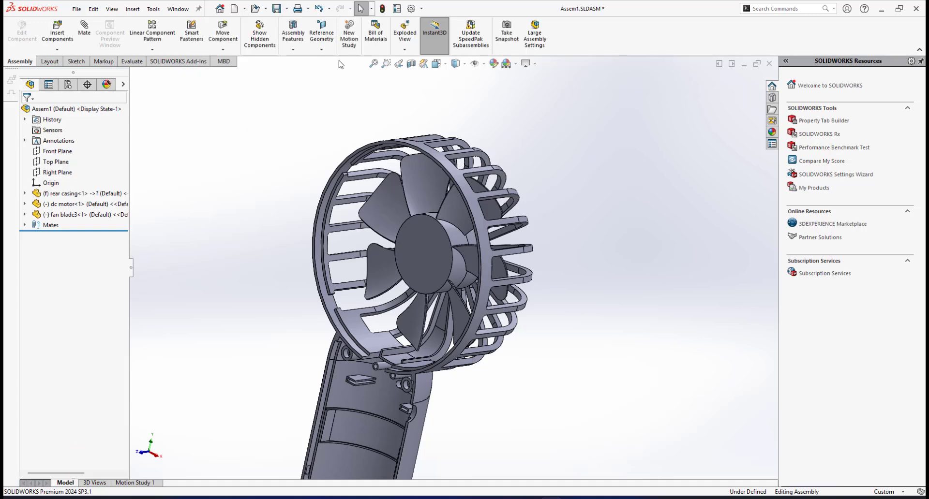
pyautogui.click(276, 8)
# Insert the cap for wire channel part and place it beside the fan guard of the rear casing.
pyautogui.scroll(2, 413, 243)
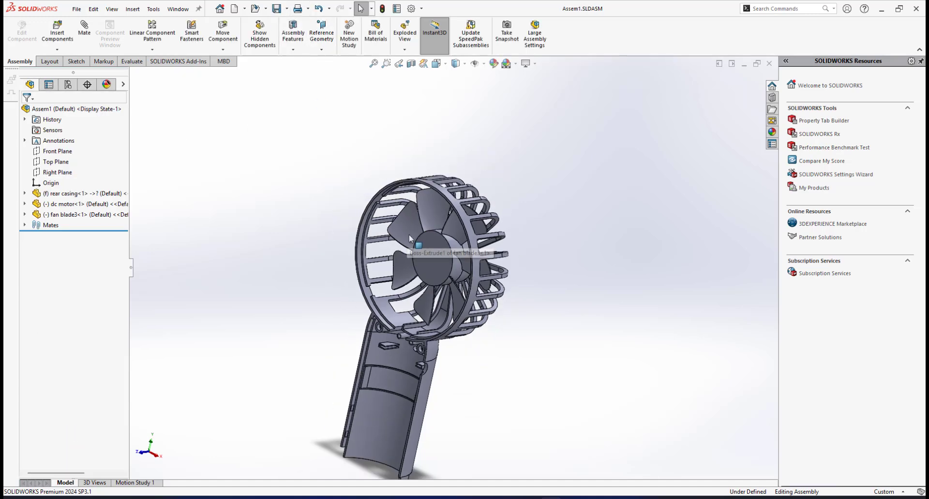
pyautogui.moveTo(459, 276); pyautogui.dragTo(420, 257, button='middle')
pyautogui.scroll(-3, 419, 257)
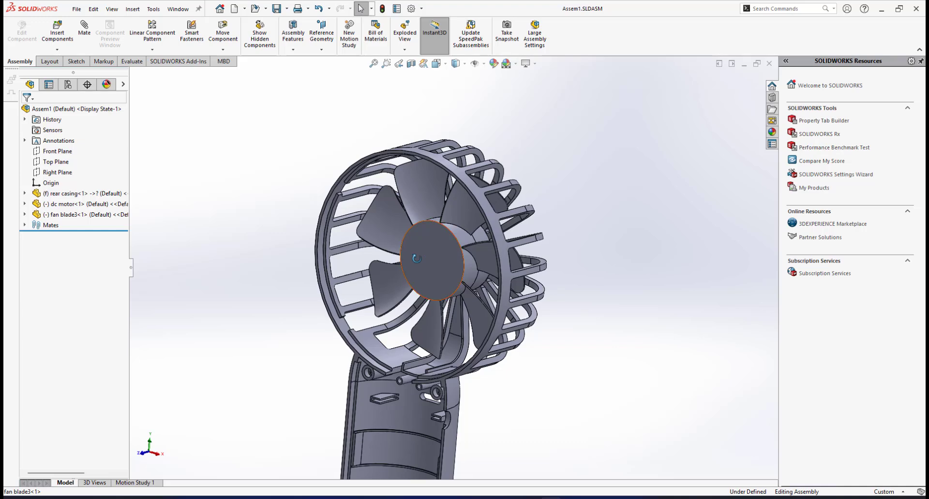
pyautogui.scroll(-5, 432, 340)
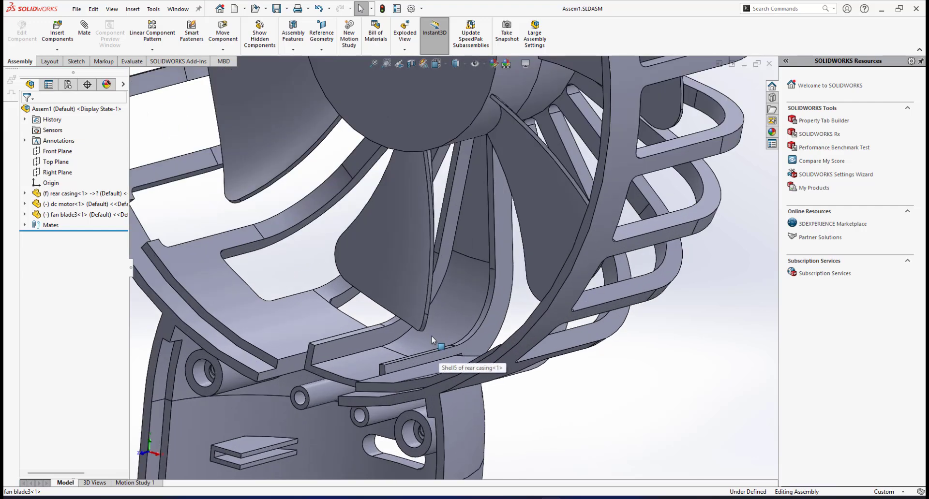
pyautogui.scroll(3, 443, 309)
pyautogui.moveTo(441, 294); pyautogui.dragTo(415, 317, button='middle')
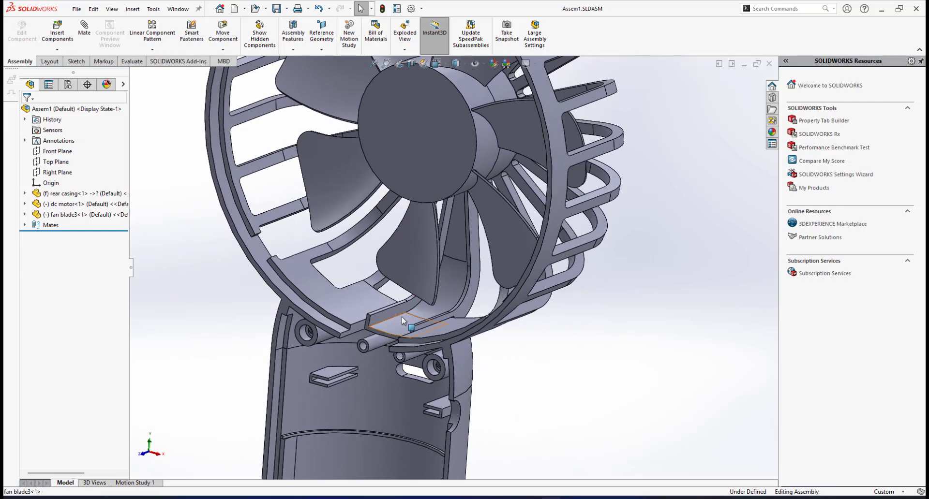
pyautogui.scroll(4, 396, 327)
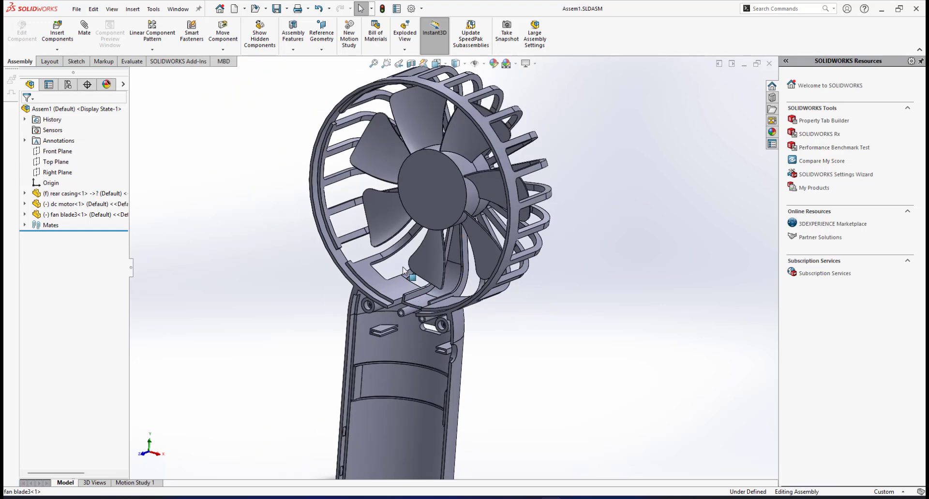
pyautogui.click(67, 38)
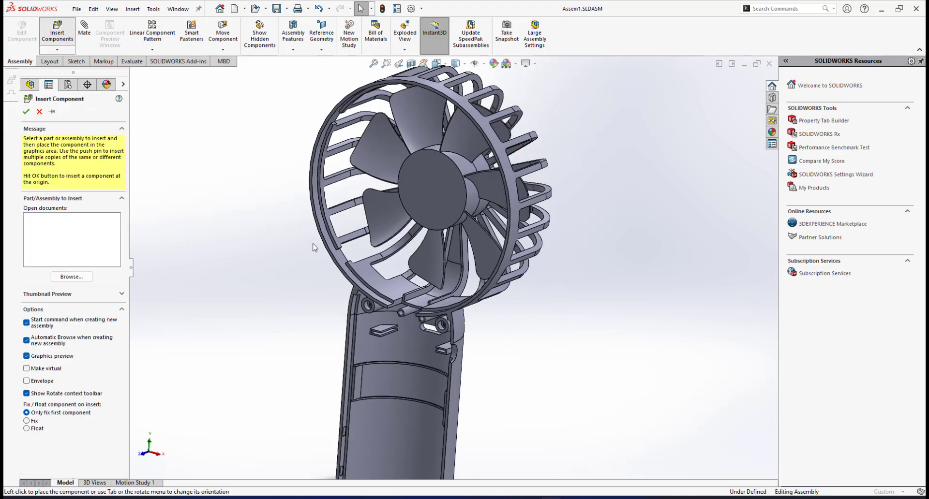
pyautogui.click(443, 214)
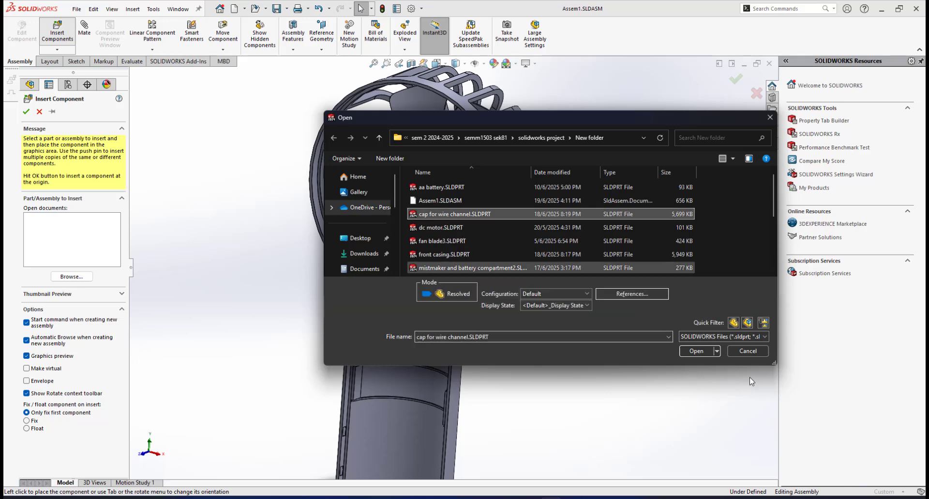
pyautogui.click(696, 350)
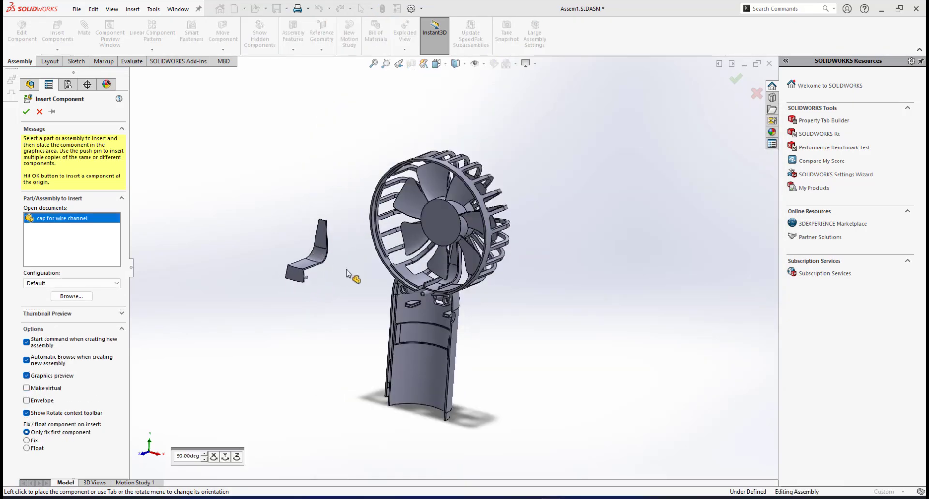
pyautogui.click(346, 273)
# Add a concentric mate between one of the wire channel cap's pins and the small boss hole nearest the rear casing's slot.
pyautogui.scroll(-2, 363, 261)
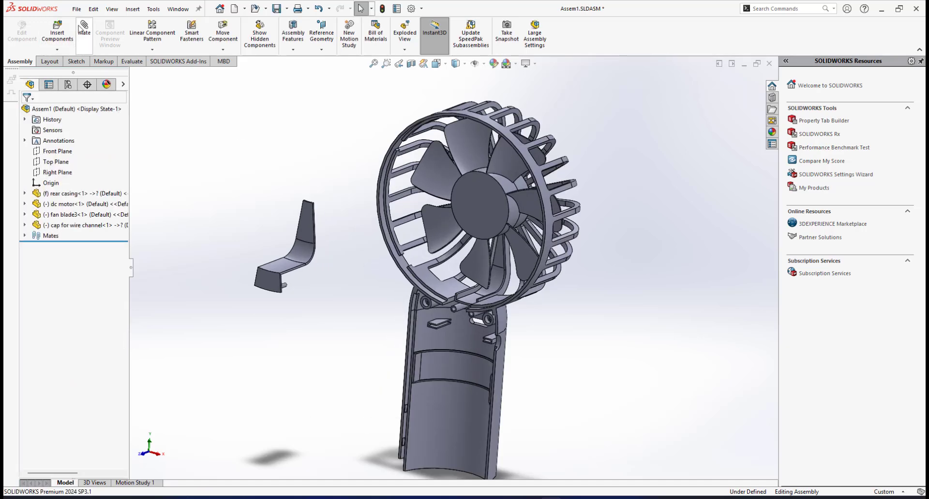
pyautogui.click(81, 28)
pyautogui.scroll(-5, 300, 288)
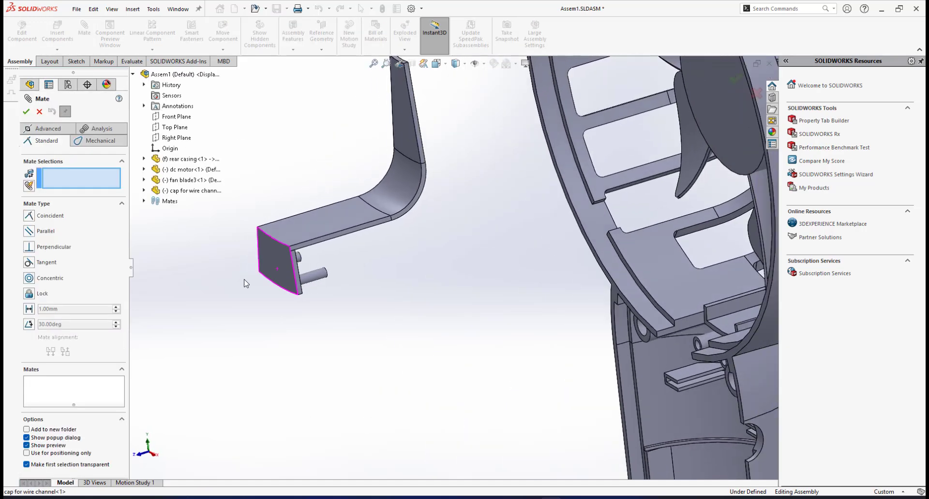
pyautogui.click(310, 275)
pyautogui.scroll(5, 530, 318)
pyautogui.scroll(-8, 529, 318)
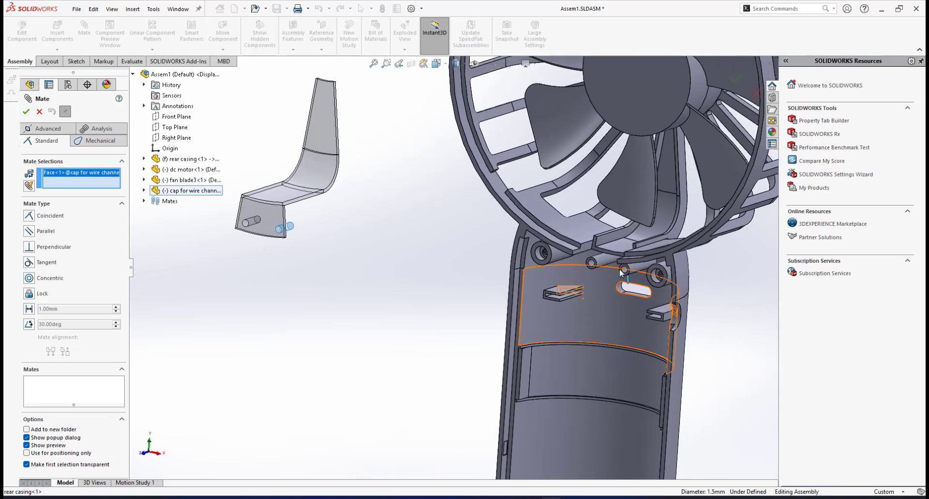
pyautogui.scroll(-2, 603, 274)
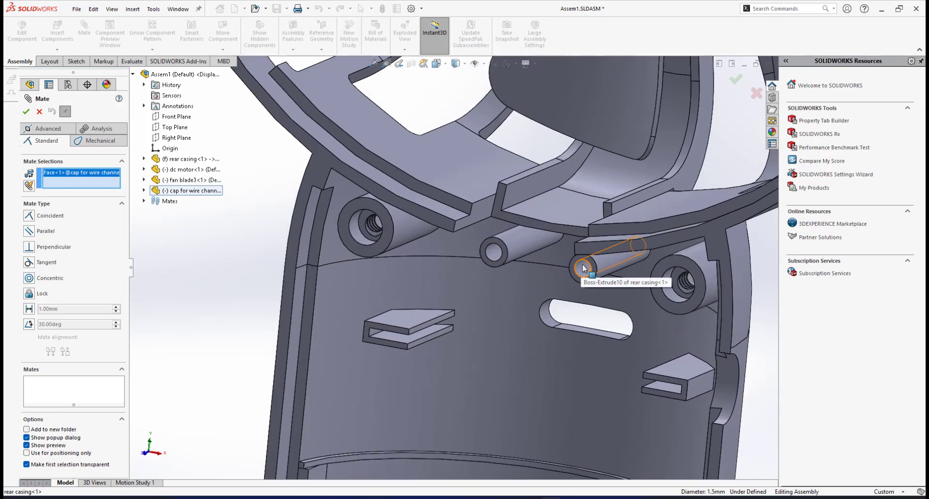
pyautogui.click(584, 269)
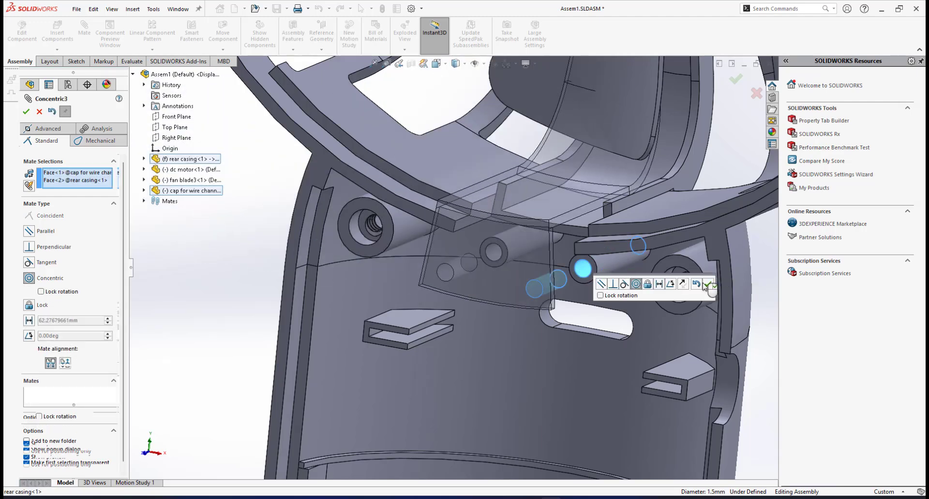
pyautogui.press('Return')
# Add a concentric mate between the wire channel cap's other pin and the remaining small boss hole in the rear casing.
pyautogui.scroll(3, 594, 288)
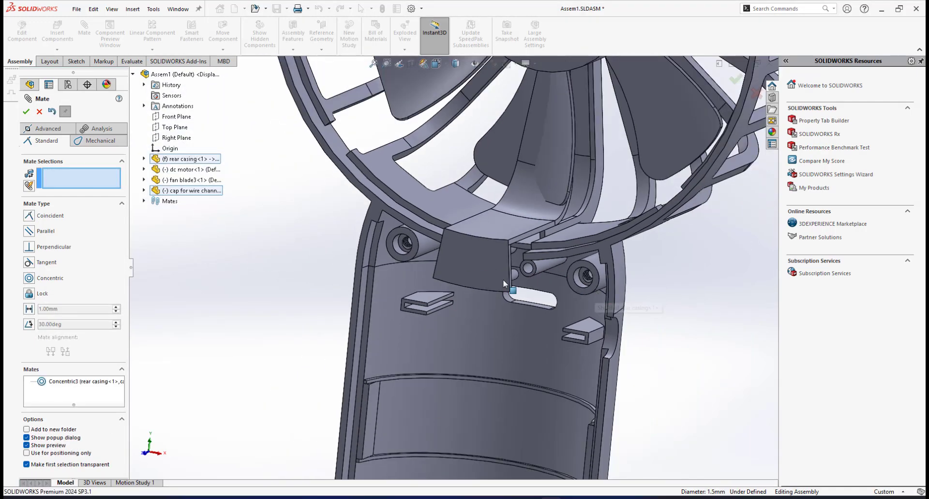
pyautogui.scroll(-3, 516, 266)
pyautogui.scroll(3, 536, 263)
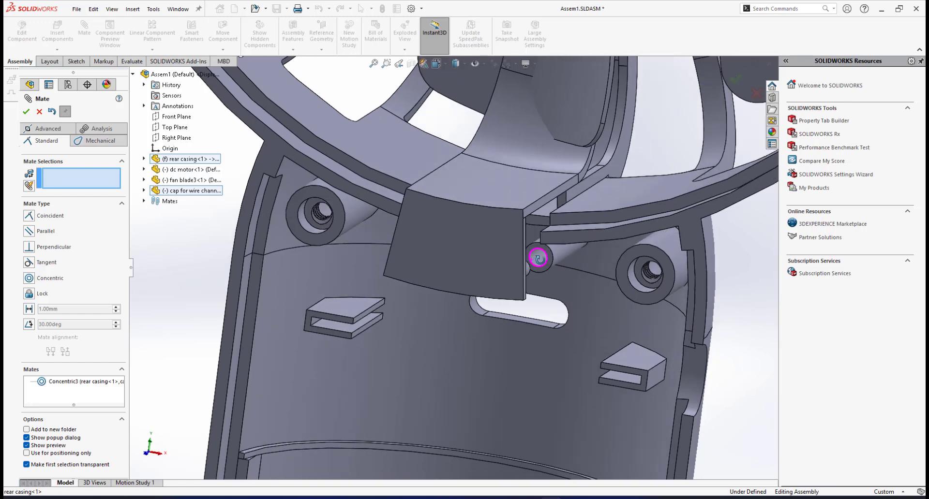
pyautogui.moveTo(486, 219); pyautogui.dragTo(427, 161, button='middle')
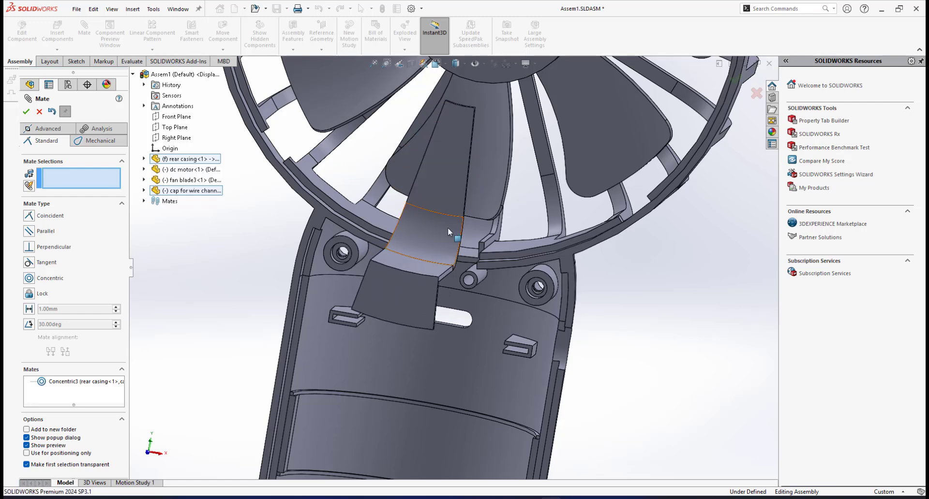
pyautogui.moveTo(448, 228); pyautogui.dragTo(368, 230, button='middle')
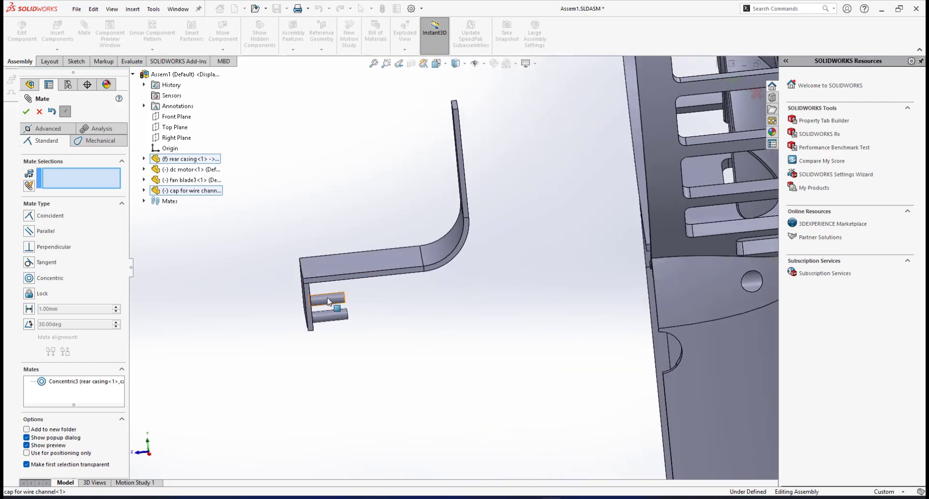
pyautogui.click(327, 302)
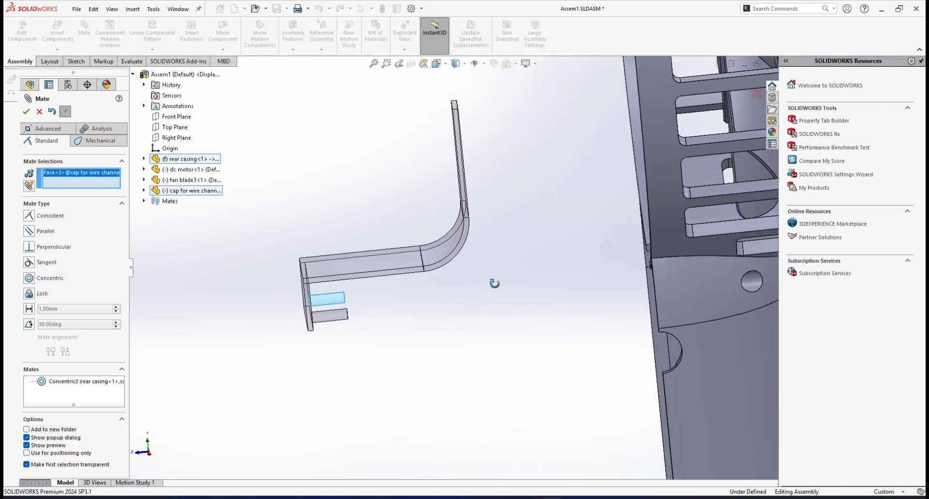
pyautogui.moveTo(493, 284); pyautogui.dragTo(591, 303, button='middle')
pyautogui.scroll(3, 456, 270)
pyautogui.scroll(-3, 665, 257)
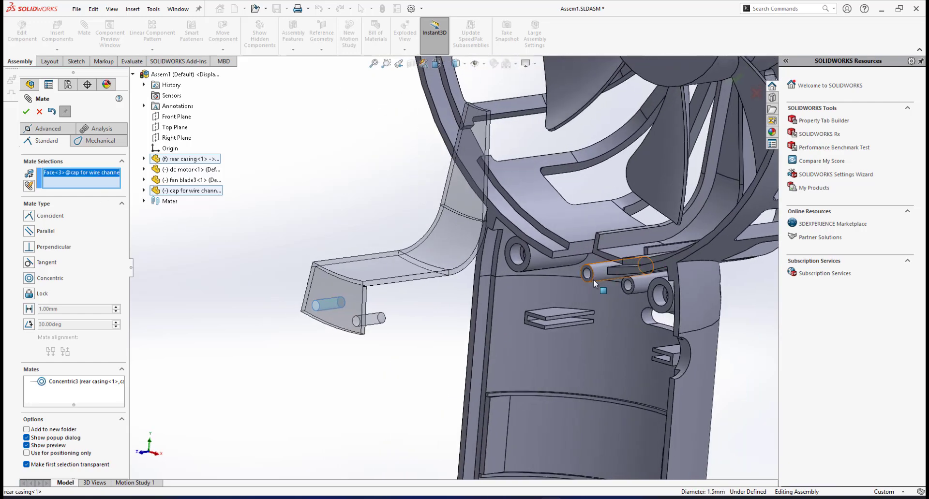
pyautogui.scroll(-2, 593, 279)
pyautogui.click(571, 271)
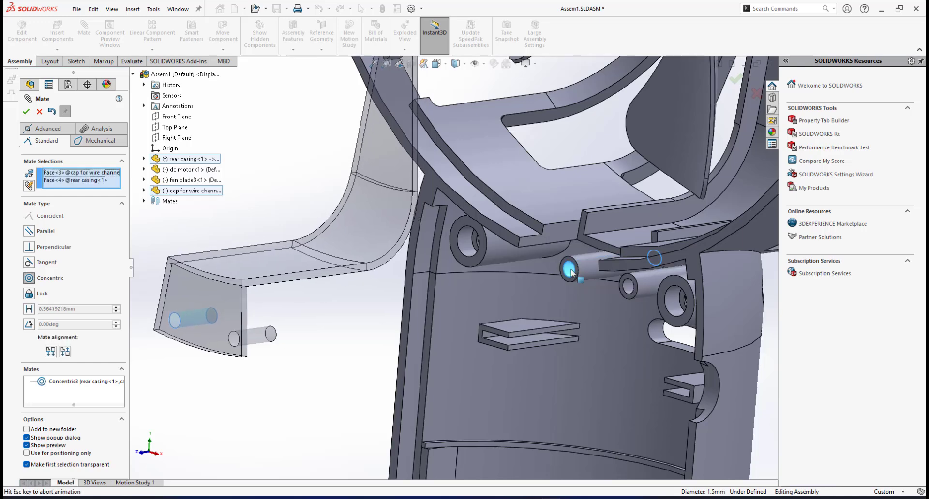
pyautogui.press('Return')
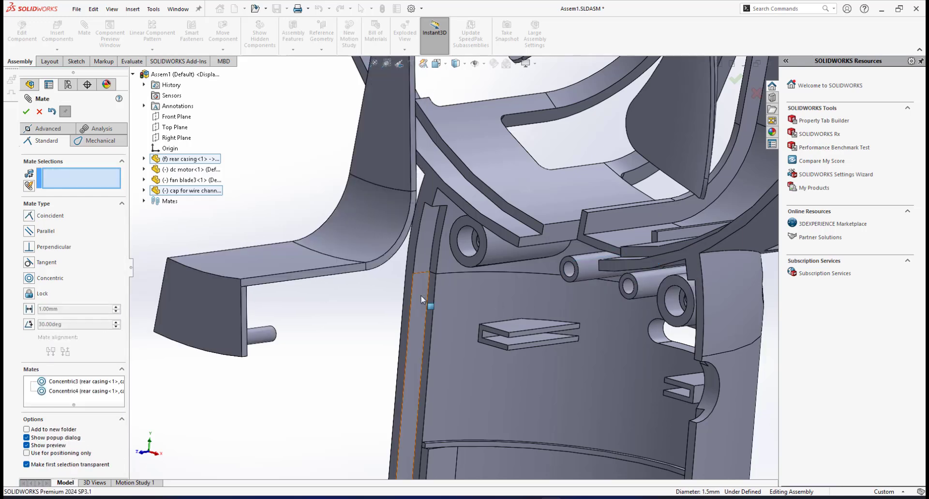
# Add a coincident mate between the wire channel cap's face and the matching face of the rear casing's wire channel, and finish mating.
pyautogui.scroll(4, 416, 242)
pyautogui.moveTo(407, 269); pyautogui.dragTo(406, 227, button='middle')
pyautogui.scroll(-3, 431, 190)
pyautogui.moveTo(482, 212); pyautogui.dragTo(606, 216, button='middle')
pyautogui.click(459, 190)
pyautogui.scroll(-5, 605, 217)
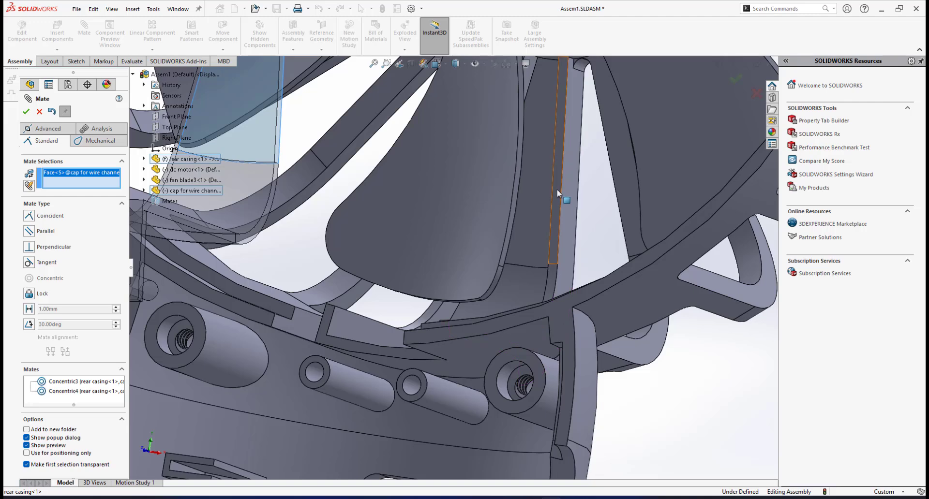
pyautogui.click(556, 190)
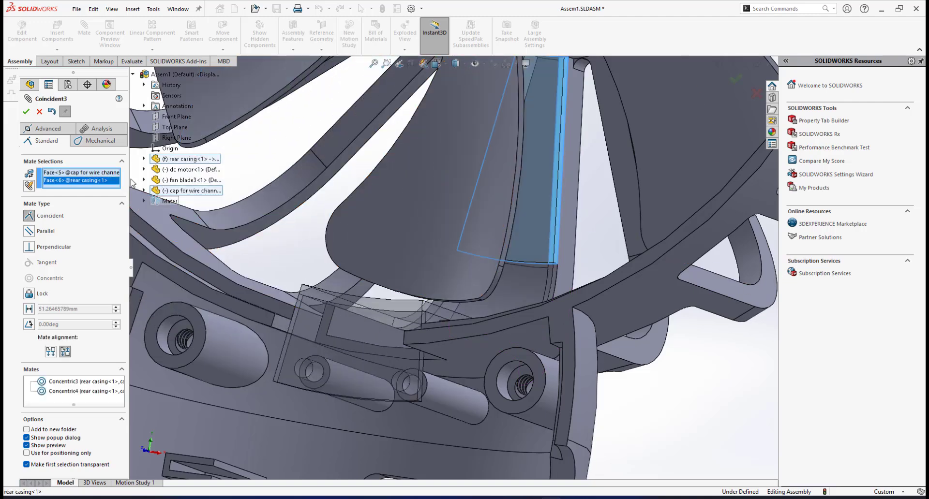
pyautogui.scroll(3, 469, 213)
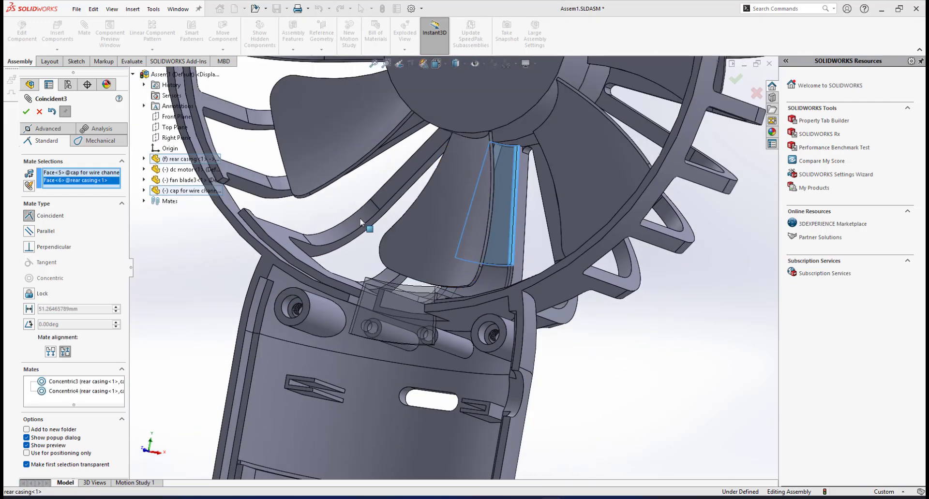
pyautogui.scroll(4, 516, 237)
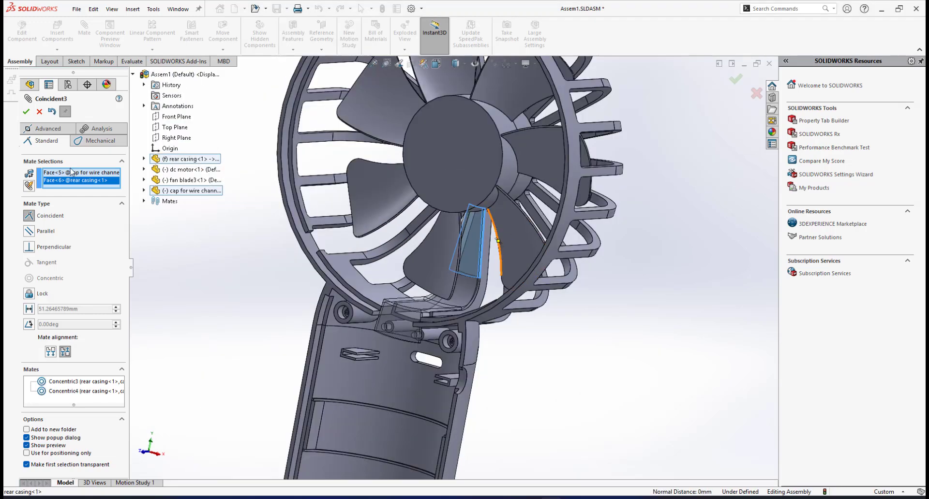
pyautogui.click(27, 112)
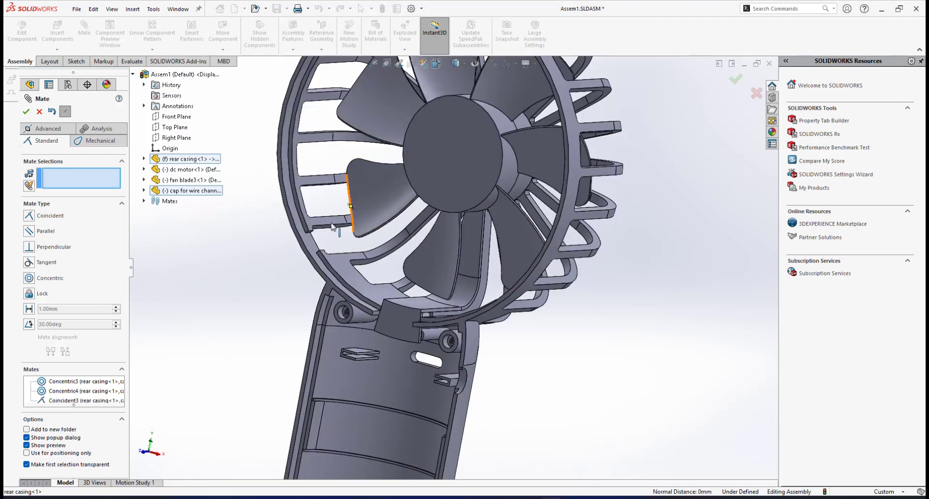
pyautogui.click(26, 113)
# Save the assembly with the wire channel cap mated in place.
pyautogui.scroll(2, 411, 240)
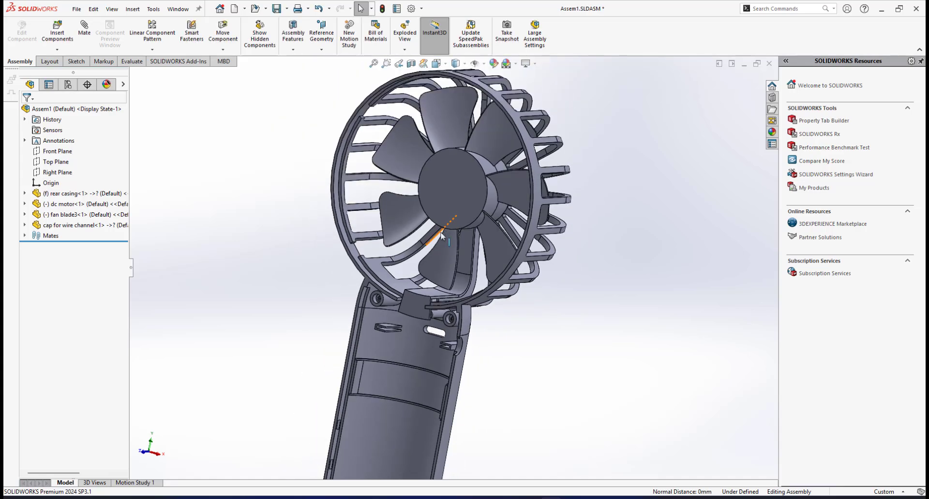
pyautogui.moveTo(445, 224); pyautogui.dragTo(445, 346, button='middle')
pyautogui.scroll(-2, 422, 300)
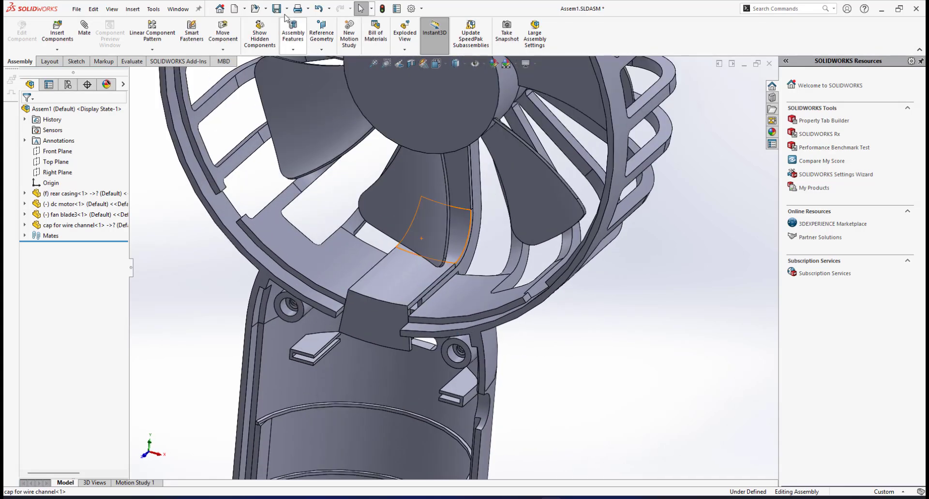
pyautogui.scroll(1, 470, 290)
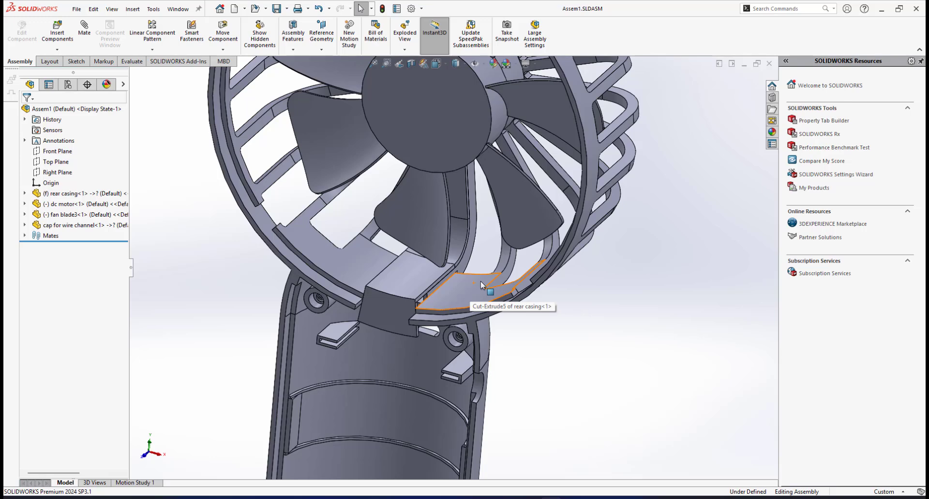
# Insert the pcb part and place it in the empty space beside the rear casing's handle.
pyautogui.scroll(4, 460, 344)
pyautogui.moveTo(431, 338); pyautogui.dragTo(377, 283, button='middle')
pyautogui.scroll(-3, 438, 290)
pyautogui.scroll(-3, 375, 282)
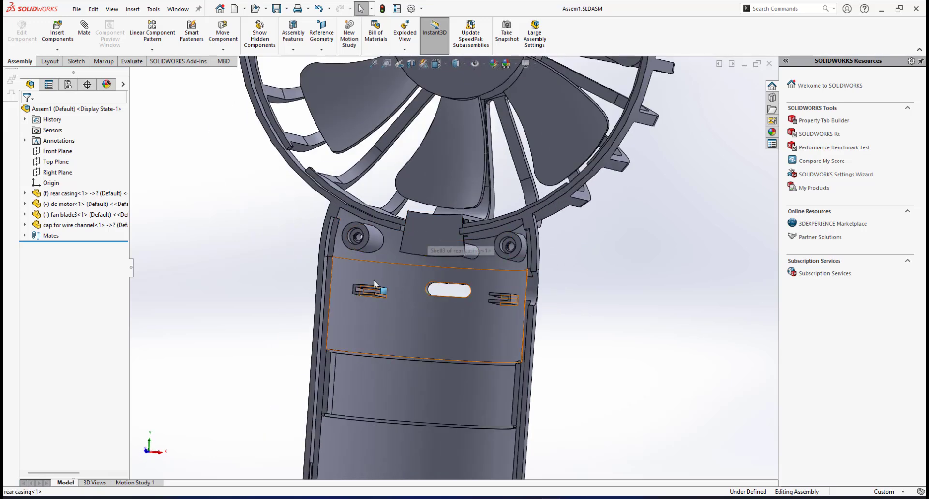
pyautogui.click(69, 47)
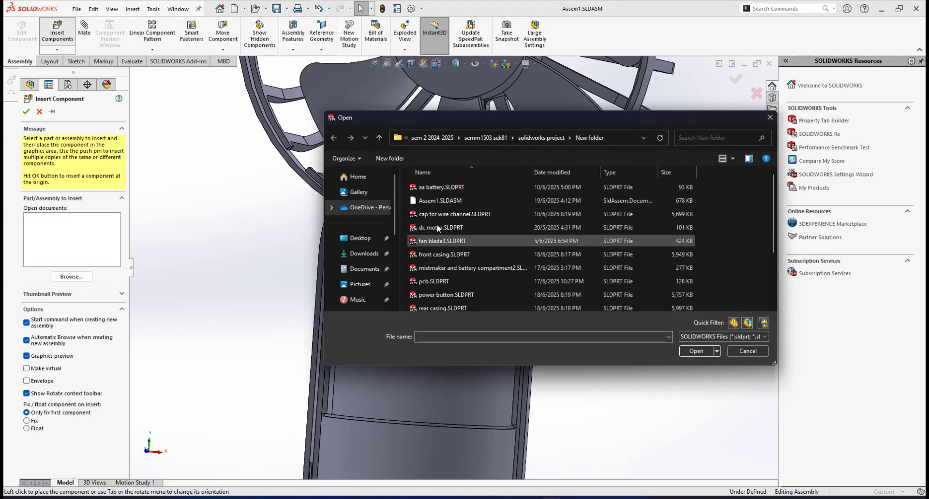
pyautogui.click(437, 281)
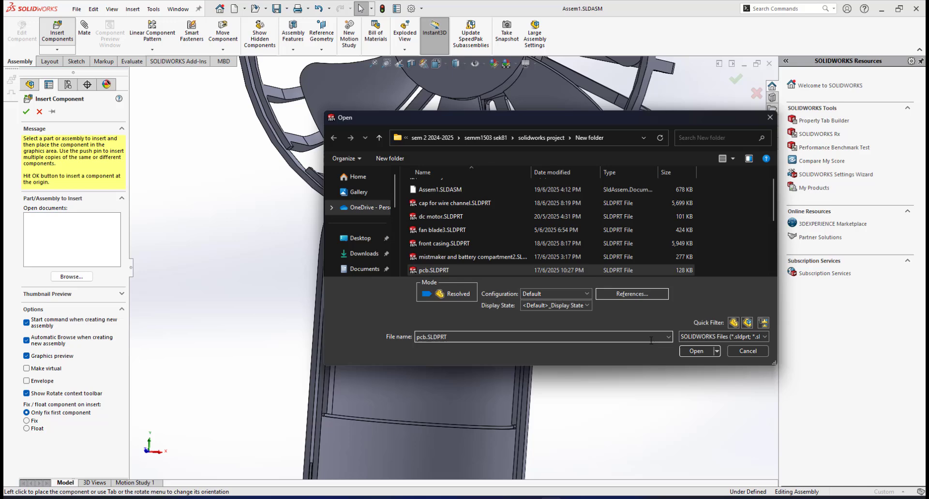
pyautogui.click(697, 350)
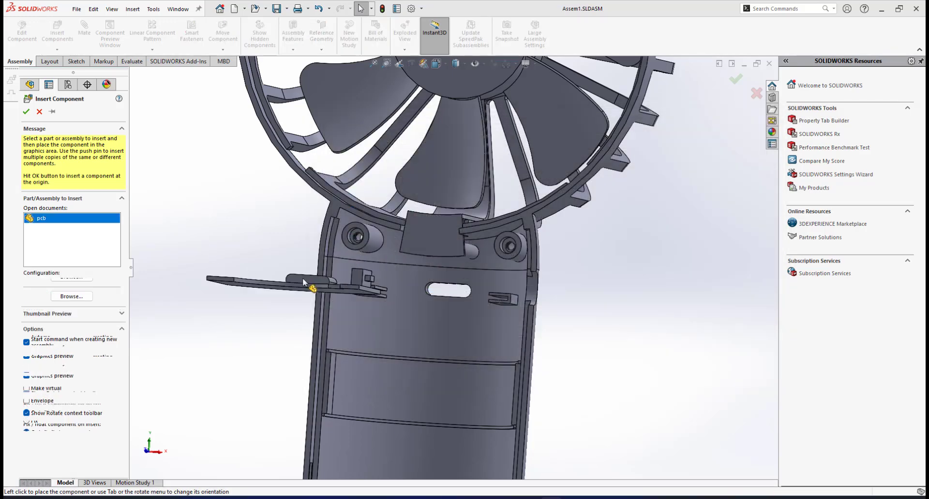
pyautogui.scroll(5, 303, 278)
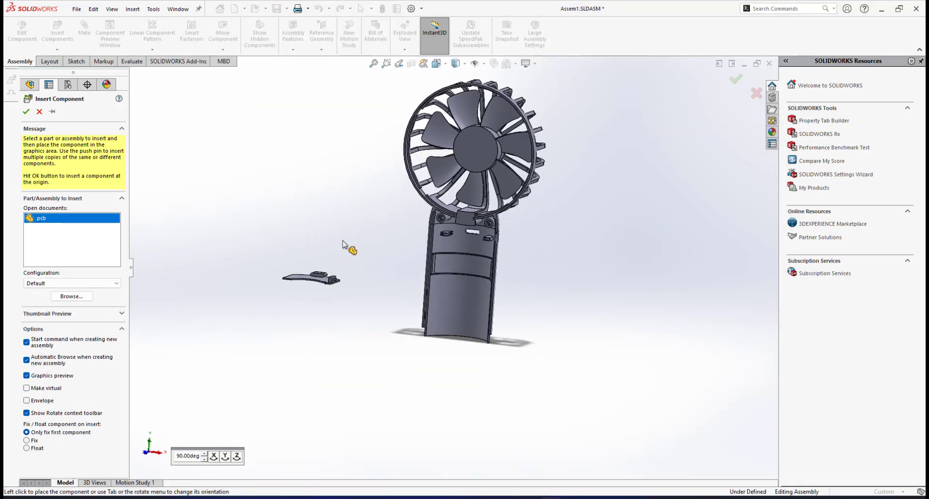
pyautogui.click(382, 213)
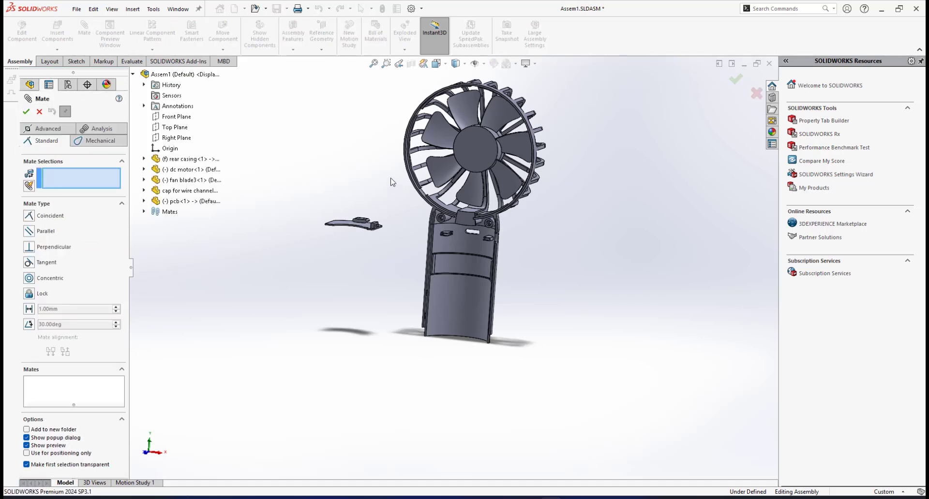
# Add a coincident mate between the pcb's Right Plane and the rear casing's Right Plane.
pyautogui.click(144, 202)
pyautogui.click(185, 286)
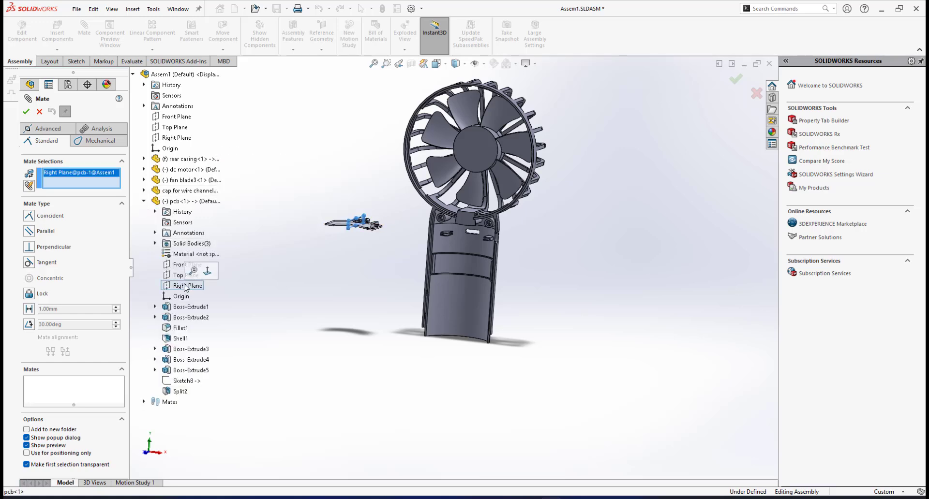
pyautogui.scroll(-3, 386, 204)
pyautogui.moveTo(374, 229); pyautogui.dragTo(342, 246, button='middle')
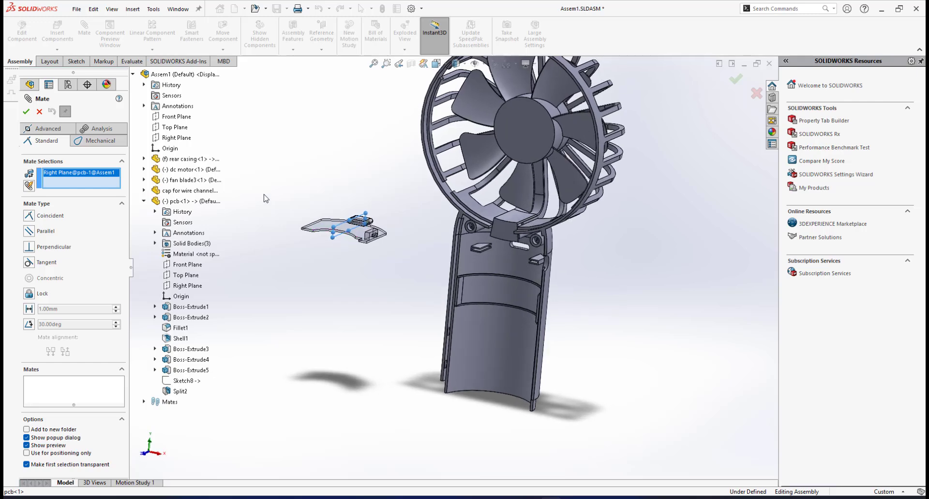
pyautogui.click(144, 160)
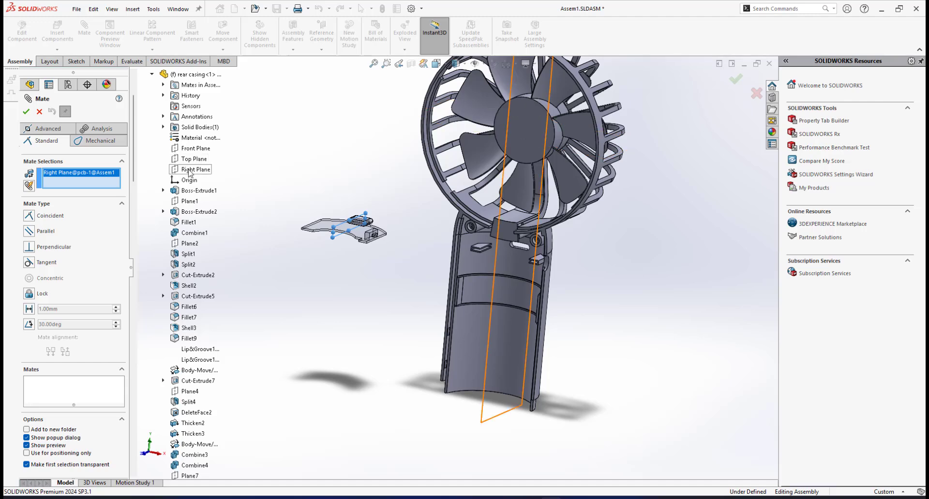
pyautogui.click(213, 170)
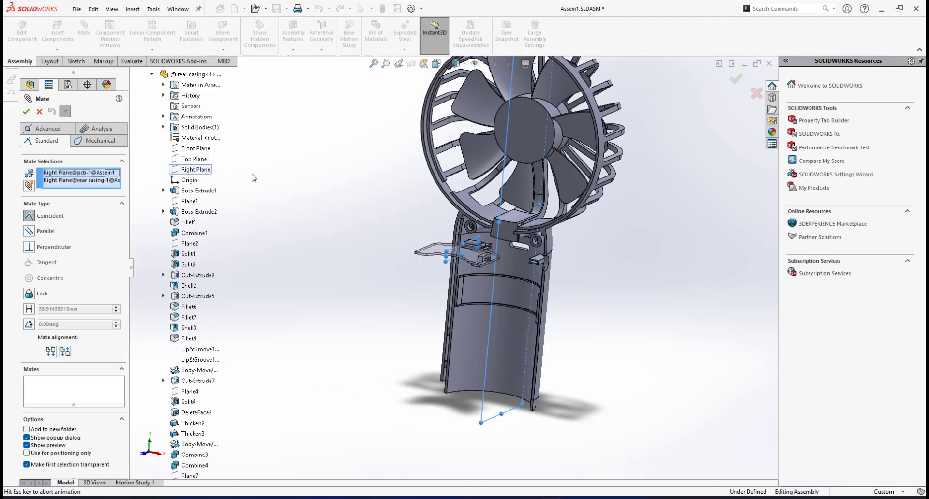
pyautogui.click(240, 162)
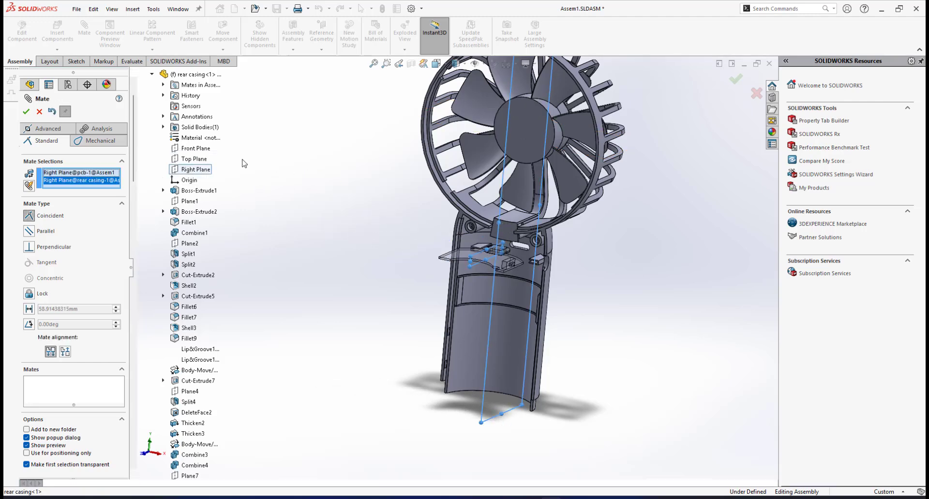
# Add a 48 mm distance mate between the pcb's flat board face and the rear casing's Top Plane.
pyautogui.scroll(4, 442, 254)
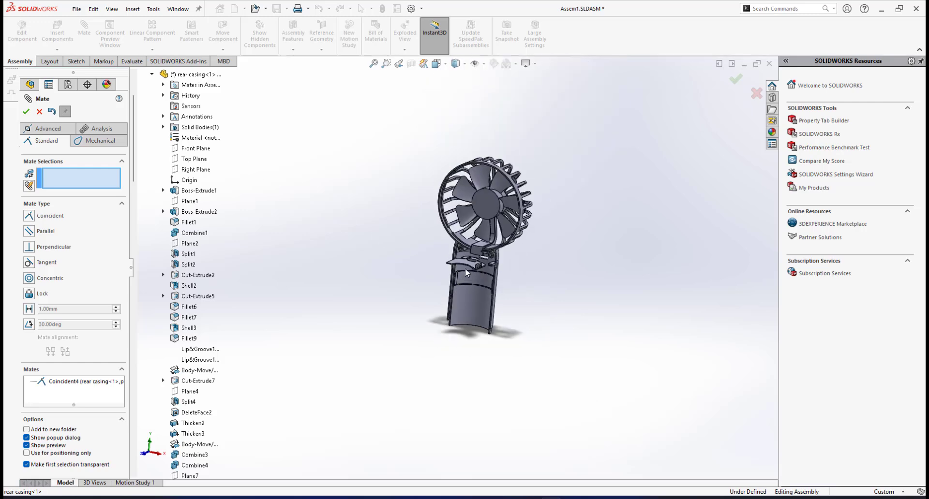
pyautogui.scroll(-5, 478, 258)
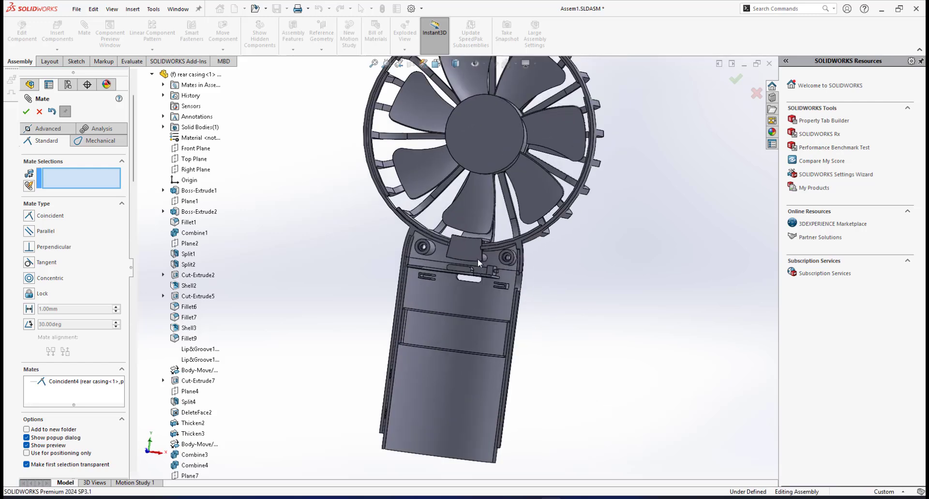
pyautogui.moveTo(484, 267); pyautogui.dragTo(451, 268, button='middle')
pyautogui.scroll(5, 446, 284)
pyautogui.scroll(3, 458, 283)
pyautogui.scroll(-6, 454, 268)
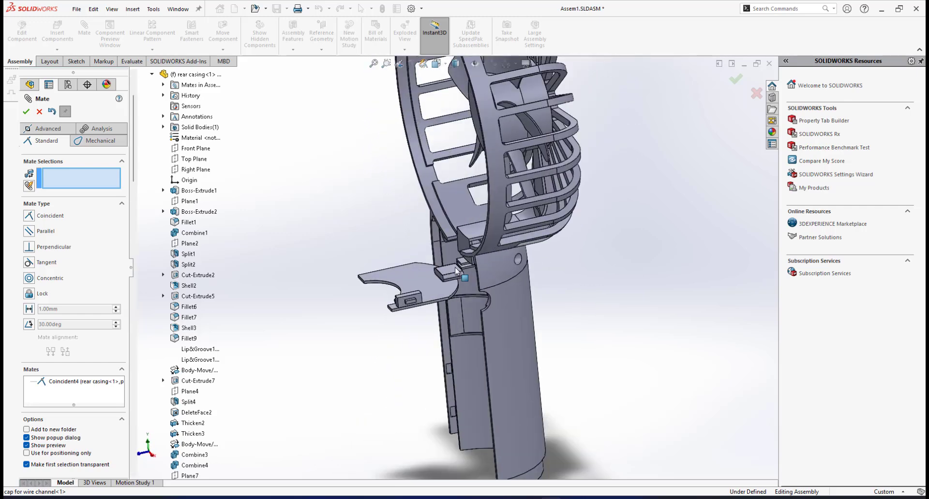
pyautogui.scroll(4, 455, 267)
pyautogui.click(406, 280)
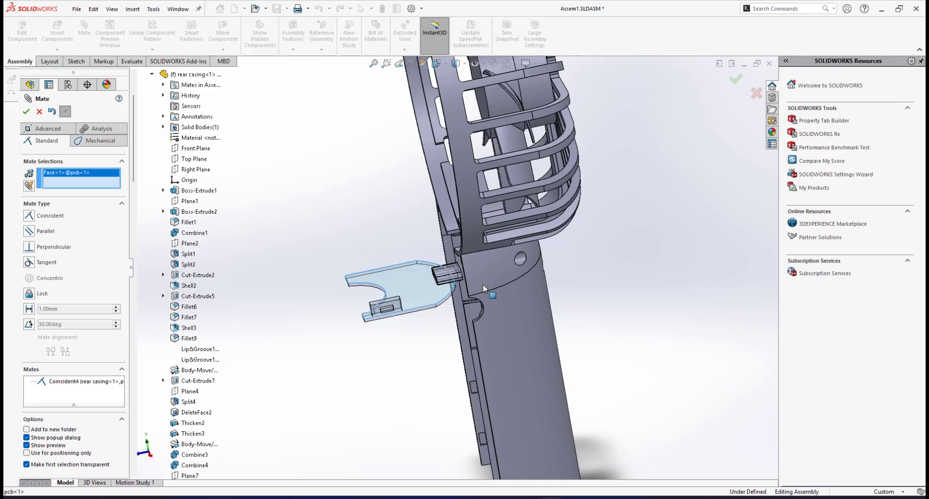
pyautogui.scroll(3, 487, 279)
pyautogui.scroll(-2, 477, 210)
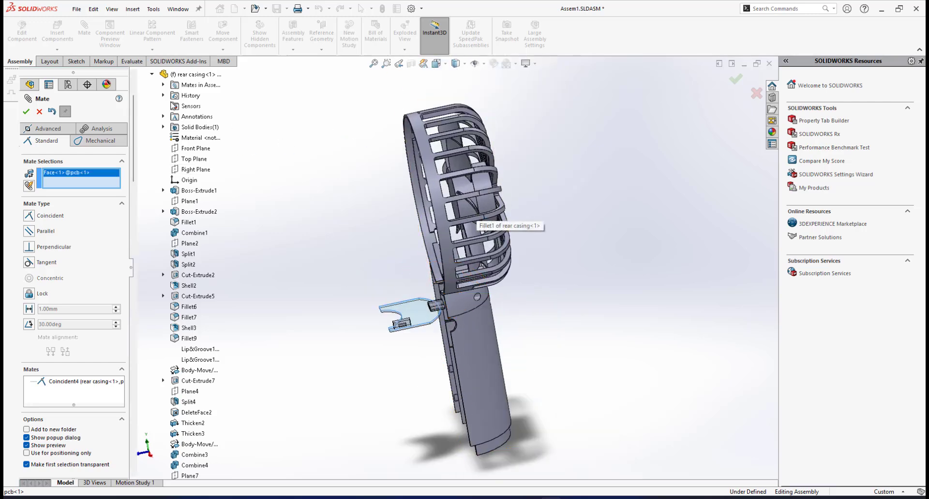
pyautogui.click(194, 159)
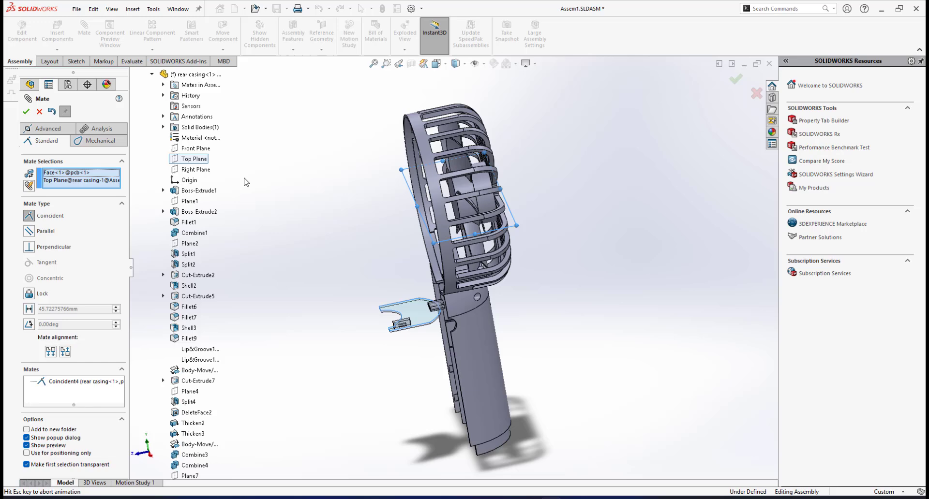
pyautogui.click(29, 309)
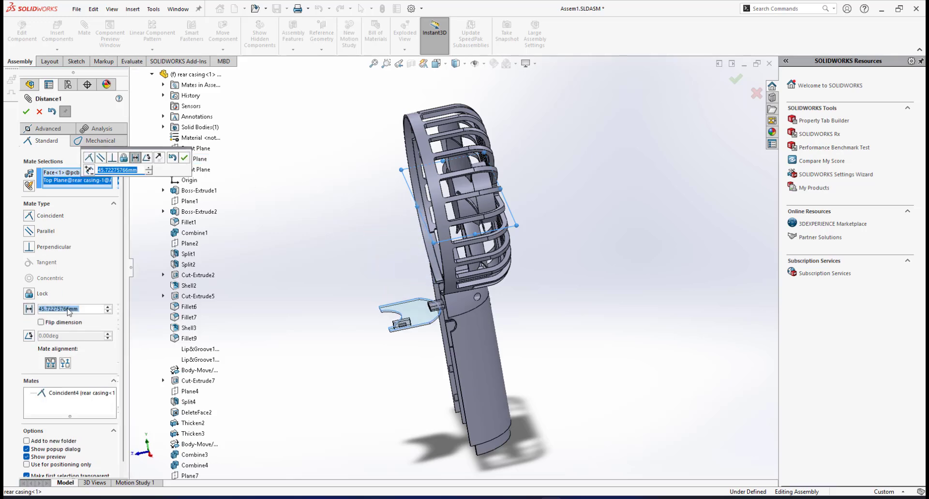
pyautogui.write('48')
pyautogui.press('Return')
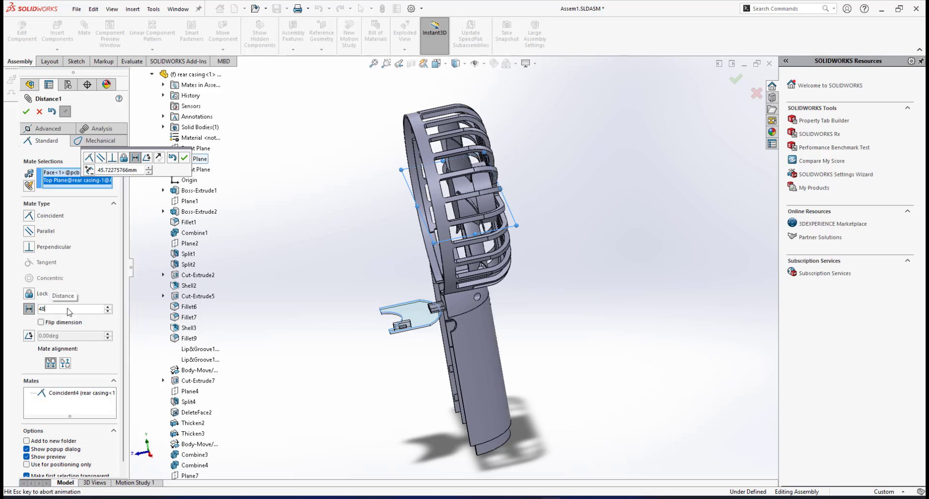
pyautogui.click(184, 160)
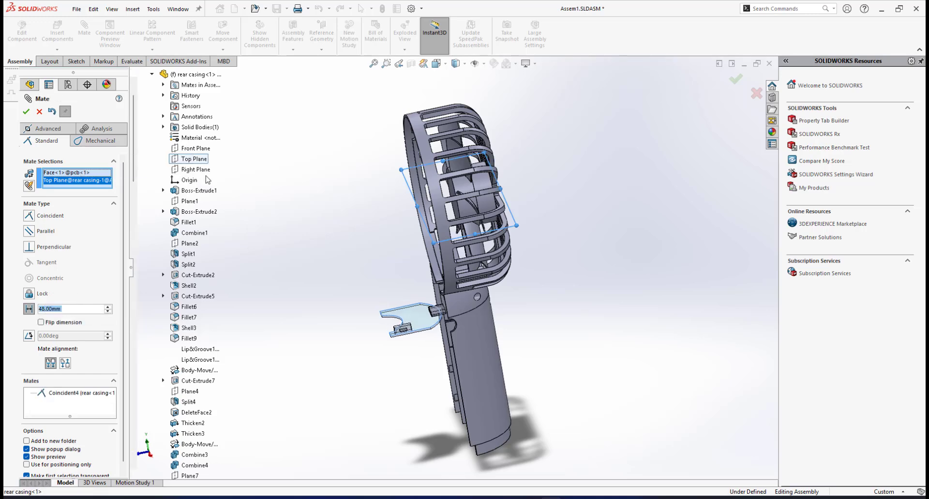
# Slide the pcb out of the rear casing to expose the end of its hollow connector.
pyautogui.scroll(-3, 450, 331)
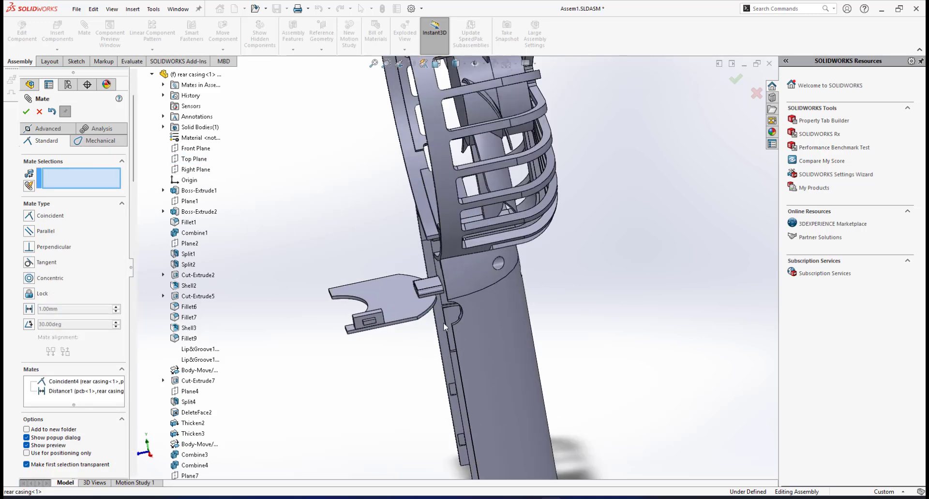
pyautogui.scroll(-2, 419, 303)
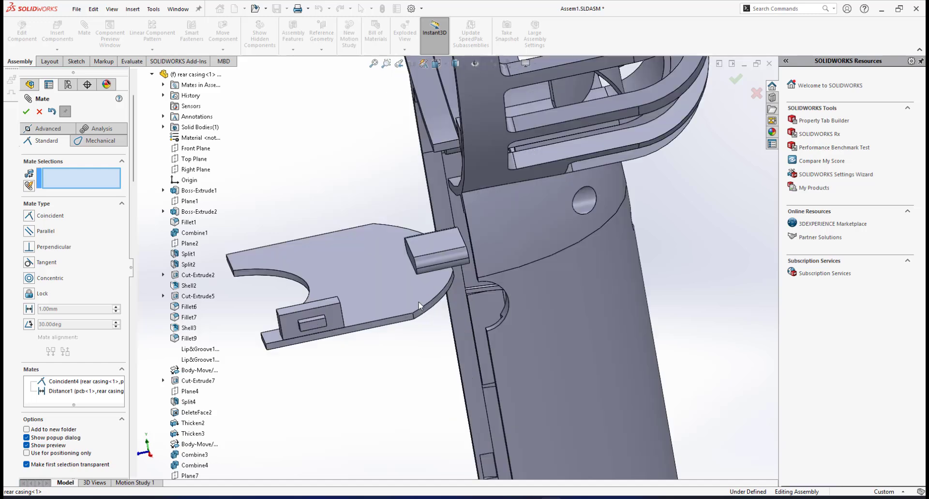
pyautogui.moveTo(394, 284); pyautogui.dragTo(373, 266, button='middle')
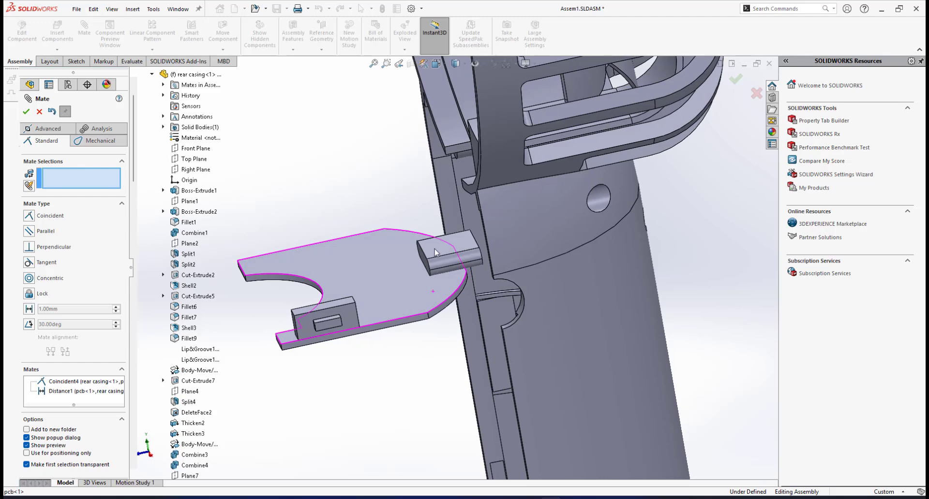
pyautogui.moveTo(371, 263); pyautogui.dragTo(339, 269)
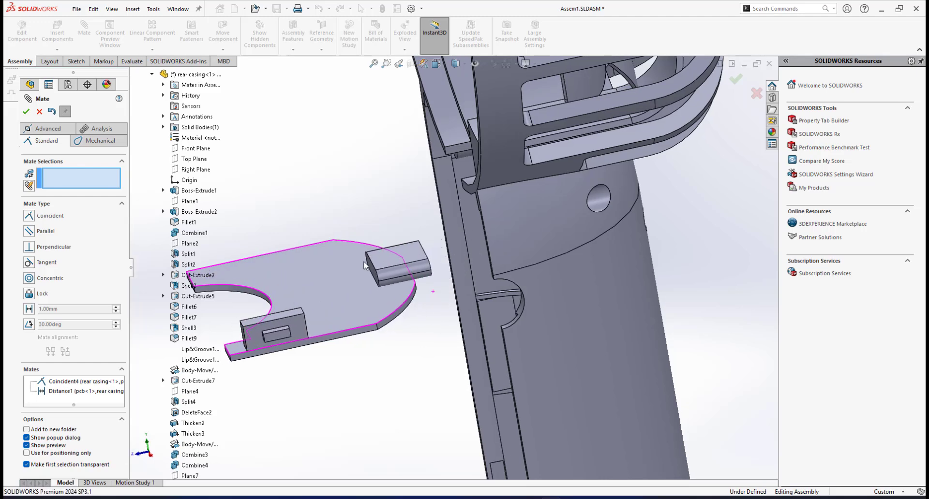
# Add a 10.5 mm distance mate between the pcb connector's open end face and the flat outer face of the rear casing's grille.
pyautogui.scroll(-6, 413, 262)
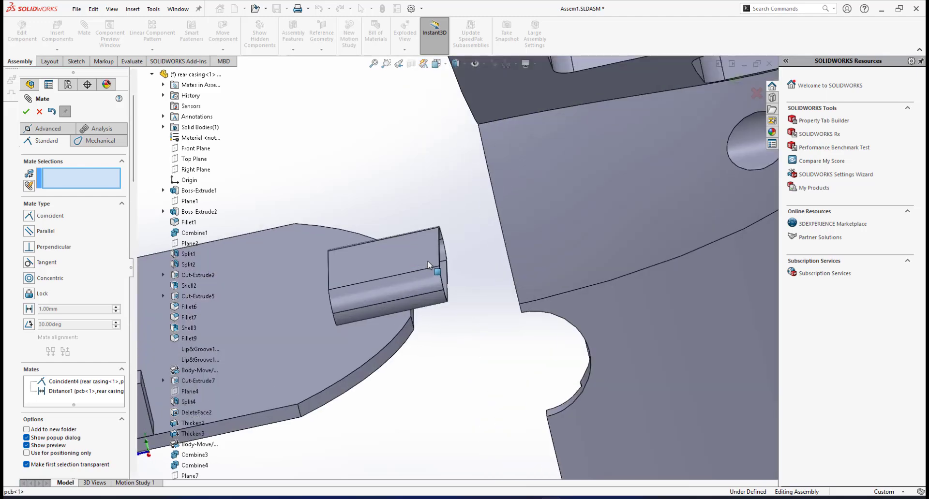
pyautogui.scroll(-6, 474, 309)
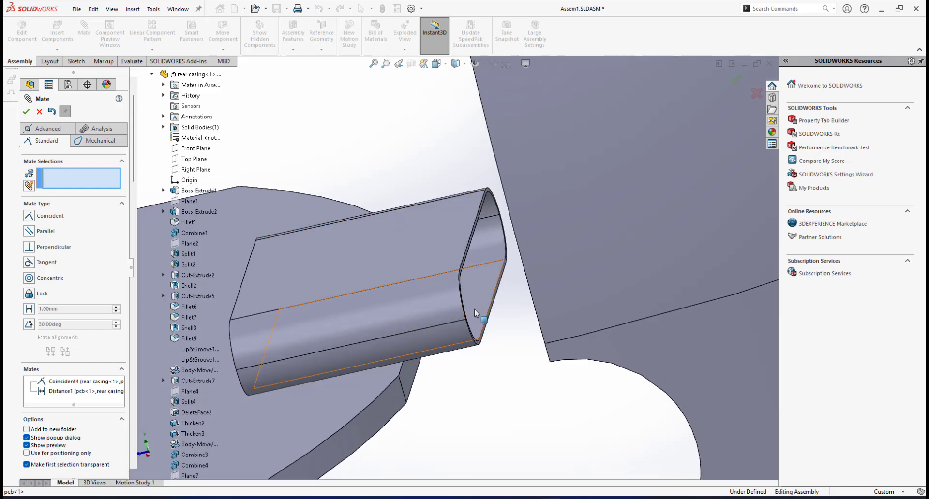
pyautogui.click(494, 343)
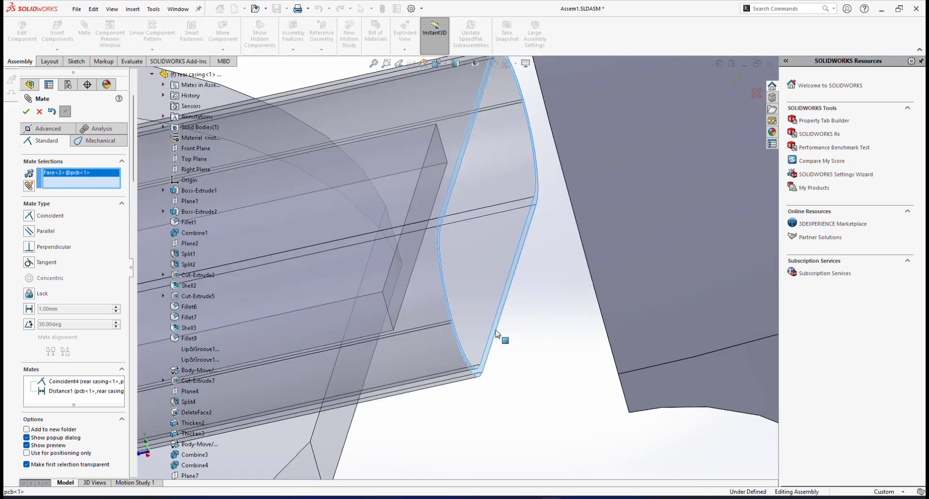
pyautogui.scroll(8, 503, 328)
pyautogui.scroll(5, 515, 293)
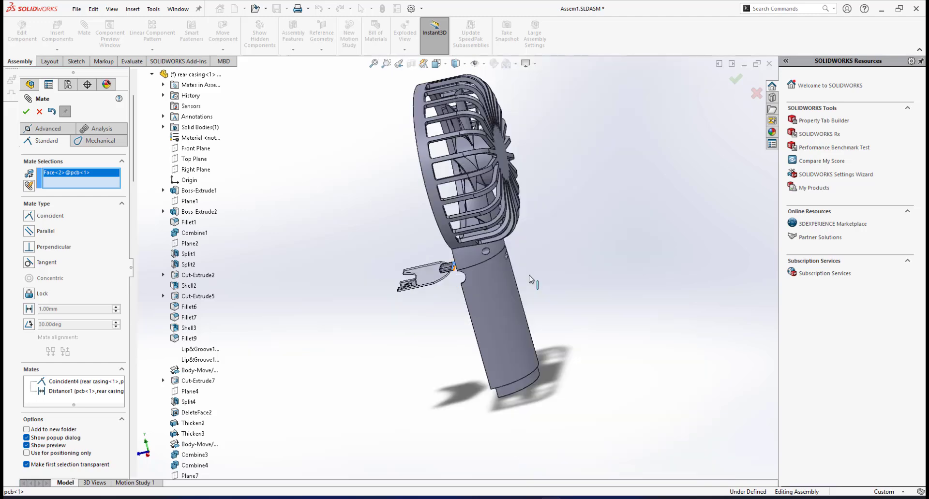
pyautogui.scroll(-2, 489, 194)
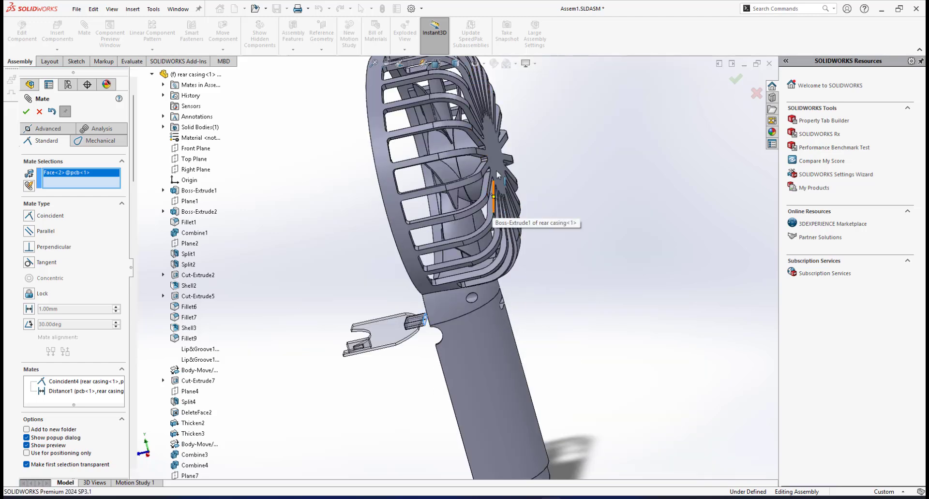
pyautogui.click(497, 177)
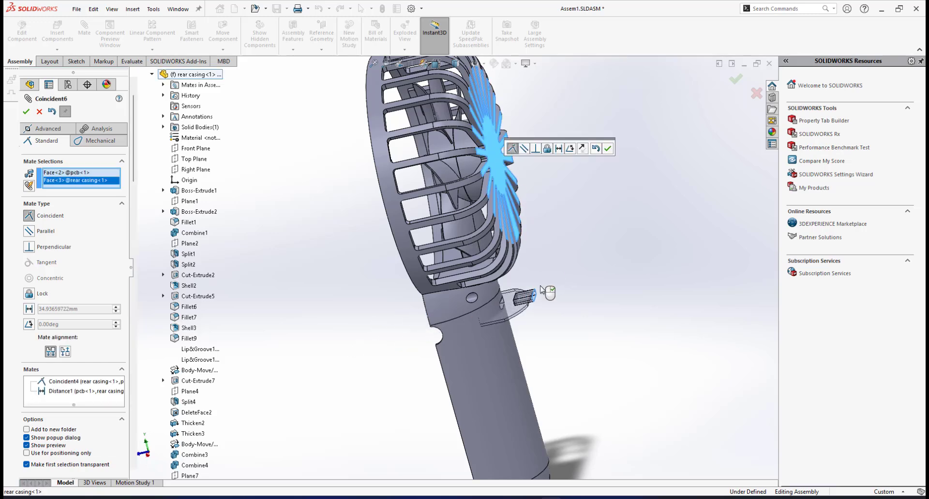
pyautogui.click(28, 309)
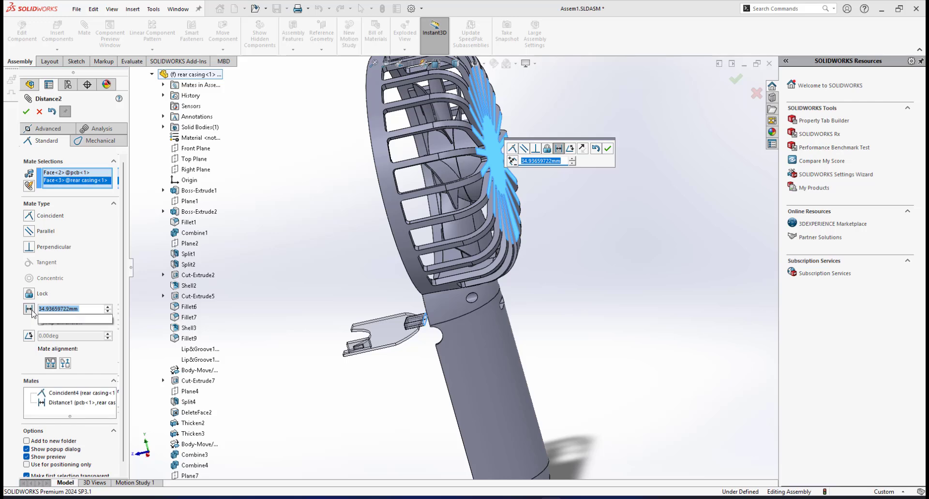
pyautogui.write('10.5')
pyautogui.press('Return')
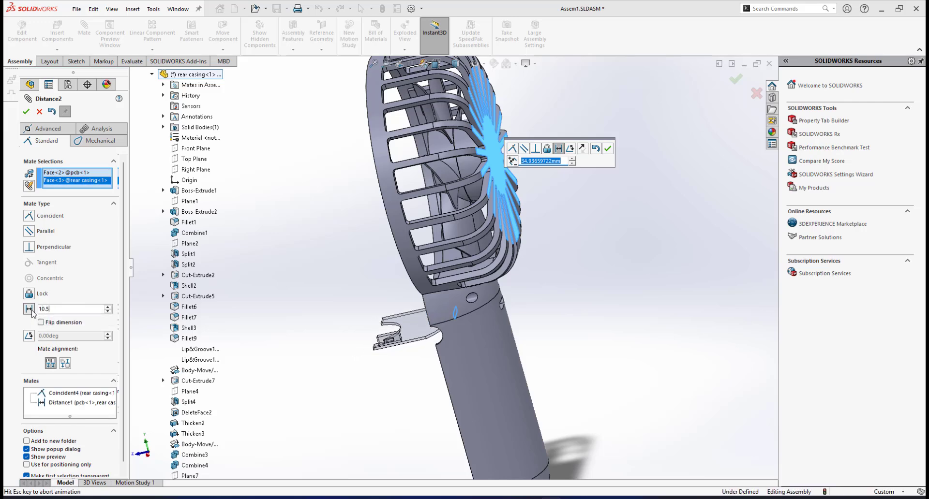
pyautogui.click(608, 151)
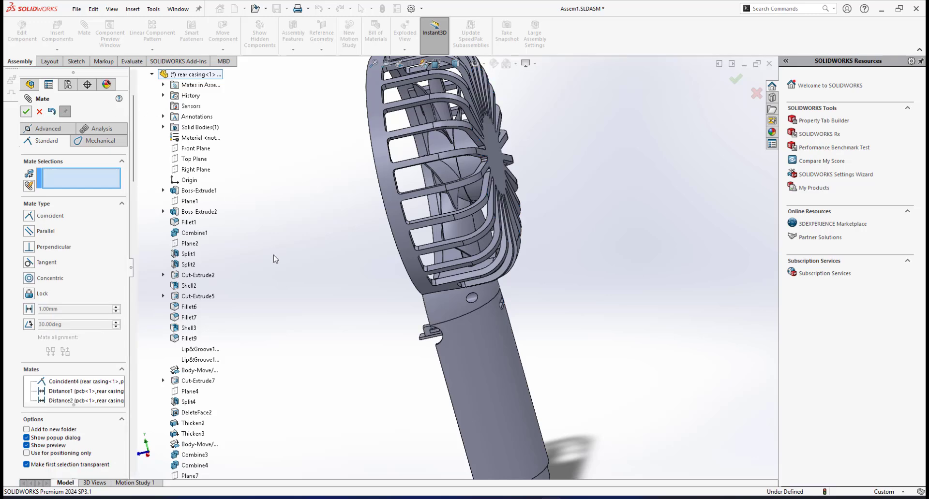
pyautogui.click(26, 112)
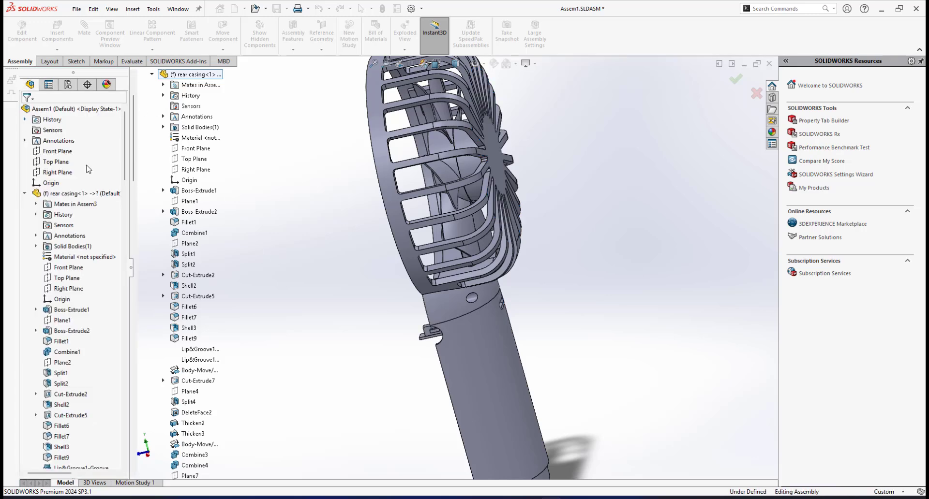
# Save the assembly and examine the pcb's position inside the rear casing's handle.
pyautogui.moveTo(424, 189); pyautogui.dragTo(451, 185, button='middle')
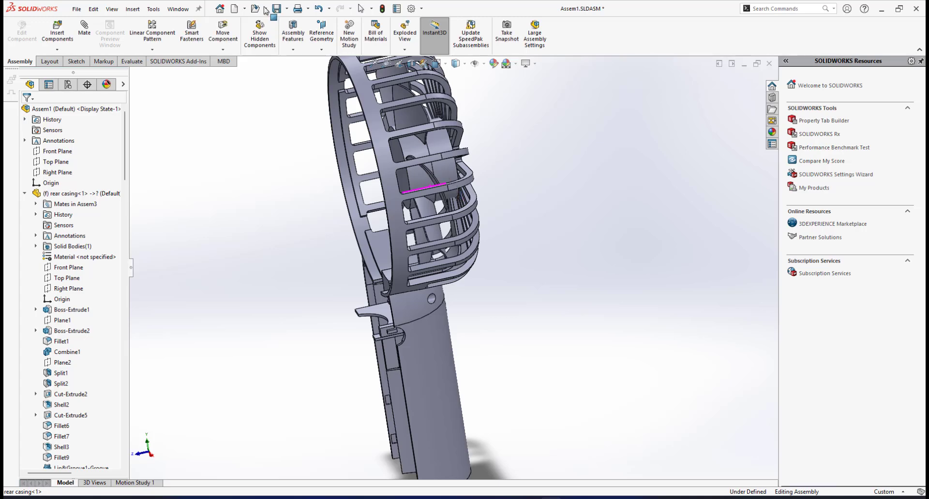
pyautogui.click(279, 9)
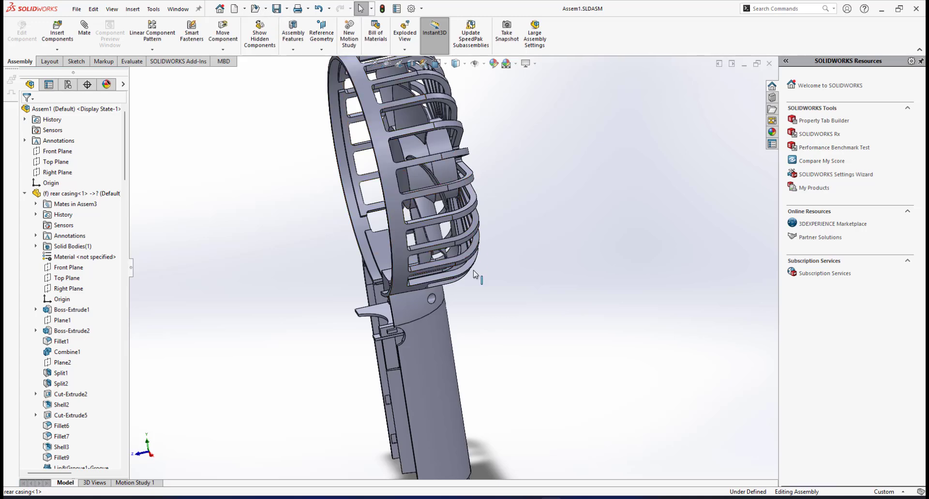
pyautogui.scroll(-2, 434, 235)
pyautogui.middleClick(431, 267)
pyautogui.moveTo(431, 267); pyautogui.dragTo(447, 296, button='middle')
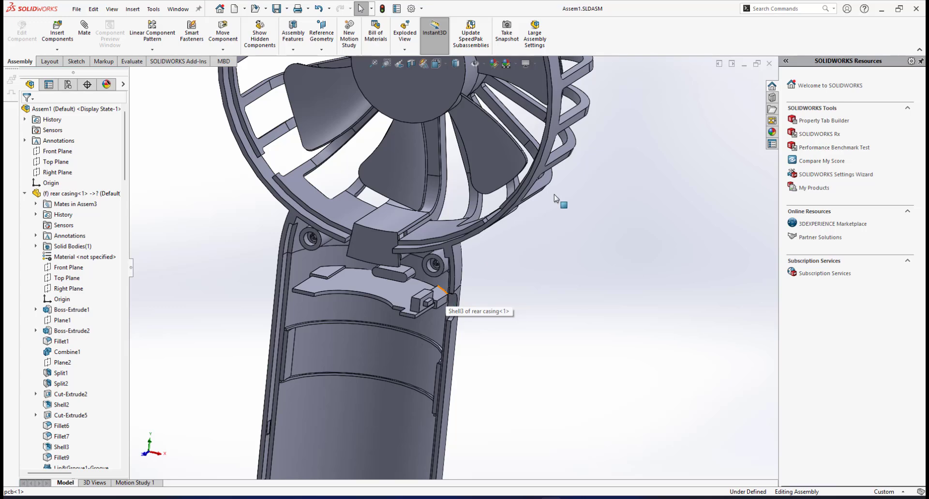
pyautogui.scroll(5, 440, 286)
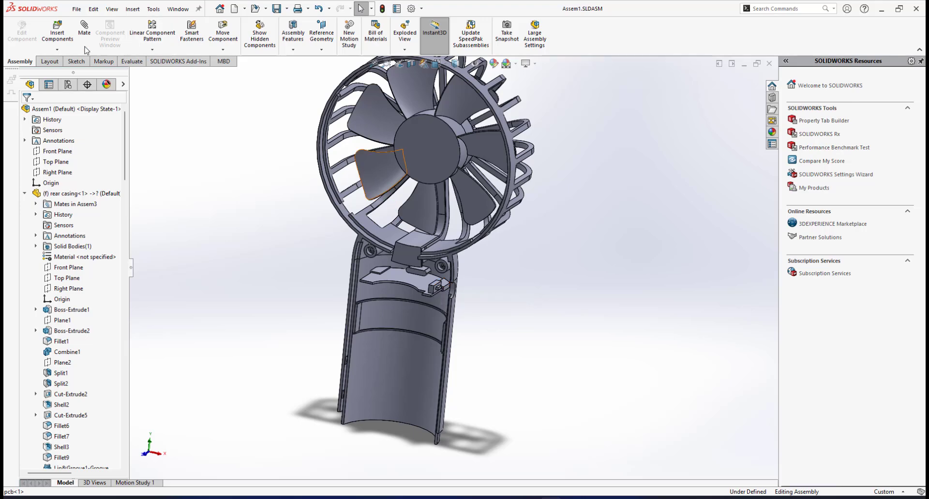
# Insert the mistmaker and battery compartment2 part and place it in the empty space beside the rear casing.
pyautogui.click(66, 40)
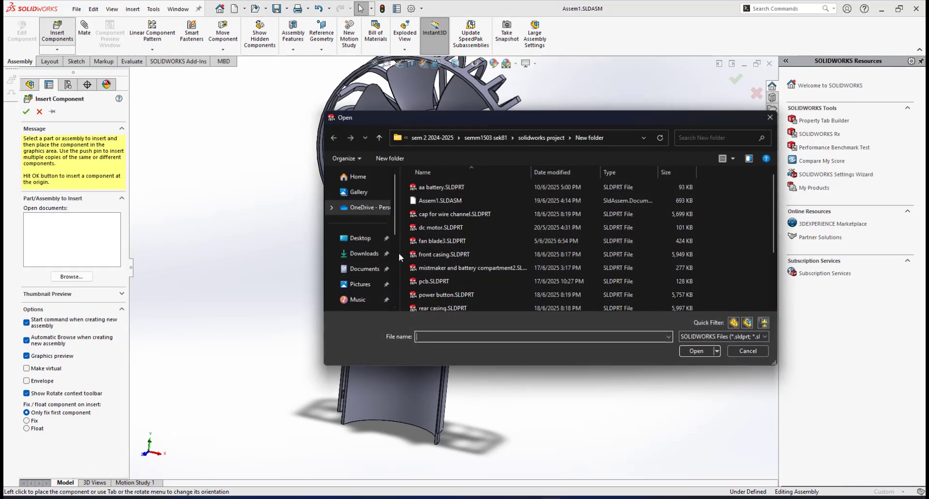
pyautogui.click(450, 268)
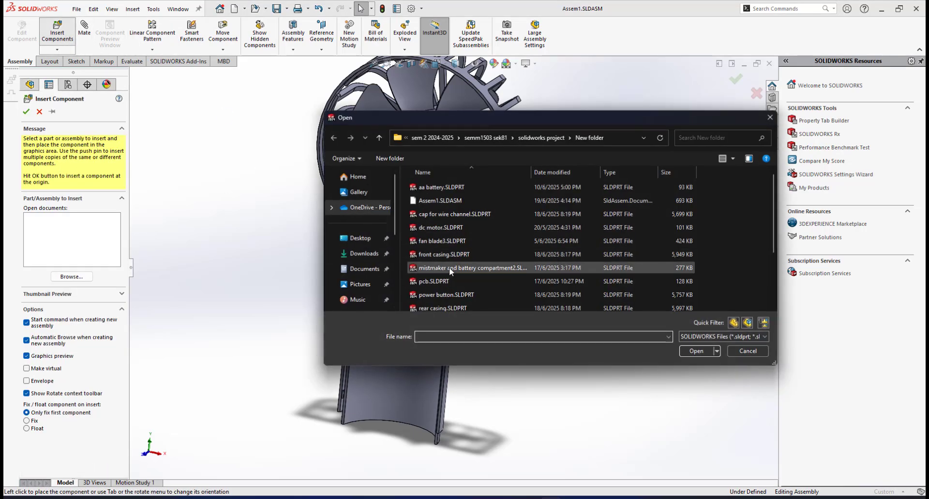
pyautogui.click(683, 352)
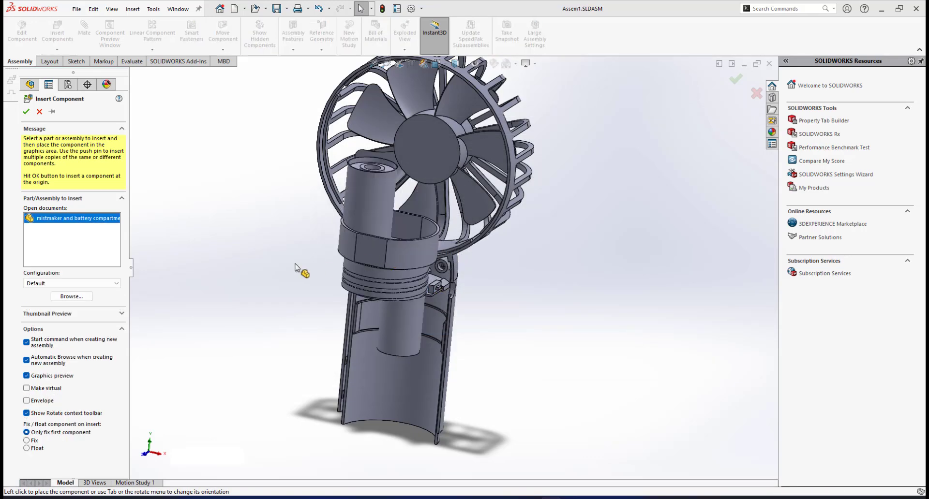
pyautogui.click(245, 278)
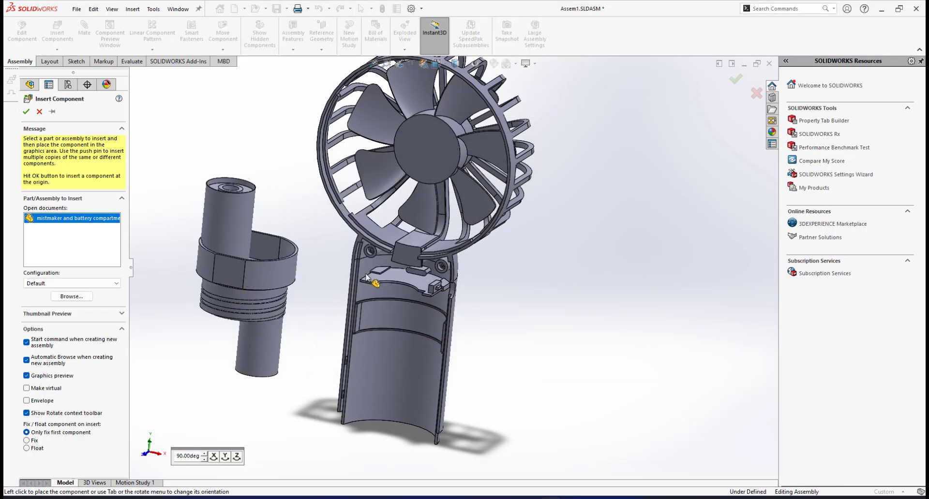
# Add a concentric mate between the compartment collar's outer cylindrical face and the curved inner face of the handle's upper ledge.
pyautogui.scroll(1, 368, 276)
pyautogui.scroll(-1, 364, 269)
pyautogui.moveTo(325, 263); pyautogui.dragTo(320, 254, button='middle')
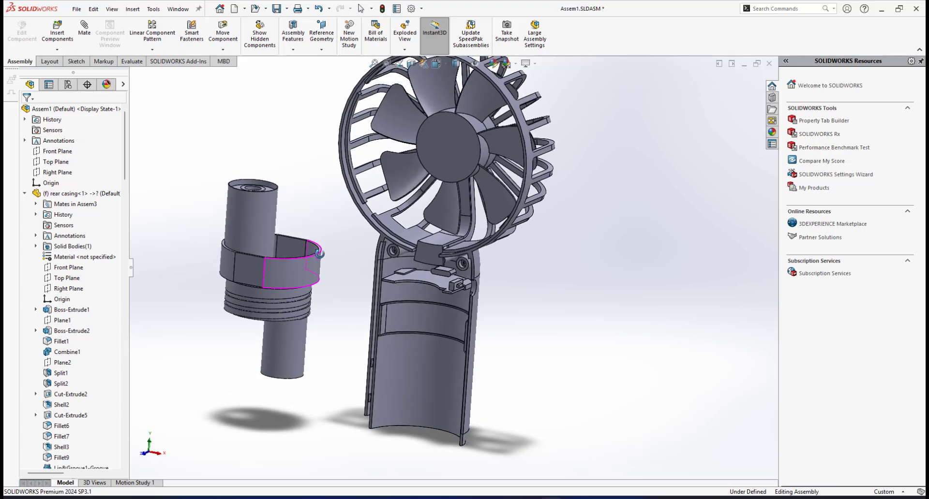
pyautogui.click(295, 276)
pyautogui.scroll(-3, 428, 297)
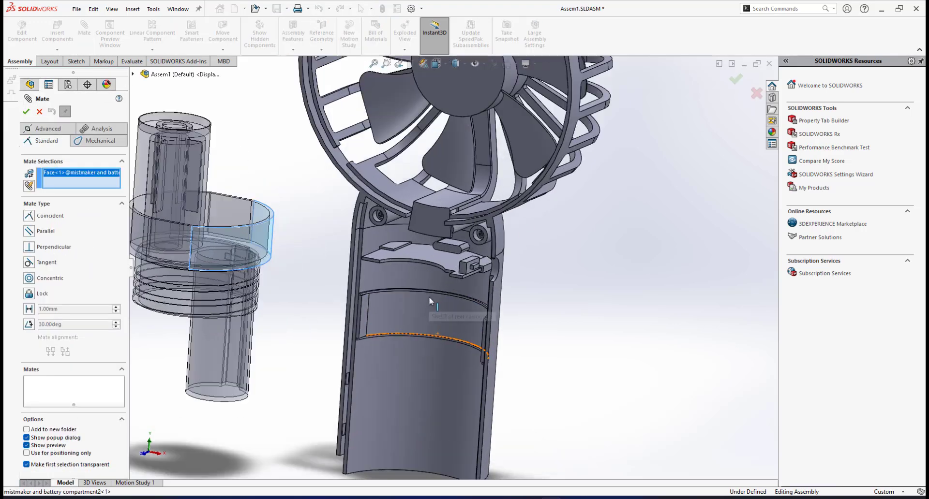
pyautogui.scroll(3, 433, 344)
pyautogui.moveTo(434, 344); pyautogui.dragTo(421, 387, button='middle')
pyautogui.moveTo(404, 349); pyautogui.dragTo(481, 276, button='middle')
pyautogui.scroll(-5, 437, 286)
pyautogui.scroll(-6, 481, 276)
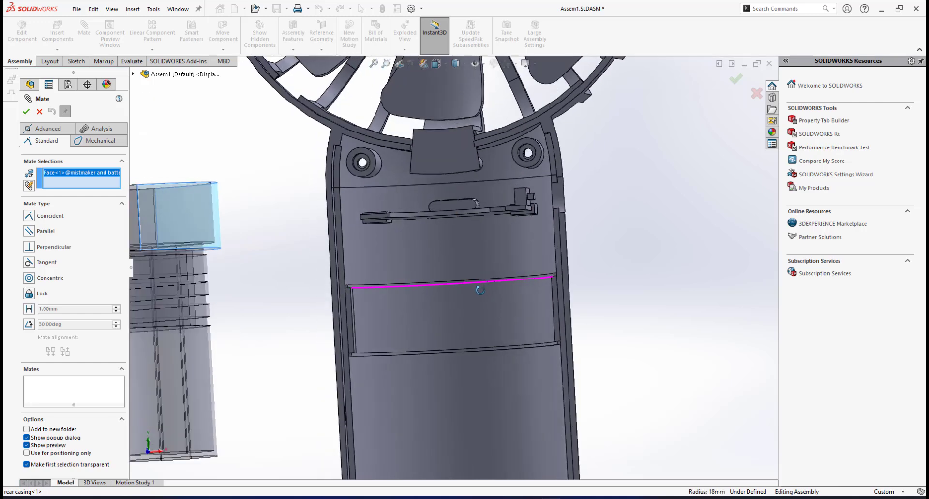
pyautogui.scroll(-3, 537, 290)
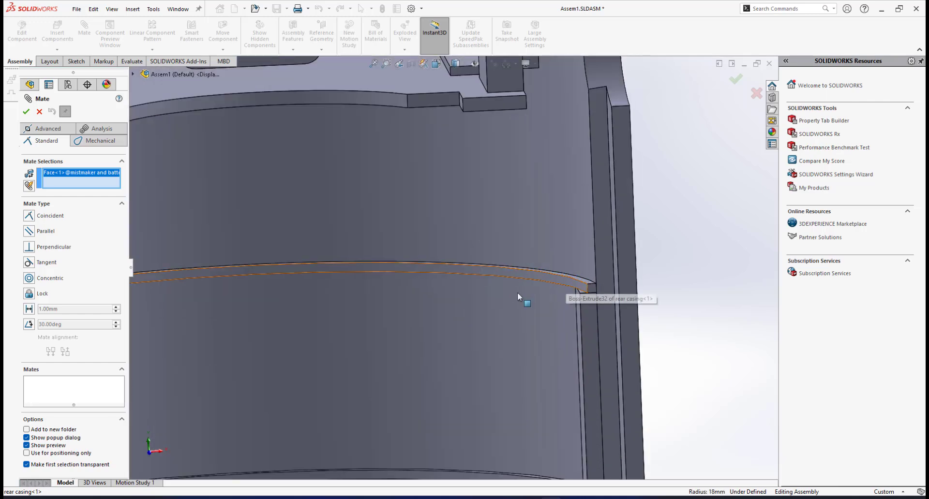
pyautogui.click(512, 271)
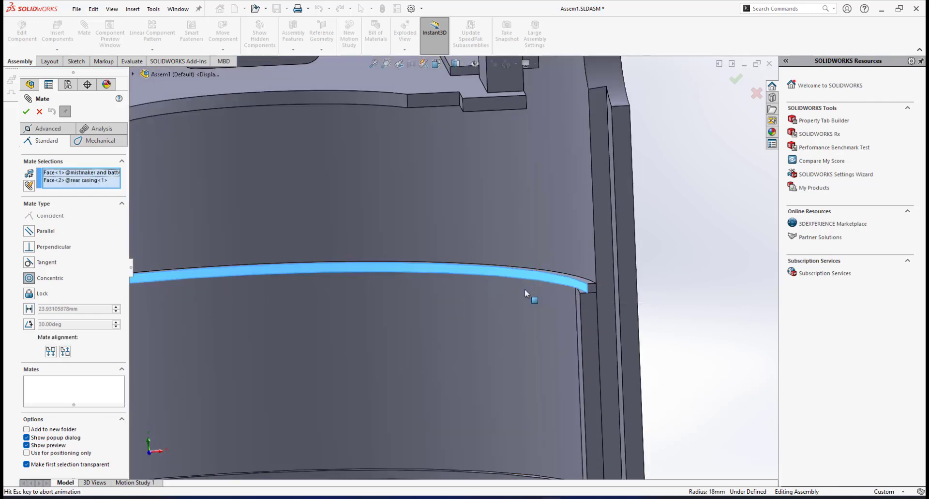
pyautogui.scroll(10, 381, 277)
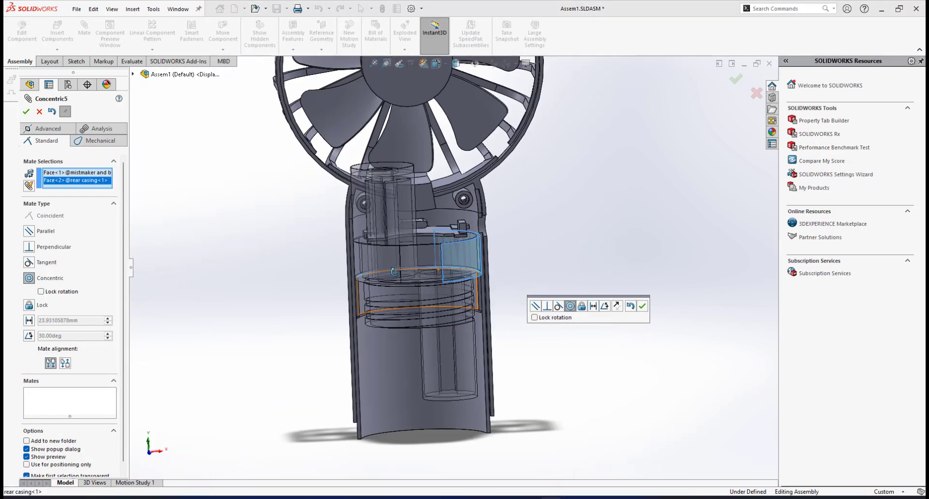
pyautogui.moveTo(400, 303); pyautogui.dragTo(391, 281, button='middle')
pyautogui.click(644, 307)
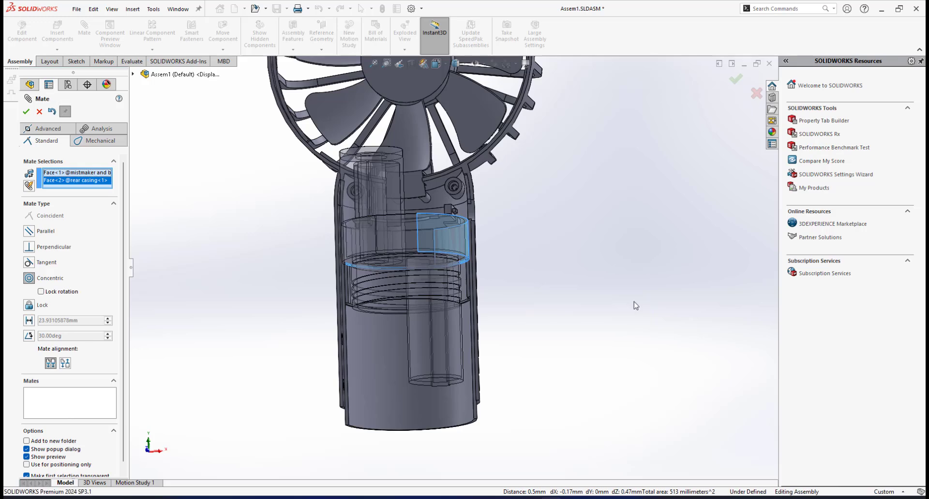
# Add a coincident mate between the compartment collar's annular upper rim face and the underside of the ledge inside the rear casing's handle.
pyautogui.scroll(3, 493, 301)
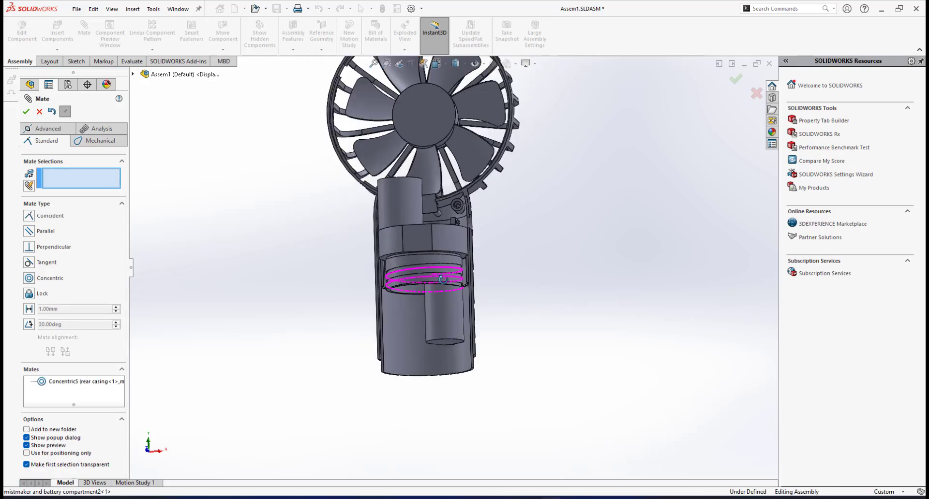
pyautogui.moveTo(446, 277); pyautogui.dragTo(411, 283)
pyautogui.scroll(-2, 437, 269)
pyautogui.scroll(-5, 437, 269)
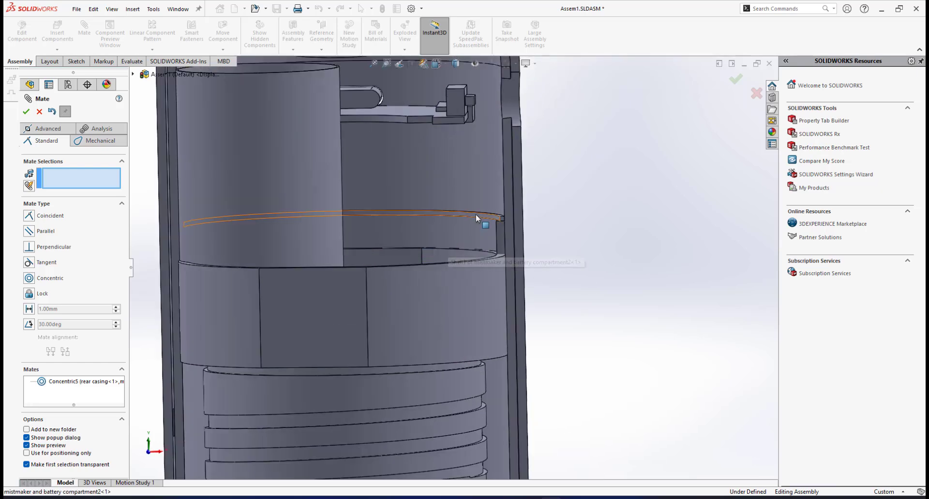
pyautogui.scroll(-2, 475, 214)
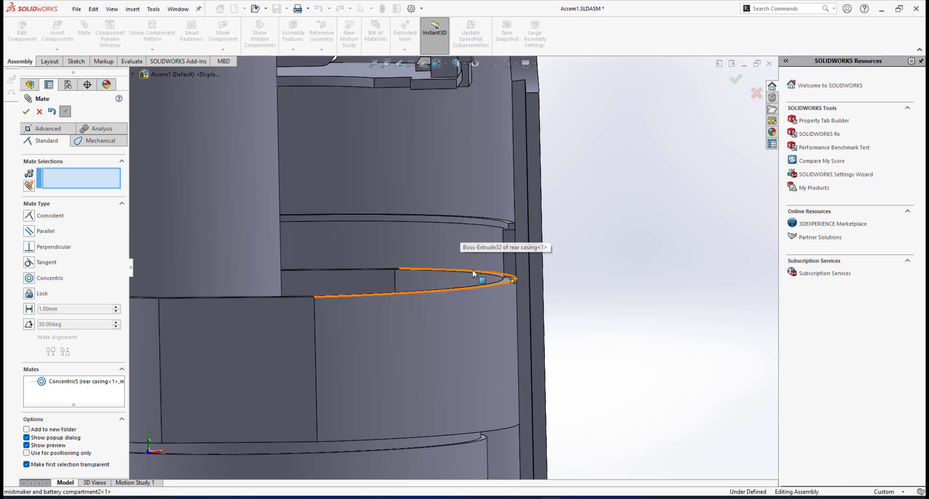
pyautogui.scroll(-3, 469, 274)
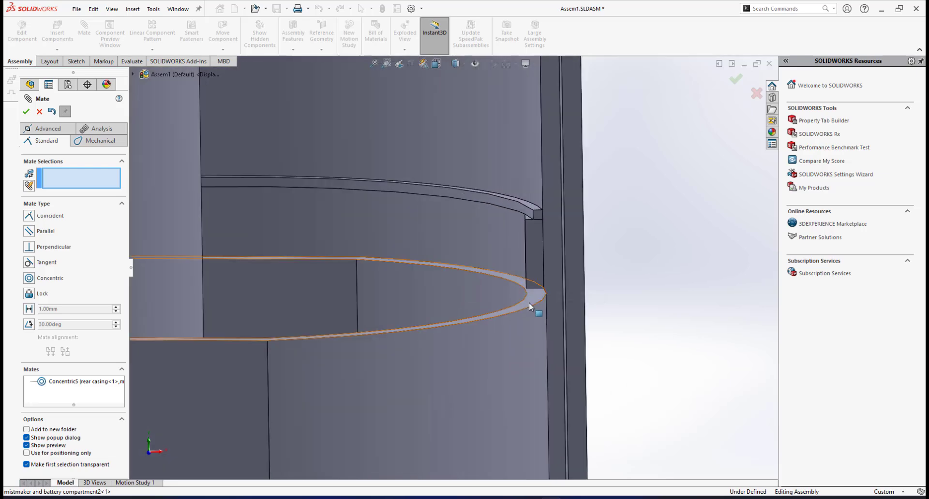
pyautogui.click(530, 304)
pyautogui.scroll(3, 481, 228)
pyautogui.scroll(-2, 465, 227)
pyautogui.scroll(-4, 484, 223)
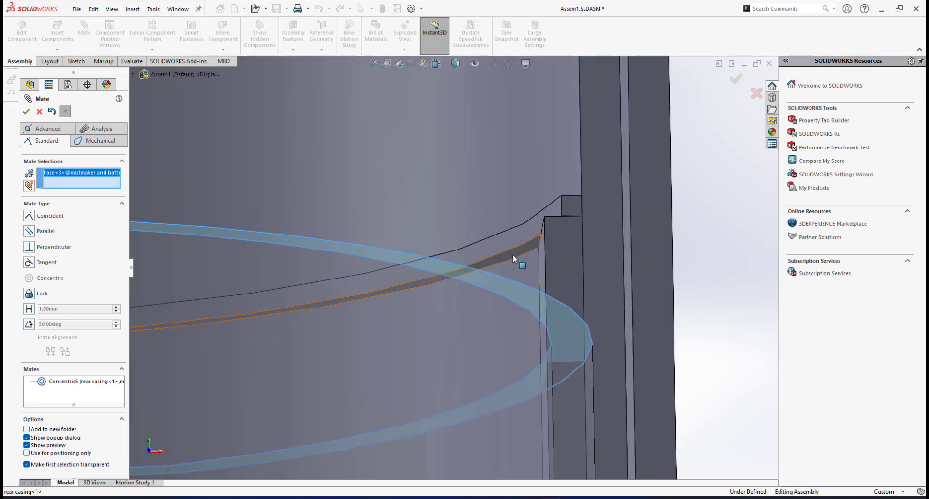
pyautogui.click(512, 254)
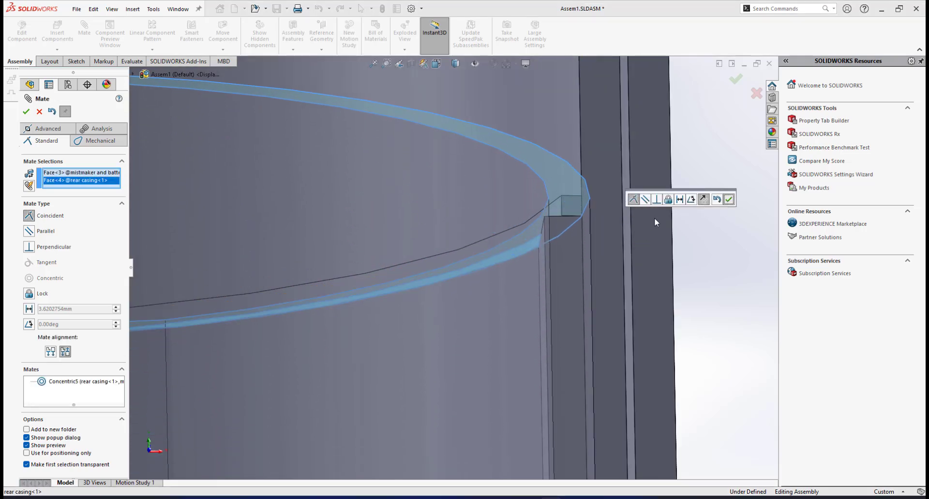
pyautogui.press('Return')
pyautogui.scroll(5, 488, 266)
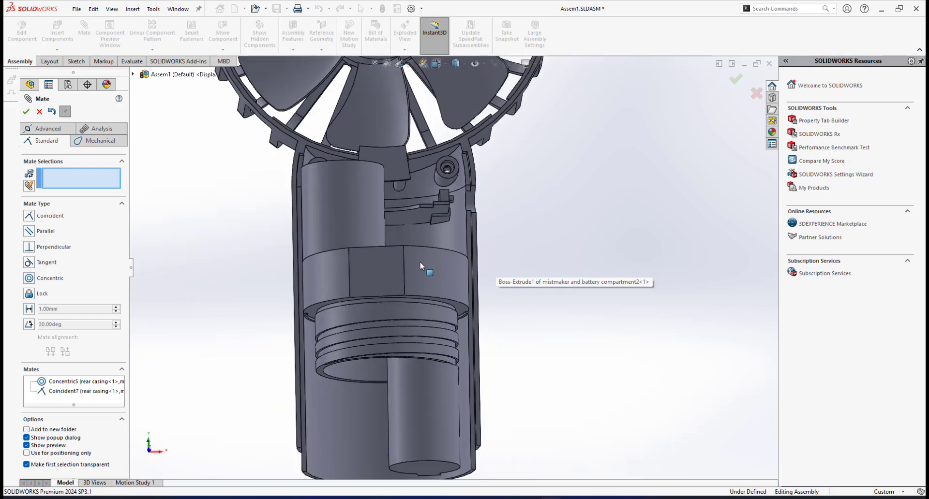
# Rotate the compartment within the handle and add a parallel mate between its collar's flat face and the rear casing's Right Plane.
pyautogui.moveTo(425, 268); pyautogui.dragTo(393, 329, button='middle')
pyautogui.click(402, 267)
pyautogui.moveTo(402, 266); pyautogui.dragTo(474, 259)
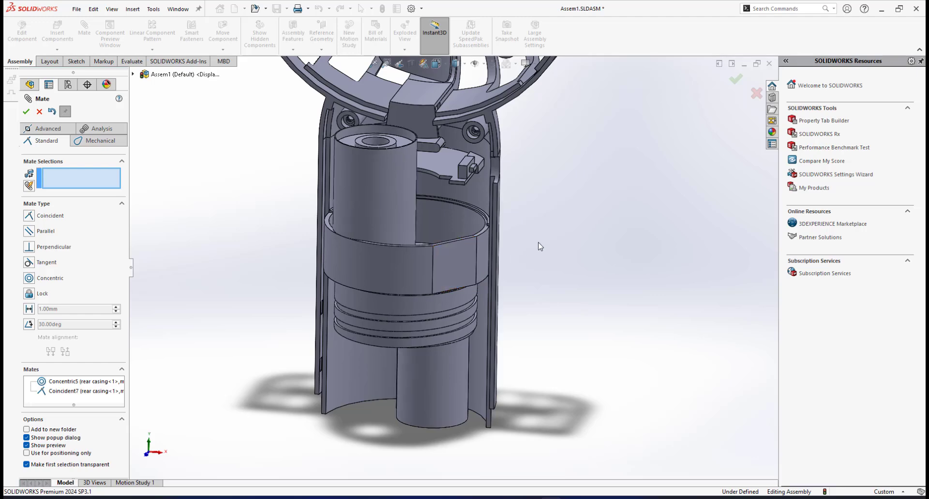
pyautogui.click(454, 259)
pyautogui.scroll(5, 454, 263)
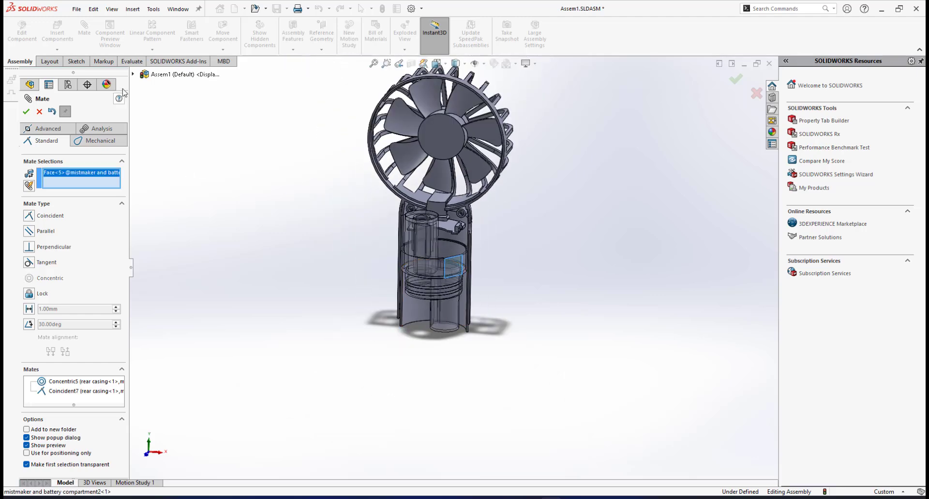
pyautogui.click(133, 75)
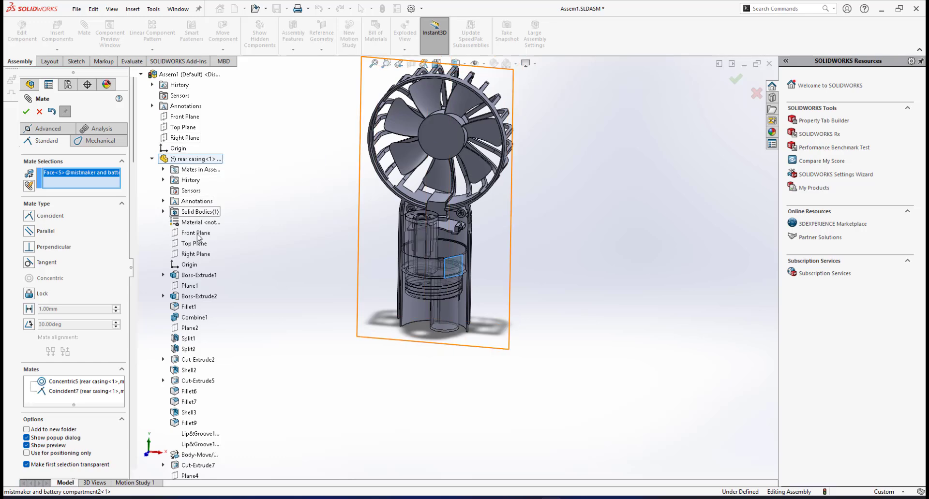
pyautogui.click(194, 254)
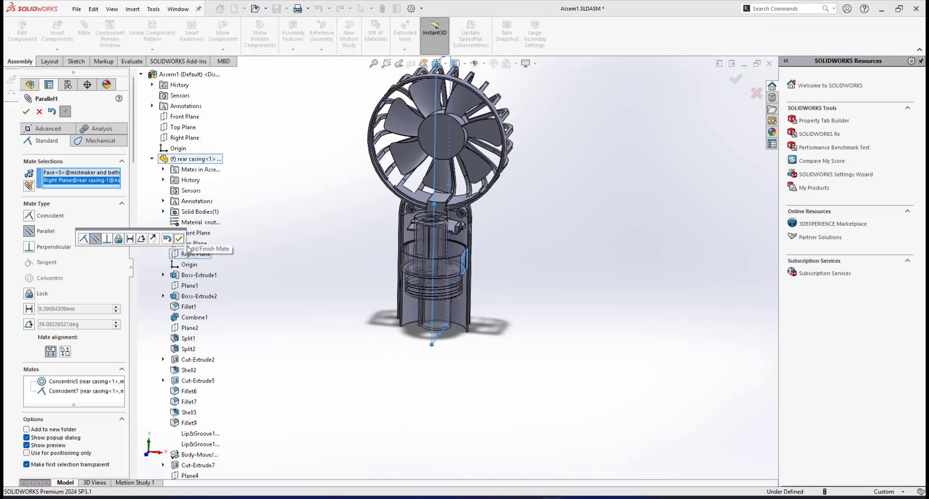
pyautogui.click(179, 239)
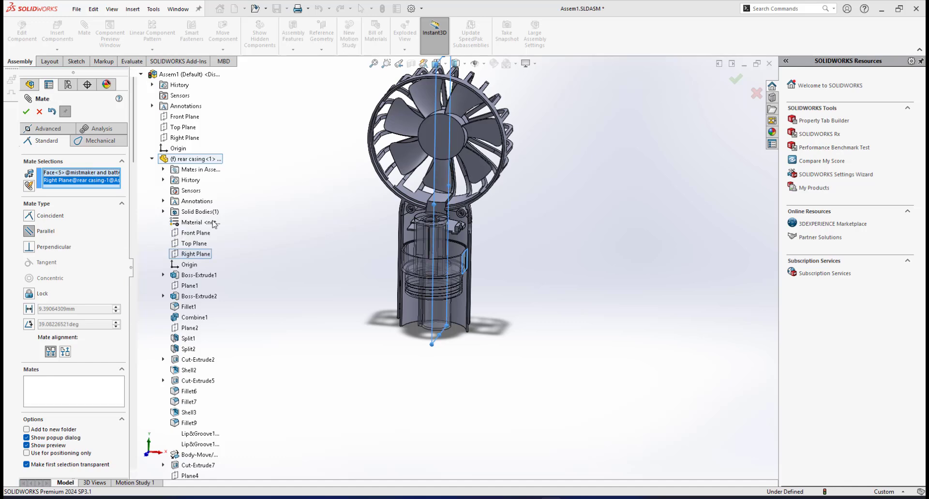
pyautogui.click(26, 112)
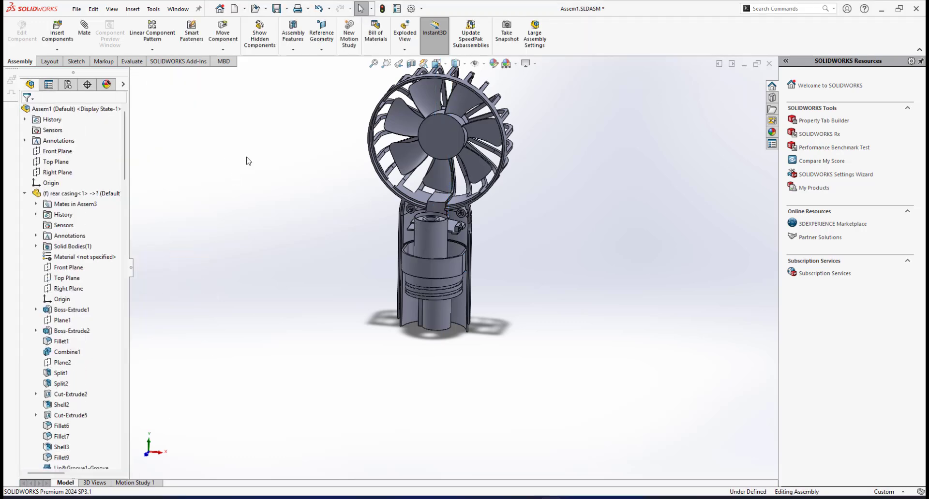
# Save the assembly and examine how the mistmaker and battery compartment sits inside the handle.
pyautogui.click(277, 10)
pyautogui.scroll(-4, 446, 252)
pyautogui.click(435, 289)
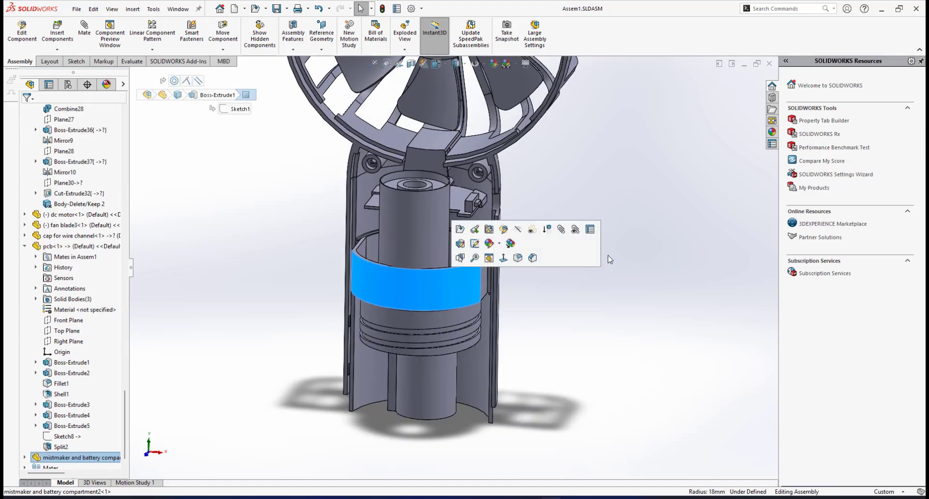
pyautogui.click(632, 197)
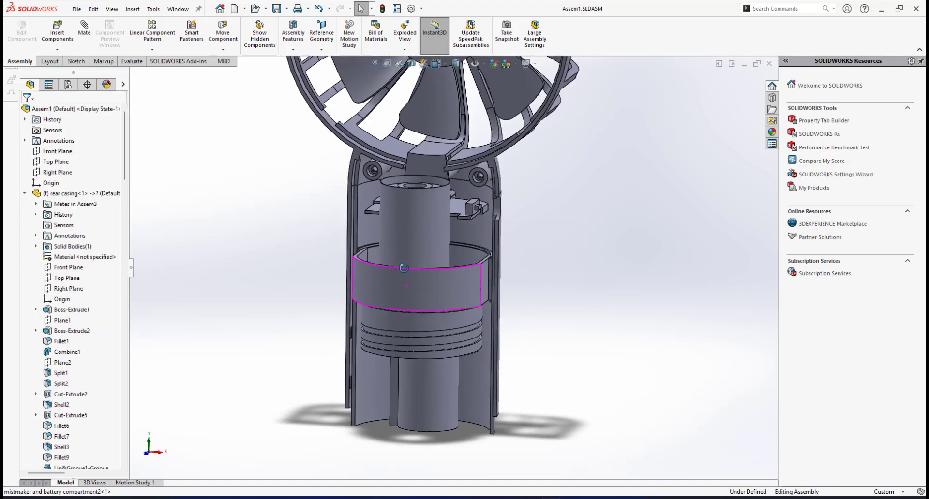
pyautogui.moveTo(404, 268); pyautogui.dragTo(403, 258, button='middle')
pyautogui.click(278, 12)
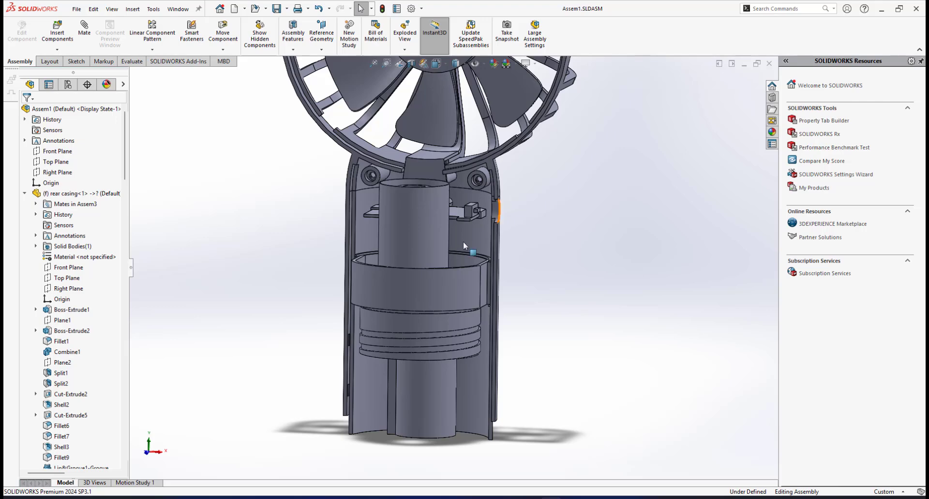
# Insert the power button part and place it in the empty space beside the rear casing's handle.
pyautogui.click(56, 33)
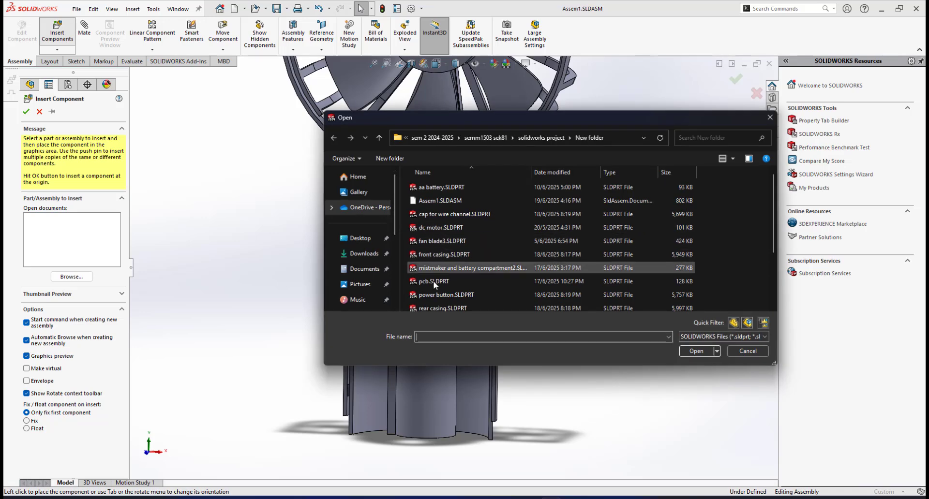
pyautogui.click(431, 295)
pyautogui.click(697, 351)
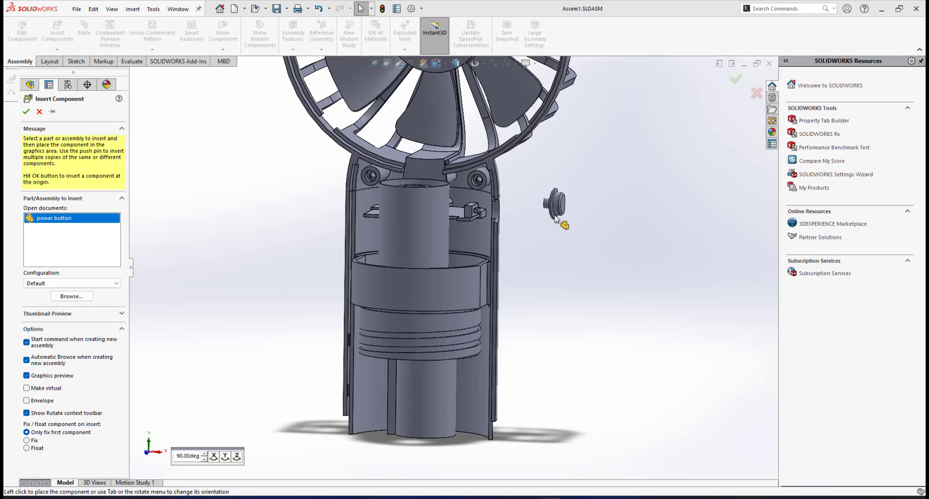
pyautogui.click(563, 245)
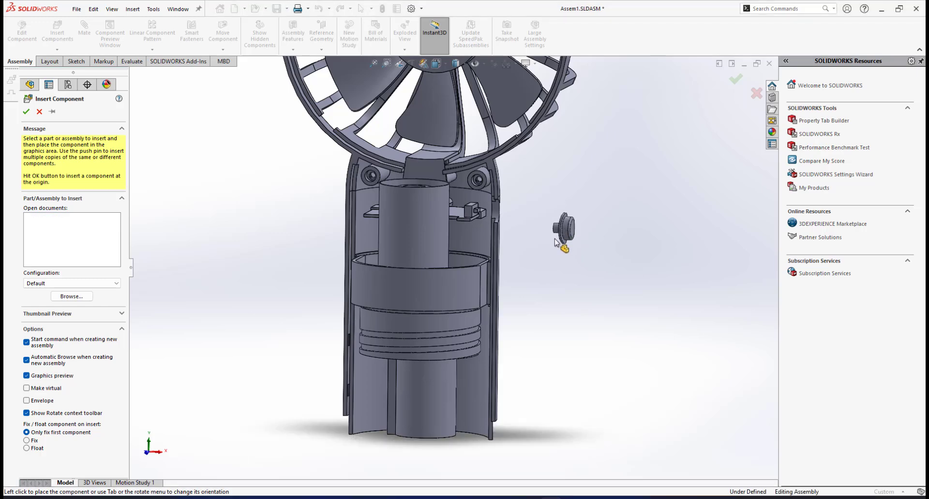
# Add a concentric mate between the power button's small cylindrical stem and the curved button cutout in the rear casing's side wall.
pyautogui.scroll(-1, 574, 228)
pyautogui.click(84, 30)
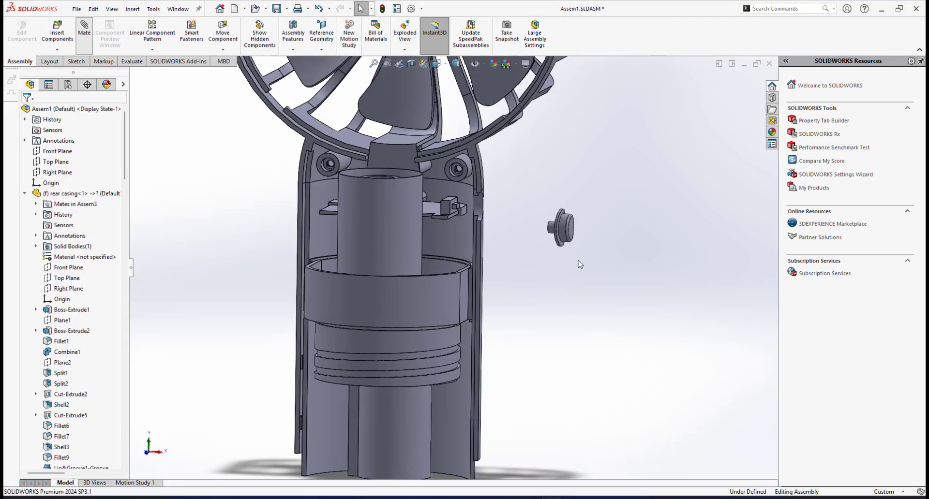
pyautogui.scroll(-4, 546, 233)
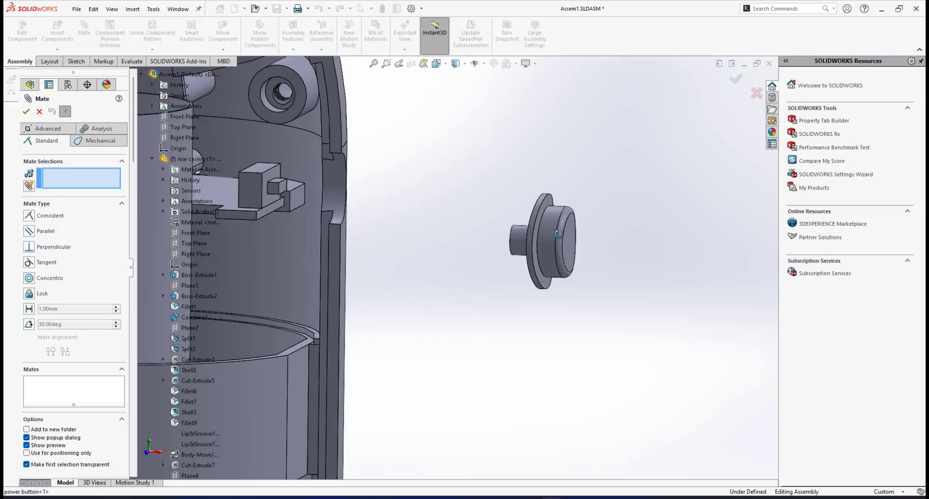
pyautogui.click(512, 239)
pyautogui.moveTo(480, 247); pyautogui.dragTo(430, 244, button='middle')
pyautogui.click(312, 185)
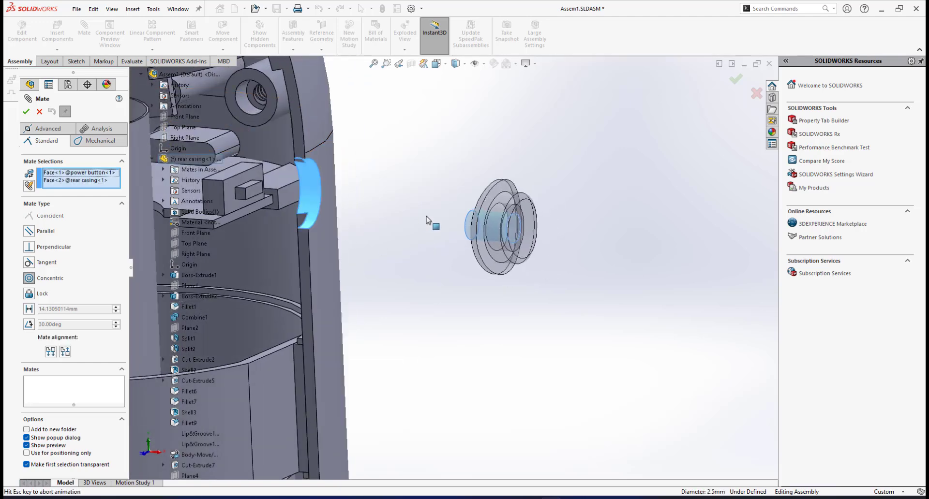
pyautogui.click(538, 194)
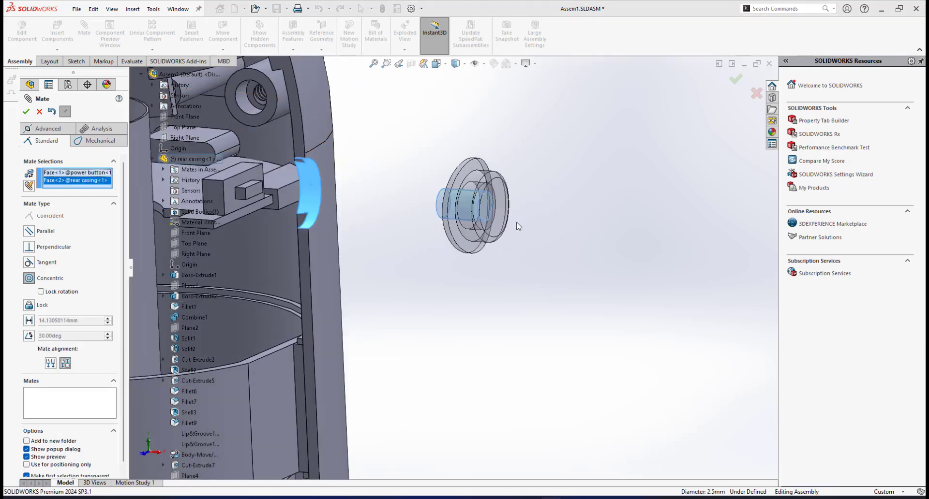
# Add a coincident mate between the end face of the power button's stem and the front face of the pcb's small switch block.
pyautogui.scroll(6, 402, 243)
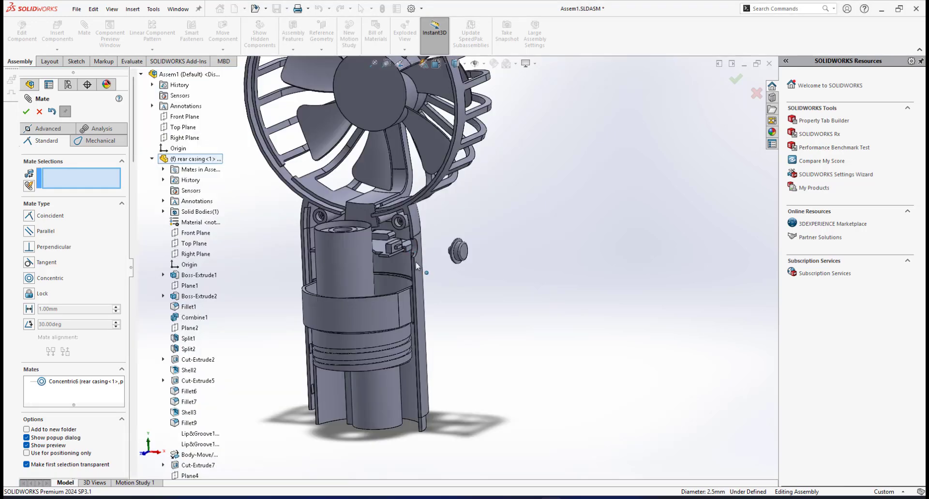
pyautogui.moveTo(416, 262); pyautogui.dragTo(327, 246, button='middle')
pyautogui.scroll(-6, 462, 256)
pyautogui.click(482, 244)
pyautogui.click(308, 248)
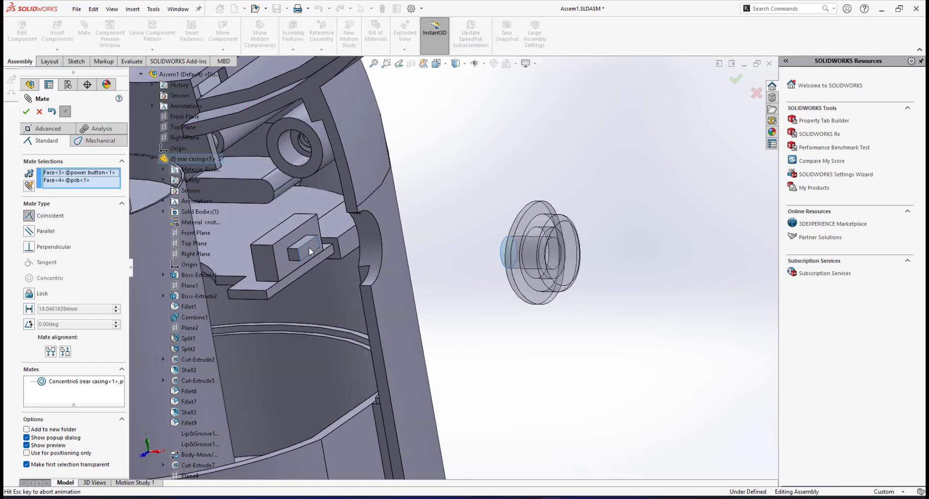
pyautogui.click(310, 234)
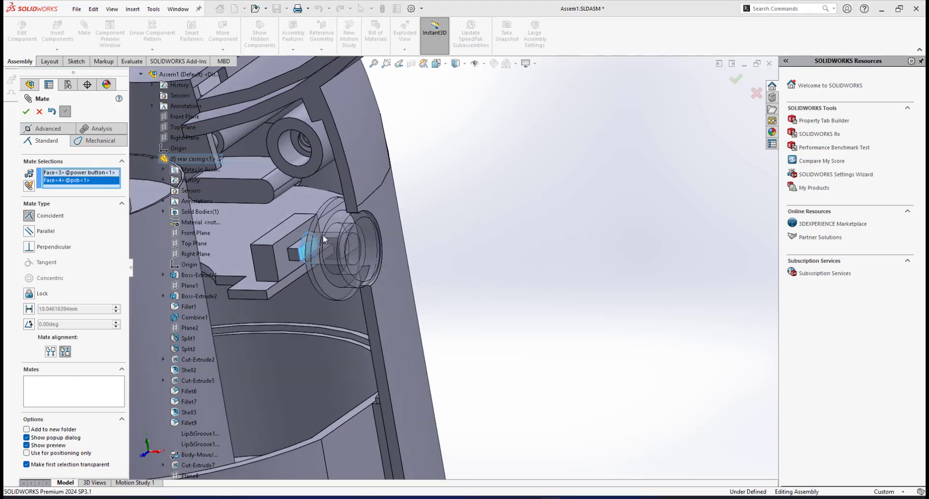
pyautogui.press('Return')
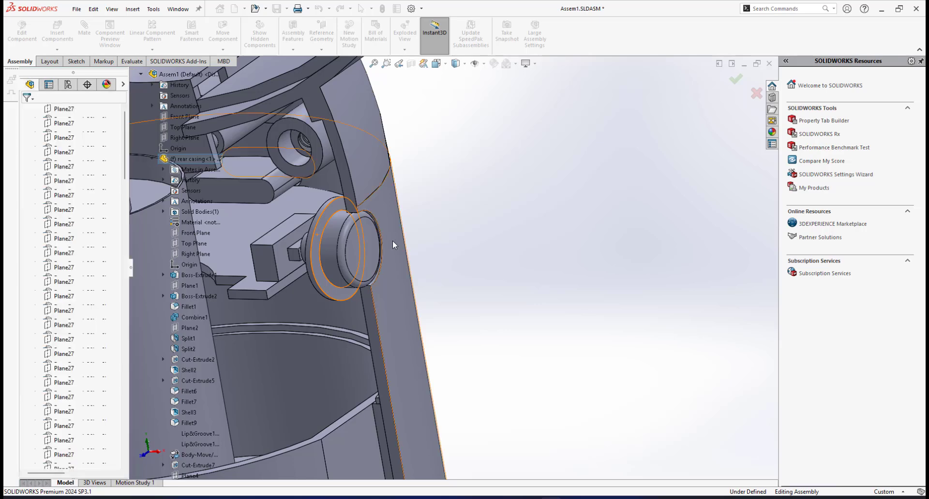
# Save the assembly and examine the fitted power button and the open lower end of the handle.
pyautogui.scroll(5, 393, 240)
pyautogui.moveTo(393, 240); pyautogui.dragTo(452, 232, button='middle')
pyautogui.scroll(-1, 452, 232)
pyautogui.click(276, 8)
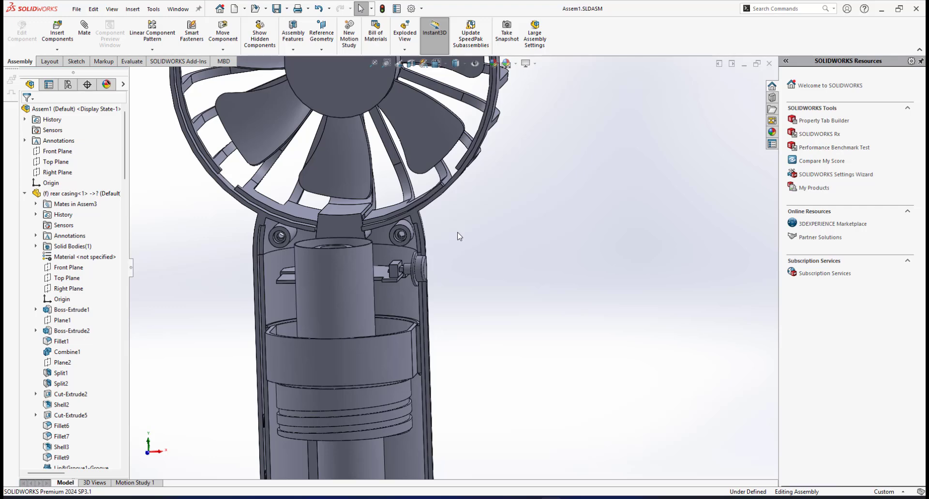
pyautogui.scroll(5, 391, 331)
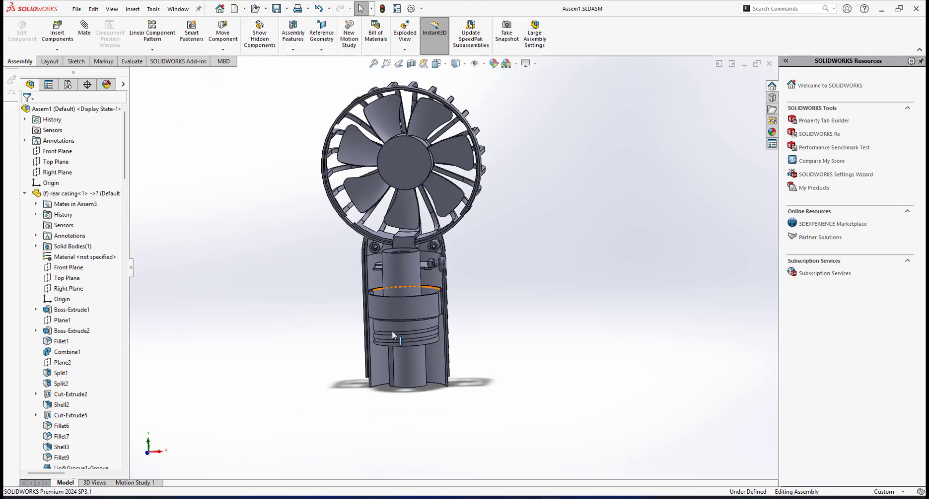
pyautogui.moveTo(392, 331); pyautogui.dragTo(373, 263, button='middle')
pyautogui.scroll(-5, 373, 280)
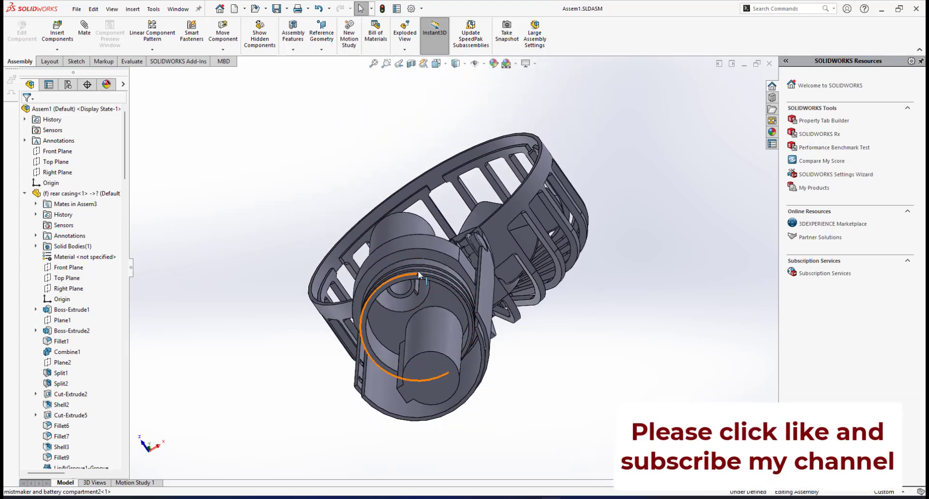
pyautogui.moveTo(415, 291); pyautogui.dragTo(435, 378, button='middle')
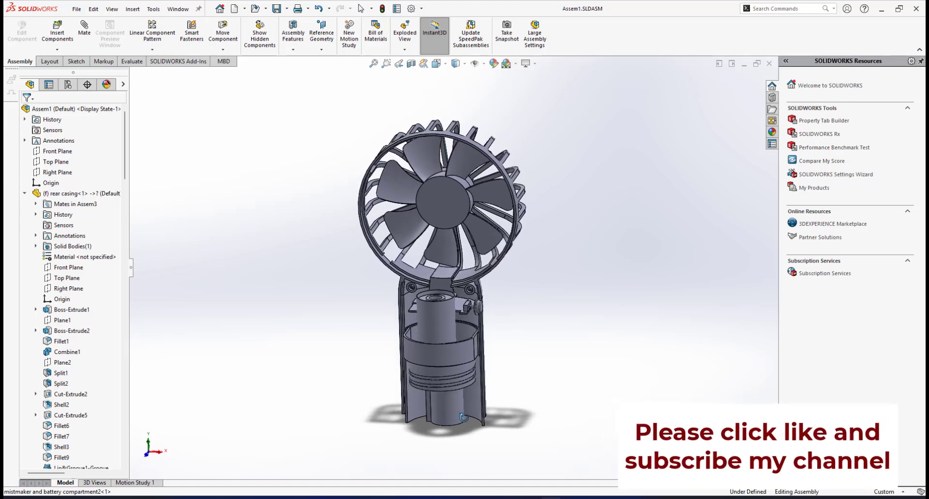
# Insert the straw tube part, place it in the empty space beside the rear casing's handle, and start a mate.
pyautogui.click(71, 40)
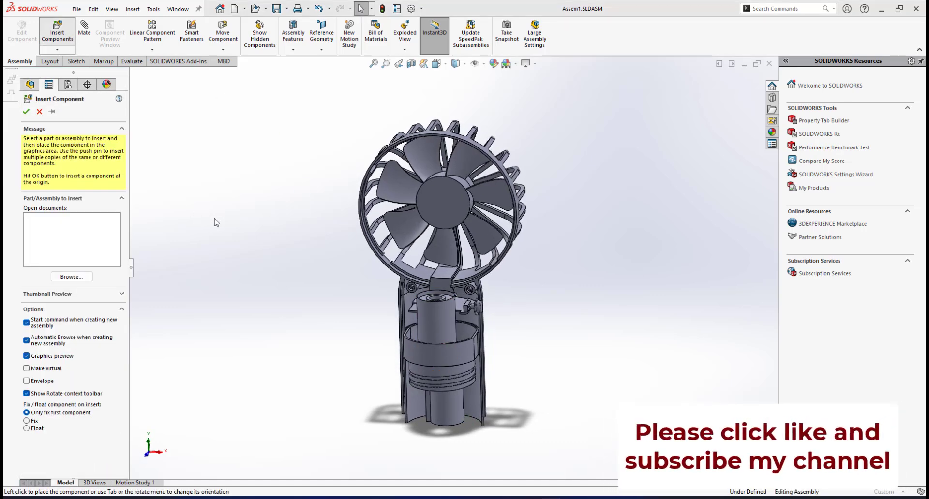
pyautogui.scroll(-2, 470, 267)
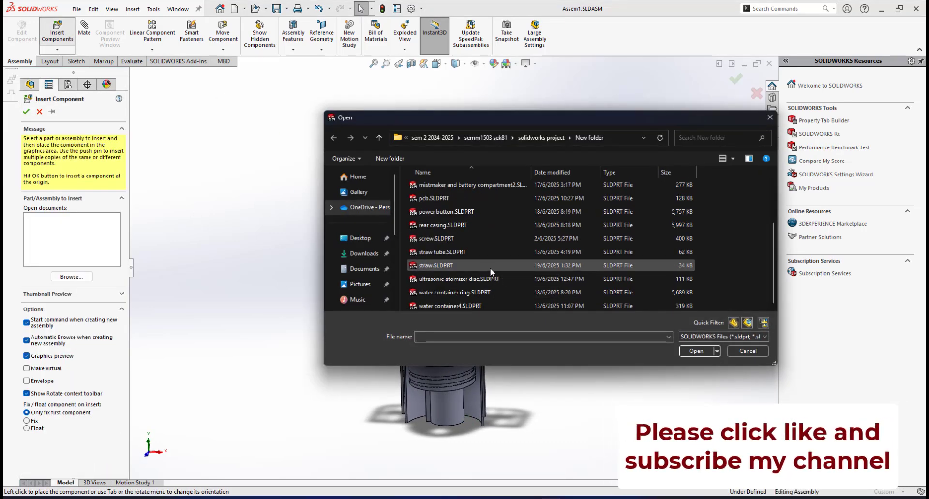
pyautogui.click(490, 266)
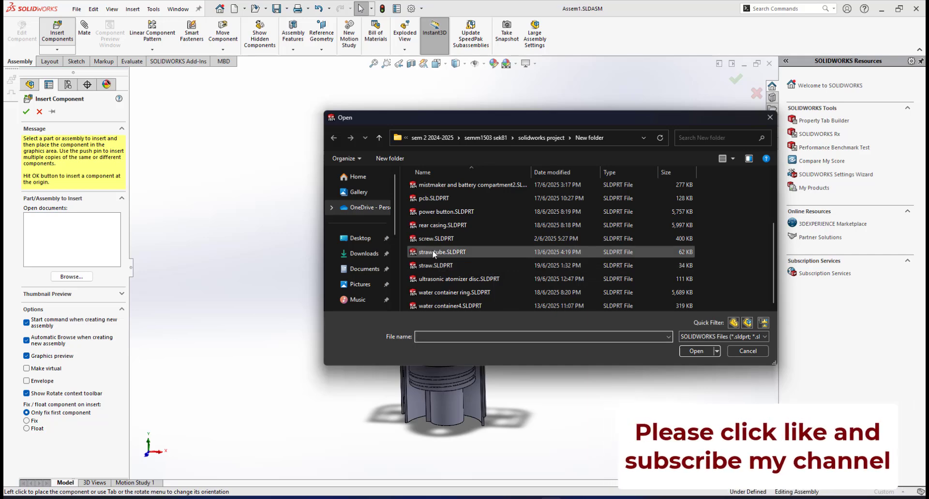
pyautogui.click(683, 350)
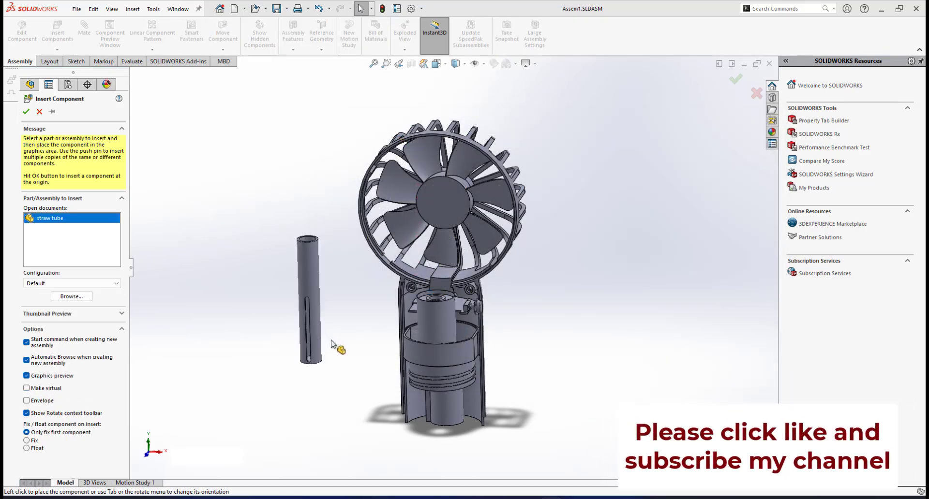
pyautogui.click(329, 353)
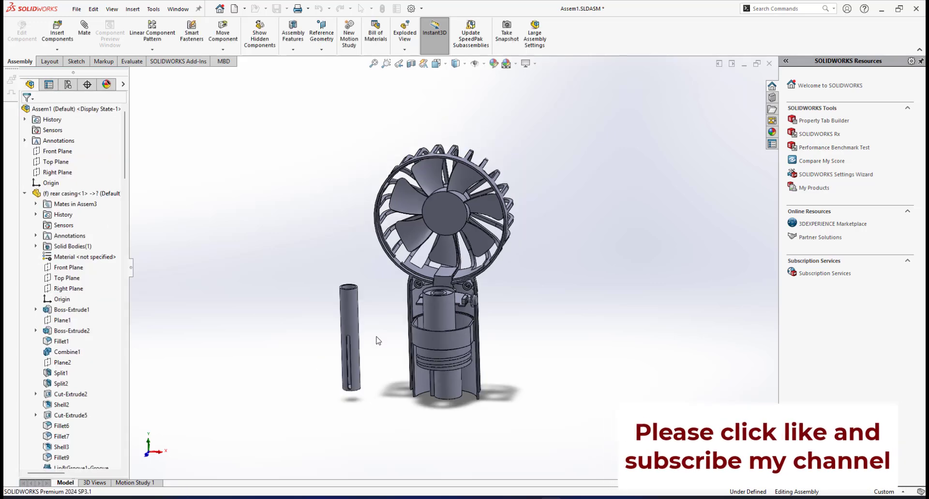
pyautogui.click(84, 29)
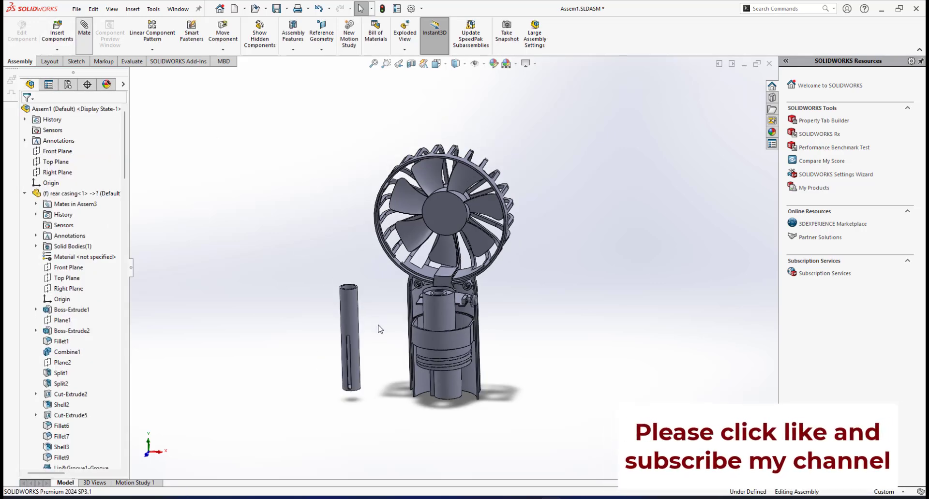
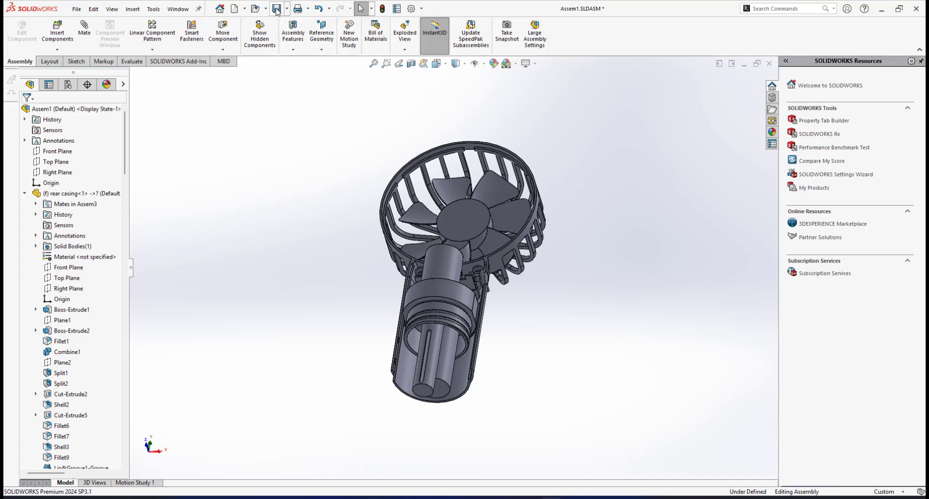
# Insert the straw part and place it upright in the empty space beside the rear casing's handle.
pyautogui.moveTo(446, 292); pyautogui.dragTo(457, 406, button='middle')
pyautogui.scroll(-2, 454, 406)
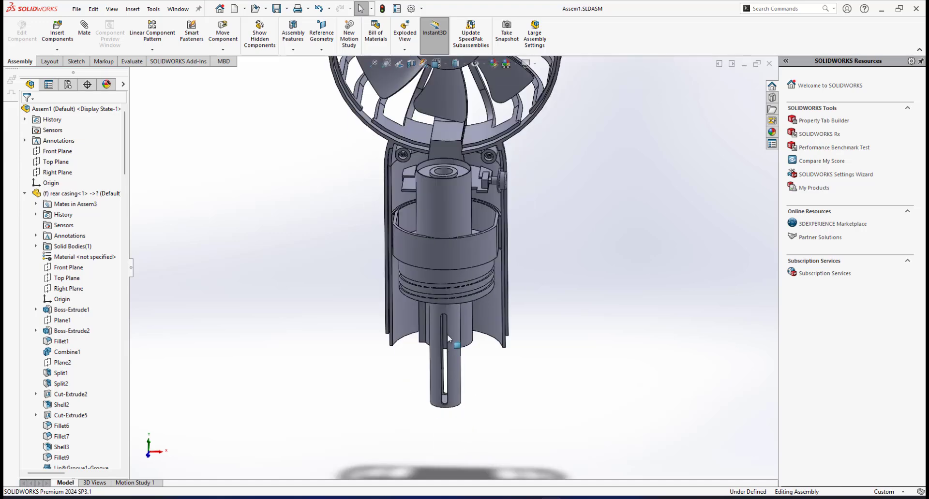
pyautogui.scroll(3, 455, 304)
pyautogui.scroll(-2, 469, 276)
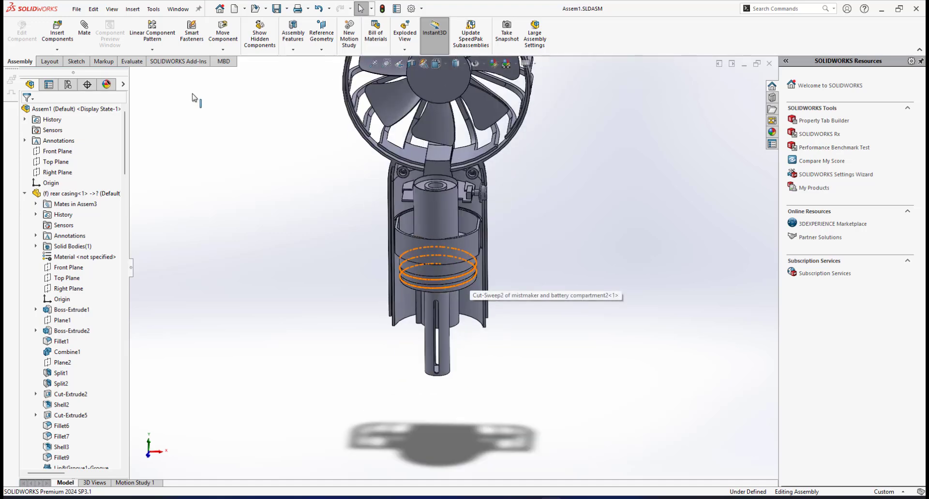
pyautogui.click(57, 28)
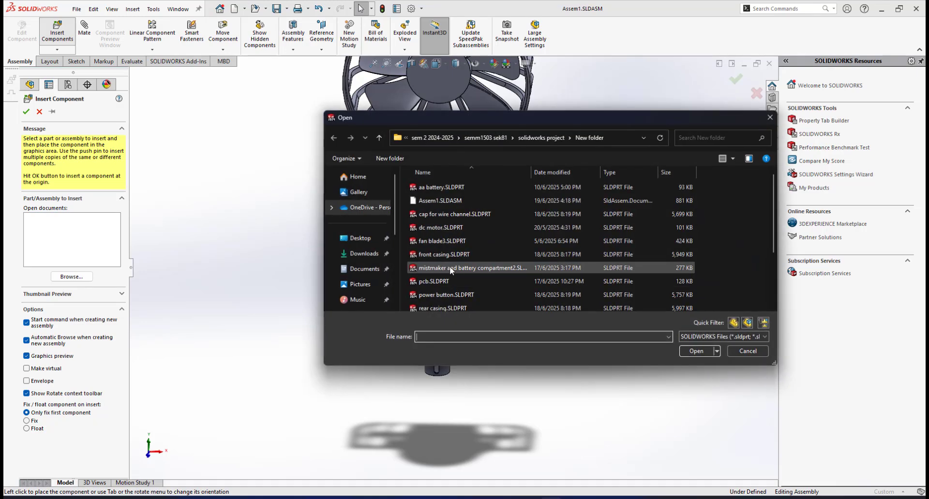
pyautogui.click(437, 265)
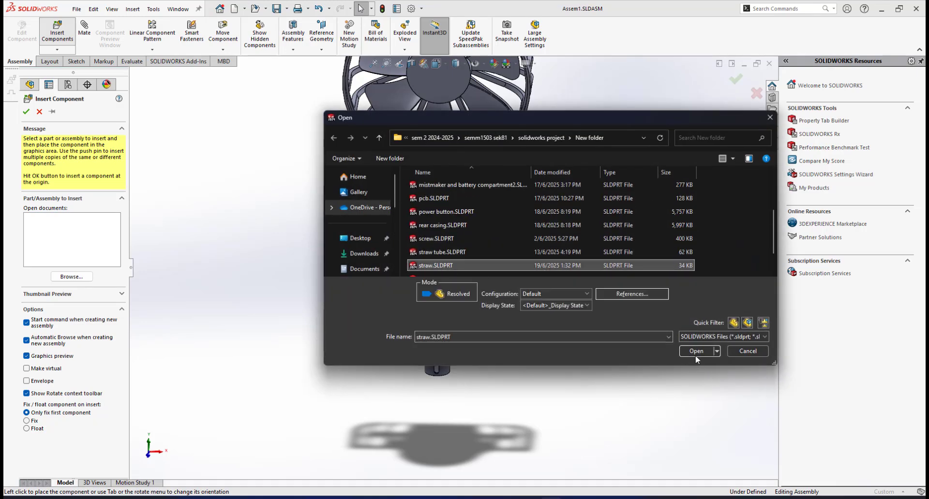
pyautogui.click(696, 353)
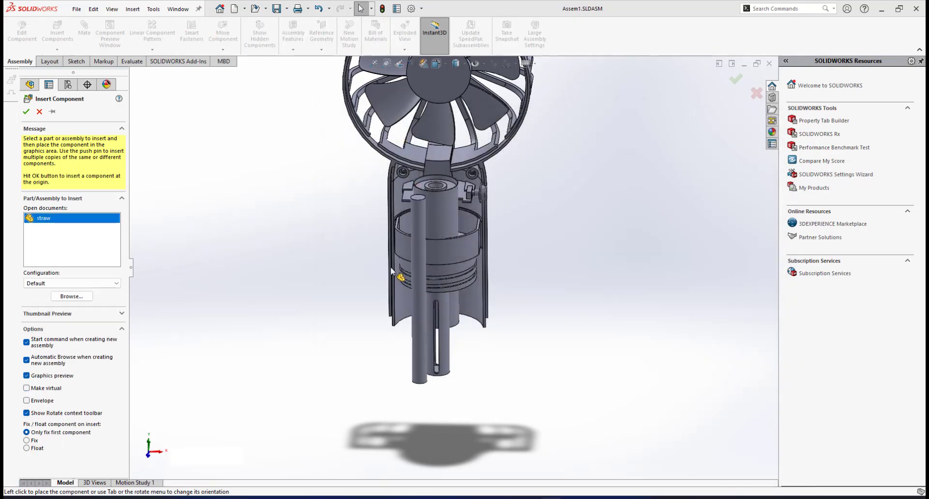
pyautogui.click(312, 249)
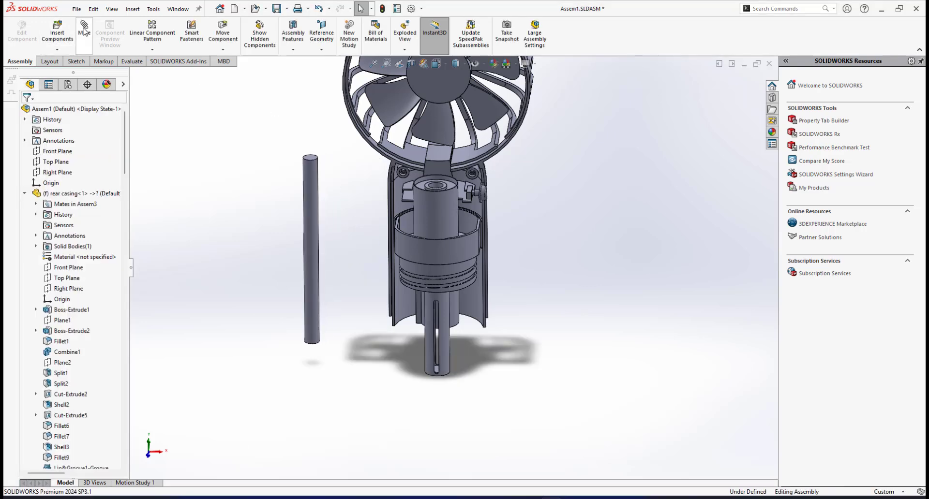
# Add a concentric mate between the straw's cylindrical face and the 6 mm central bore of the mistmaker and battery compartment.
pyautogui.click(312, 198)
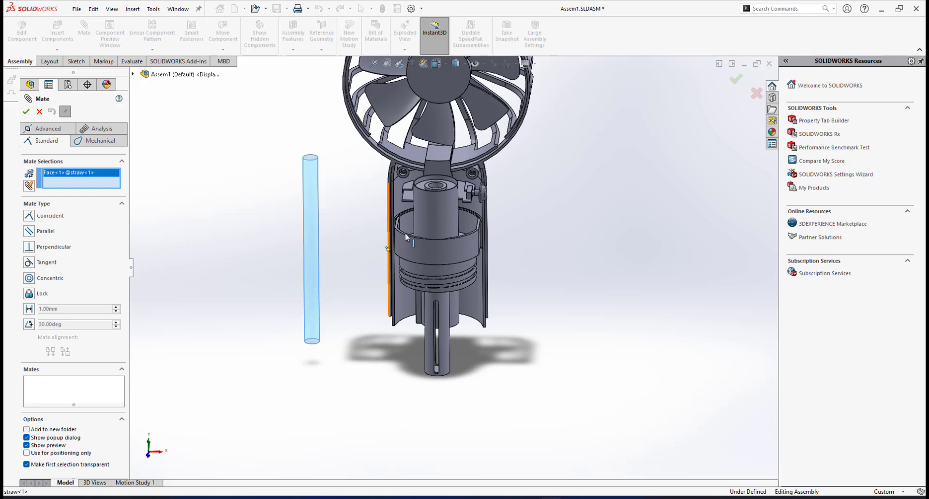
pyautogui.scroll(-2, 417, 207)
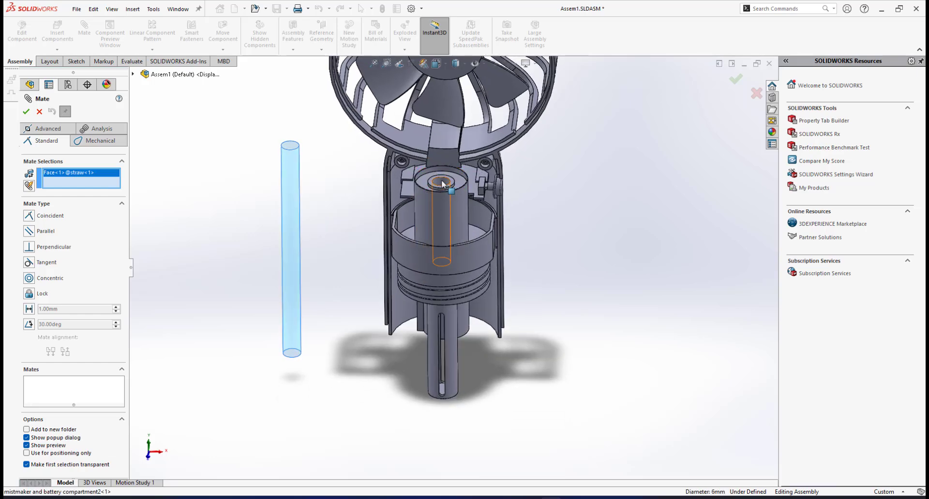
pyautogui.click(426, 192)
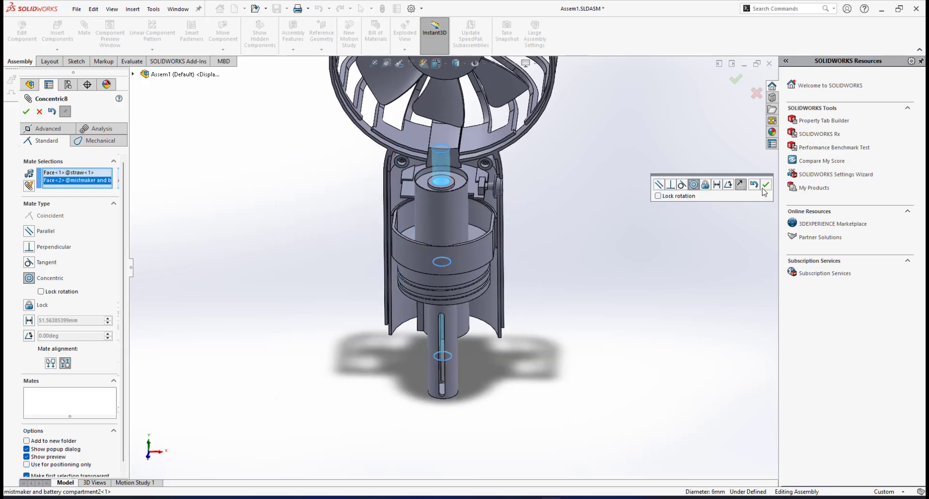
pyautogui.click(763, 185)
# Add a coincident mate between the straw's lower end face and the inner floor of the slotted straw tube, finishing the mating.
pyautogui.scroll(-6, 441, 324)
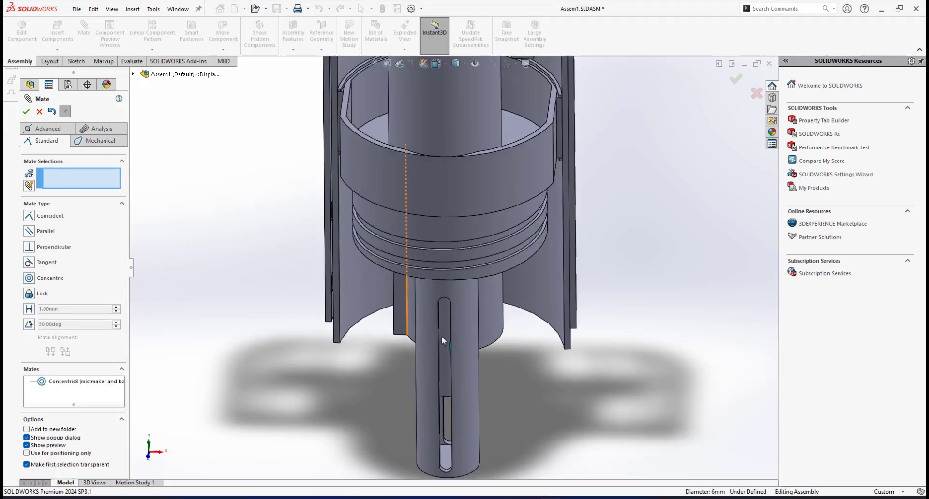
pyautogui.scroll(-3, 432, 405)
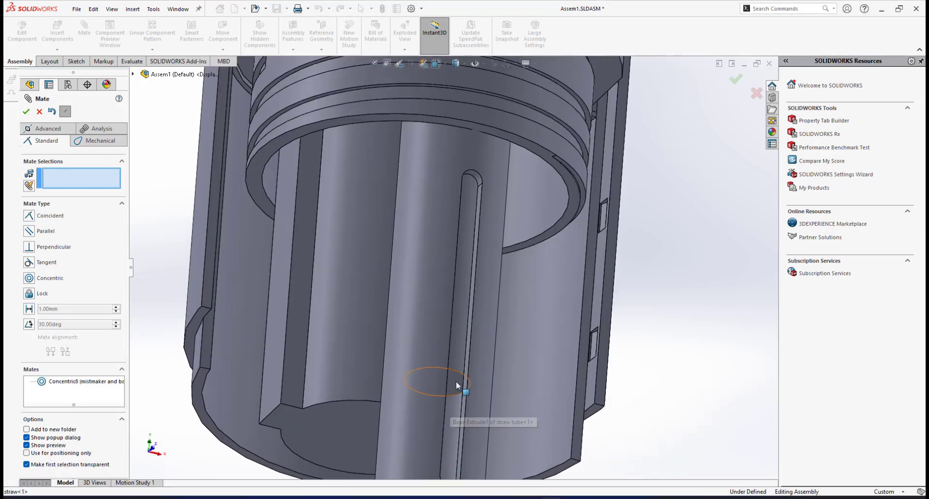
pyautogui.click(456, 383)
pyautogui.scroll(4, 472, 364)
pyautogui.moveTo(479, 323); pyautogui.dragTo(458, 357, button='middle')
pyautogui.scroll(-6, 426, 382)
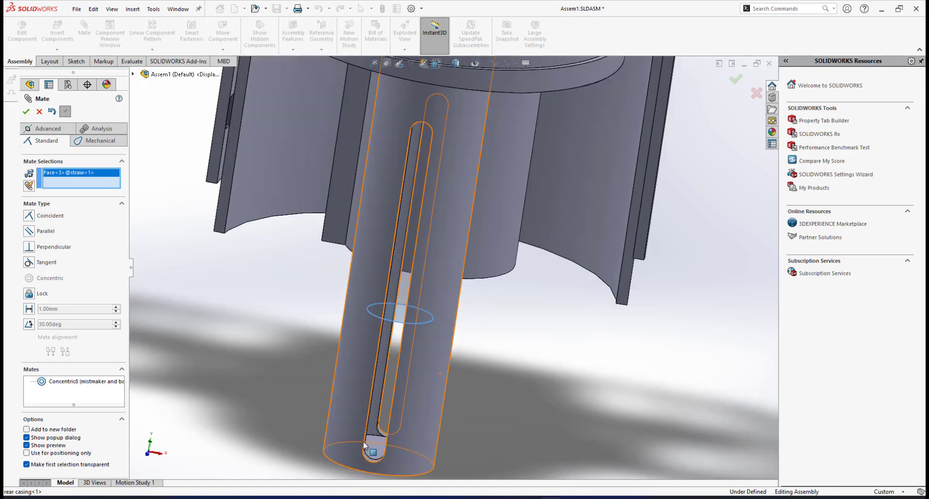
pyautogui.click(379, 429)
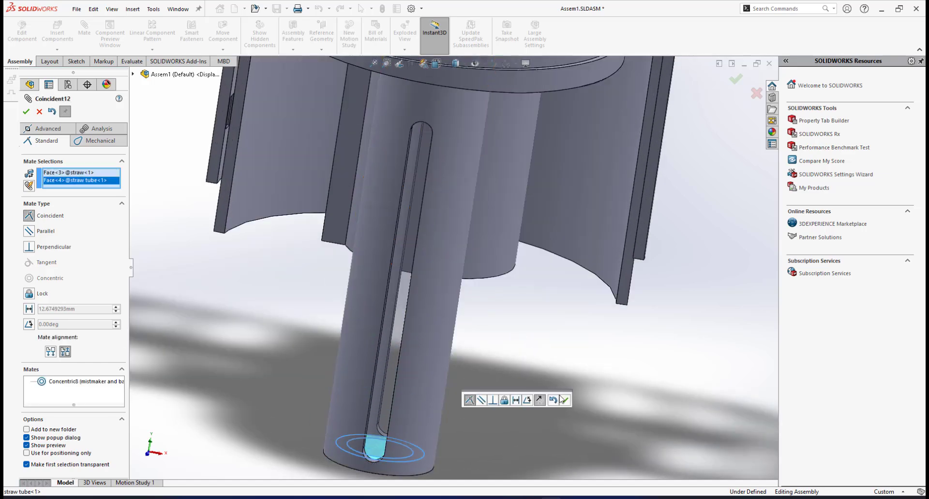
pyautogui.click(565, 402)
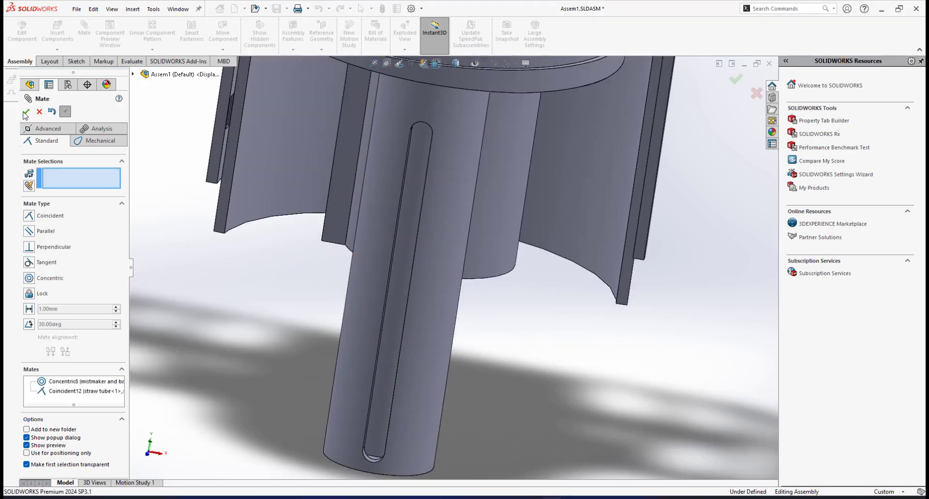
pyautogui.press('Return')
# Insert the aa battery part and place it in the empty space beside the fan, using the isometric view.
pyautogui.scroll(5, 471, 232)
pyautogui.hotkey('ctrl', '7')
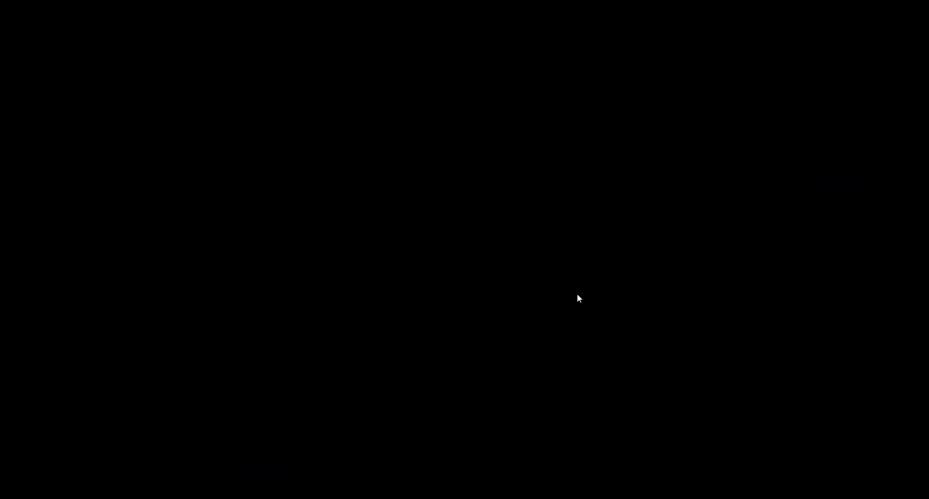
pyautogui.scroll(-3, 449, 327)
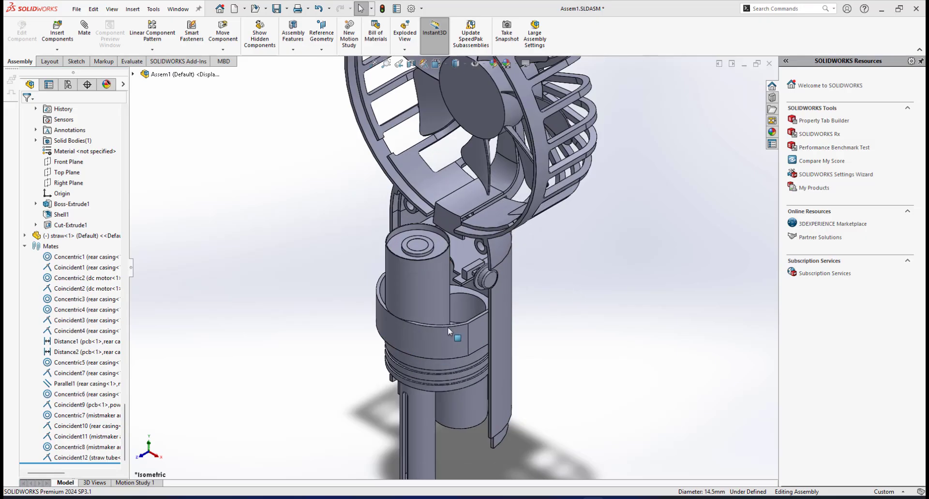
pyautogui.moveTo(416, 385); pyautogui.dragTo(455, 205, button='middle')
pyautogui.scroll(-2, 450, 193)
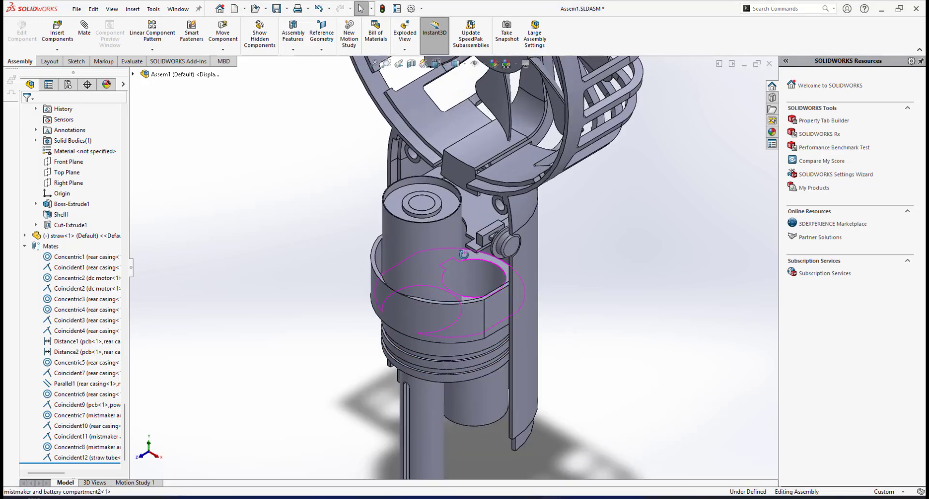
pyautogui.click(52, 28)
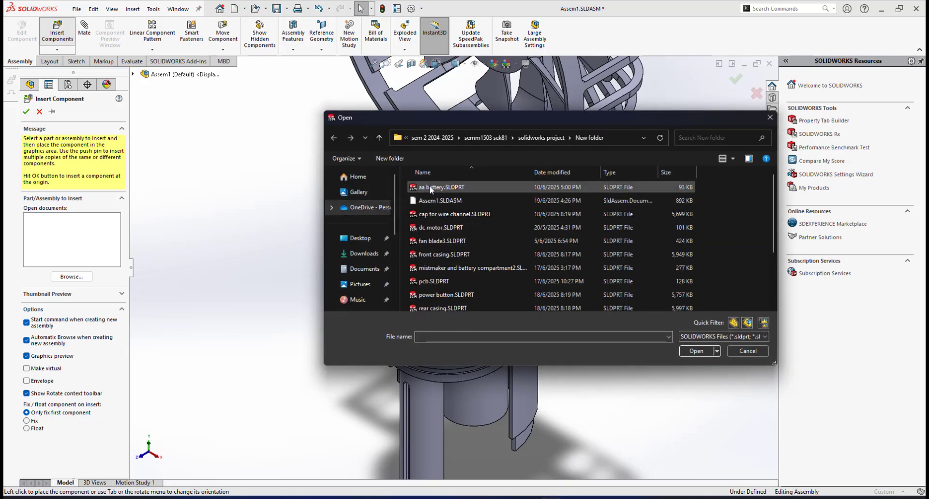
pyautogui.click(430, 188)
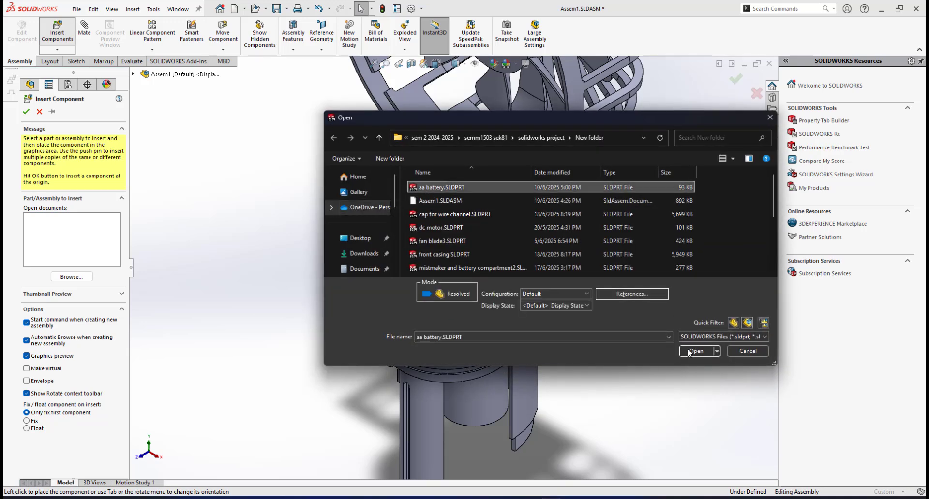
pyautogui.click(693, 351)
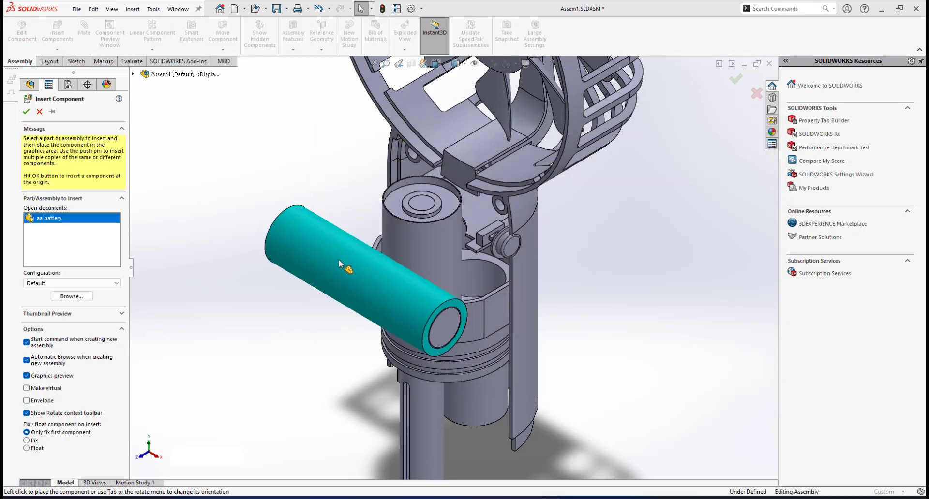
pyautogui.scroll(3, 339, 264)
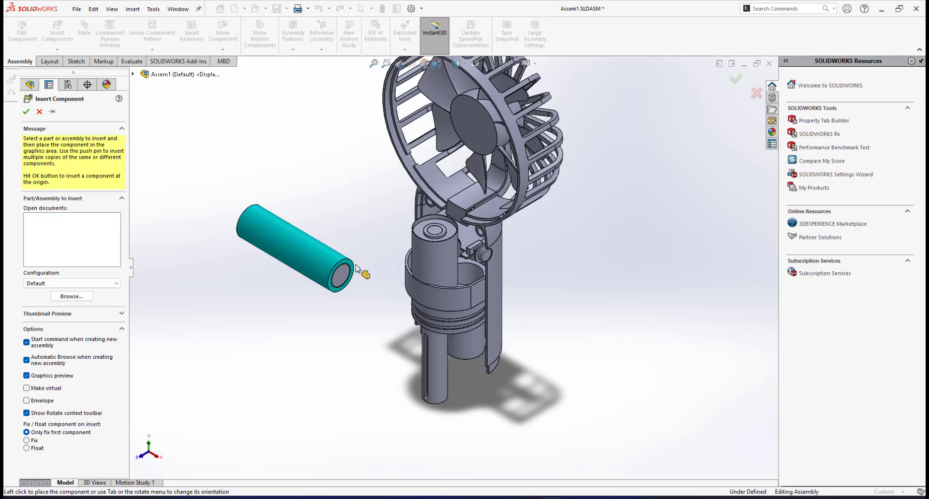
pyautogui.click(356, 267)
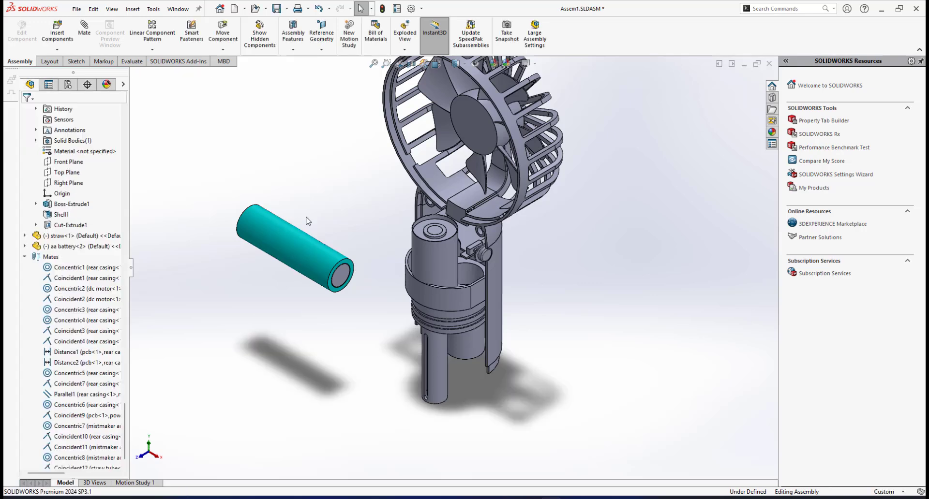
# Start a mate between the aa battery's cylindrical outer face and the open battery bore in the mistmaker and battery compartment.
pyautogui.click(289, 233)
pyautogui.scroll(-2, 404, 271)
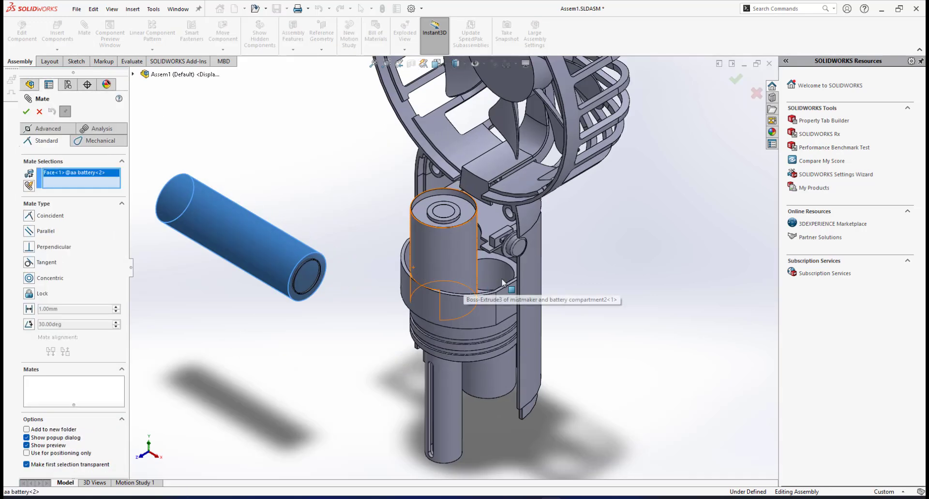
pyautogui.scroll(-3, 499, 286)
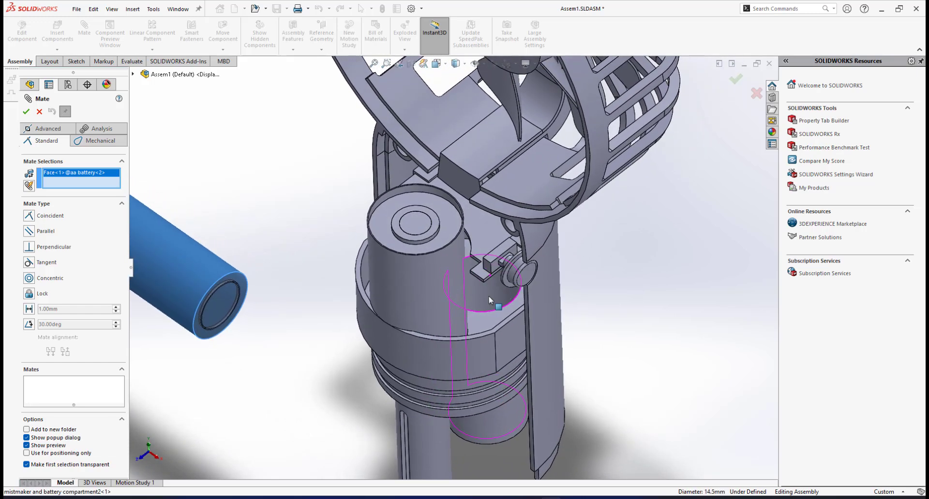
# Add a concentric mate between the second AA battery's cylindrical face and the empty battery bore, with the mate alignment flipped.
pyautogui.click(489, 296)
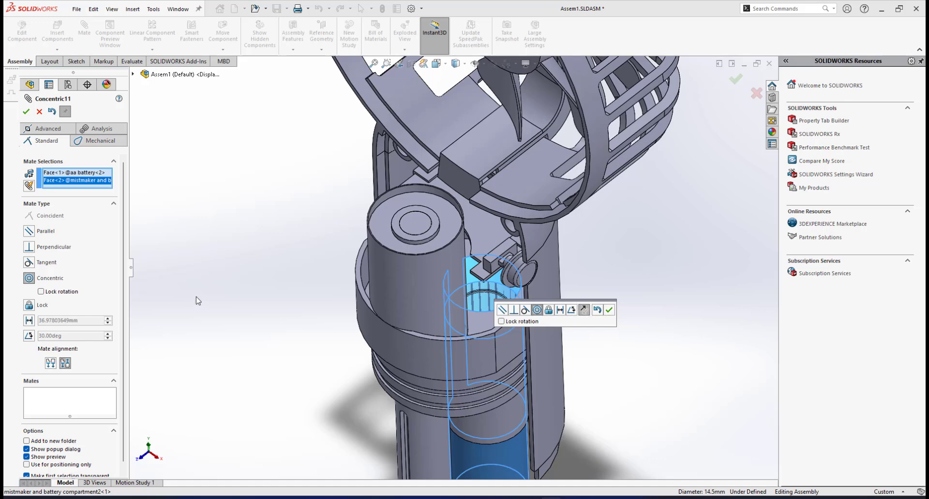
pyautogui.scroll(3, 449, 346)
pyautogui.middleClick(463, 394)
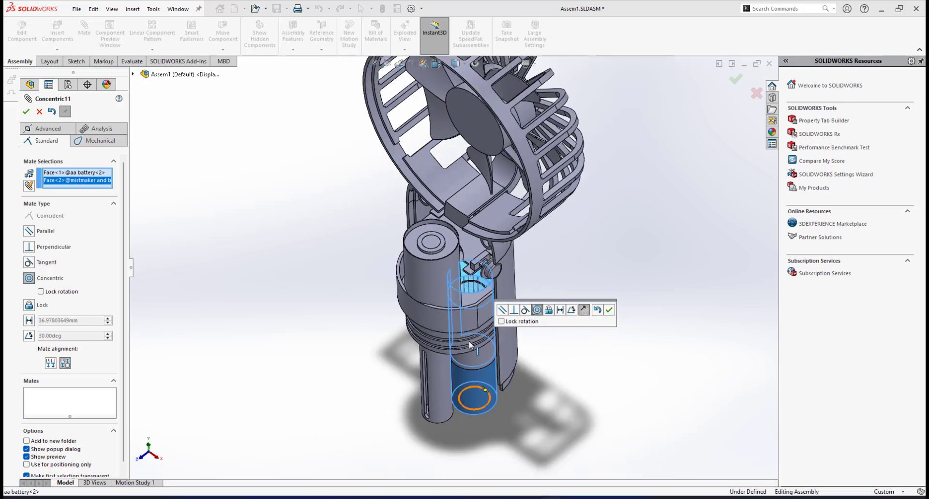
pyautogui.moveTo(469, 341); pyautogui.dragTo(441, 292, button='middle')
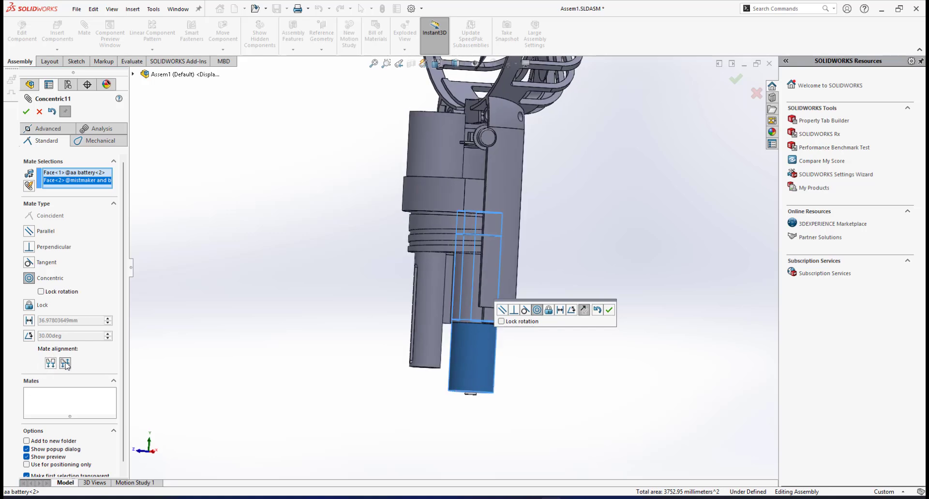
pyautogui.click(50, 364)
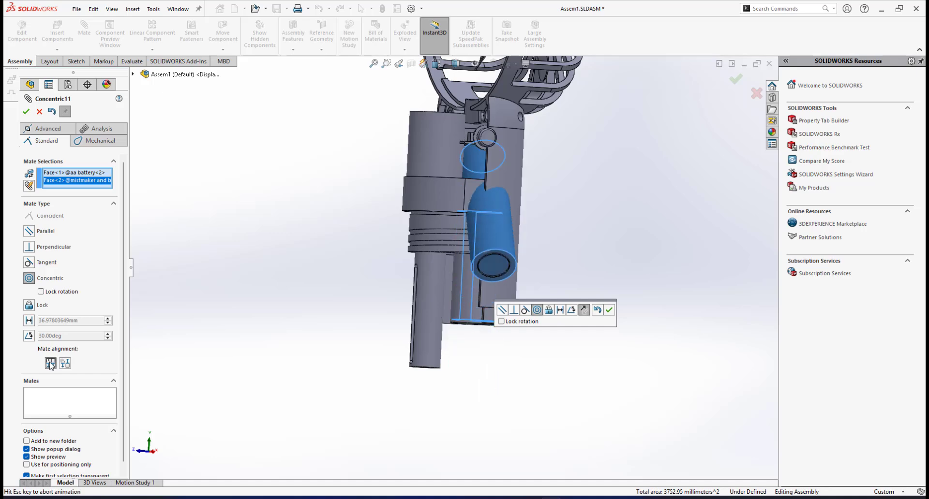
pyautogui.click(610, 311)
# Move the AA battery upward along its axis, clear of the battery bore, to expose its lower end face.
pyautogui.scroll(3, 492, 239)
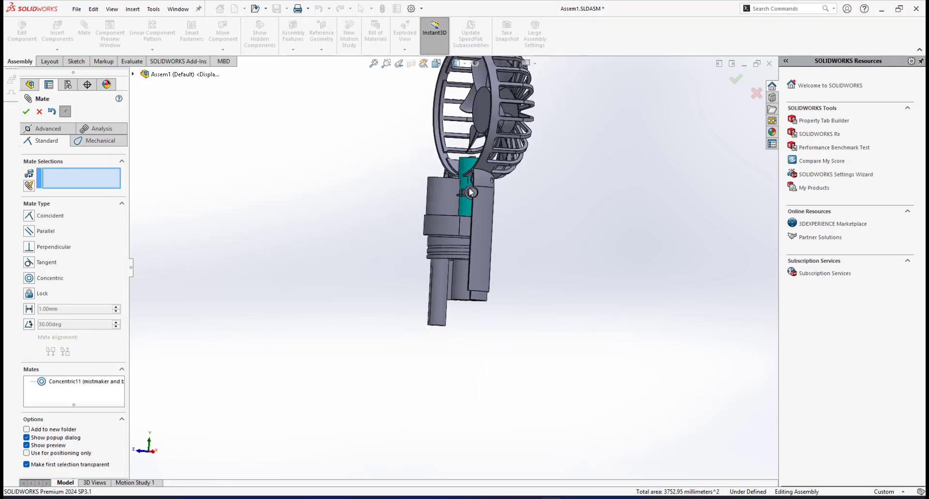
pyautogui.scroll(-3, 472, 202)
pyautogui.moveTo(472, 202); pyautogui.dragTo(444, 187, button='middle')
pyautogui.moveTo(443, 153); pyautogui.dragTo(453, 72)
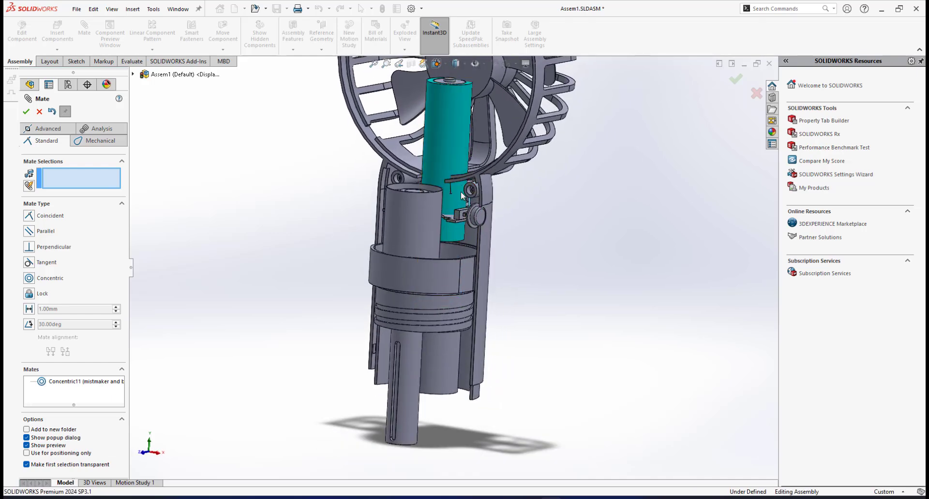
pyautogui.moveTo(460, 191)
pyautogui.mouseDown(button='middle')
pyautogui.moveTo(456, 332)
pyautogui.moveTo(470, 192)
pyautogui.mouseUp(button='middle')
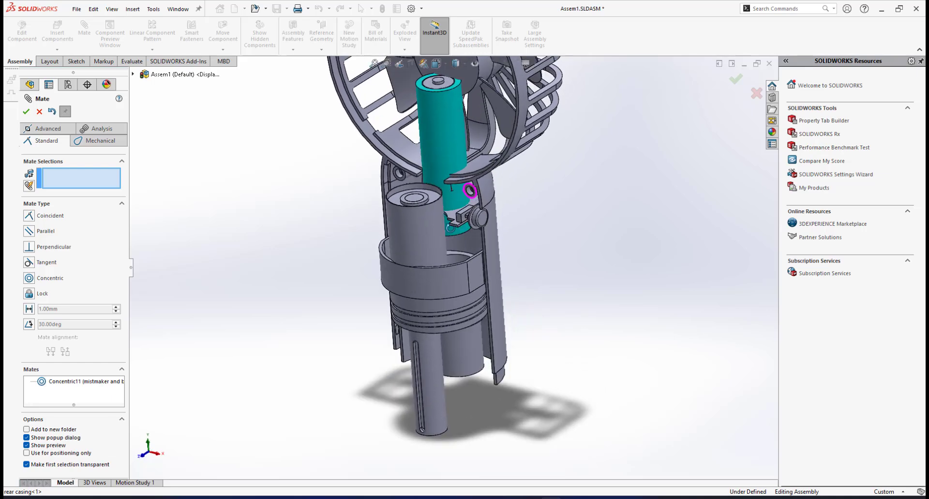
pyautogui.moveTo(451, 228); pyautogui.dragTo(462, 259, button='middle')
pyautogui.scroll(4, 459, 265)
pyautogui.scroll(-4, 465, 140)
pyautogui.moveTo(433, 291); pyautogui.dragTo(440, 246, button='middle')
pyautogui.moveTo(436, 267); pyautogui.dragTo(439, 181)
pyautogui.moveTo(444, 319); pyautogui.dragTo(438, 283, button='middle')
# Add a coincident mate between the AA battery's lower end face and the battery compartment face, and finish mating.
pyautogui.click(434, 300)
pyautogui.scroll(3, 435, 350)
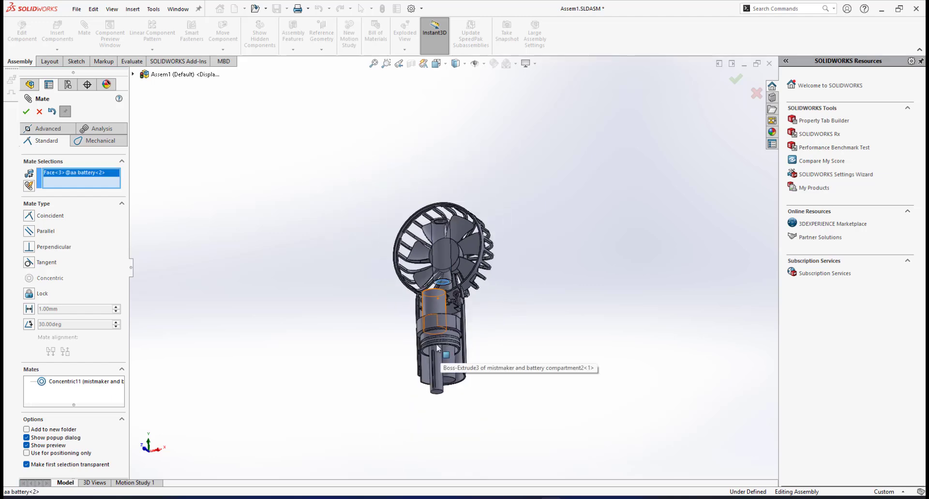
pyautogui.moveTo(437, 343)
pyautogui.mouseDown(button='middle')
pyautogui.moveTo(443, 314)
pyautogui.moveTo(456, 311)
pyautogui.moveTo(441, 330)
pyautogui.mouseUp(button='middle')
pyautogui.scroll(-6, 446, 315)
pyautogui.scroll(-5, 457, 312)
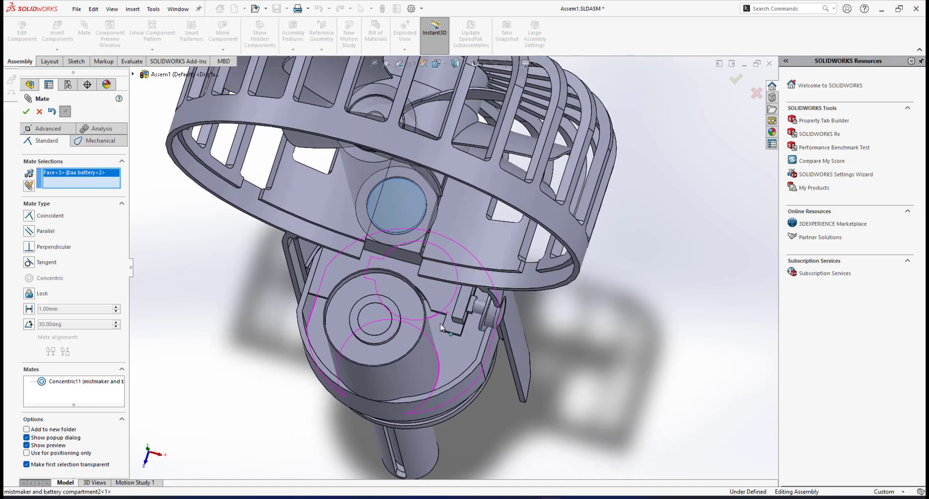
pyautogui.scroll(-6, 440, 329)
pyautogui.click(435, 319)
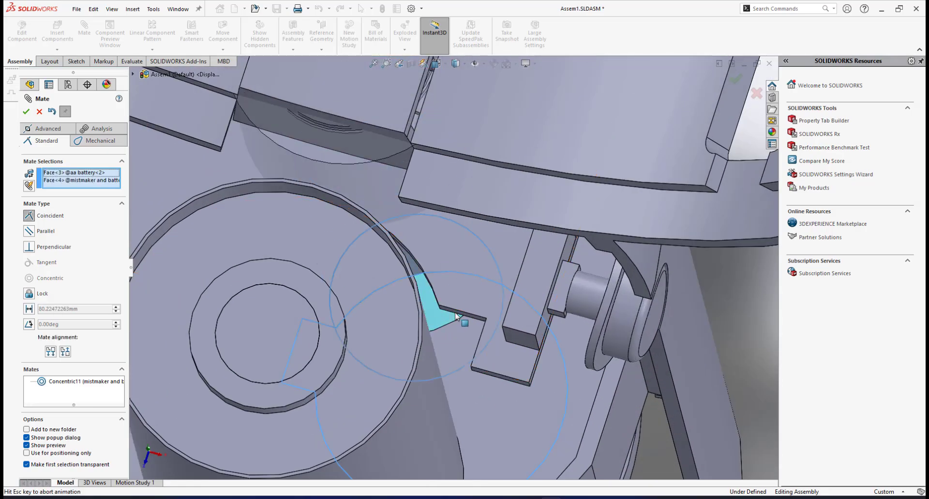
pyautogui.click(581, 314)
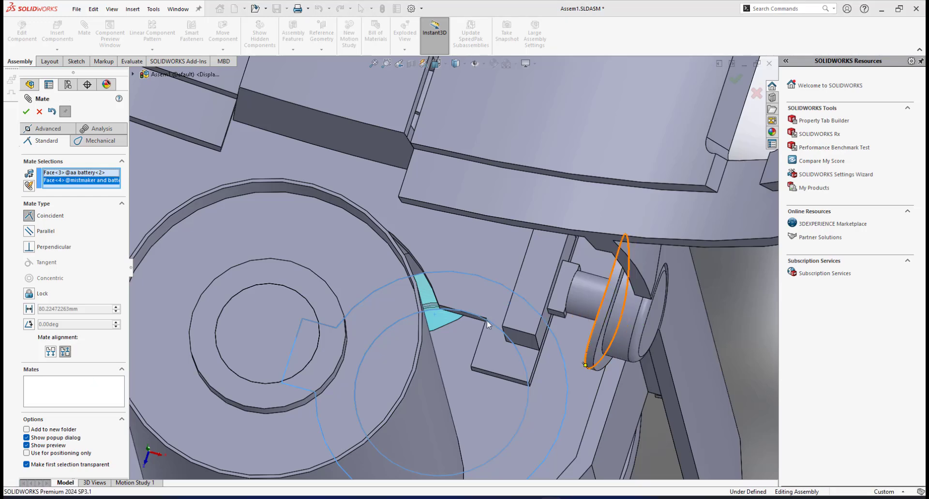
pyautogui.scroll(10, 487, 320)
pyautogui.moveTo(468, 226); pyautogui.dragTo(455, 189, button='middle')
pyautogui.scroll(-1, 455, 189)
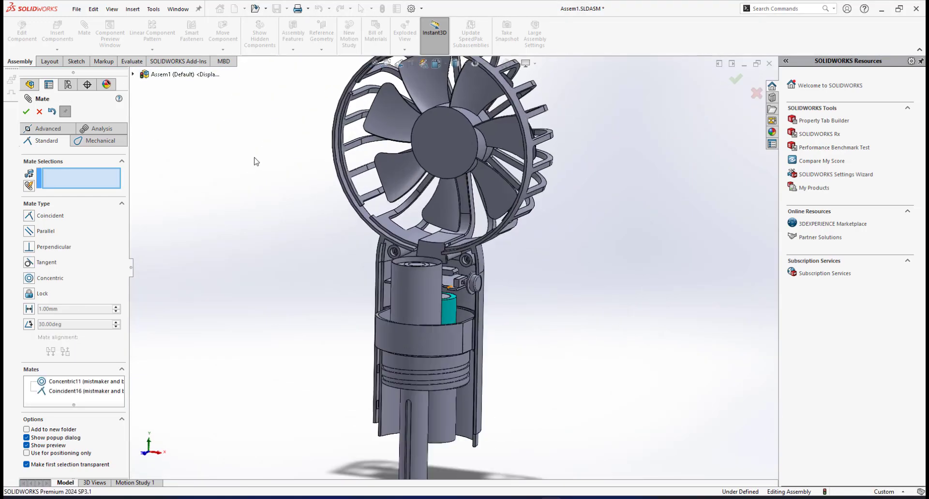
pyautogui.press('Escape')
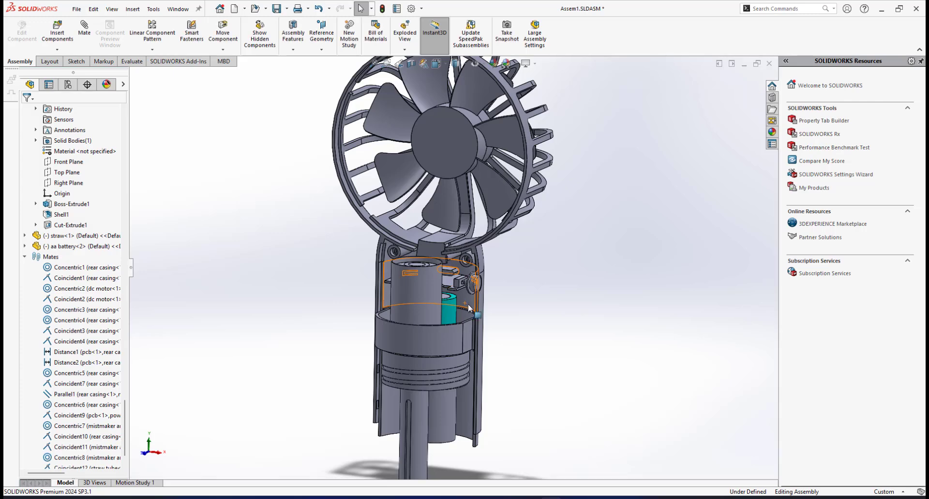
# Save the assembly and inspect the seated battery and the straw inside the mistmaker and battery compartment.
pyautogui.scroll(2, 459, 271)
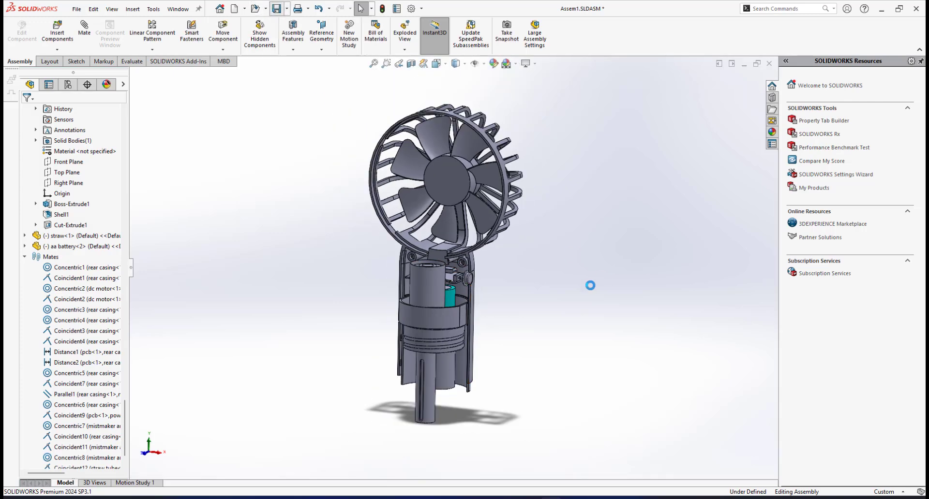
pyautogui.scroll(-1, 426, 304)
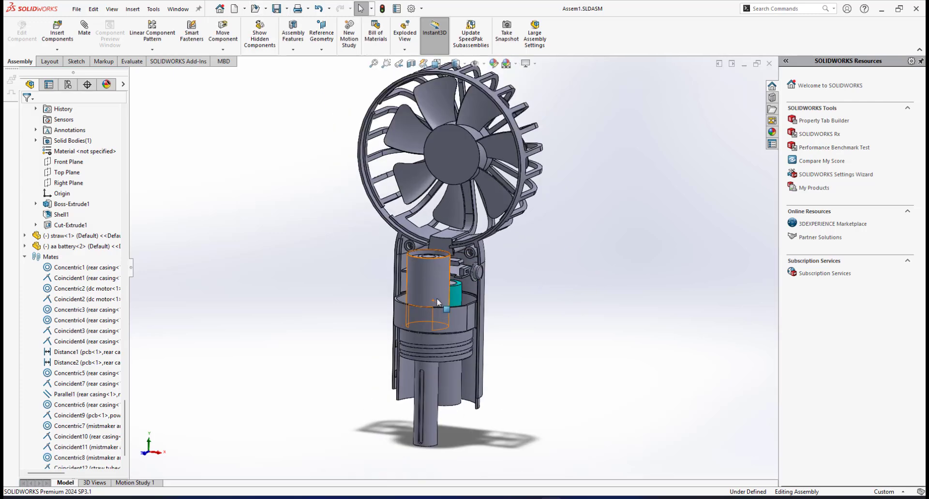
pyautogui.scroll(-2, 448, 347)
pyautogui.scroll(2, 449, 351)
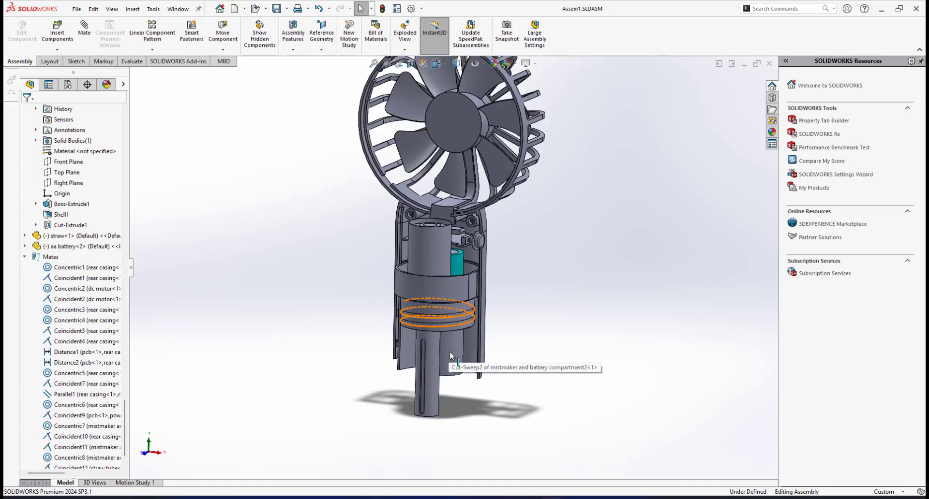
pyautogui.scroll(-1, 448, 300)
pyautogui.scroll(1, 447, 298)
pyautogui.scroll(-5, 448, 300)
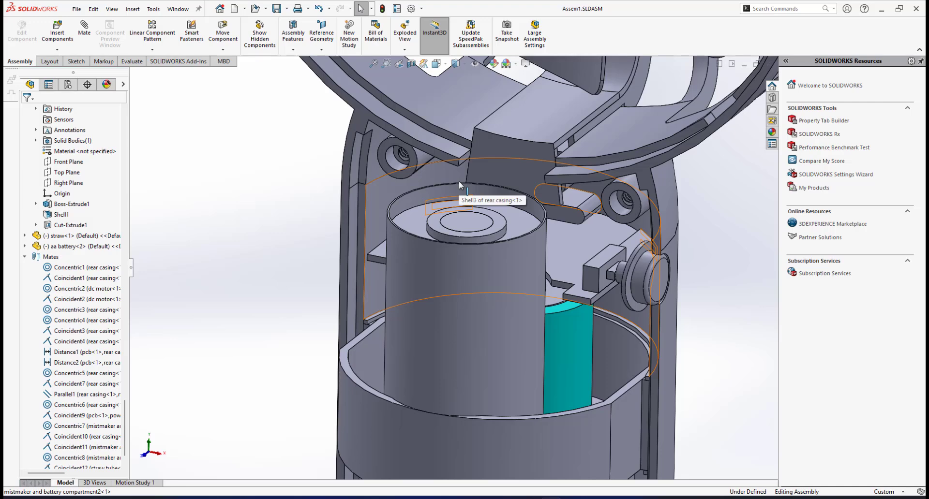
pyautogui.scroll(3, 465, 208)
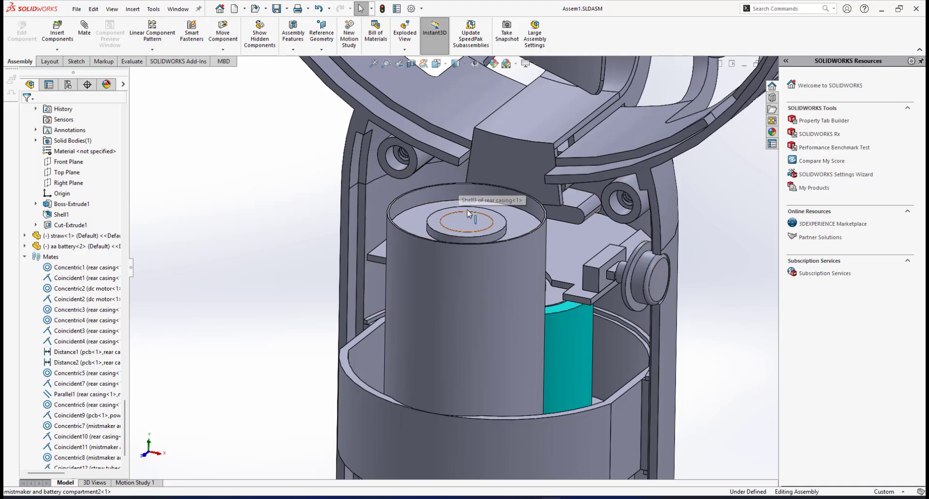
# Insert the ultrasonic atomizer disc.SLDPRT part and place it in the free space beside the fan's rear casing.
pyautogui.click(57, 37)
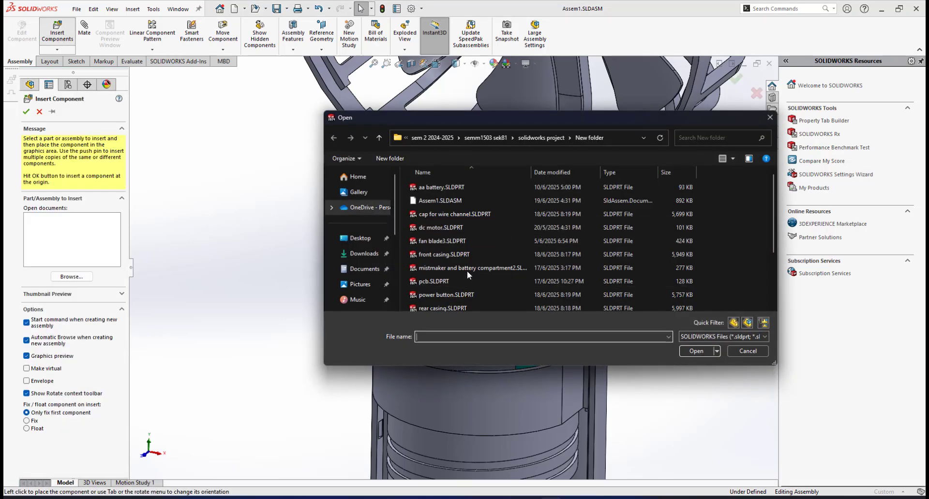
pyautogui.click(496, 279)
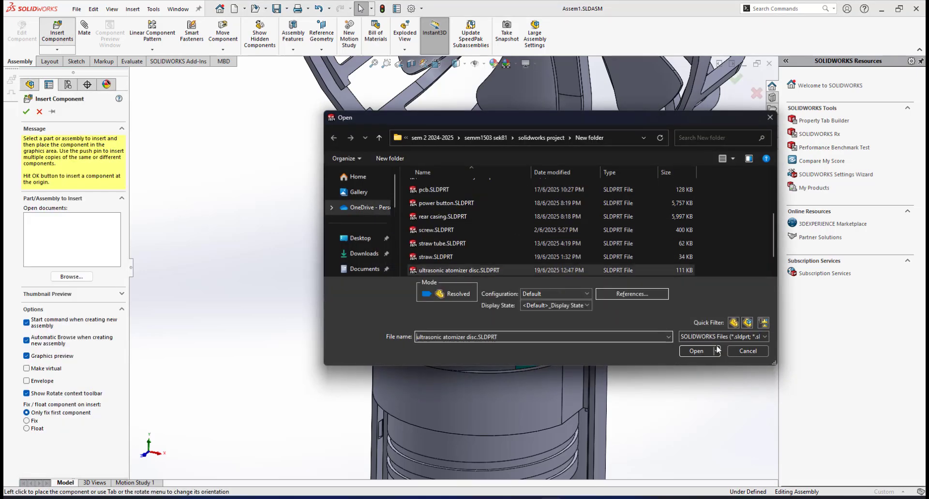
pyautogui.click(697, 351)
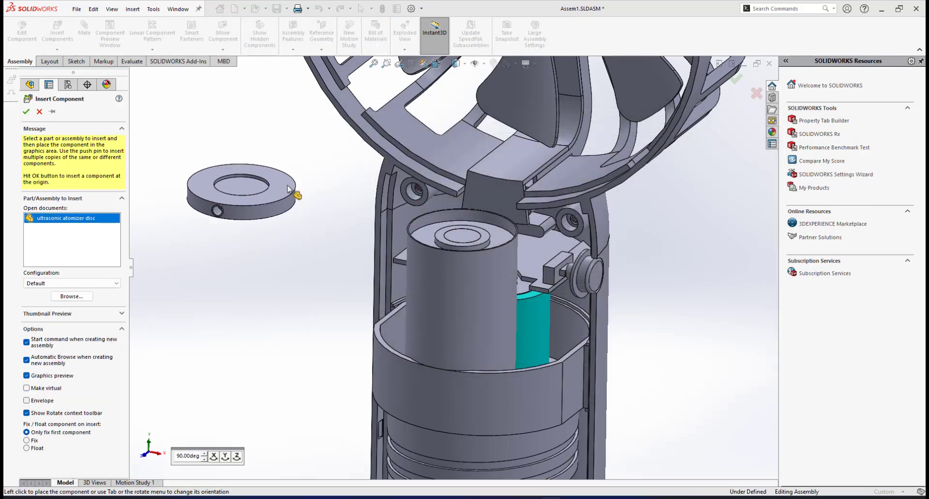
pyautogui.click(250, 205)
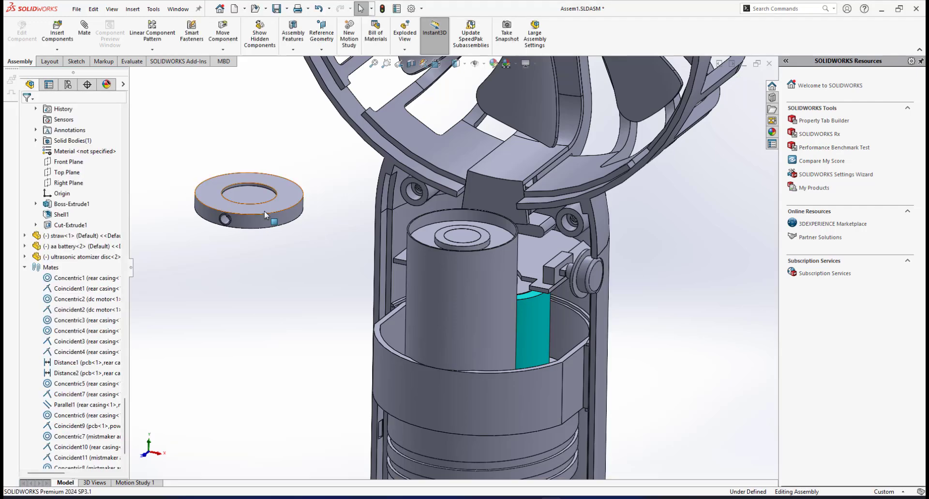
# Examine the ultrasonic atomizer disc, the straw's upper end and the slotted straw tube to see where the disc fits.
pyautogui.press('f')
pyautogui.scroll(-3, 352, 239)
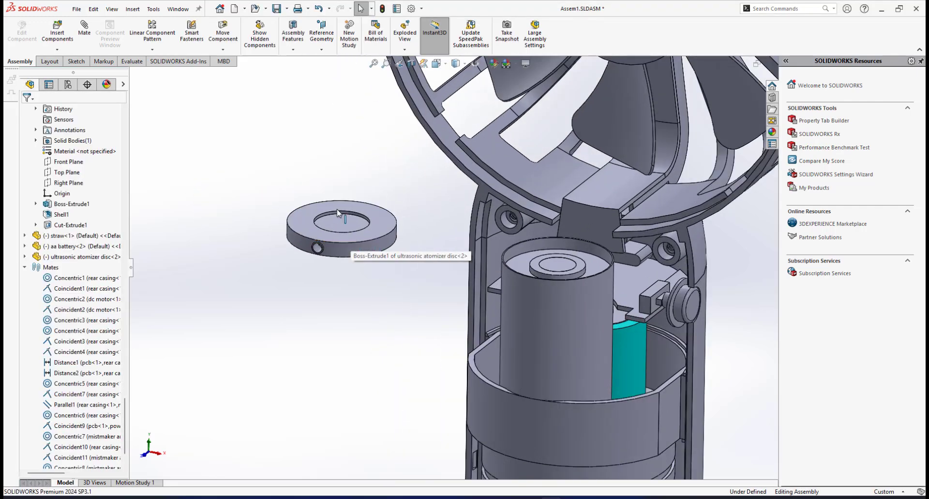
pyautogui.scroll(-1, 341, 220)
pyautogui.scroll(-3, 601, 272)
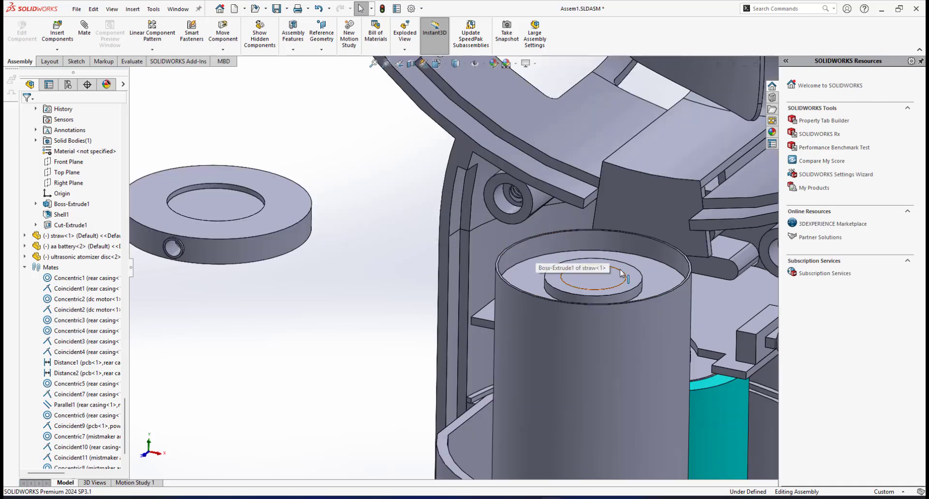
pyautogui.scroll(2, 555, 275)
pyautogui.scroll(3, 558, 279)
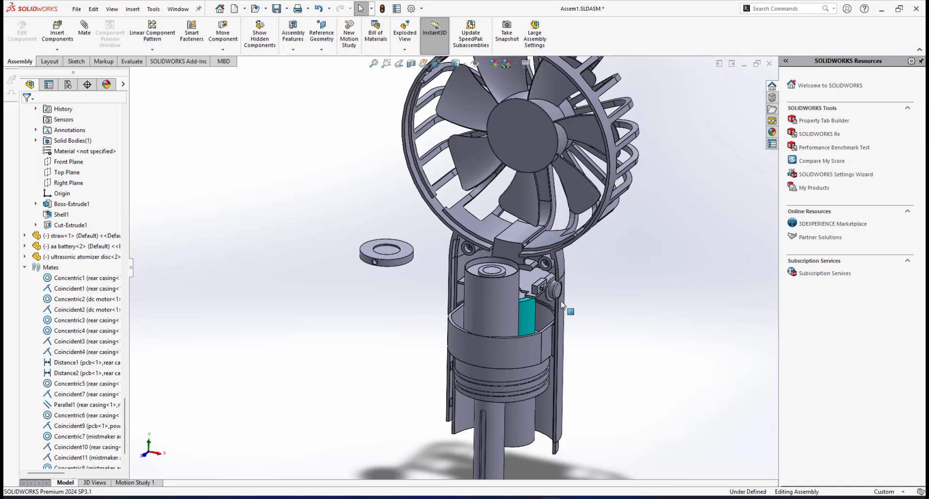
pyautogui.scroll(-1, 466, 394)
pyautogui.scroll(1, 465, 394)
pyautogui.scroll(-4, 466, 395)
pyautogui.scroll(3, 466, 396)
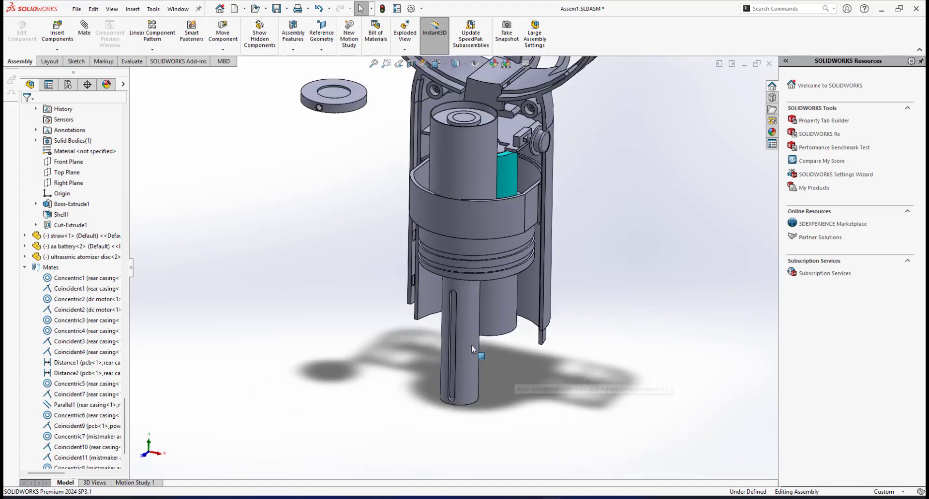
pyautogui.scroll(-3, 471, 345)
pyautogui.scroll(3, 424, 345)
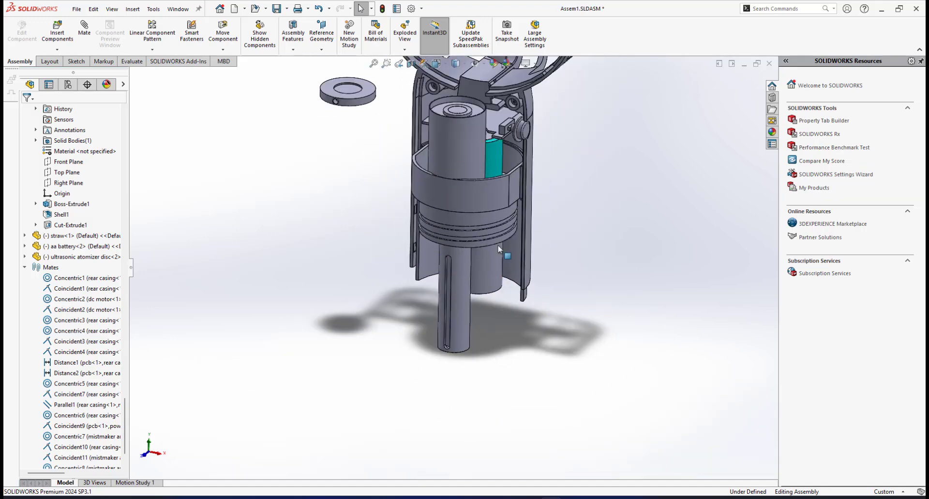
pyautogui.scroll(-2, 470, 260)
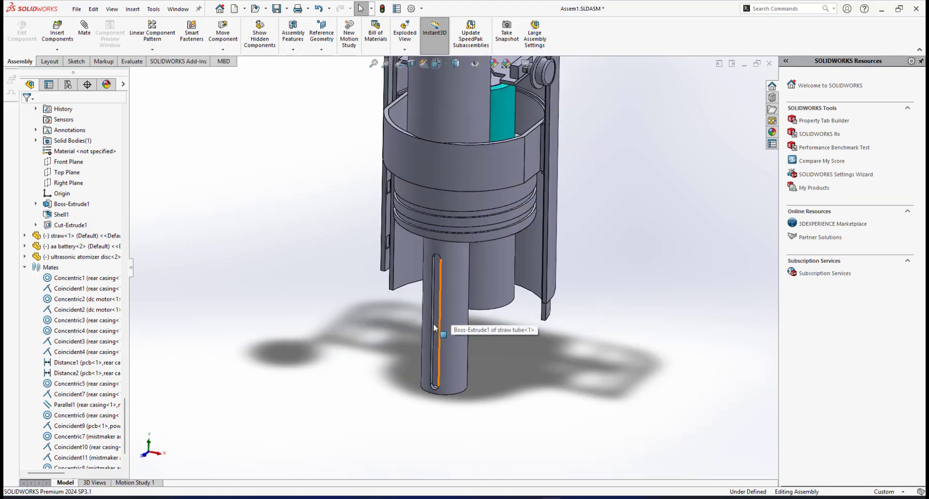
pyautogui.scroll(2, 443, 325)
pyautogui.scroll(-2, 449, 150)
pyautogui.scroll(2, 456, 184)
pyautogui.scroll(-4, 452, 179)
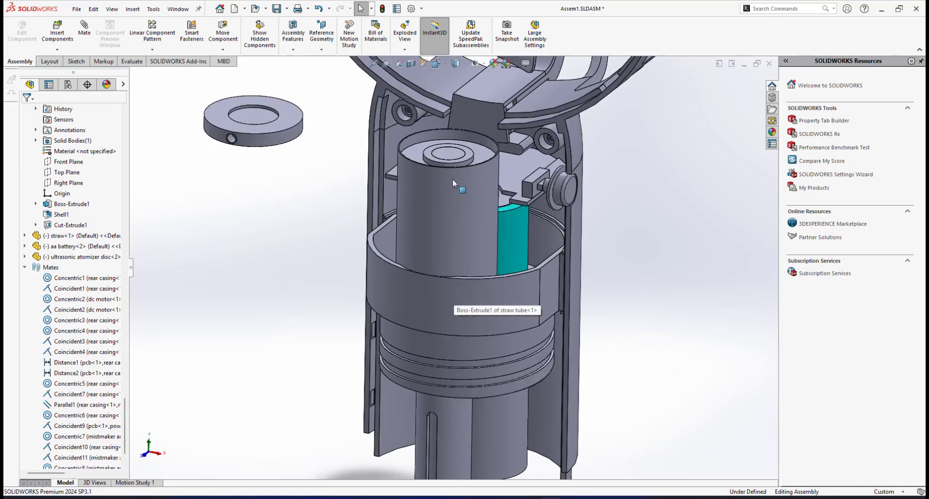
pyautogui.scroll(1, 461, 154)
pyautogui.scroll(-3, 451, 197)
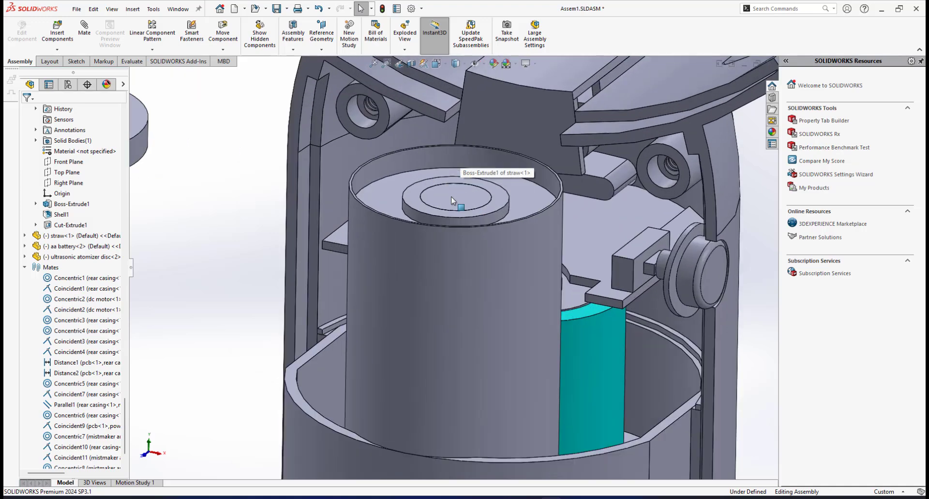
pyautogui.scroll(3, 451, 196)
pyautogui.scroll(-3, 223, 186)
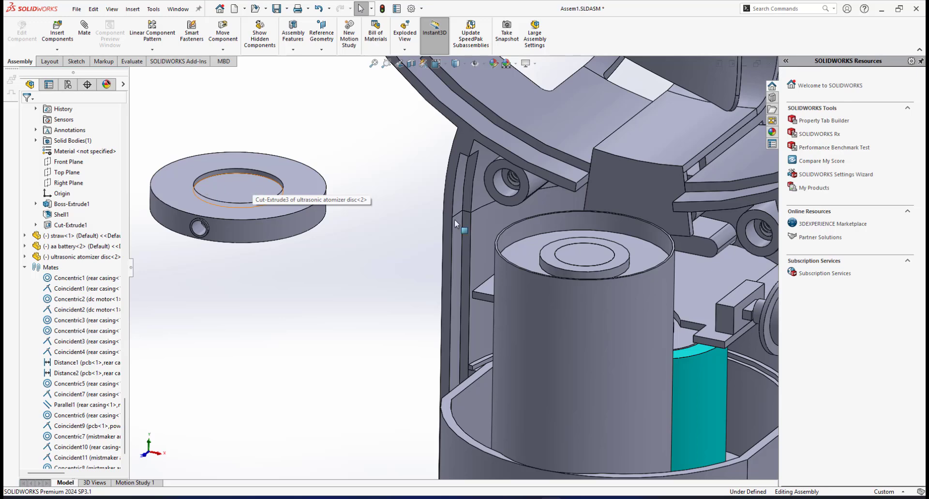
pyautogui.scroll(5, 461, 267)
pyautogui.scroll(3, 461, 267)
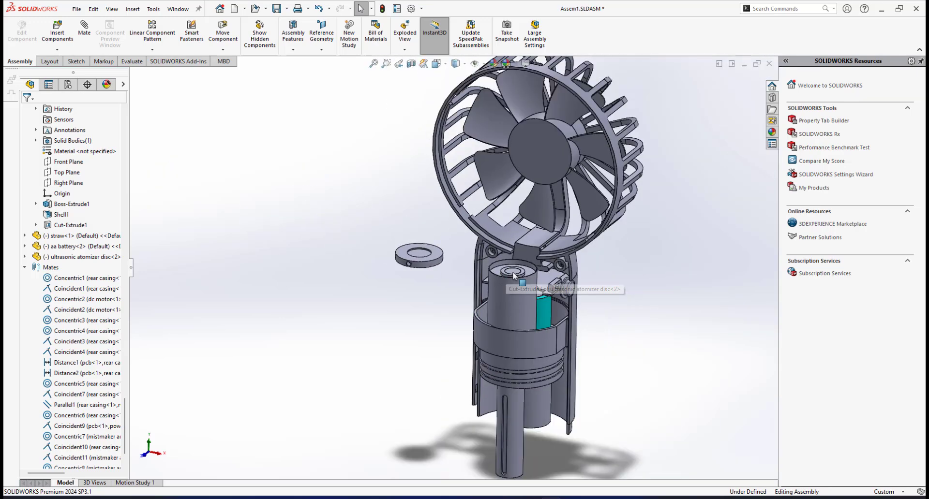
pyautogui.scroll(-3, 460, 267)
pyautogui.scroll(3, 360, 229)
pyautogui.scroll(-2, 359, 229)
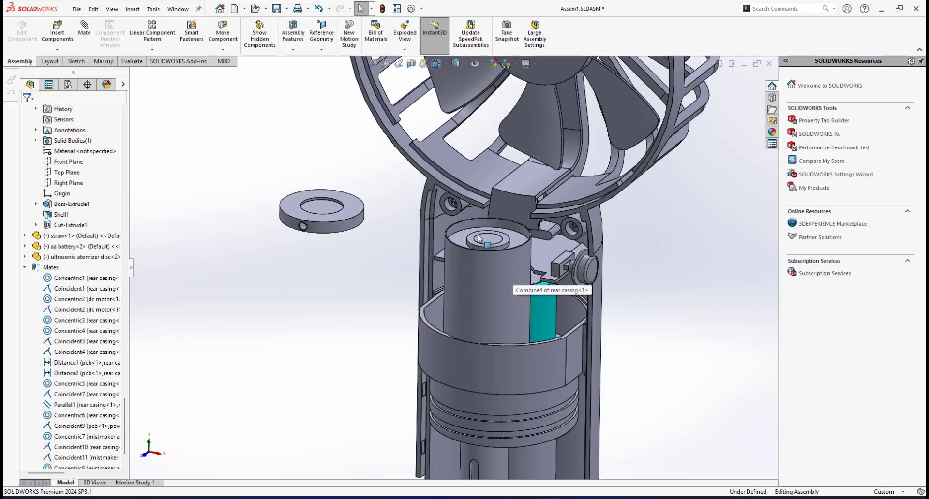
pyautogui.scroll(-2, 478, 238)
pyautogui.scroll(3, 468, 248)
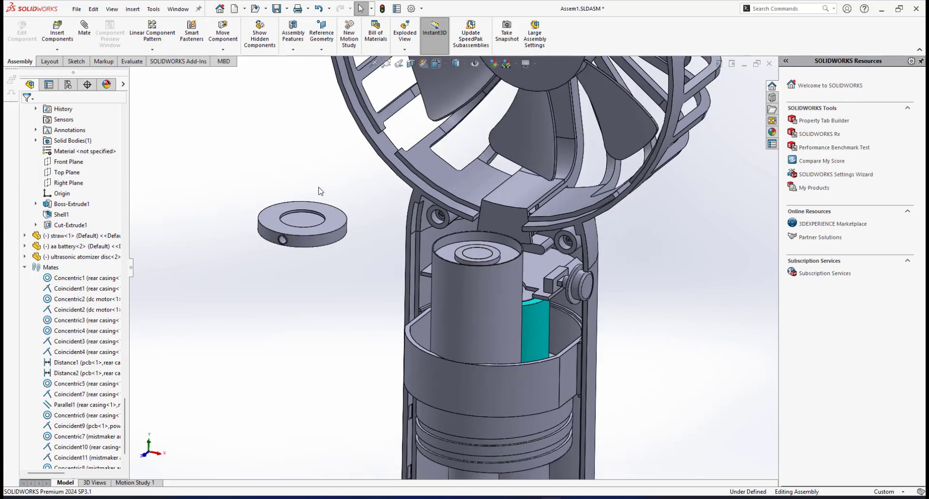
# Add a concentric mate between the ultrasonic atomizer disc's outer cylindrical face and the mistmaker compartment tube's cylindrical face.
pyautogui.click(323, 242)
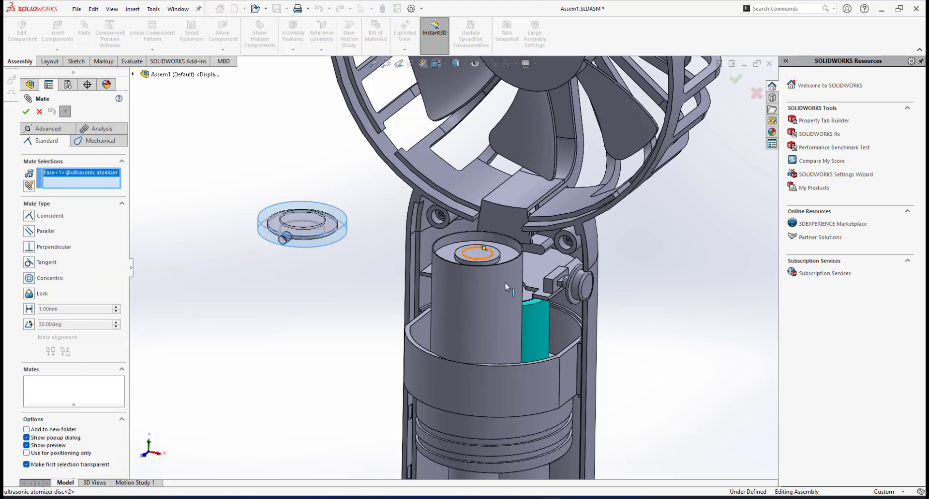
pyautogui.click(479, 289)
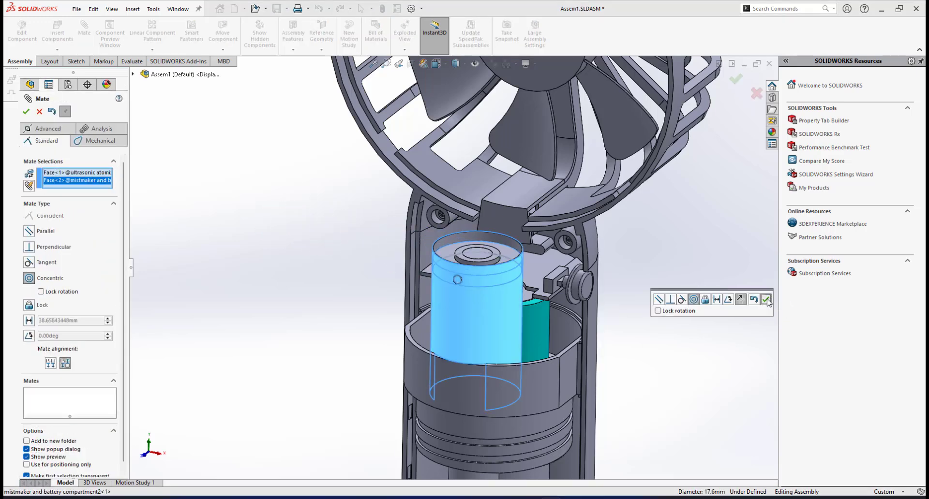
pyautogui.click(767, 300)
# Lift the disc above the tube and make its underside face coincident with the flat ring face inside the mistmaker compartment.
pyautogui.scroll(-3, 478, 264)
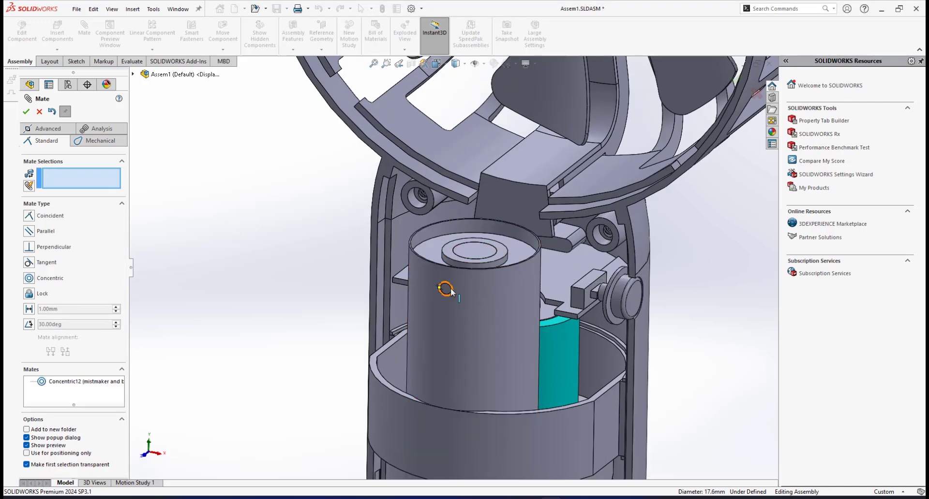
pyautogui.moveTo(451, 290); pyautogui.dragTo(471, 226)
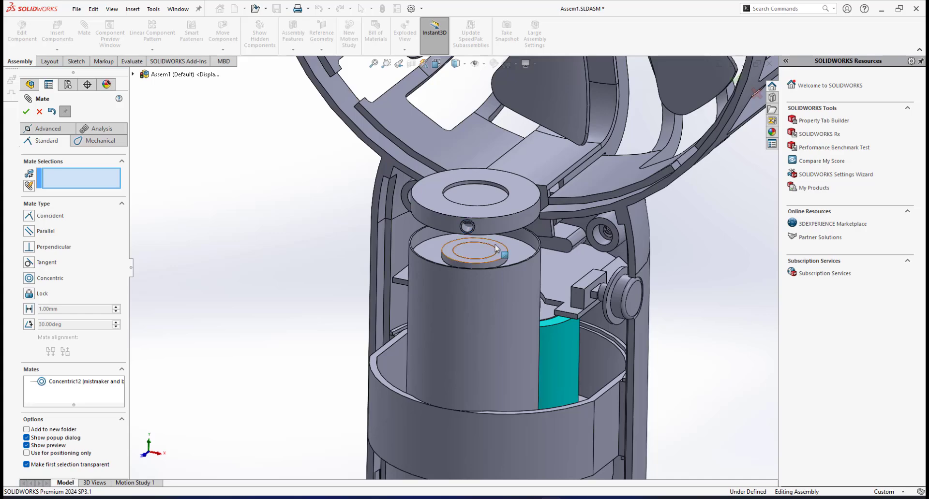
pyautogui.scroll(-2, 495, 248)
pyautogui.moveTo(495, 248); pyautogui.dragTo(339, 380, button='middle')
pyautogui.click(370, 293)
pyautogui.click(339, 382)
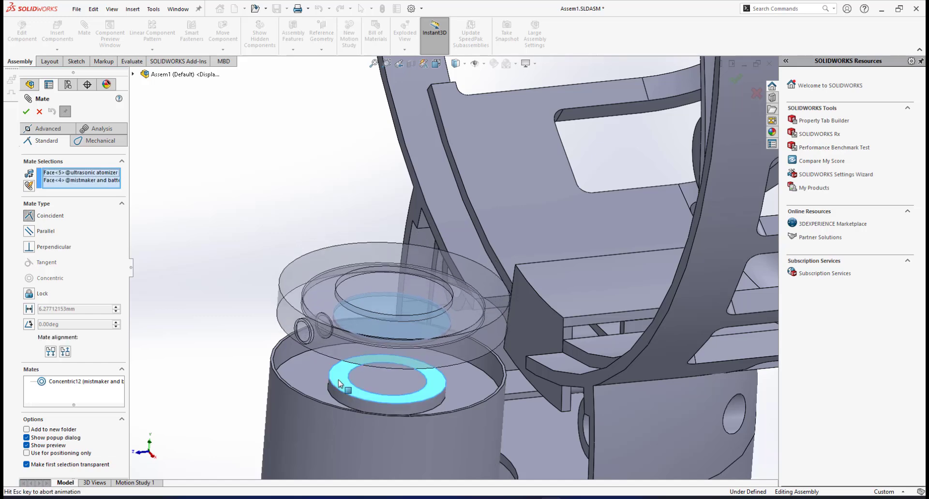
pyautogui.click(327, 394)
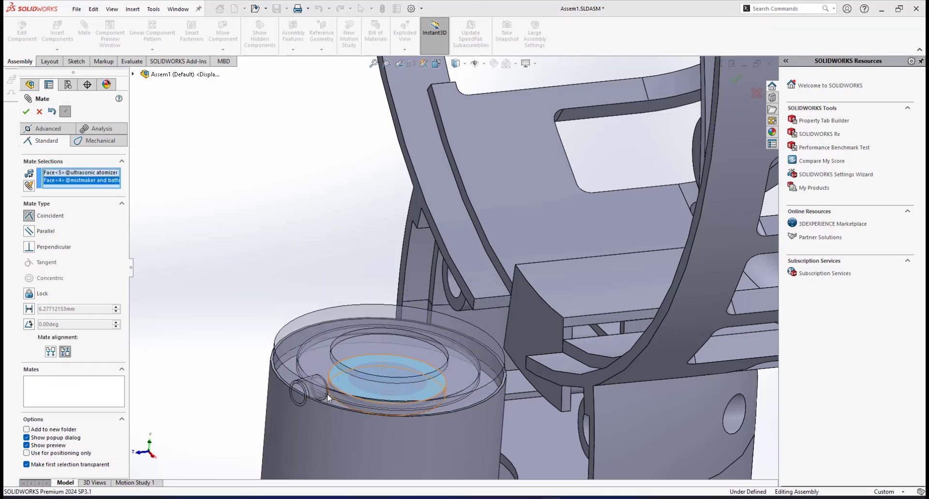
# Finish mating and open the ultrasonic atomizer disc part in its own window.
pyautogui.scroll(-5, 300, 382)
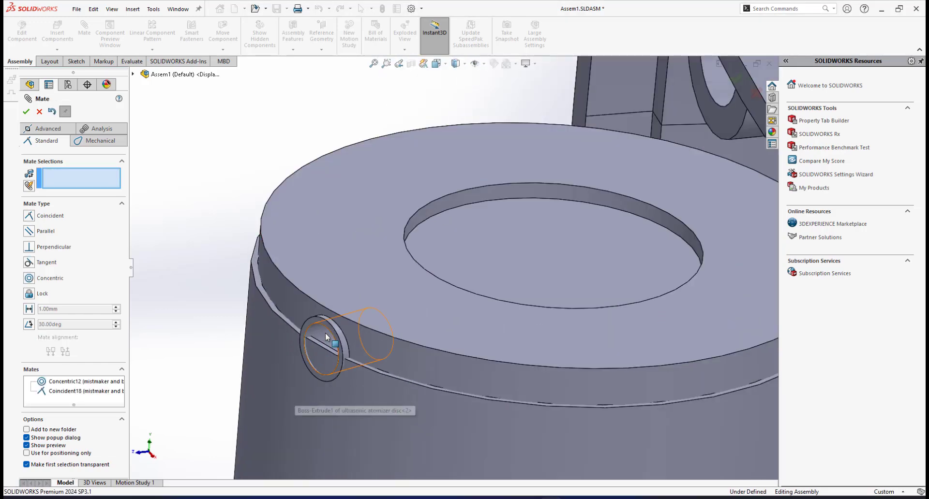
pyautogui.moveTo(326, 333); pyautogui.dragTo(363, 327, button='middle')
pyautogui.scroll(2, 356, 338)
pyautogui.scroll(-6, 359, 322)
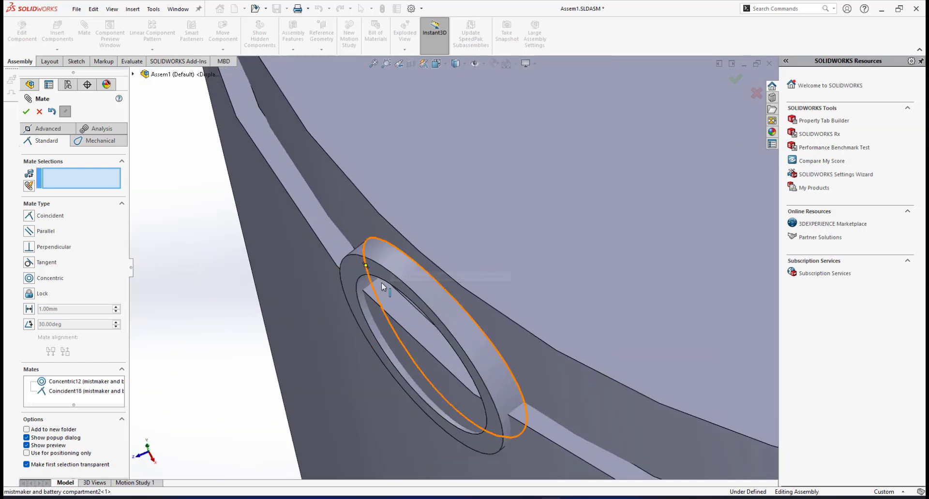
pyautogui.moveTo(432, 295); pyautogui.dragTo(336, 274, button='middle')
pyautogui.scroll(3, 385, 277)
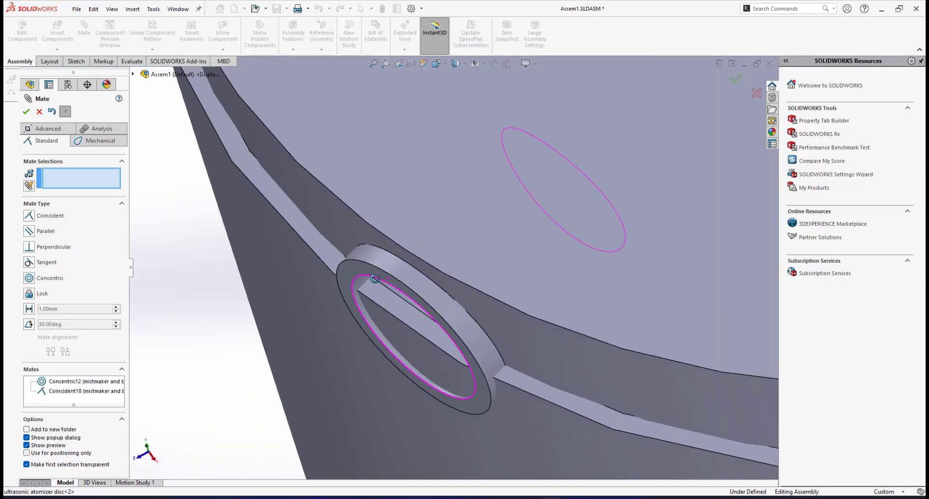
pyautogui.scroll(5, 398, 268)
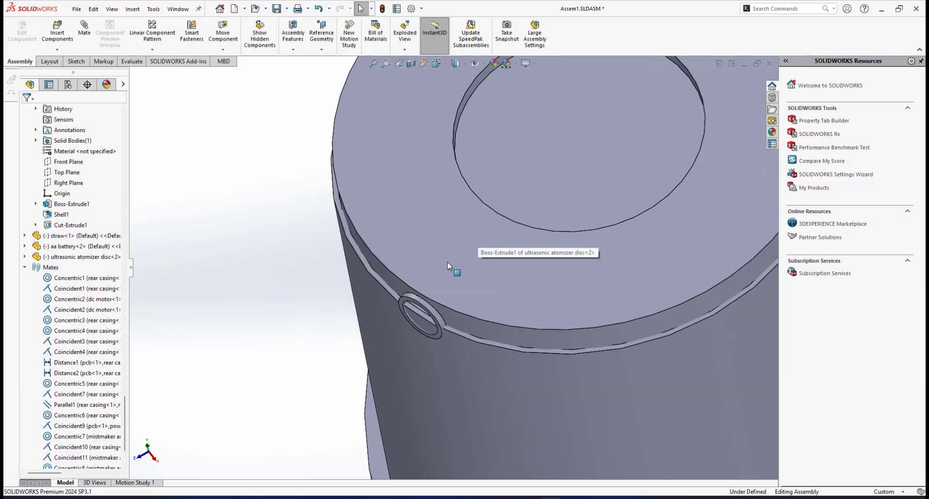
pyautogui.click(447, 264)
pyautogui.click(490, 206)
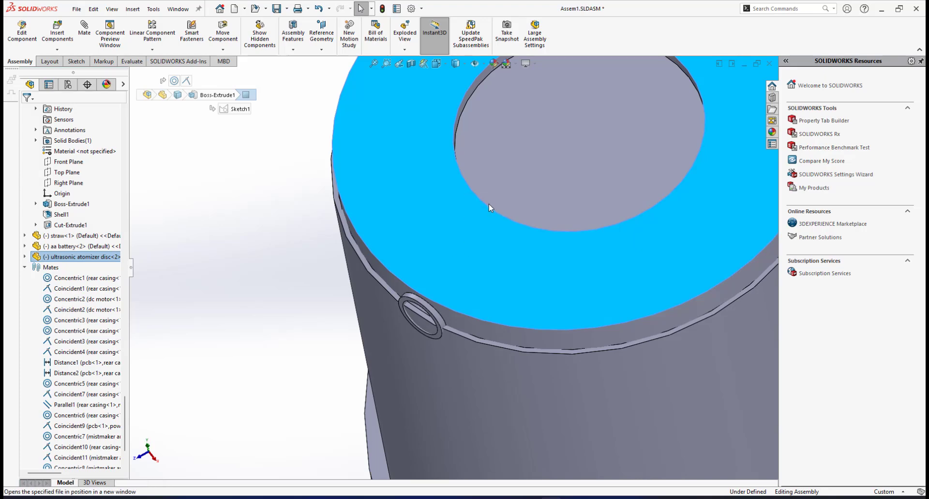
pyautogui.scroll(-4, 362, 370)
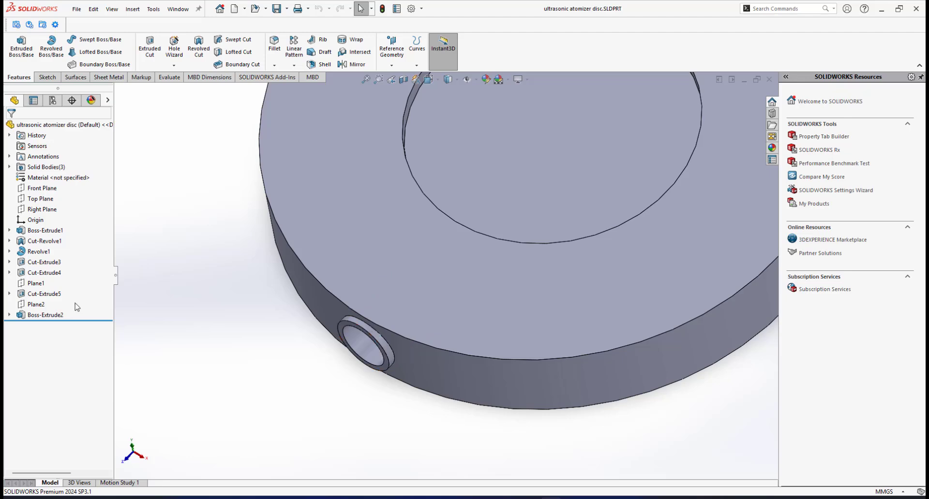
pyautogui.click(45, 315)
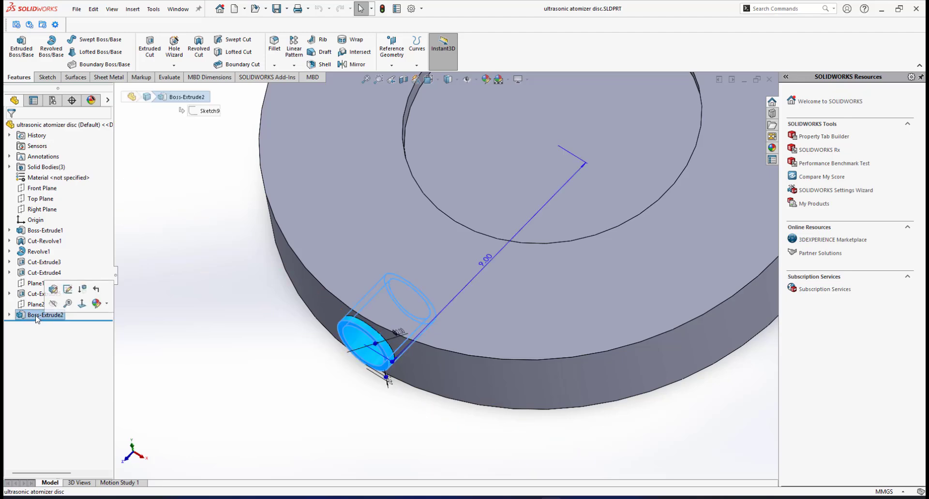
pyautogui.click(20, 317)
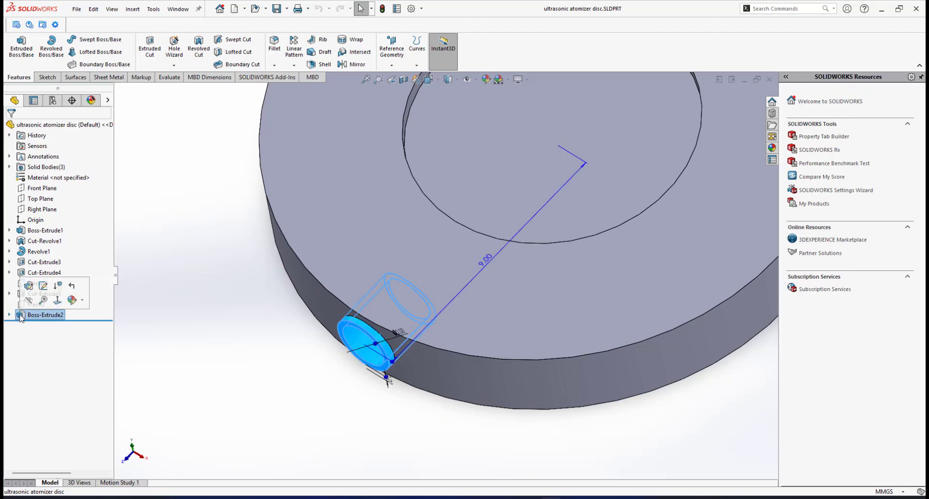
pyautogui.click(28, 287)
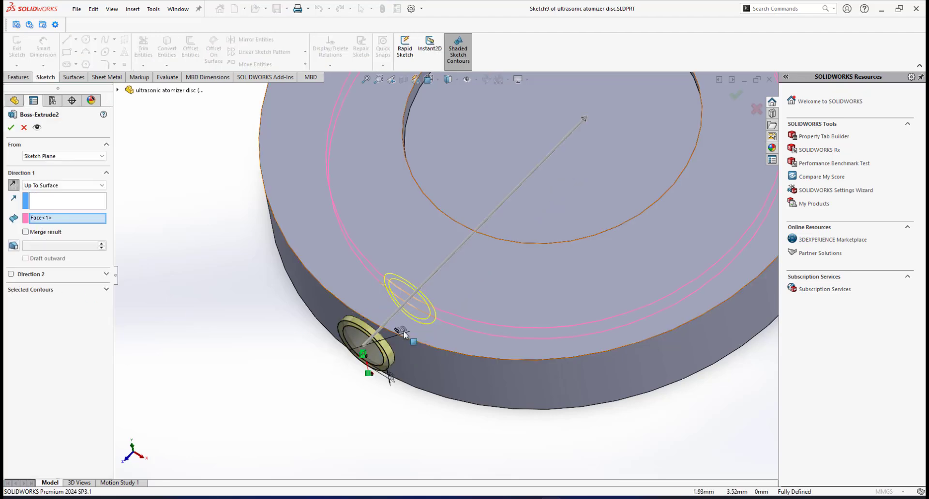
pyautogui.moveTo(368, 324)
pyautogui.mouseDown(button='middle')
pyautogui.moveTo(328, 322)
pyautogui.moveTo(373, 315)
pyautogui.mouseUp(button='middle')
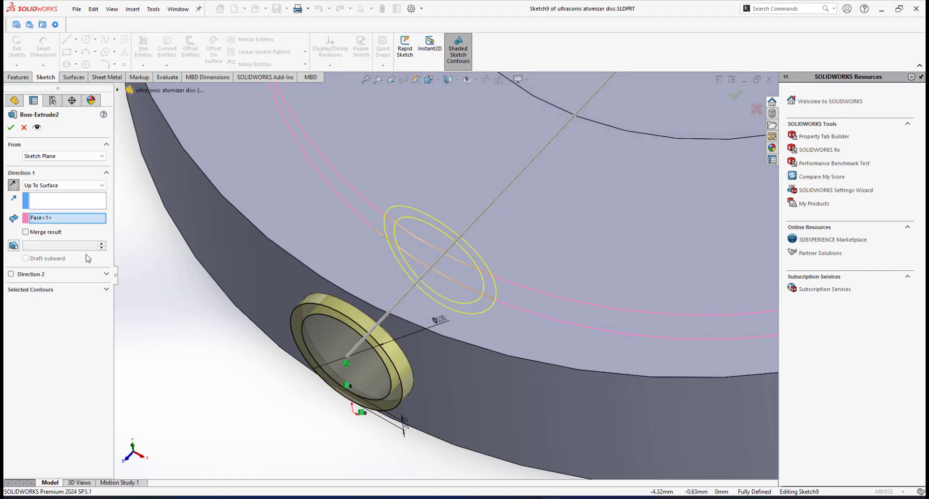
pyautogui.click(24, 127)
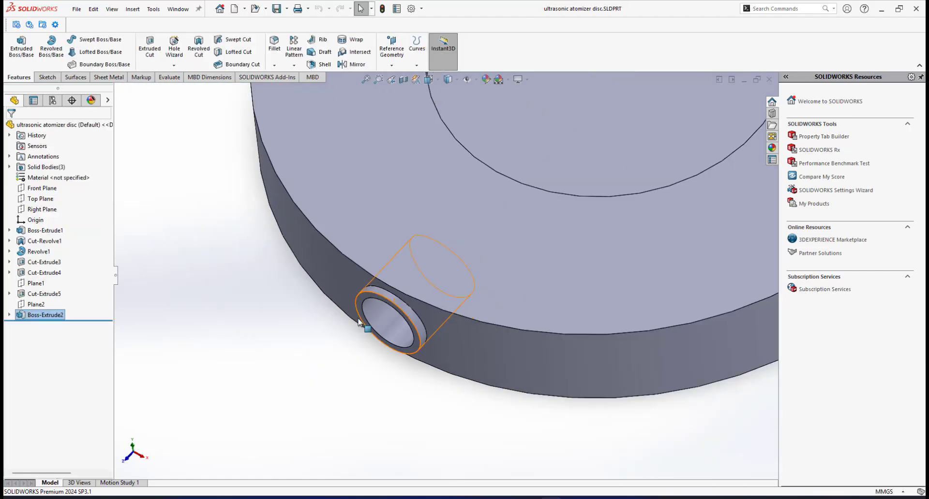
# Set the offset distance of Plane2 in the atomizer disc part to 8.50 mm to shorten the protruding side port.
pyautogui.click(35, 305)
pyautogui.moveTo(308, 308); pyautogui.dragTo(319, 333, button='middle')
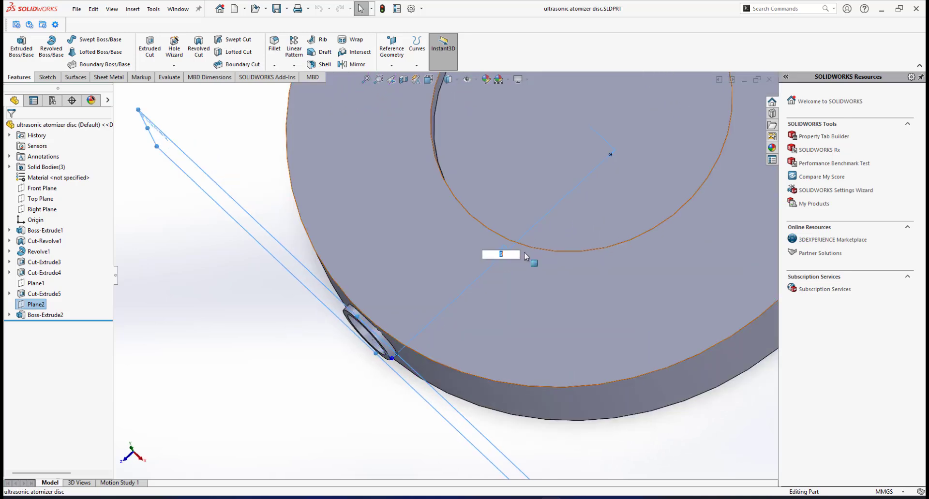
pyautogui.write('50')
pyautogui.press('Return')
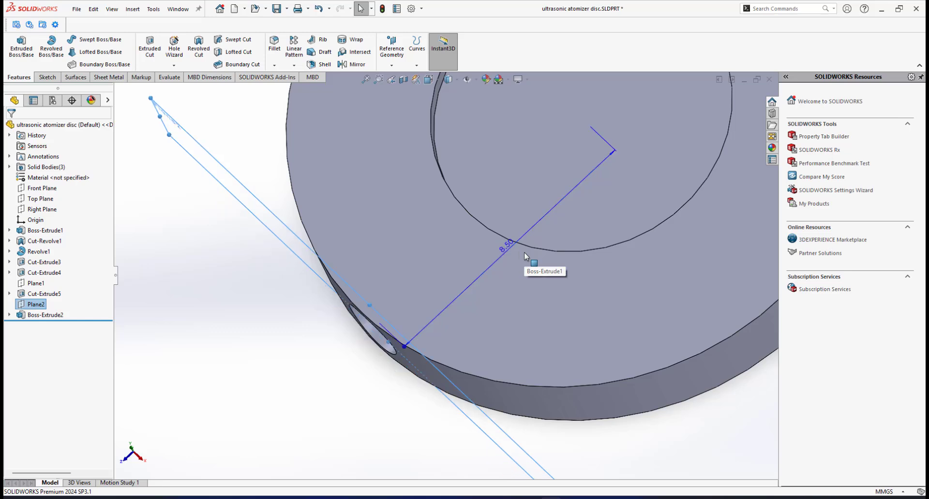
pyautogui.moveTo(380, 314); pyautogui.dragTo(430, 286, button='middle')
pyautogui.scroll(3, 530, 239)
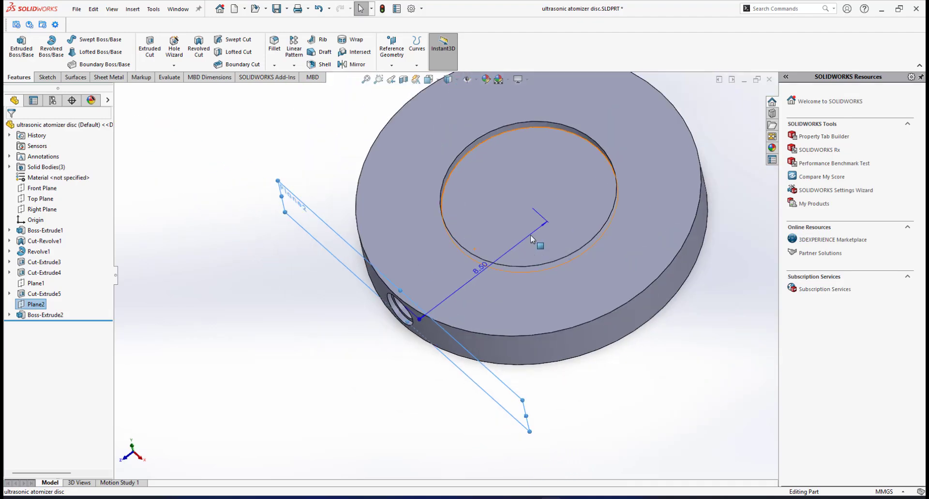
# Save the atomizer disc part, switch back to Assem1.SLDASM and rebuild the assembly.
pyautogui.click(654, 381)
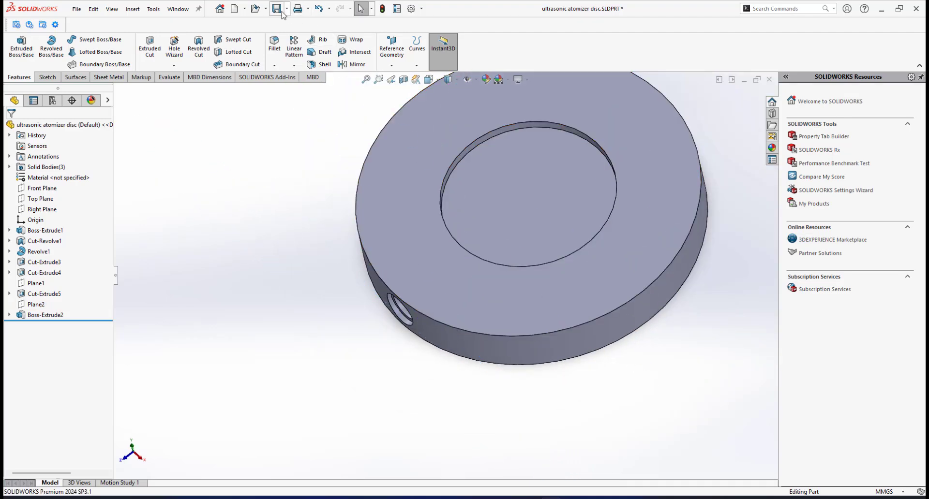
pyautogui.click(173, 10)
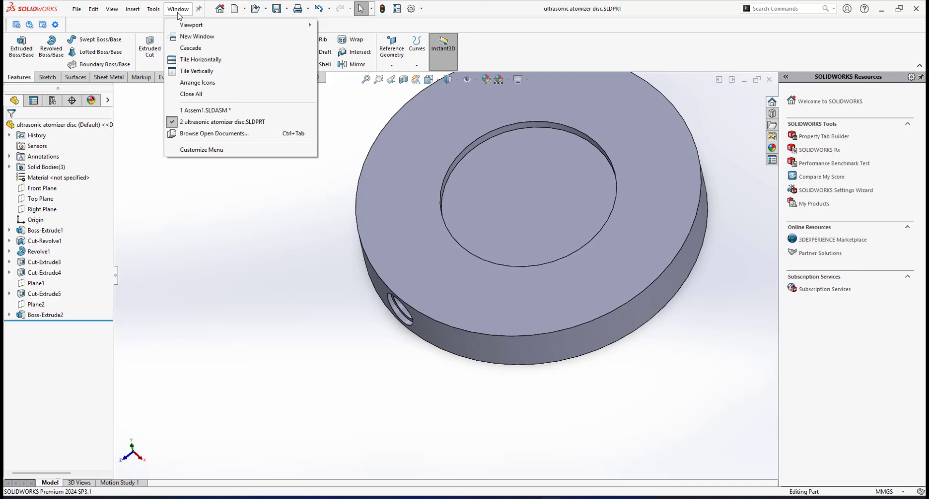
pyautogui.click(183, 110)
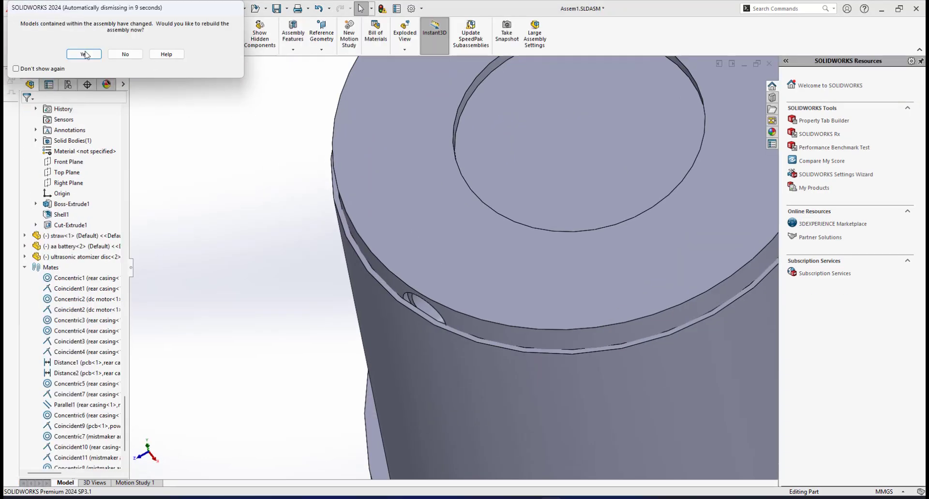
pyautogui.click(84, 54)
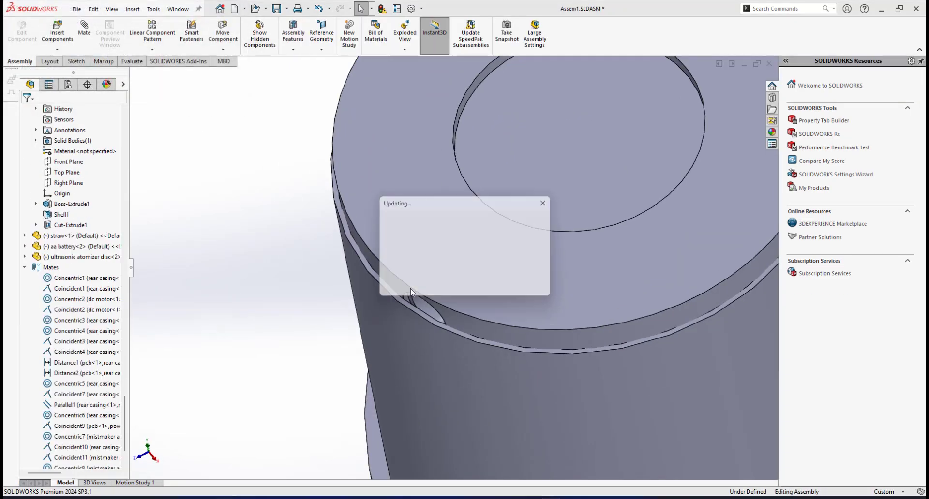
# Examine the seated atomizer disc and the orientation of its side port relative to the tube, straw and rear casing.
pyautogui.scroll(3, 456, 290)
pyautogui.scroll(-1, 470, 295)
pyautogui.moveTo(476, 283); pyautogui.dragTo(509, 313, button='middle')
pyautogui.scroll(4, 510, 313)
pyautogui.moveTo(471, 254); pyautogui.dragTo(428, 279, button='middle')
pyautogui.scroll(-2, 448, 294)
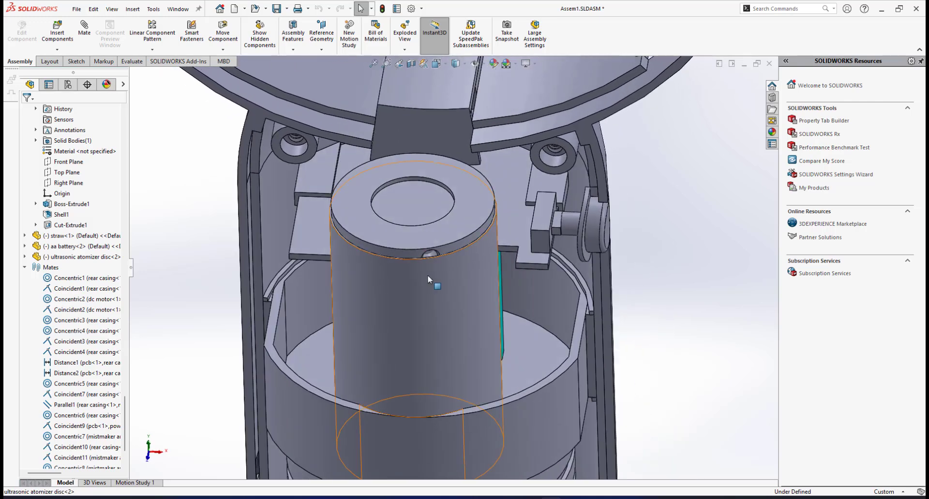
pyautogui.scroll(3, 421, 257)
pyautogui.scroll(-2, 393, 230)
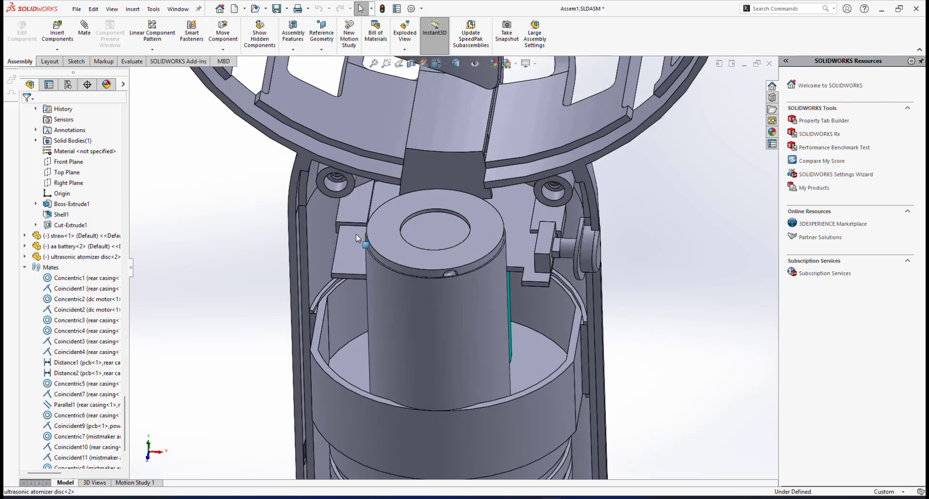
pyautogui.scroll(2, 356, 238)
pyautogui.scroll(-5, 420, 225)
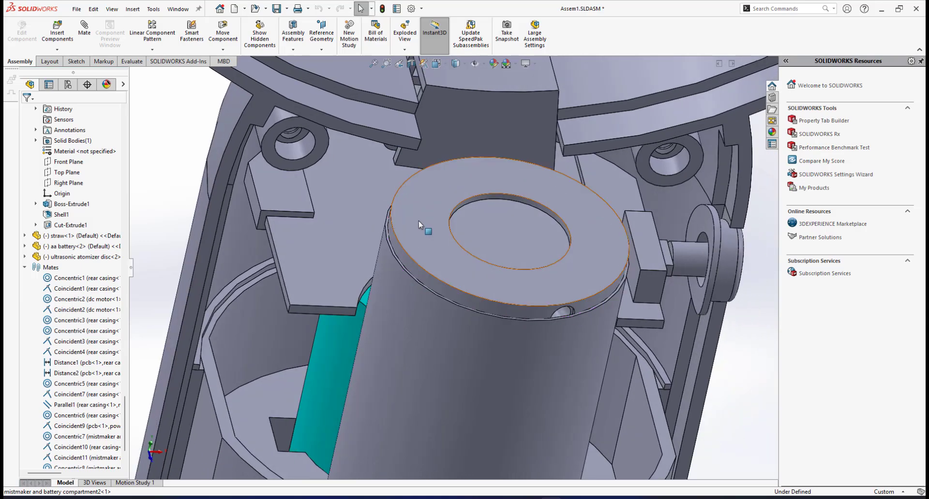
pyautogui.scroll(6, 474, 300)
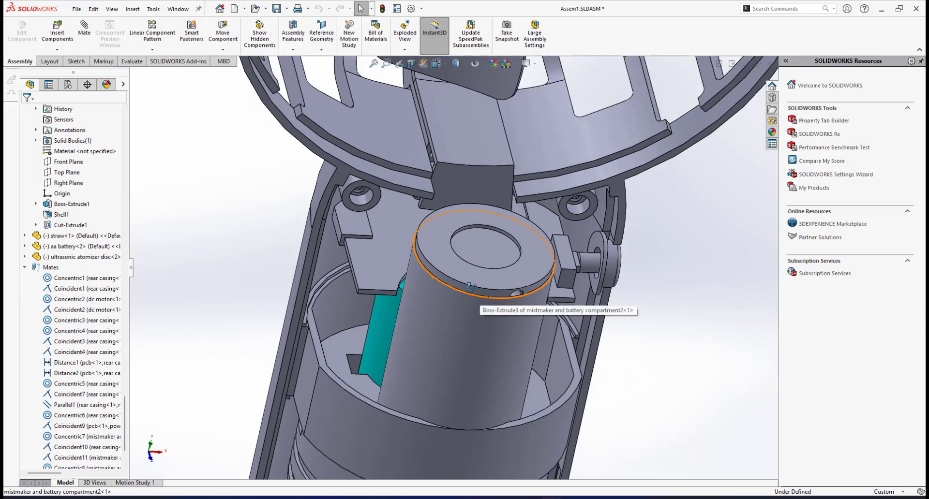
pyautogui.scroll(-2, 565, 304)
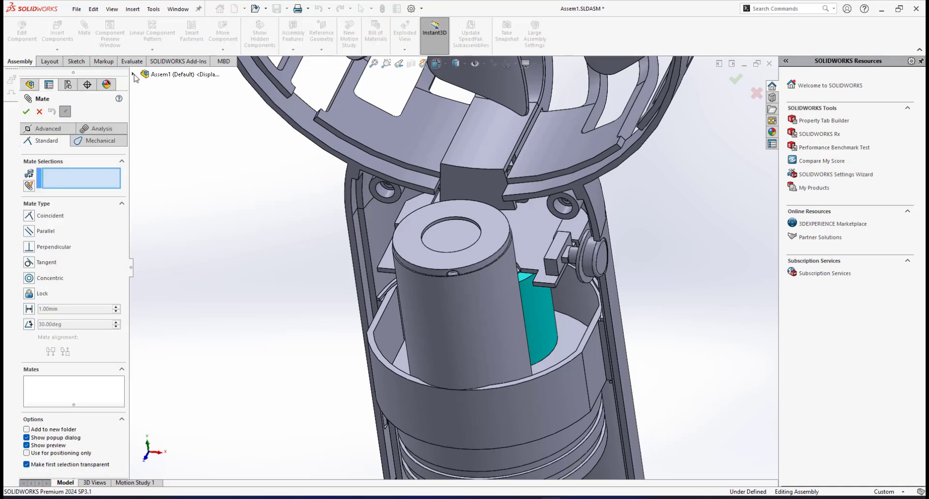
# Mate the Right Plane of the ultrasonic atomizer disc parallel to the Front Plane of the rear casing and finish mating.
pyautogui.click(134, 75)
pyautogui.click(152, 159)
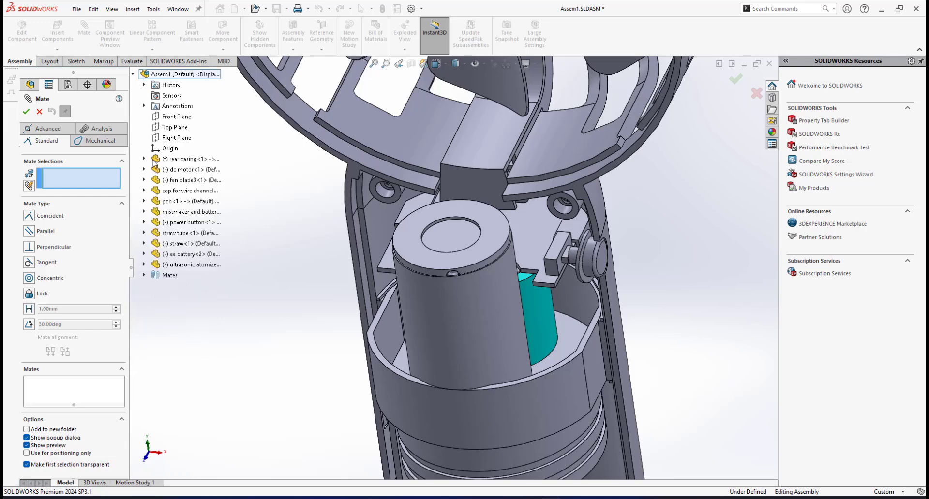
pyautogui.click(144, 265)
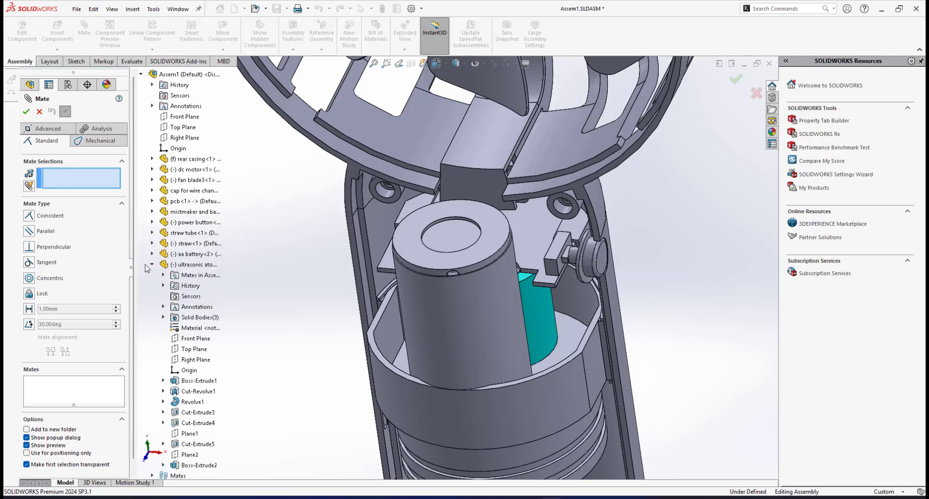
pyautogui.click(196, 360)
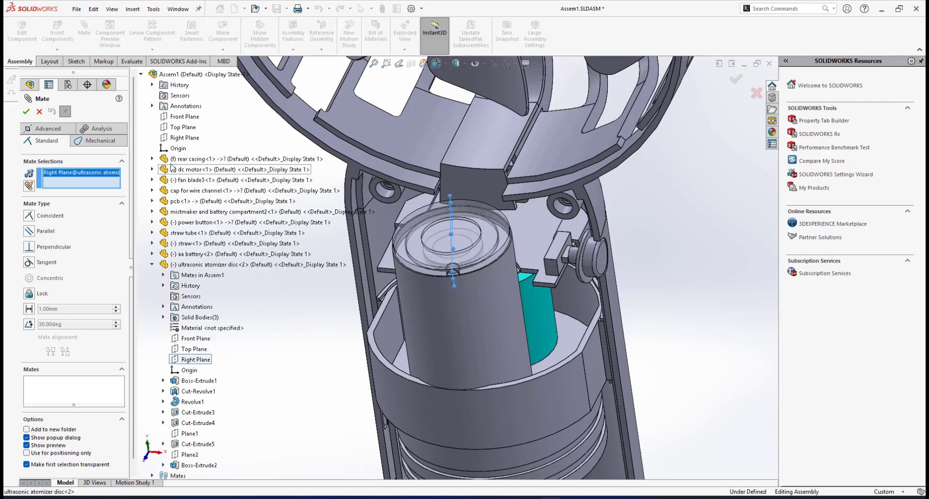
pyautogui.click(153, 160)
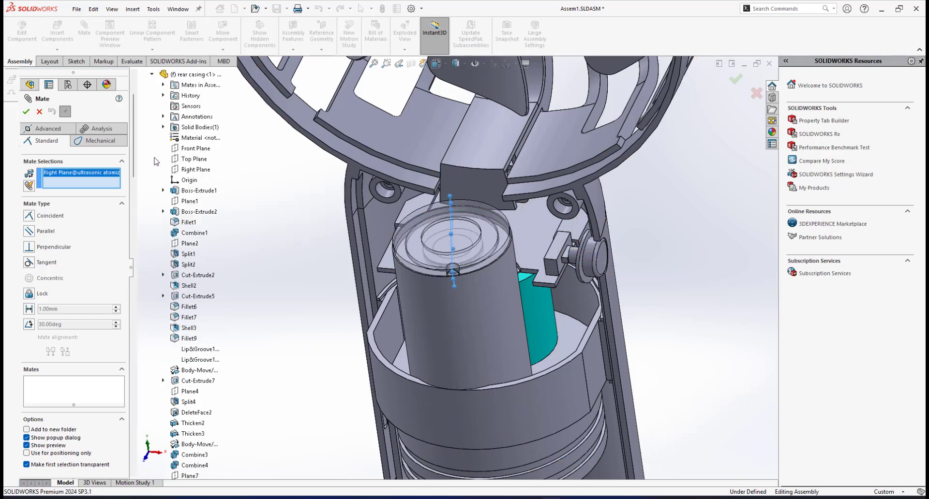
pyautogui.click(190, 149)
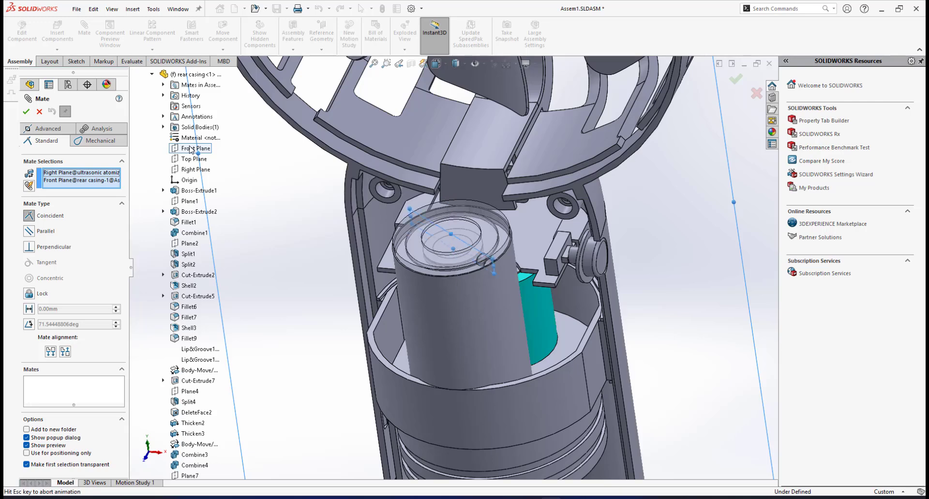
pyautogui.click(51, 352)
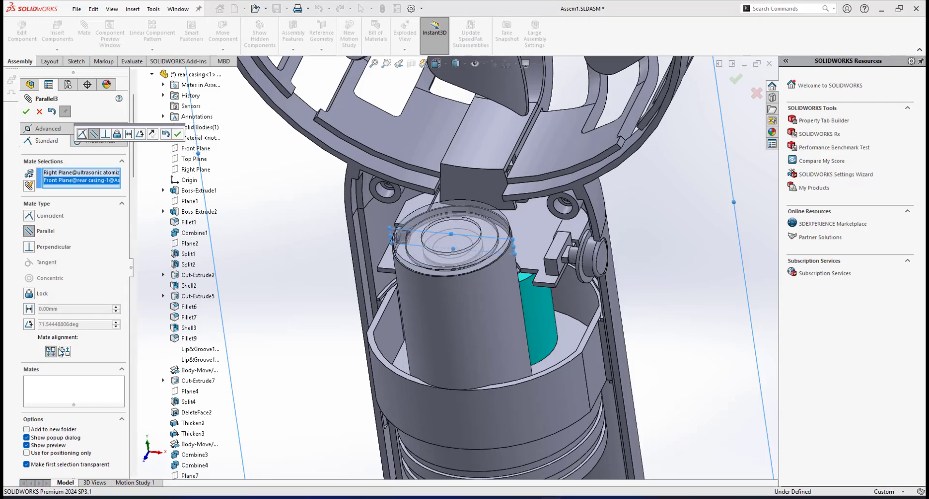
pyautogui.click(179, 134)
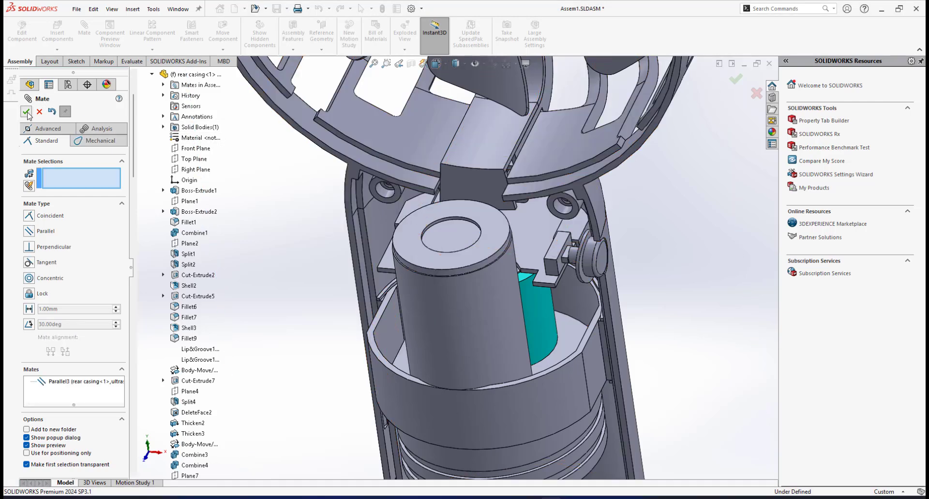
pyautogui.press('Escape')
# Check the atomizer disc's orientation on the mistmaker compartment from several sides and save the assembly.
pyautogui.scroll(-2, 408, 252)
pyautogui.moveTo(424, 254); pyautogui.dragTo(490, 249, button='middle')
pyautogui.scroll(-2, 407, 244)
pyautogui.moveTo(374, 243)
pyautogui.mouseDown(button='middle')
pyautogui.moveTo(403, 247)
pyautogui.moveTo(370, 248)
pyautogui.moveTo(367, 238)
pyautogui.moveTo(378, 237)
pyautogui.mouseUp(button='middle')
pyautogui.scroll(-3, 381, 250)
pyautogui.scroll(-3, 372, 252)
pyautogui.scroll(-1, 376, 247)
pyautogui.scroll(6, 378, 236)
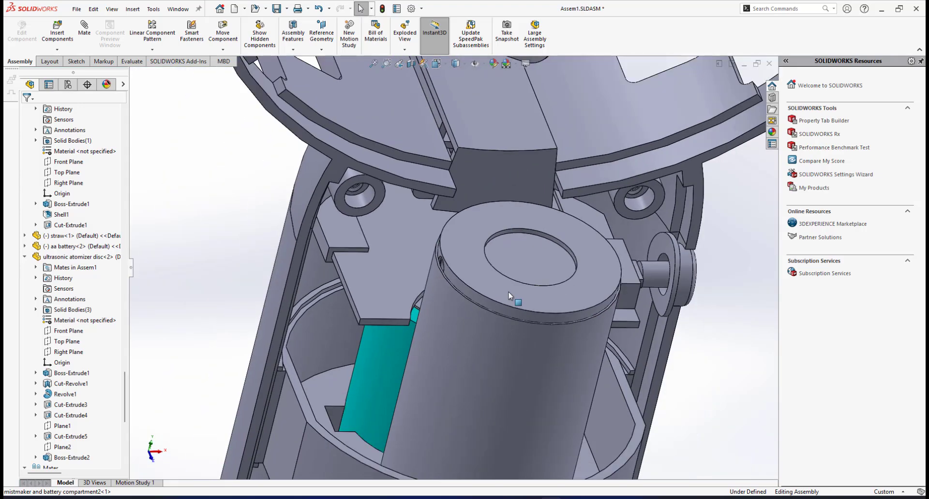
pyautogui.moveTo(509, 296); pyautogui.dragTo(556, 259, button='middle')
pyautogui.scroll(10, 562, 250)
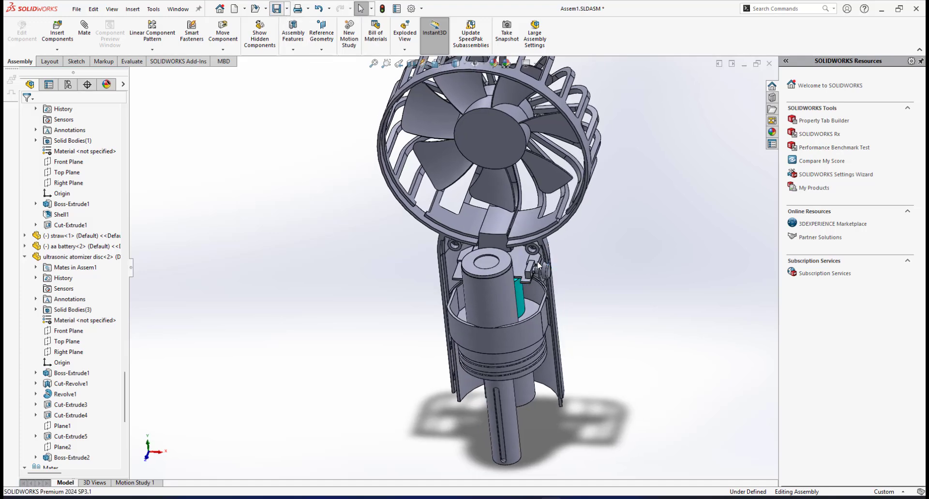
pyautogui.scroll(-2, 507, 253)
pyautogui.scroll(2, 503, 283)
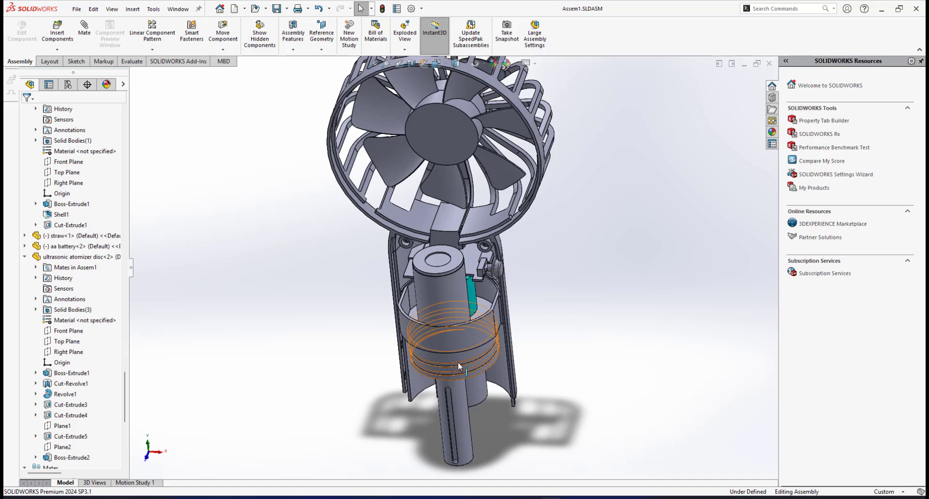
# Insert the water container4 part and place it beside the lower end of the fan handle.
pyautogui.scroll(-5, 465, 290)
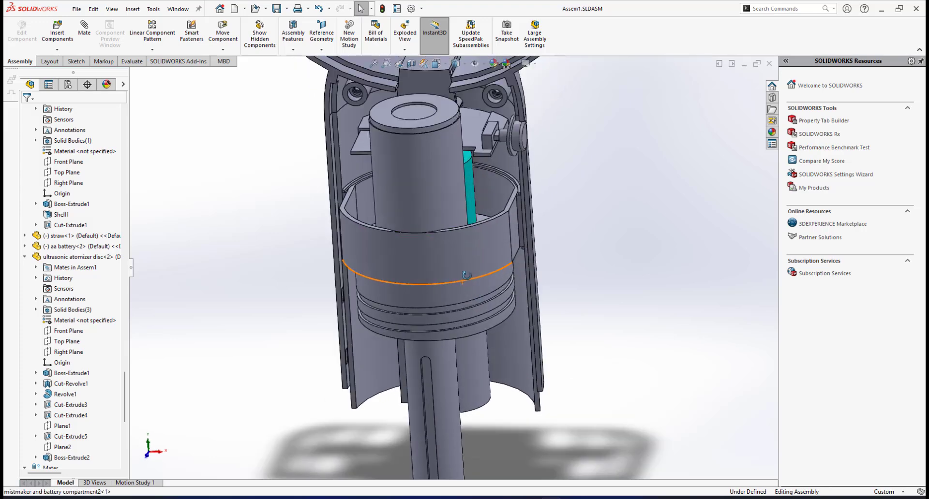
pyautogui.moveTo(466, 276); pyautogui.dragTo(477, 274, button='middle')
pyautogui.scroll(-4, 509, 274)
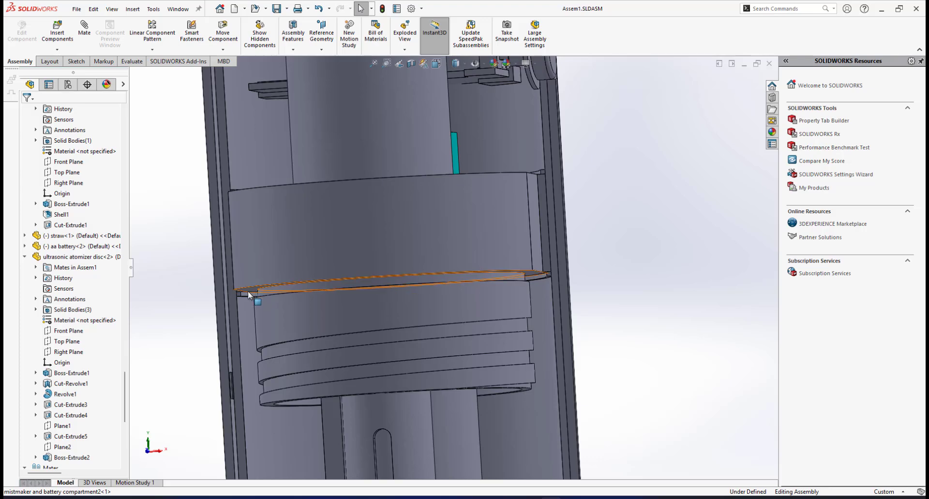
pyautogui.scroll(10, 248, 291)
pyautogui.moveTo(454, 341); pyautogui.dragTo(490, 295, button='middle')
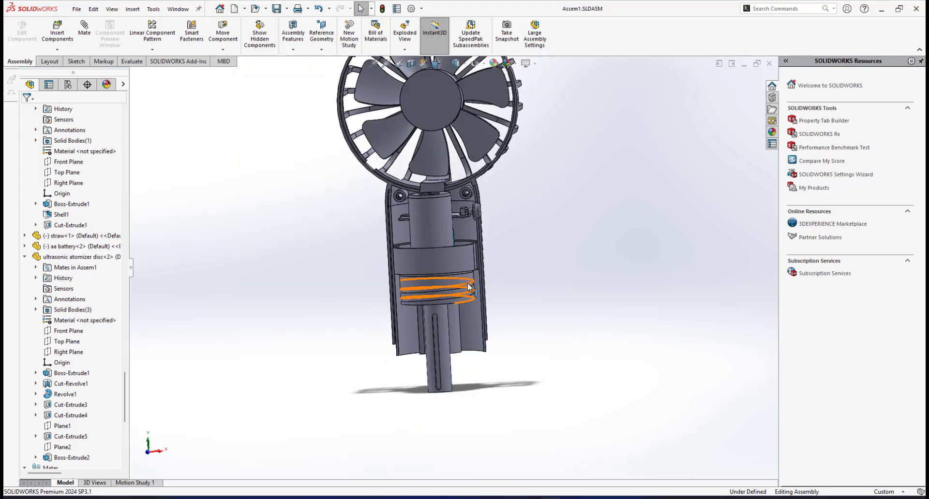
pyautogui.scroll(-1, 471, 288)
pyautogui.click(57, 32)
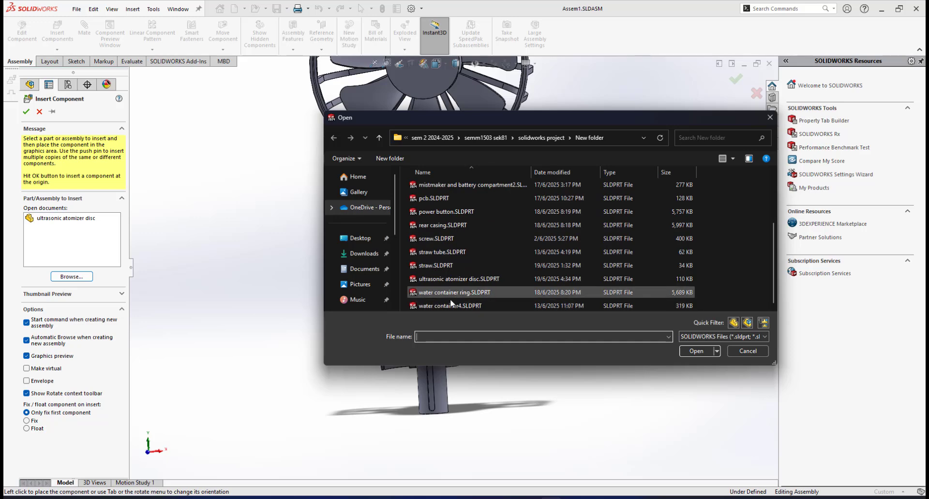
pyautogui.click(449, 304)
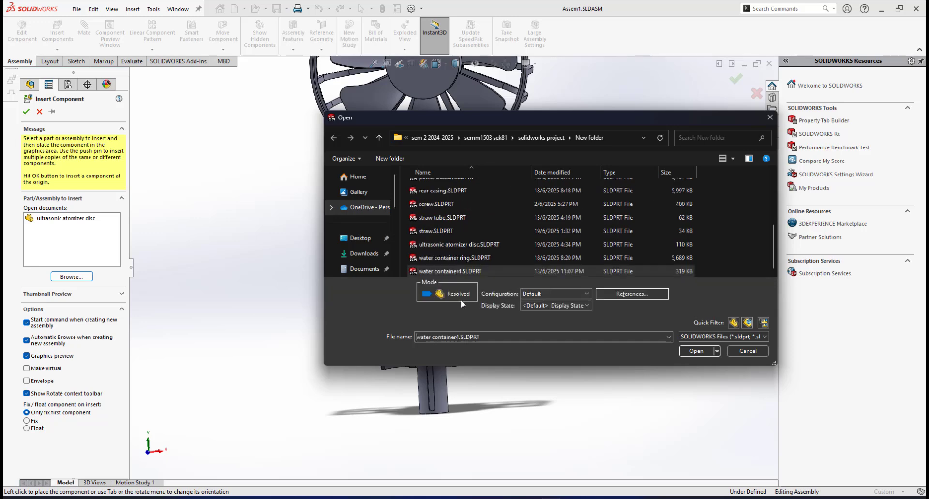
pyautogui.click(696, 351)
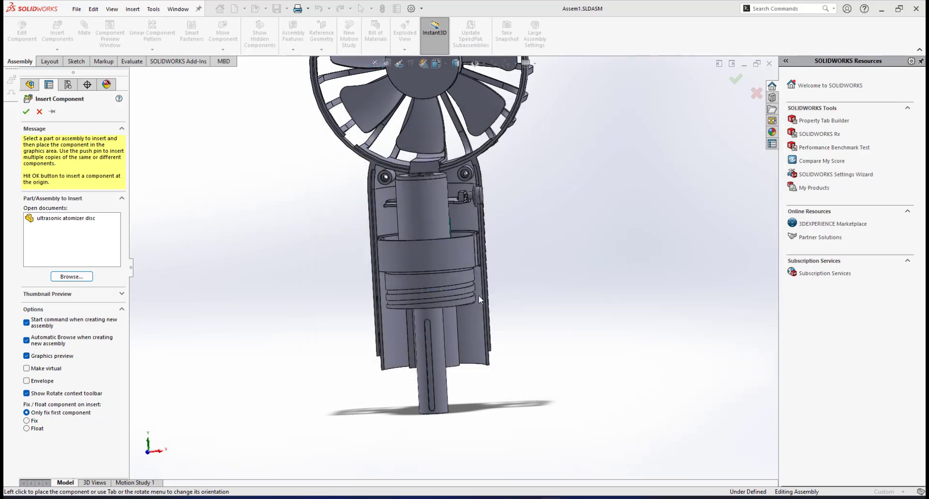
pyautogui.scroll(2, 477, 292)
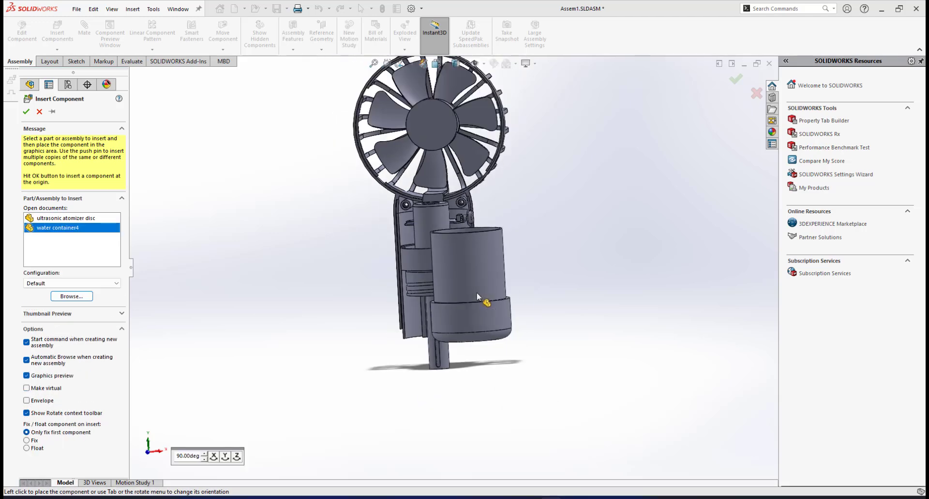
pyautogui.scroll(-1, 477, 292)
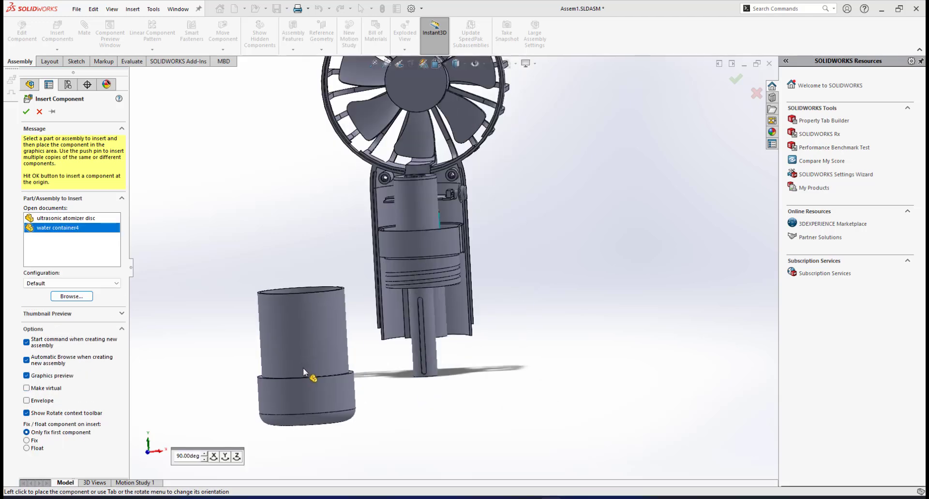
pyautogui.click(303, 368)
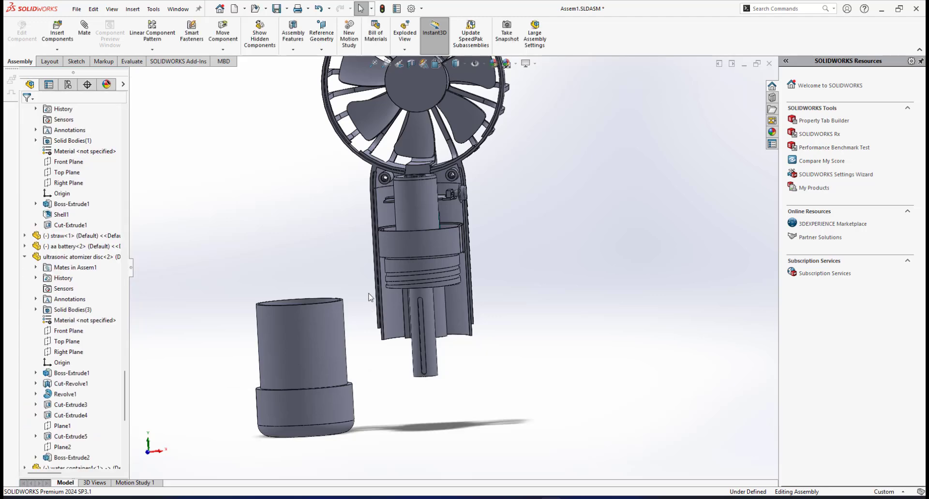
# Mate the water container's outer cylindrical face concentric with the outer cylindrical face of the mistmaker and battery compartment.
pyautogui.scroll(3, 385, 285)
pyautogui.scroll(-2, 406, 284)
pyautogui.moveTo(406, 284)
pyautogui.mouseDown(button='middle')
pyautogui.moveTo(389, 309)
pyautogui.moveTo(404, 301)
pyautogui.moveTo(380, 300)
pyautogui.moveTo(392, 307)
pyautogui.moveTo(404, 296)
pyautogui.moveTo(382, 321)
pyautogui.moveTo(379, 307)
pyautogui.moveTo(413, 296)
pyautogui.mouseUp(button='middle')
pyautogui.scroll(-3, 404, 301)
pyautogui.scroll(2, 394, 318)
pyautogui.scroll(-1, 435, 272)
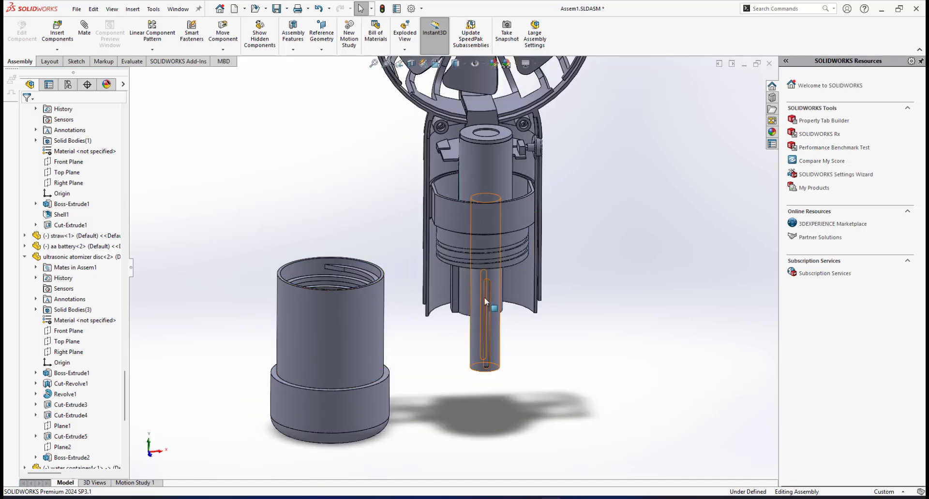
pyautogui.moveTo(484, 263); pyautogui.dragTo(487, 263, button='middle')
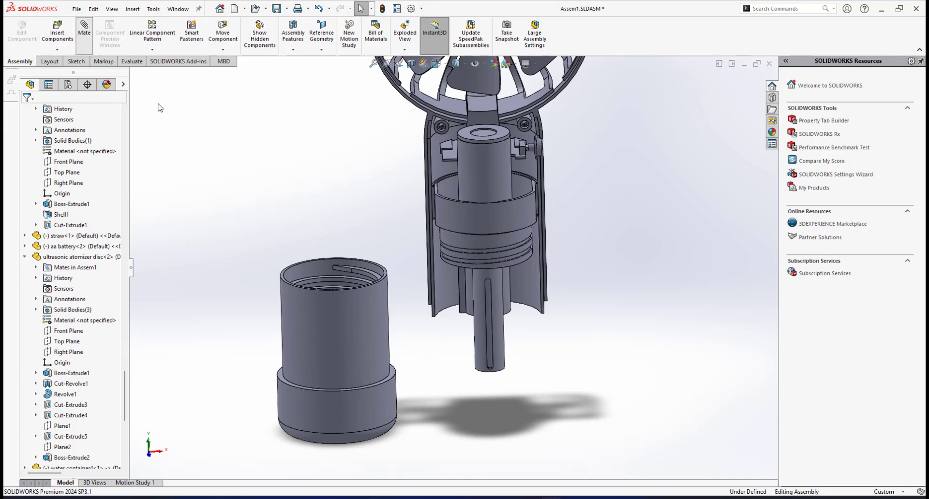
pyautogui.click(356, 323)
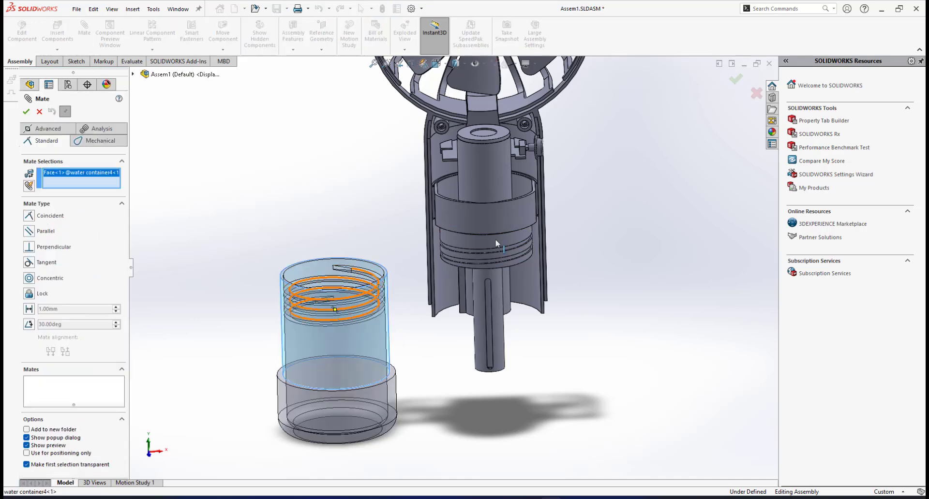
pyautogui.scroll(-5, 496, 243)
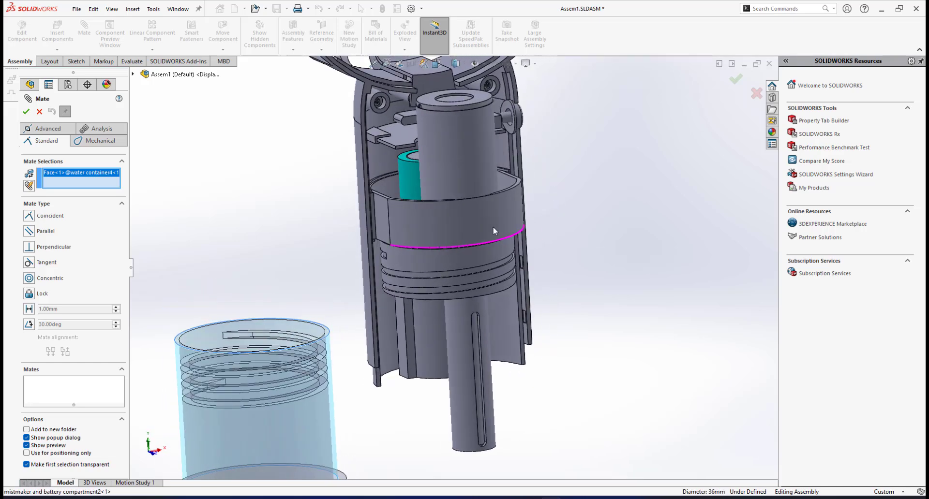
pyautogui.click(458, 215)
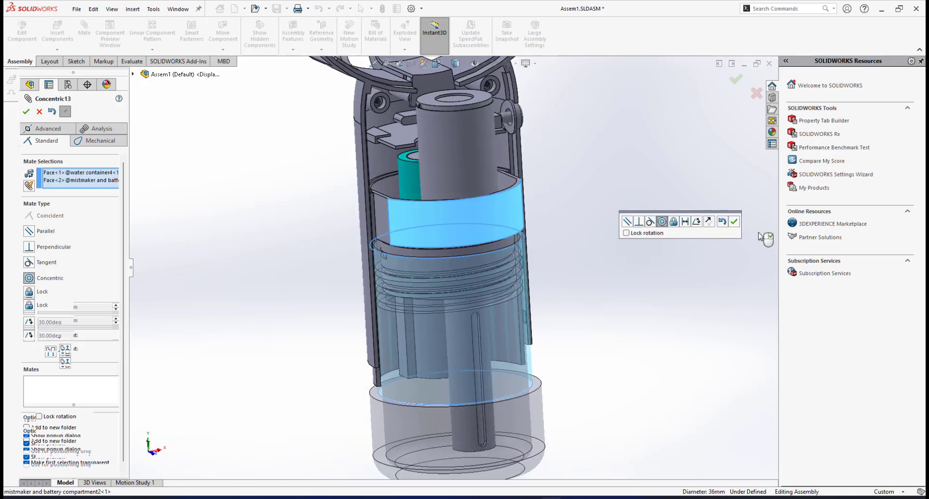
pyautogui.click(734, 221)
pyautogui.scroll(5, 560, 292)
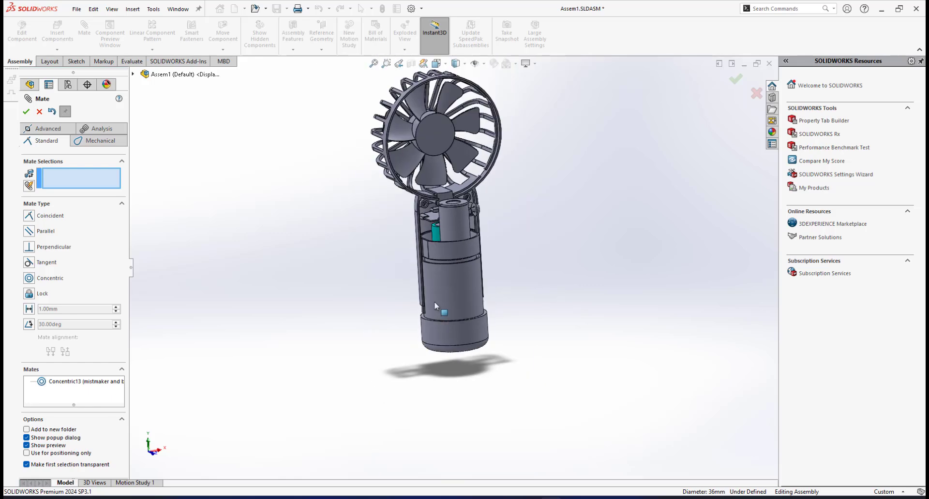
# Slide the water container down along its axis, clear of the compartment's threaded neck, to expose its rim.
pyautogui.moveTo(451, 310); pyautogui.dragTo(442, 362)
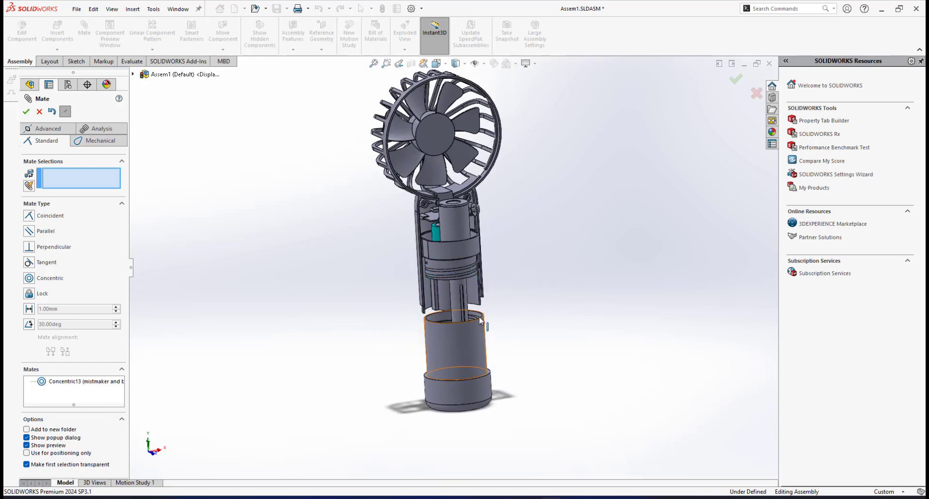
pyautogui.moveTo(442, 362); pyautogui.dragTo(452, 330, button='middle')
pyautogui.scroll(-6, 455, 330)
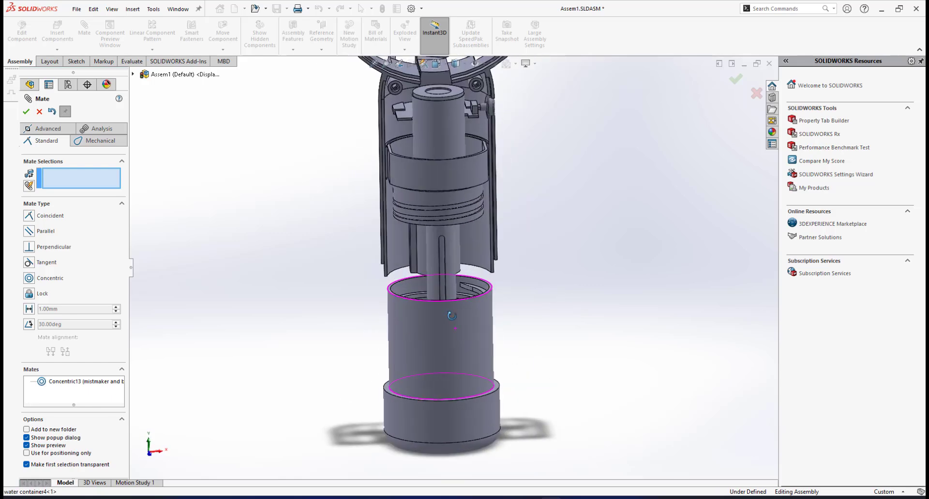
pyautogui.moveTo(484, 285)
pyautogui.mouseDown(button='middle')
pyautogui.moveTo(486, 296)
pyautogui.moveTo(491, 279)
pyautogui.mouseUp(button='middle')
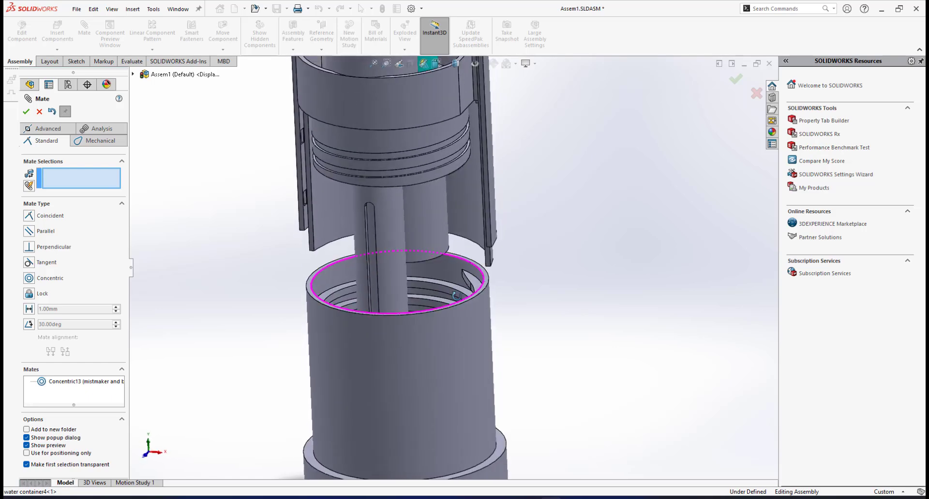
pyautogui.scroll(-3, 491, 280)
# Add a 1.00 mm distance mate between the water container's top rim face and the compartment's underside ledge above the thread.
pyautogui.click(493, 279)
pyautogui.scroll(4, 463, 237)
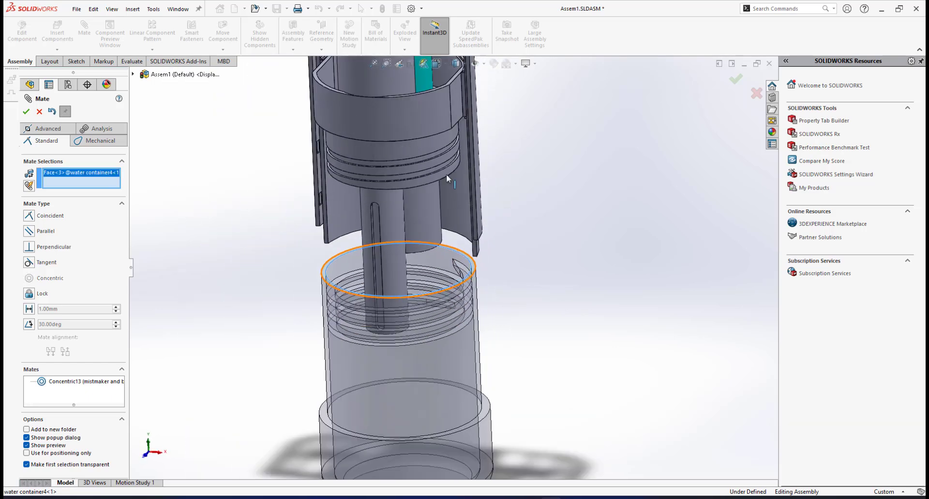
pyautogui.scroll(-5, 446, 147)
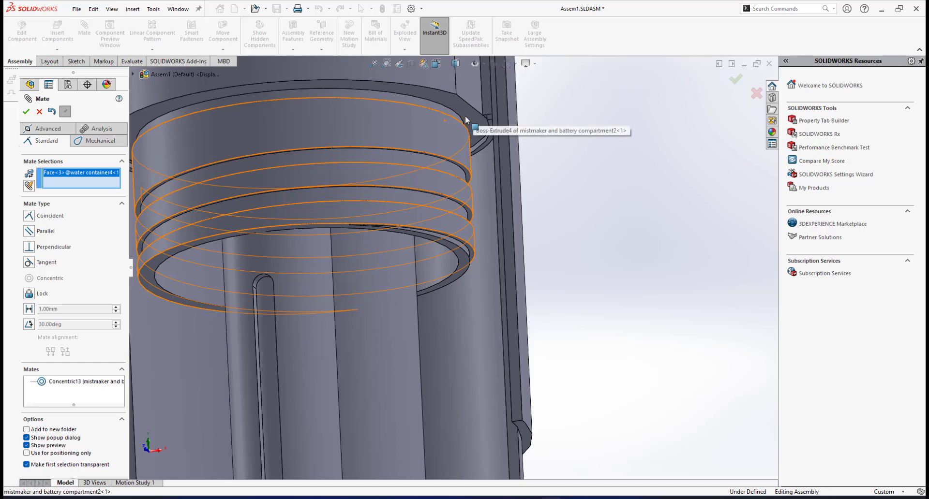
pyautogui.click(466, 116)
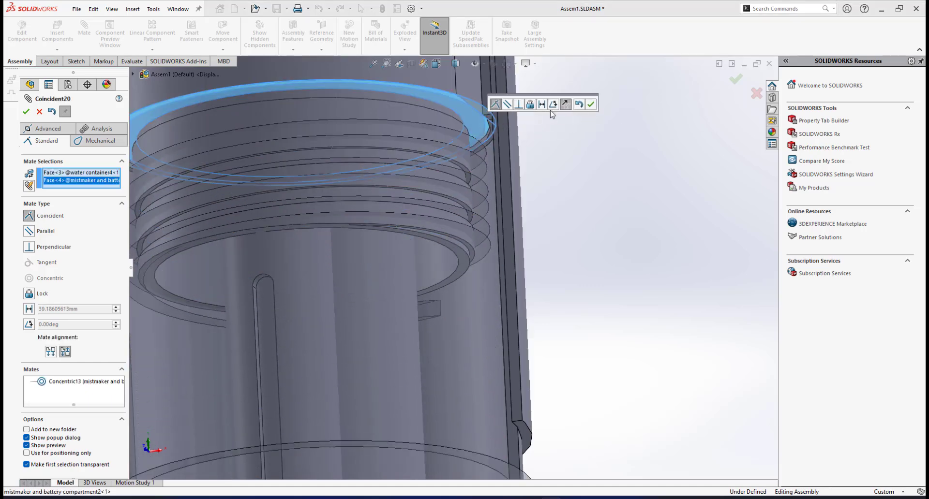
pyautogui.click(27, 311)
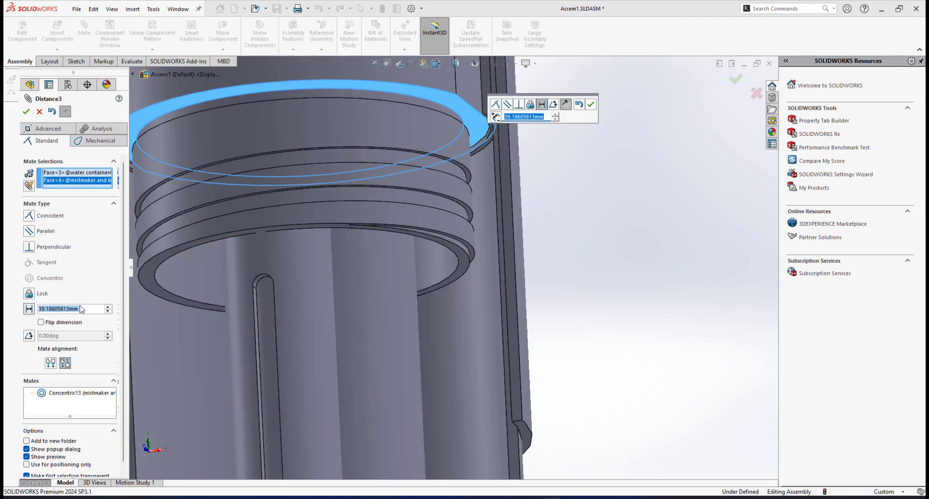
pyautogui.press('Return')
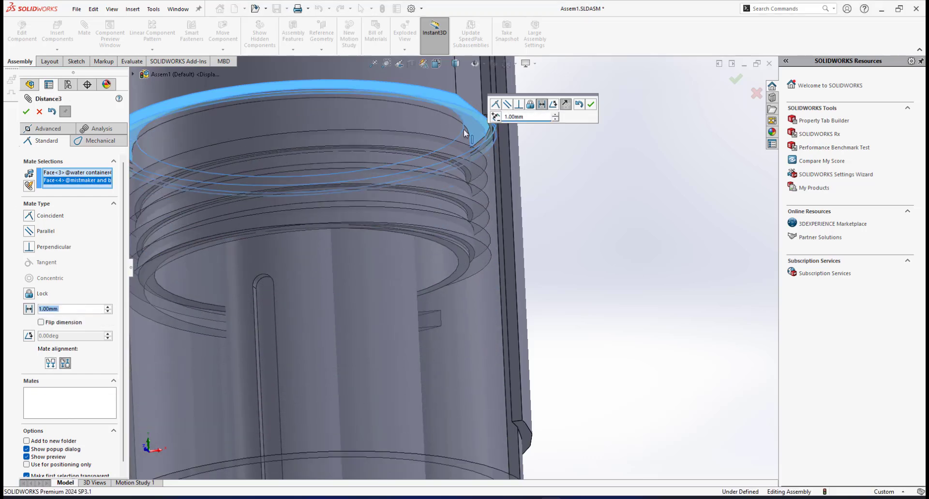
pyautogui.press('Return')
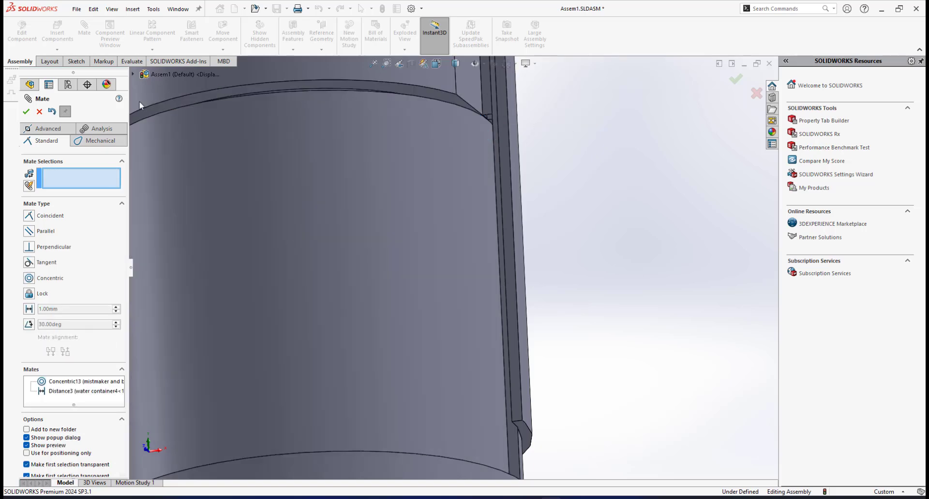
pyautogui.scroll(6, 308, 213)
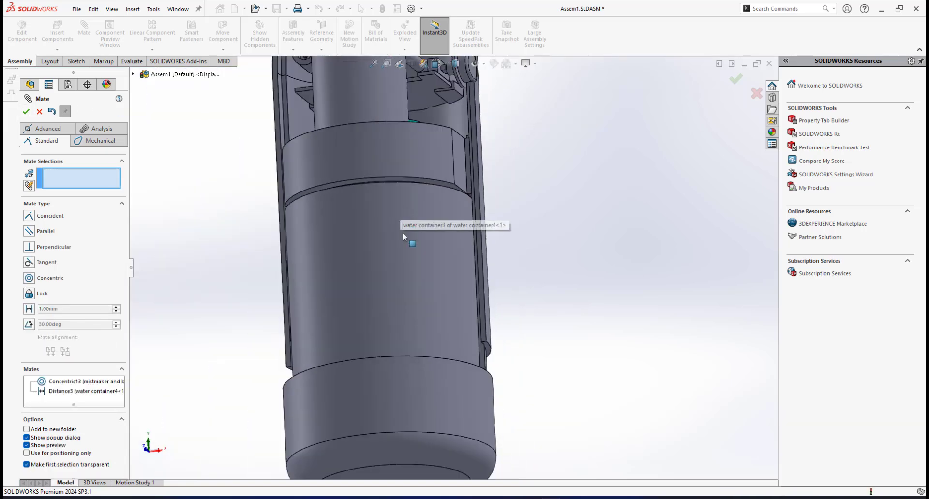
# Close the Mate command and create a section view of the assembly through the Front Plane.
pyautogui.moveTo(403, 232); pyautogui.dragTo(368, 242, button='middle')
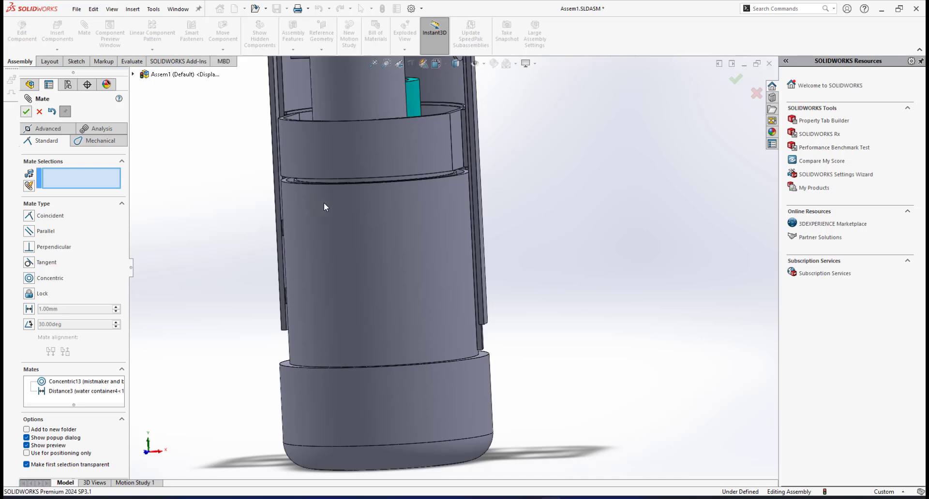
pyautogui.click(26, 111)
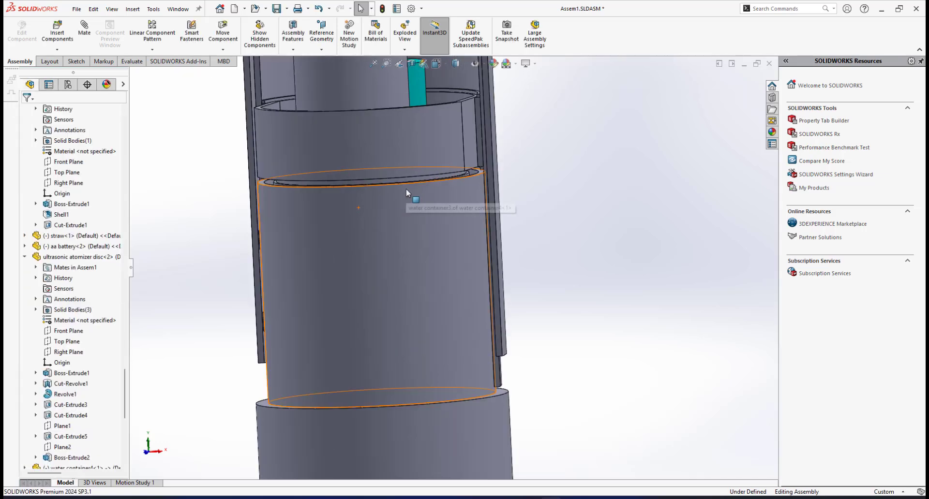
pyautogui.moveTo(410, 197); pyautogui.dragTo(394, 207, button='middle')
pyautogui.moveTo(418, 193); pyautogui.dragTo(431, 205, button='middle')
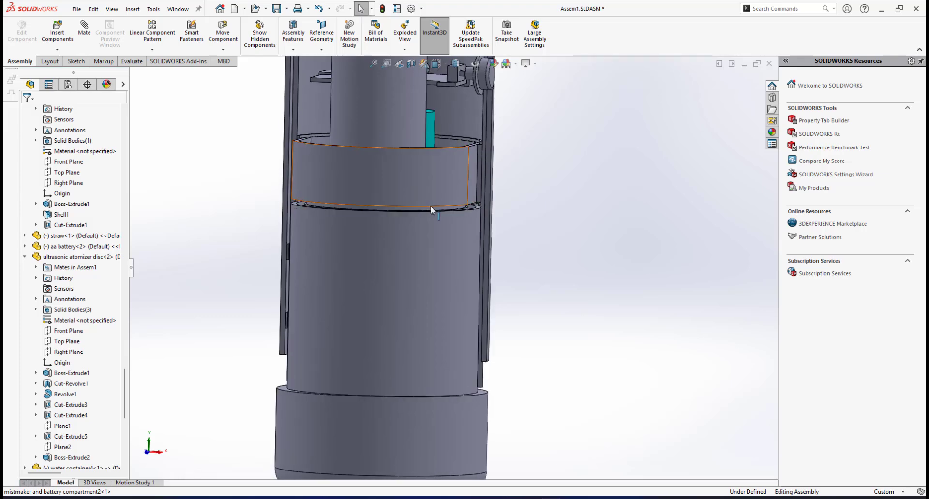
pyautogui.scroll(-2, 429, 205)
pyautogui.moveTo(417, 236); pyautogui.dragTo(412, 256, button='middle')
pyautogui.scroll(3, 411, 257)
pyautogui.scroll(-2, 412, 264)
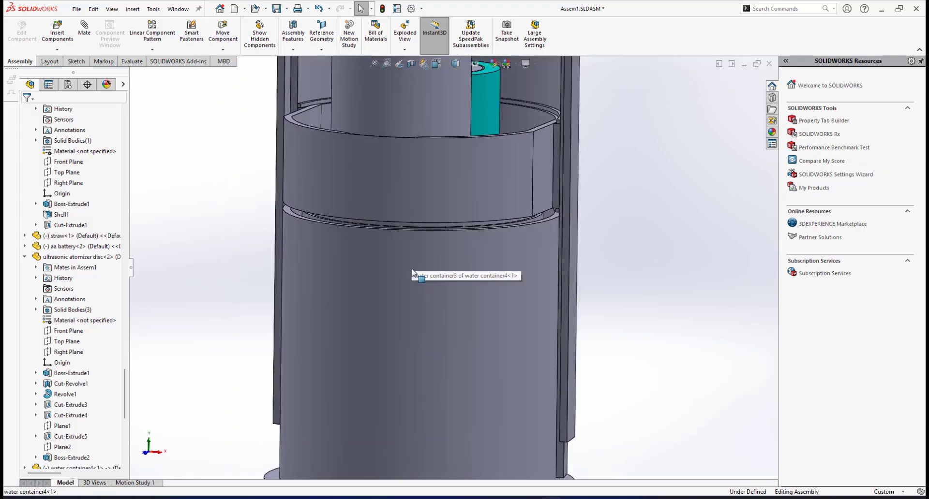
pyautogui.scroll(2, 426, 271)
pyautogui.scroll(-2, 450, 310)
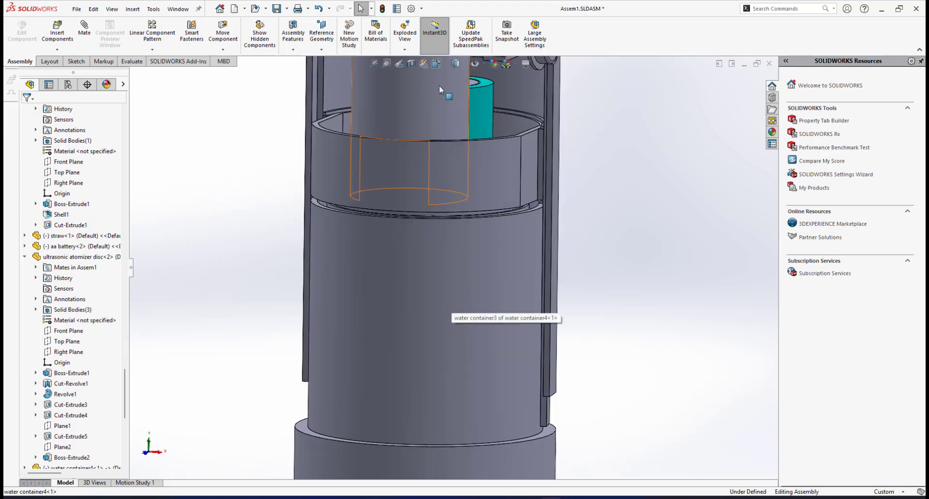
pyautogui.click(411, 66)
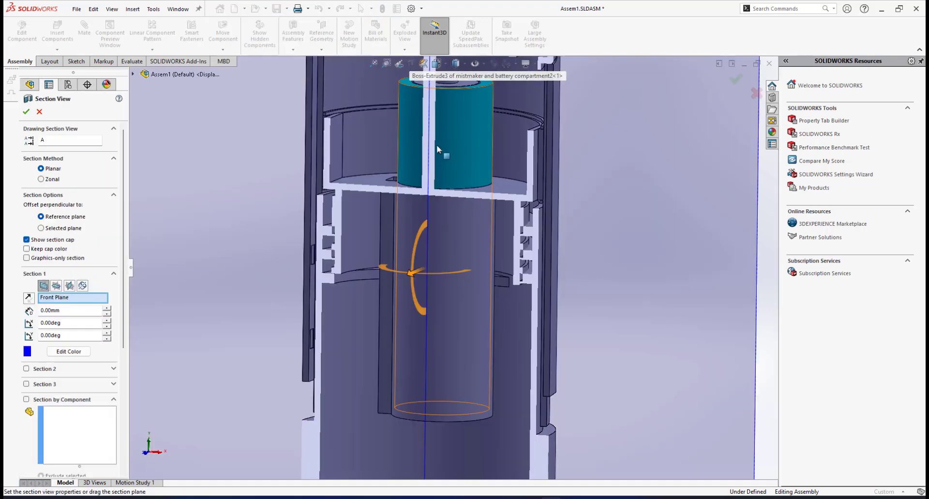
pyautogui.click(26, 112)
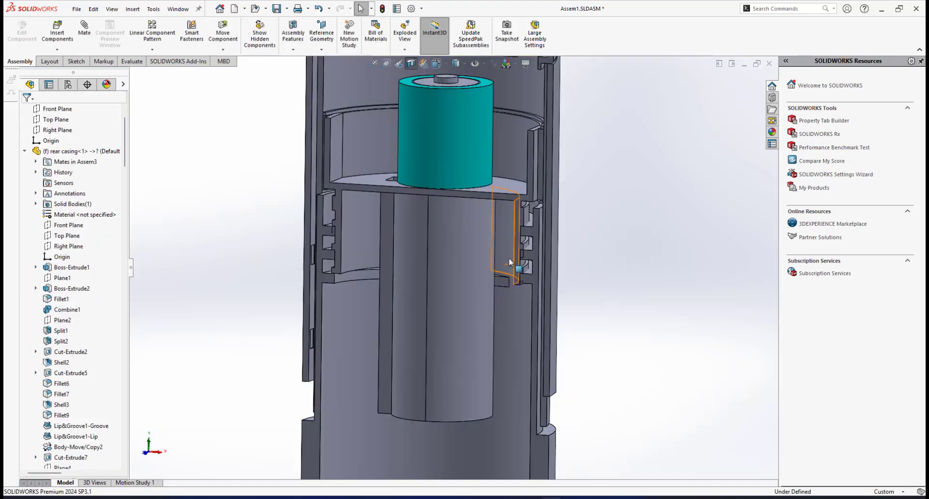
# Examine in section how the water container's internal thread engages the threaded neck of the mistmaker and battery compartment.
pyautogui.scroll(-5, 512, 252)
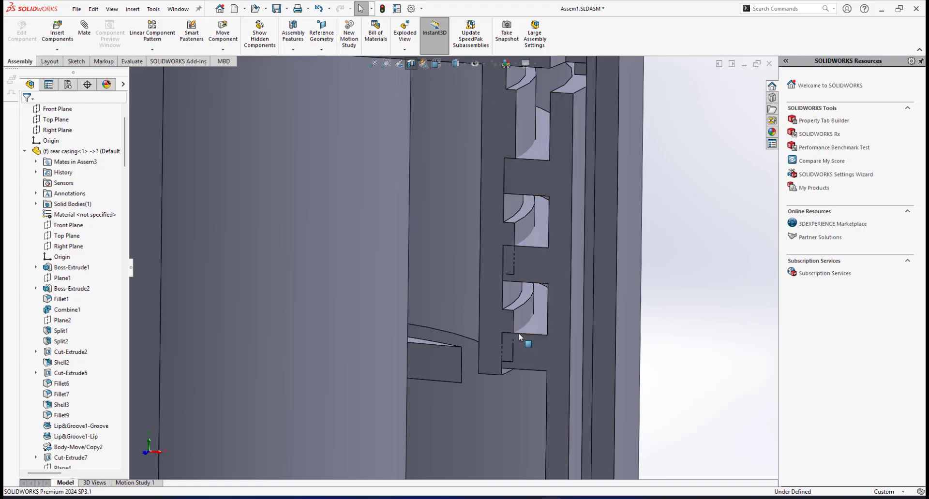
pyautogui.moveTo(518, 332)
pyautogui.mouseDown(button='middle')
pyautogui.moveTo(554, 312)
pyautogui.moveTo(520, 330)
pyautogui.mouseUp(button='middle')
pyautogui.scroll(-2, 495, 258)
pyautogui.moveTo(494, 232); pyautogui.dragTo(490, 230, button='middle')
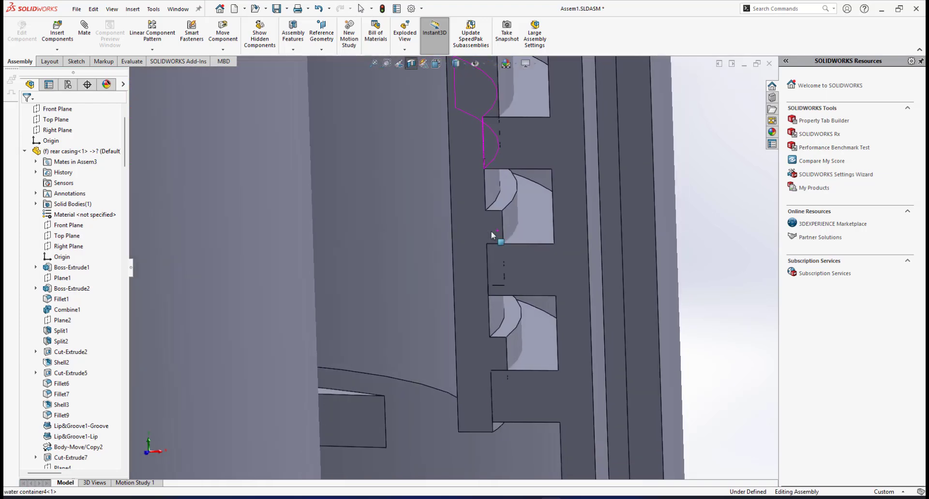
pyautogui.scroll(5, 494, 200)
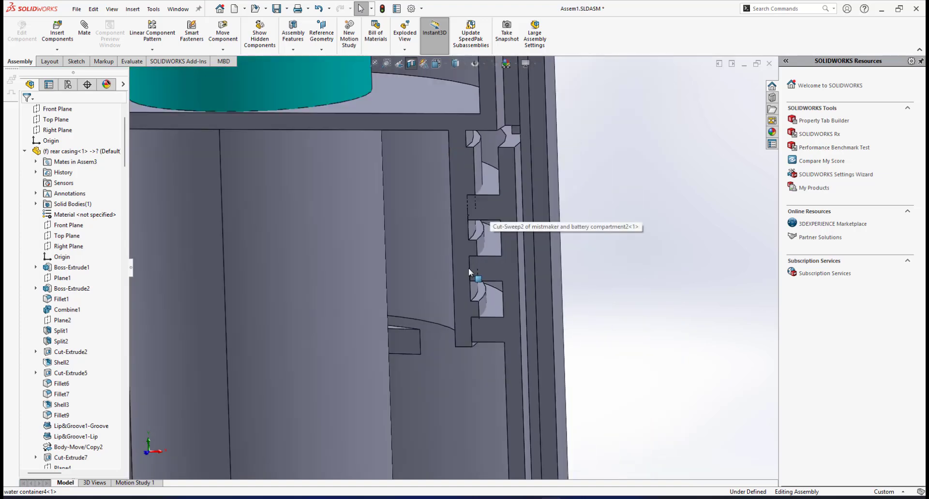
pyautogui.scroll(4, 478, 287)
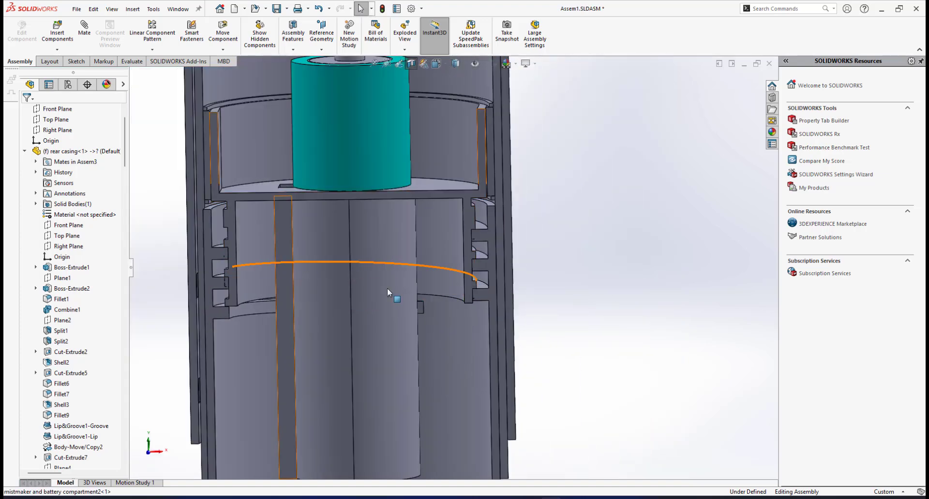
pyautogui.click(213, 321)
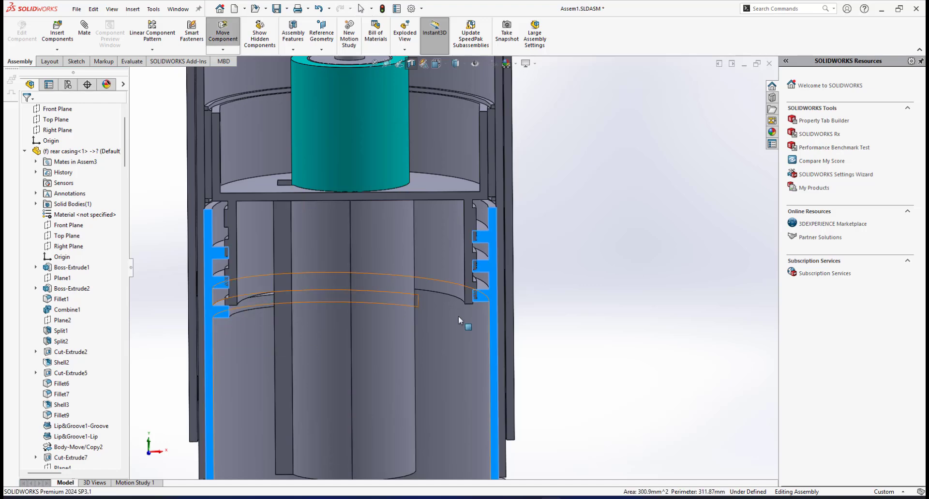
pyautogui.scroll(-1, 438, 325)
pyautogui.moveTo(438, 325); pyautogui.dragTo(387, 334, button='middle')
pyautogui.scroll(3, 464, 305)
pyautogui.scroll(-3, 305, 307)
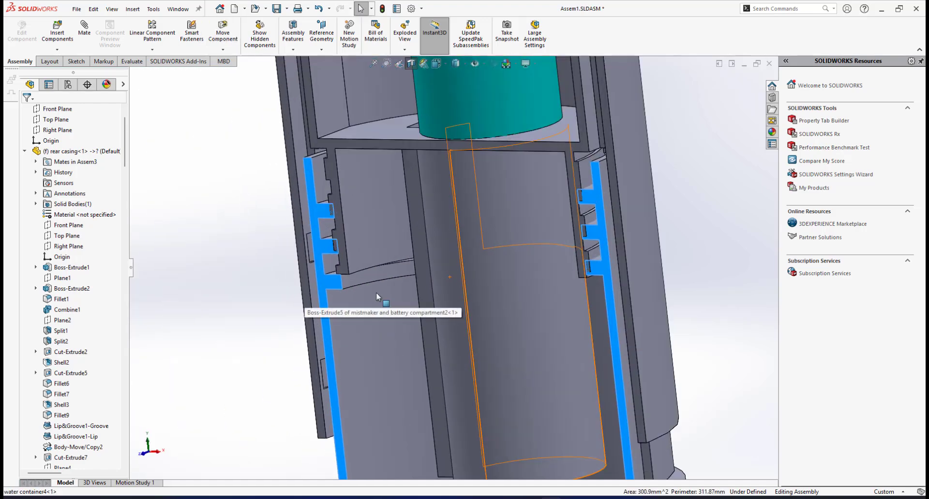
# Rotate the water container about its axis to check how its internal thread lines up with the compartment's thread.
pyautogui.moveTo(342, 312); pyautogui.dragTo(293, 333)
pyautogui.scroll(-3, 307, 300)
pyautogui.moveTo(387, 332); pyautogui.dragTo(446, 297)
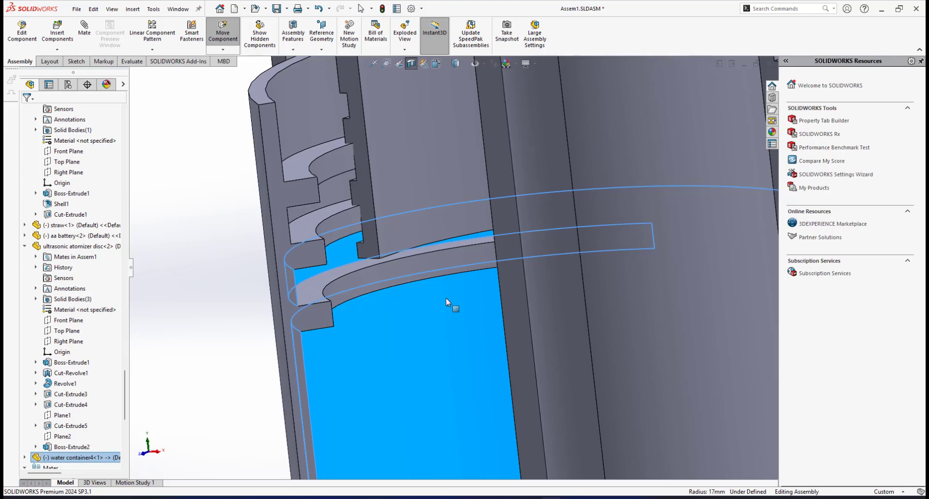
pyautogui.scroll(-2, 410, 303)
pyautogui.moveTo(364, 335); pyautogui.dragTo(334, 363)
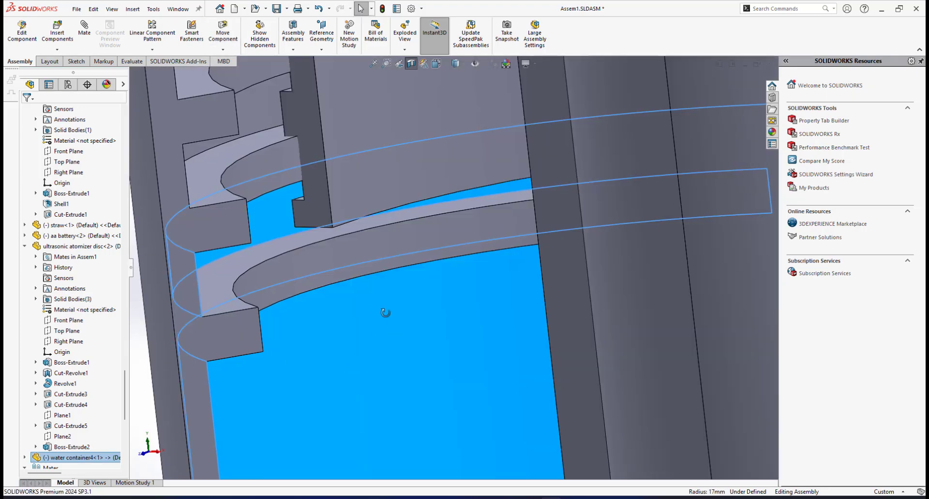
pyautogui.moveTo(384, 315); pyautogui.dragTo(378, 346, button='middle')
pyautogui.moveTo(333, 377); pyautogui.dragTo(347, 363)
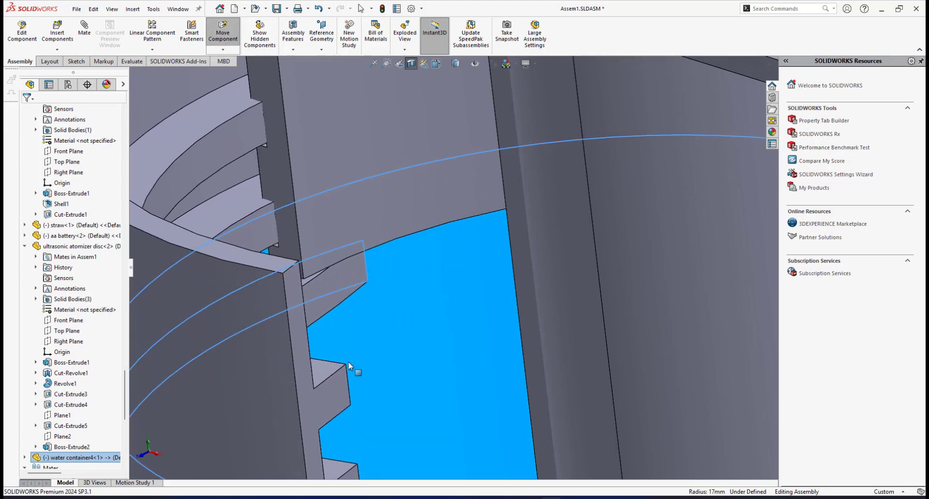
pyautogui.scroll(-2, 402, 258)
pyautogui.moveTo(426, 292)
pyautogui.mouseDown()
pyautogui.moveTo(361, 347)
pyautogui.moveTo(432, 295)
pyautogui.mouseUp()
pyautogui.scroll(3, 435, 291)
pyautogui.scroll(2, 441, 286)
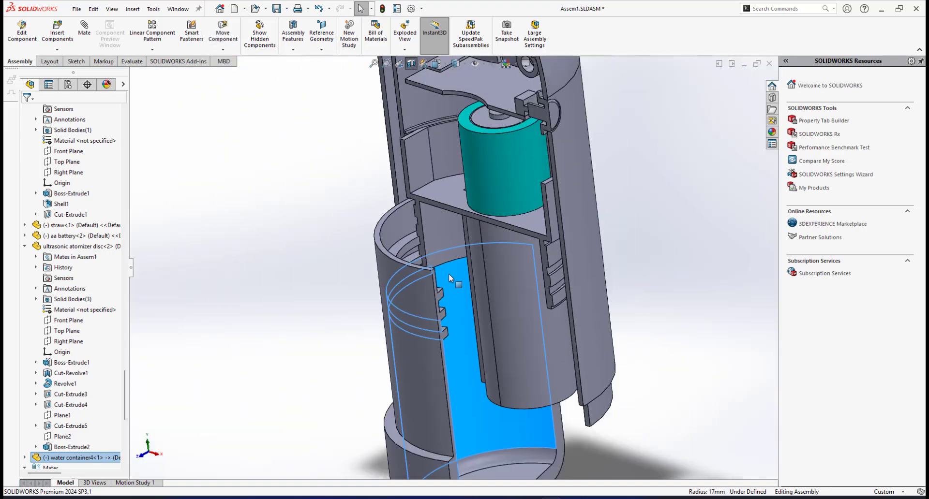
pyautogui.scroll(-5, 436, 261)
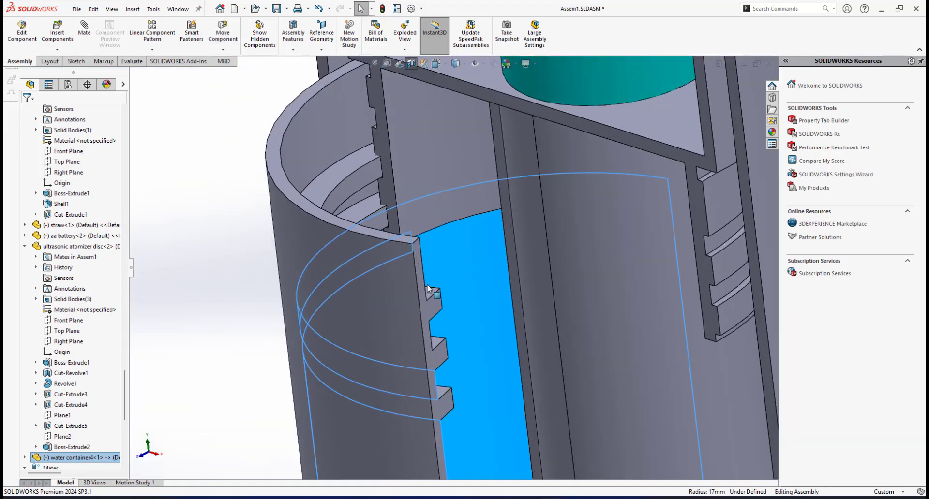
pyautogui.scroll(-4, 474, 272)
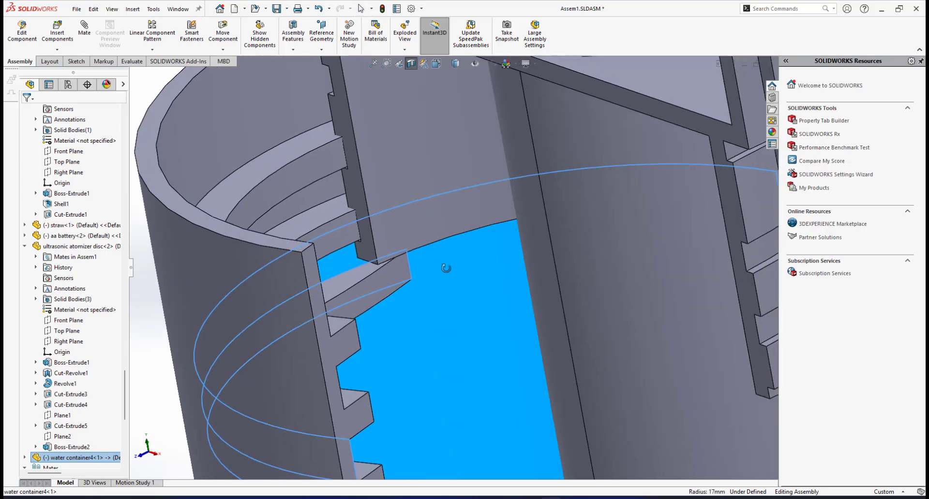
pyautogui.scroll(7, 494, 283)
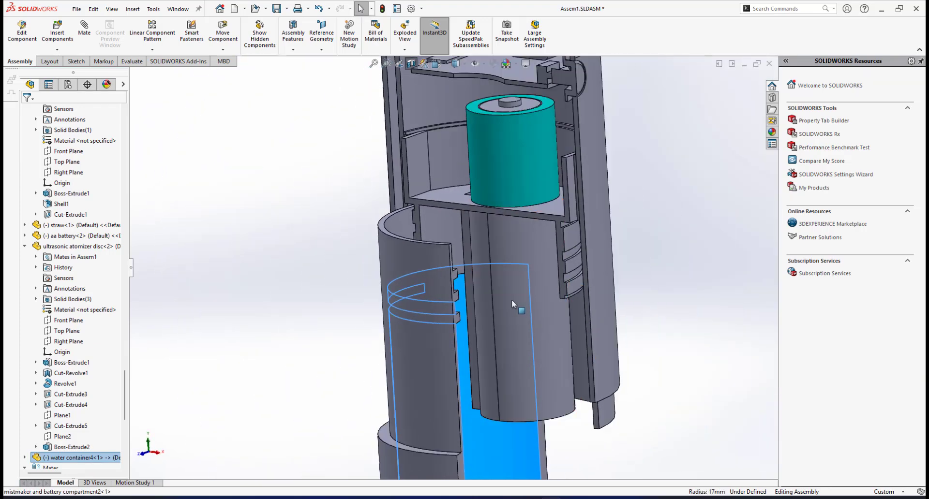
pyautogui.click(582, 253)
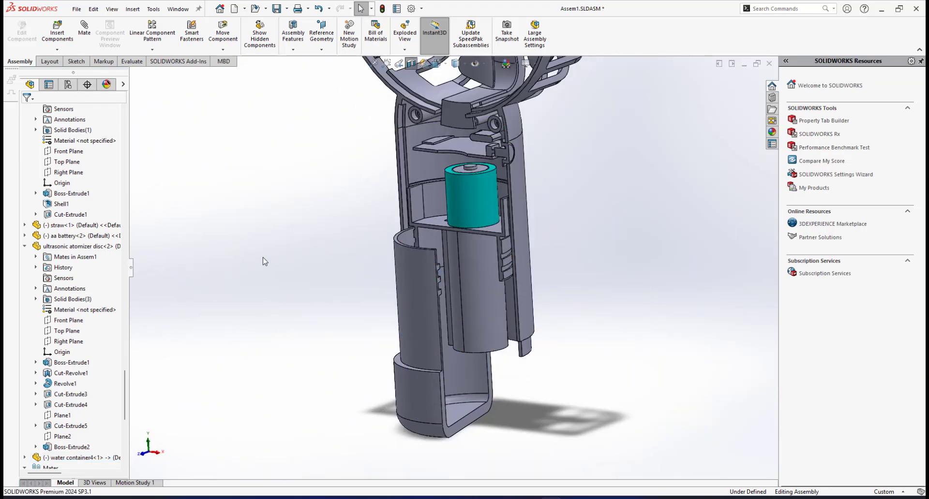
# Collapse the expanded components in the feature tree and expand only water container4 to identify its Front Plane.
pyautogui.click(24, 247)
pyautogui.click(25, 257)
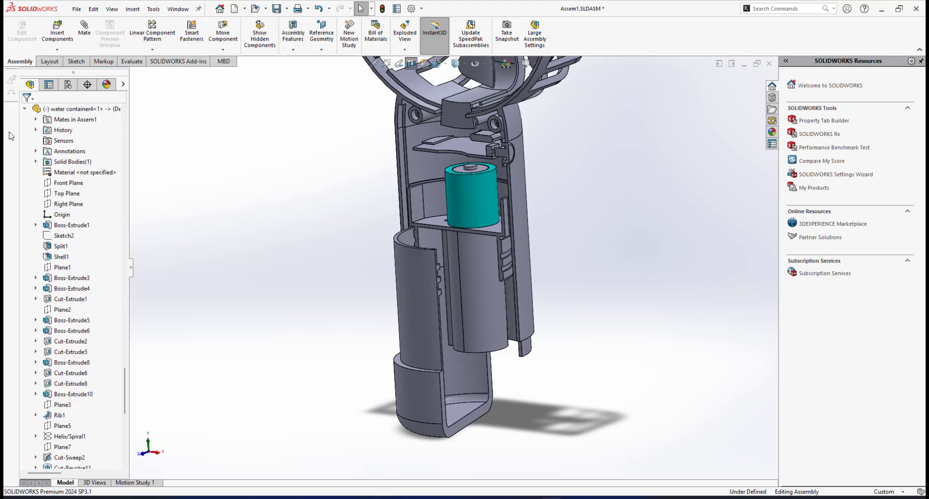
pyautogui.click(24, 109)
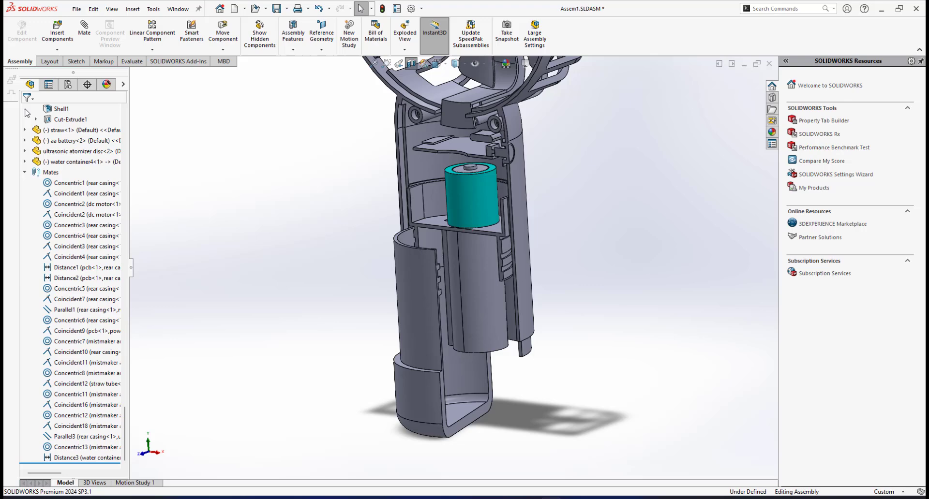
pyautogui.rightClick(109, 116)
pyautogui.click(138, 125)
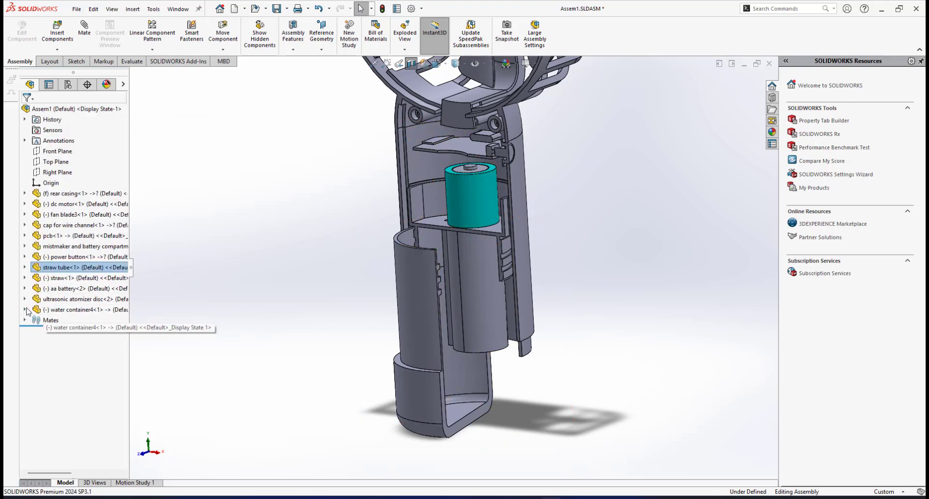
pyautogui.click(25, 310)
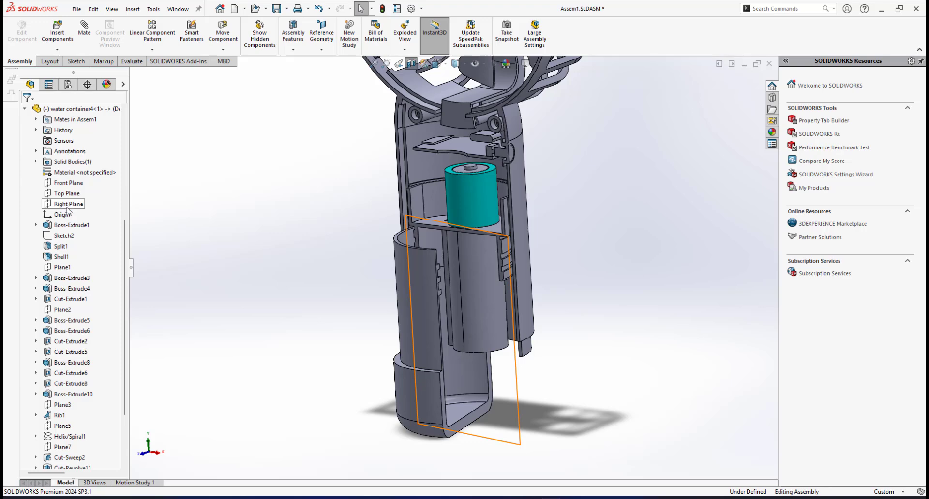
pyautogui.click(69, 183)
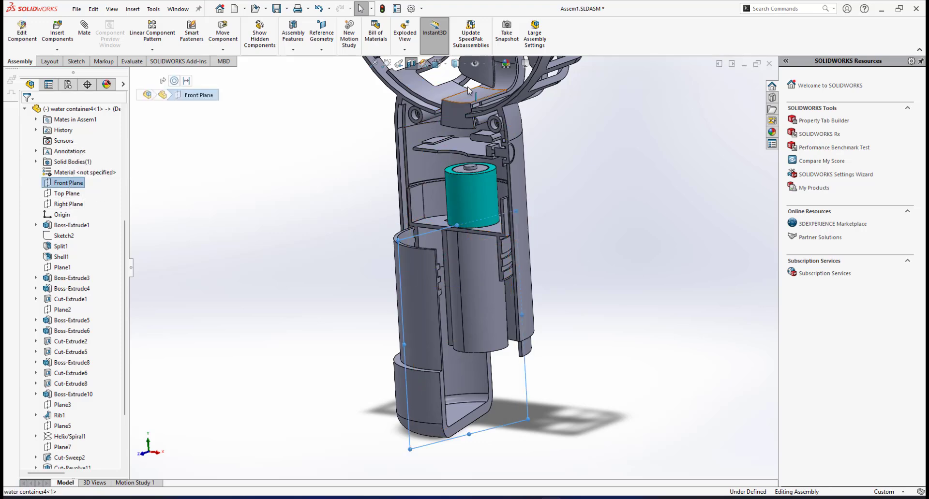
pyautogui.click(186, 163)
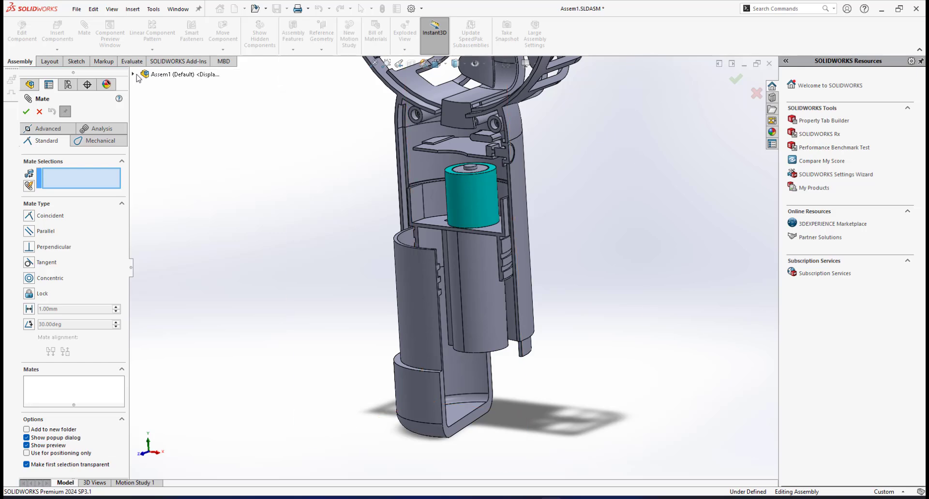
# Add a coincident mate between the Front Plane of water container4 and the Right Plane of the rear casing.
pyautogui.click(133, 74)
pyautogui.click(151, 159)
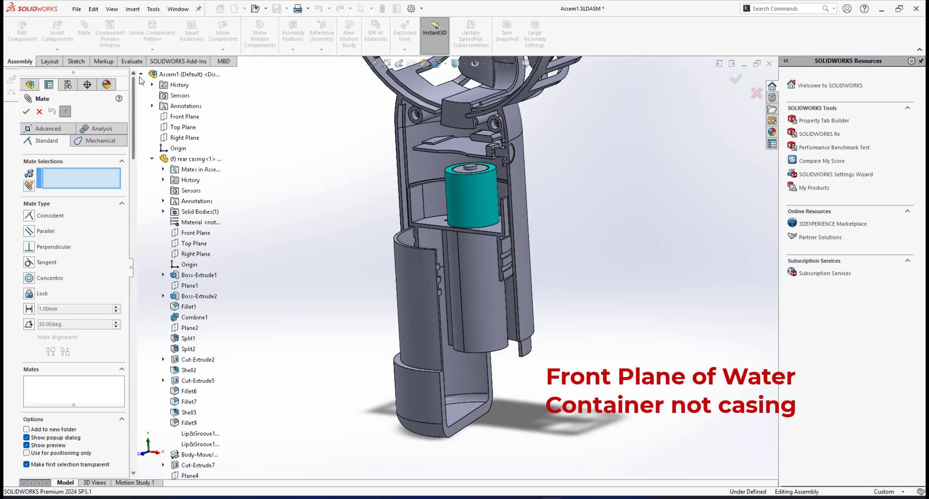
pyautogui.click(152, 159)
pyautogui.click(151, 264)
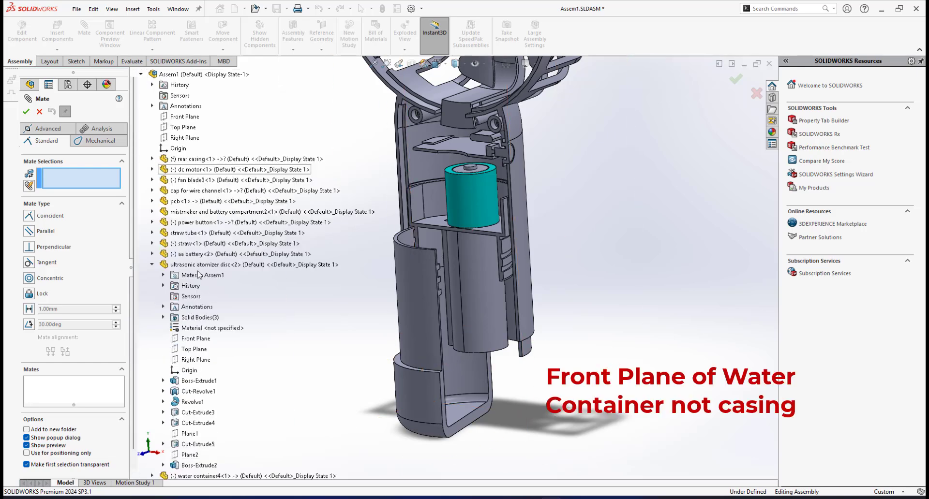
pyautogui.click(151, 265)
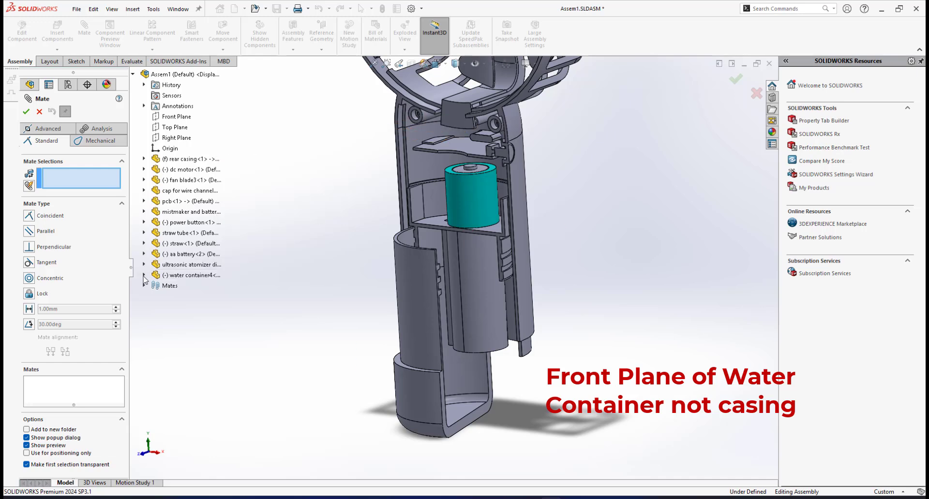
pyautogui.click(144, 275)
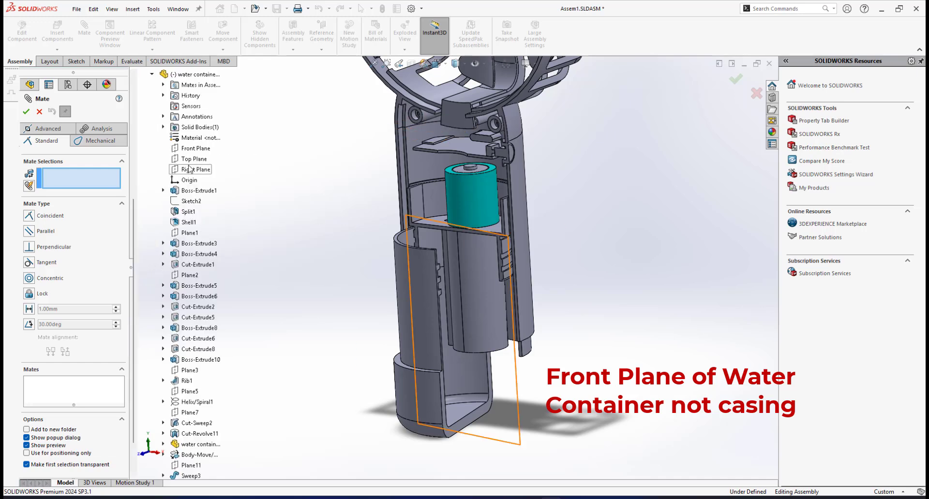
pyautogui.click(194, 148)
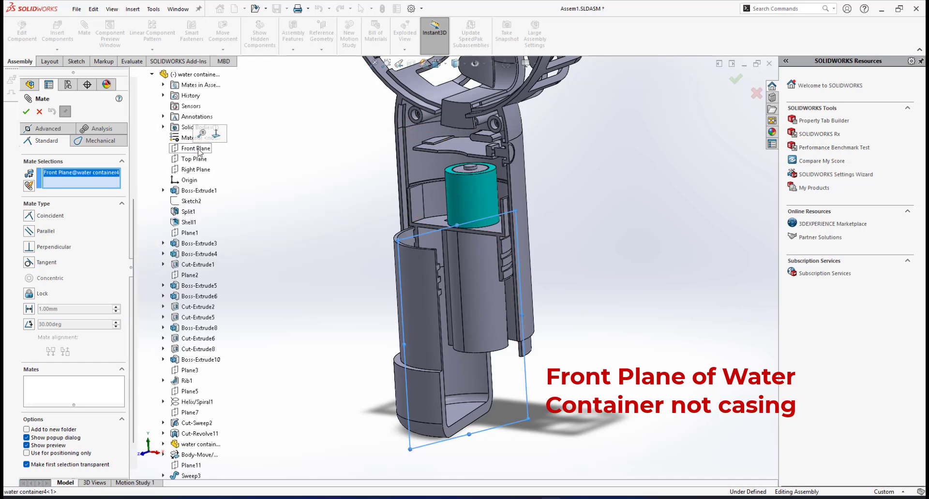
pyautogui.click(152, 75)
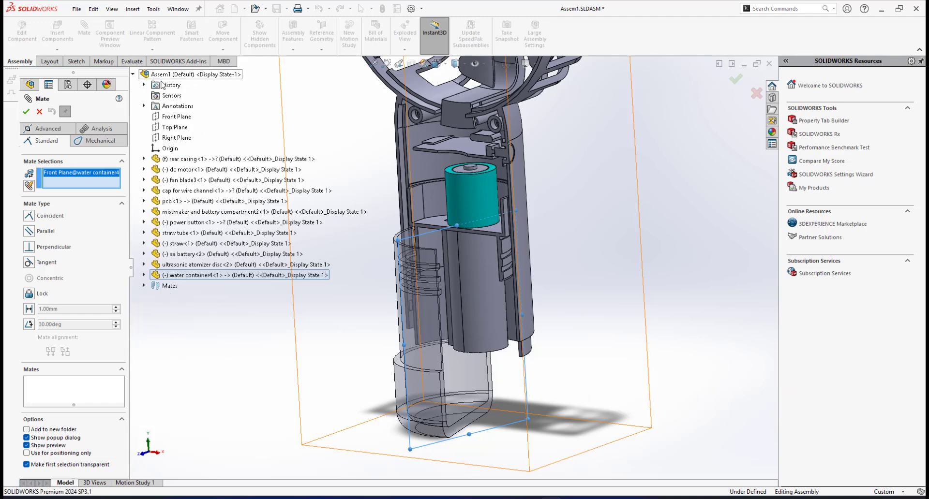
pyautogui.click(144, 159)
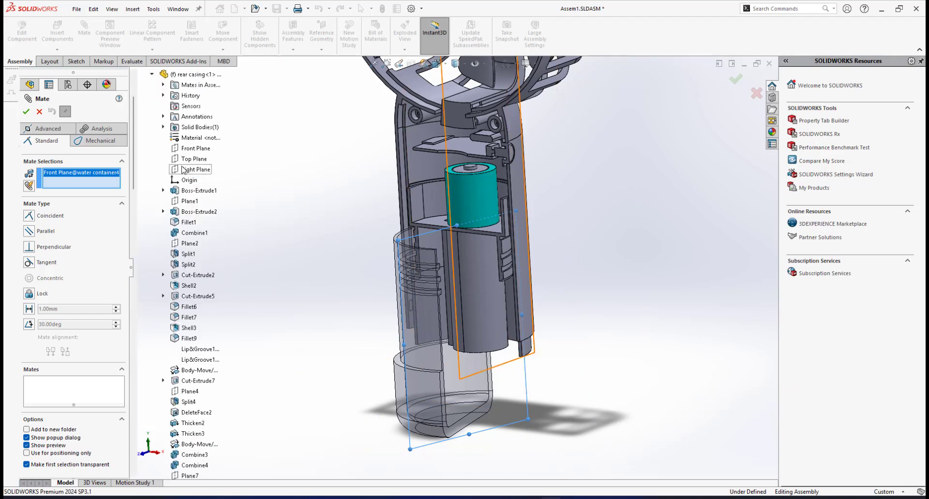
pyautogui.click(183, 169)
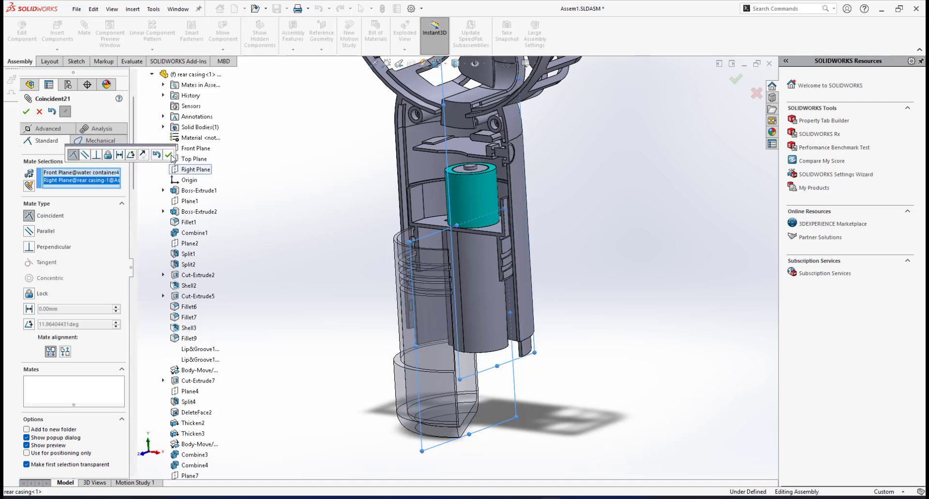
pyautogui.click(168, 155)
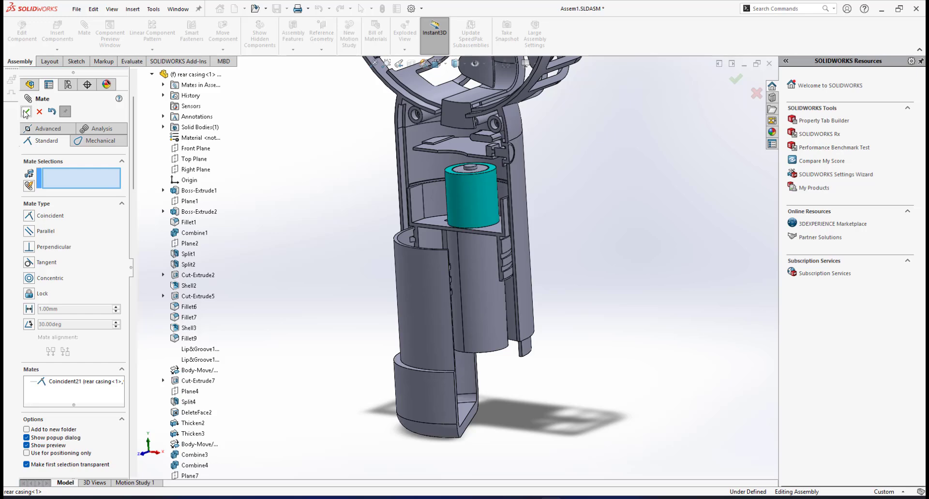
pyautogui.click(27, 113)
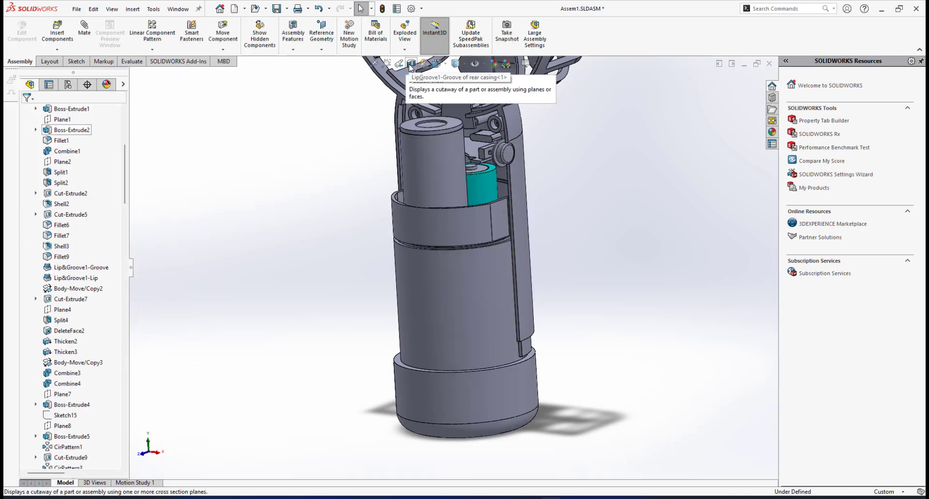
# Examine in a section view how the water container's thread engages the mistmaker and battery compartment, closing the section when finished.
pyautogui.click(411, 64)
pyautogui.click(27, 114)
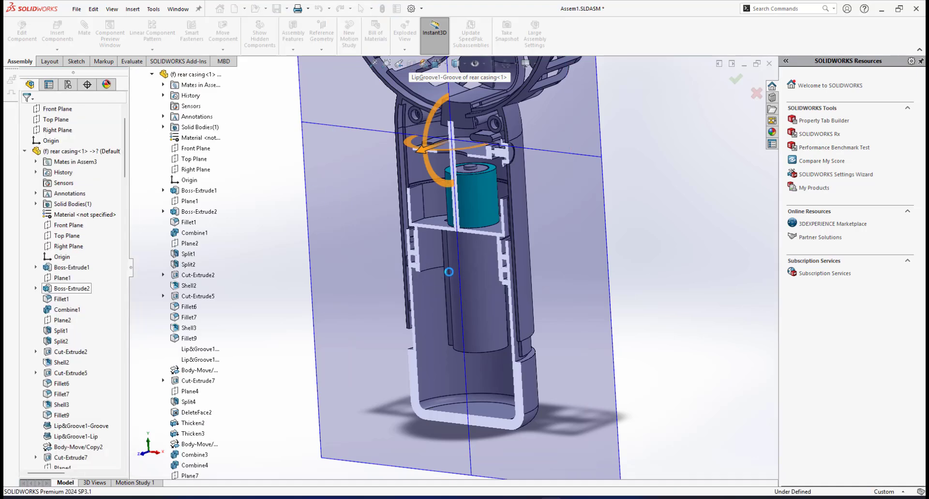
pyautogui.scroll(-6, 467, 268)
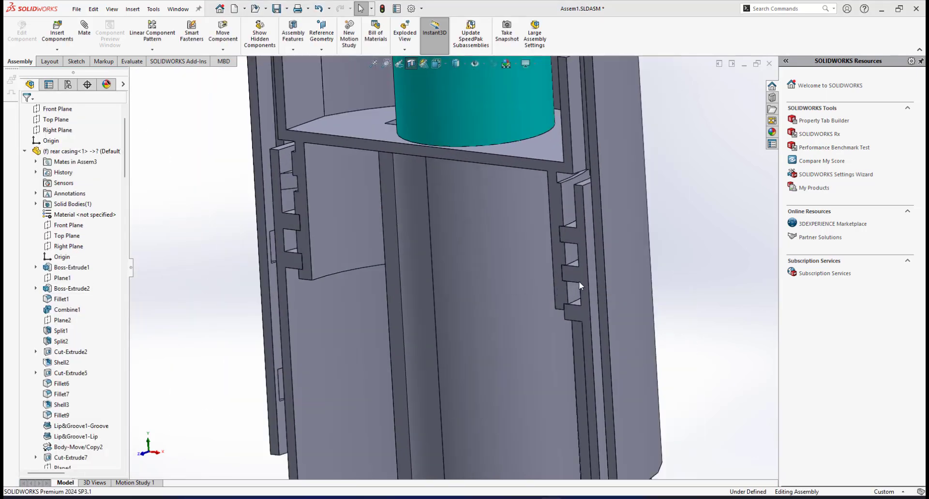
pyautogui.scroll(4, 565, 292)
pyautogui.moveTo(541, 292)
pyautogui.mouseDown(button='middle')
pyautogui.moveTo(560, 276)
pyautogui.moveTo(604, 269)
pyautogui.moveTo(552, 283)
pyautogui.mouseUp(button='middle')
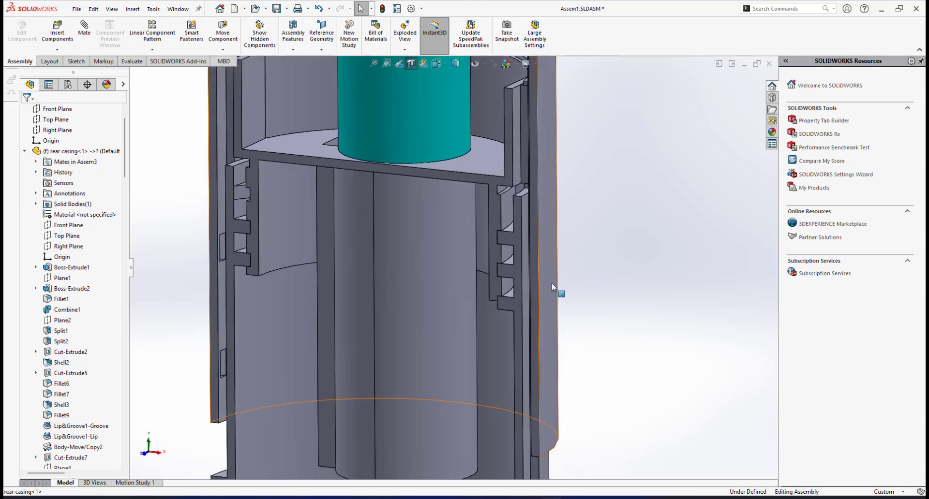
pyautogui.click(412, 65)
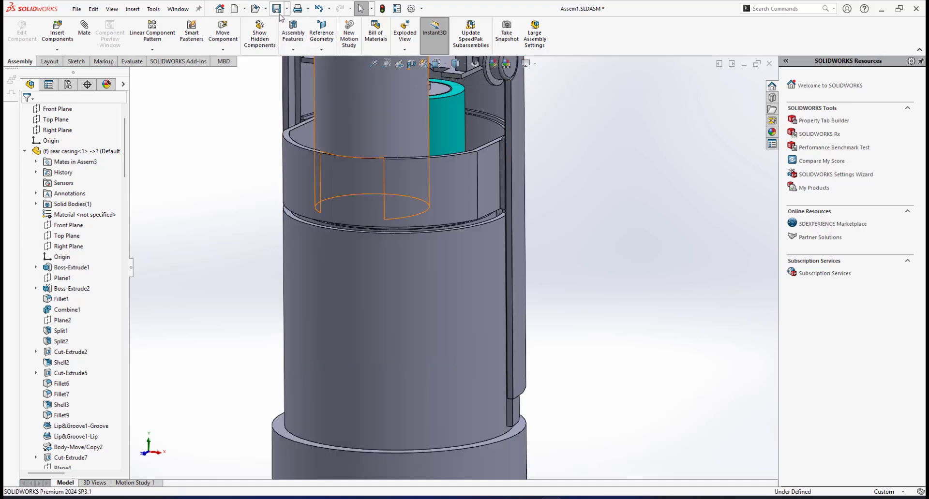
# Inspect the gap between the water container's upper rim and the mistmaker and battery compartment from several angles.
pyautogui.scroll(5, 426, 218)
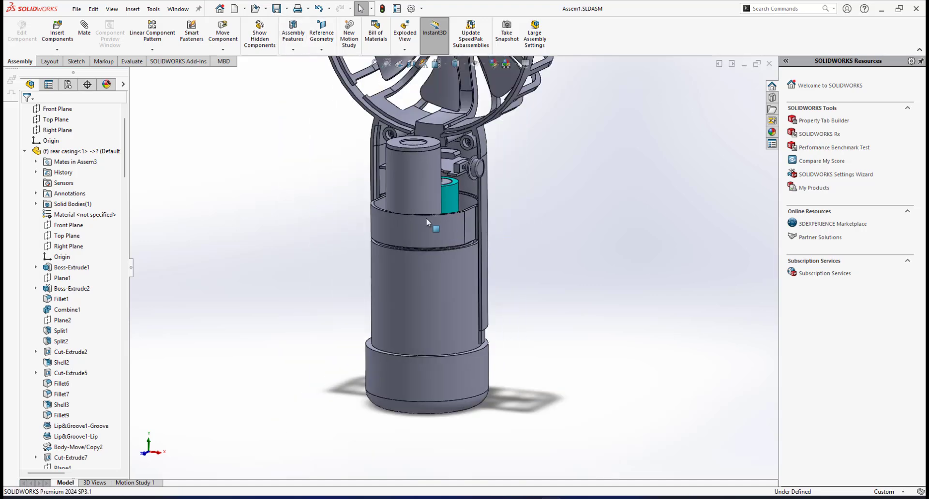
pyautogui.moveTo(426, 217); pyautogui.dragTo(492, 228, button='middle')
pyautogui.scroll(-4, 445, 262)
pyautogui.scroll(-2, 464, 271)
pyautogui.scroll(-2, 518, 277)
pyautogui.scroll(3, 491, 228)
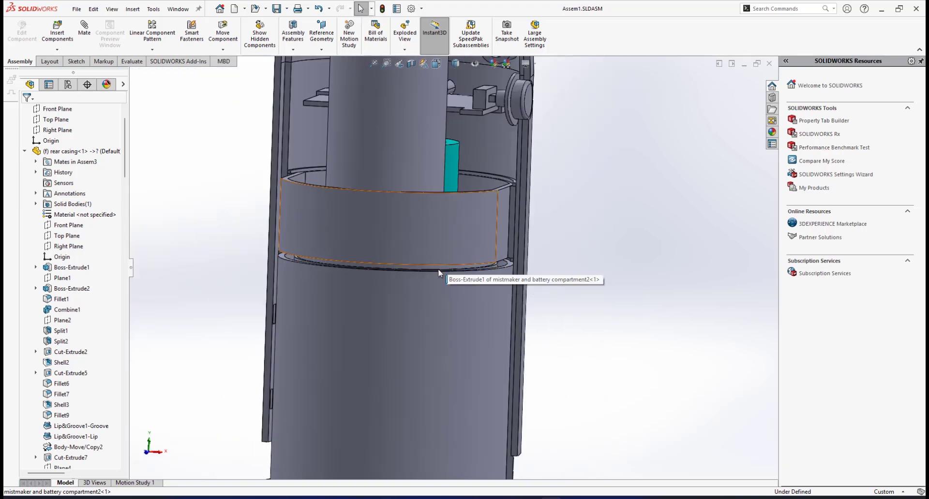
pyautogui.scroll(3, 437, 269)
pyautogui.moveTo(436, 286); pyautogui.dragTo(425, 283, button='middle')
pyautogui.scroll(-3, 495, 264)
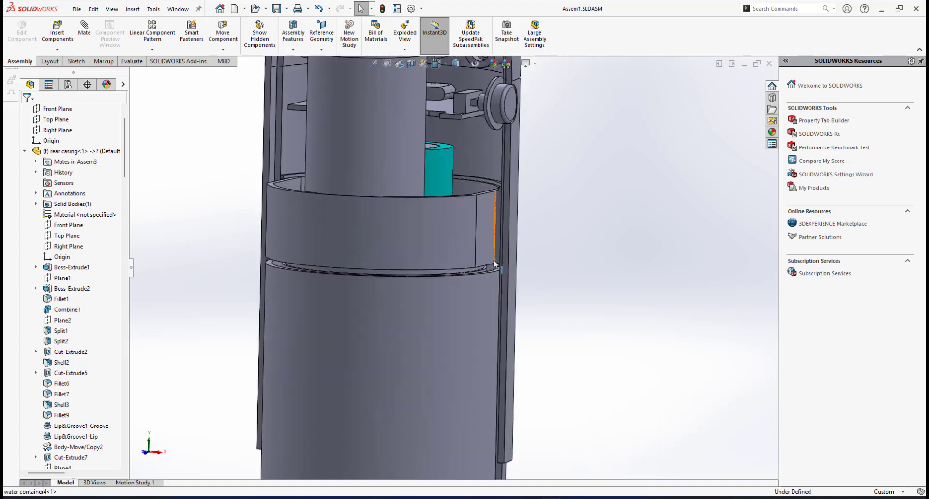
pyautogui.scroll(-2, 477, 263)
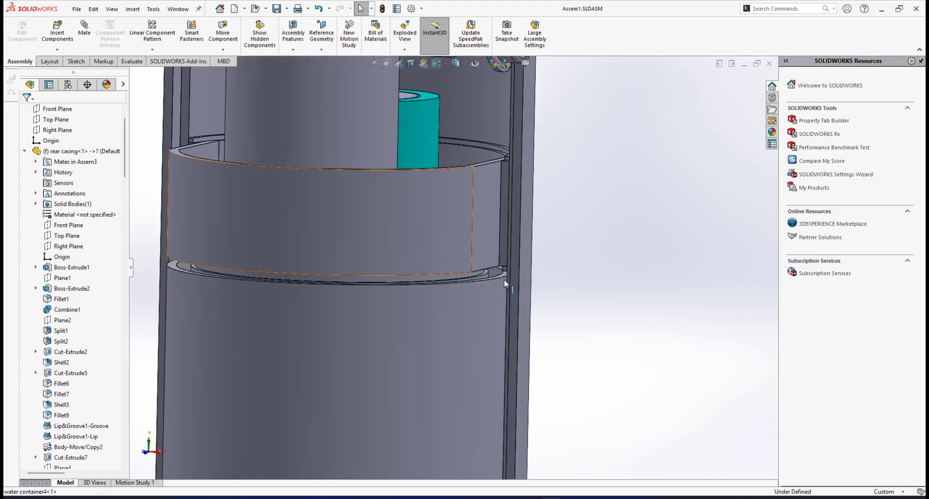
pyautogui.scroll(2, 489, 267)
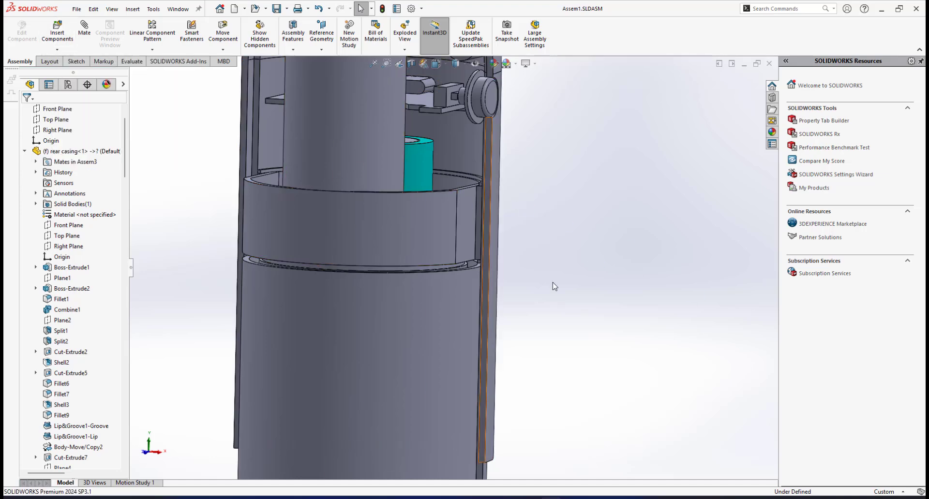
# Insert a new part into the assembly, positioned on the flat upper rim face of the water container.
pyautogui.click(57, 51)
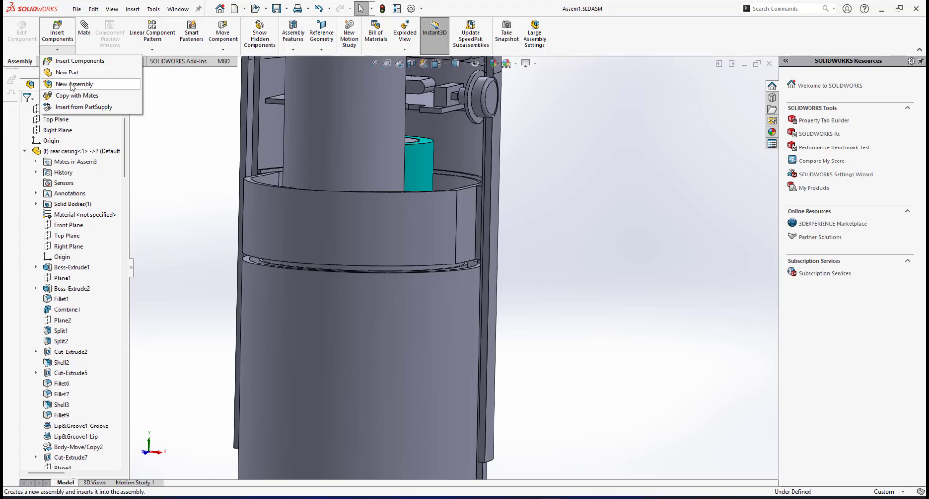
pyautogui.click(58, 74)
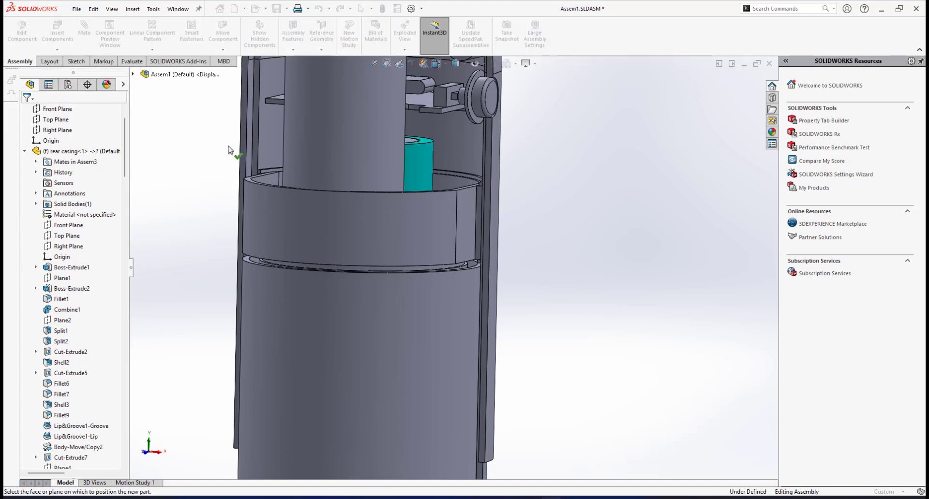
pyautogui.scroll(-2, 458, 281)
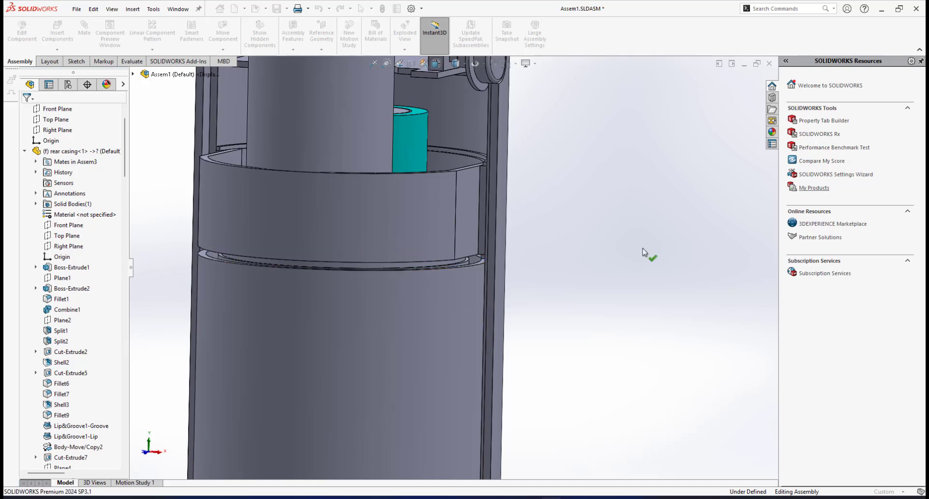
pyautogui.scroll(-3, 471, 277)
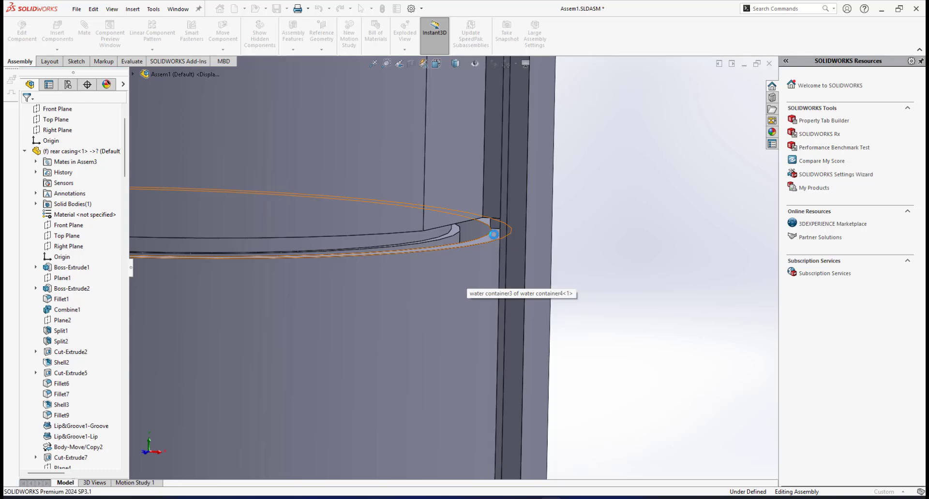
pyautogui.click(493, 234)
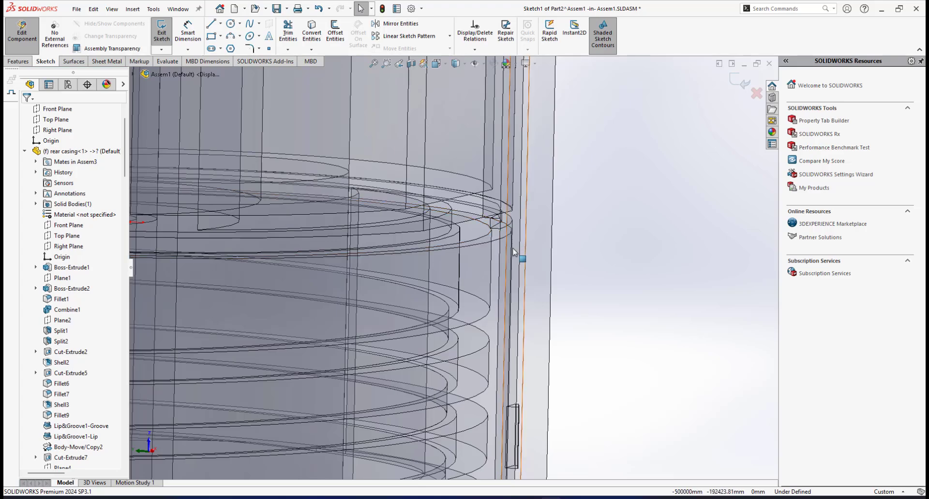
# Convert the outer and inner circular edges of the water container's rim into the new part's sketch and close the sketch.
pyautogui.scroll(5, 445, 272)
pyautogui.moveTo(336, 267); pyautogui.dragTo(358, 255, button='middle')
pyautogui.scroll(-2, 297, 268)
pyautogui.scroll(-2, 632, 290)
pyautogui.moveTo(629, 280)
pyautogui.mouseDown(button='middle')
pyautogui.moveTo(663, 287)
pyautogui.moveTo(633, 264)
pyautogui.mouseUp(button='middle')
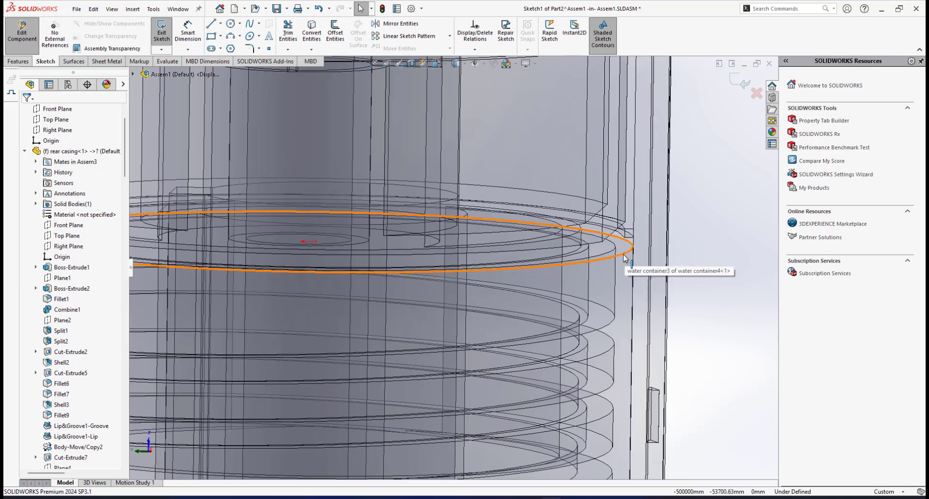
pyautogui.click(624, 257)
pyautogui.moveTo(567, 268); pyautogui.dragTo(604, 261, button='middle')
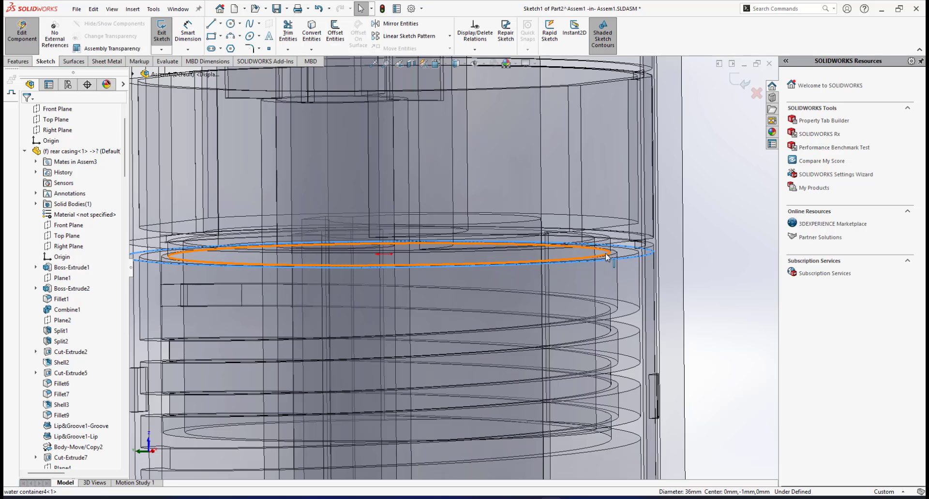
pyautogui.keyDown('ctrl'); pyautogui.click(606, 256); pyautogui.keyUp('ctrl')
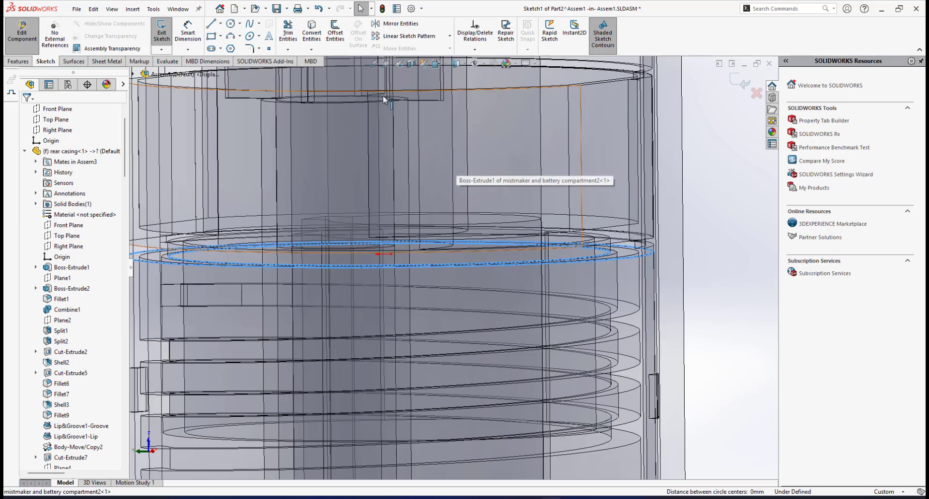
pyautogui.click(312, 38)
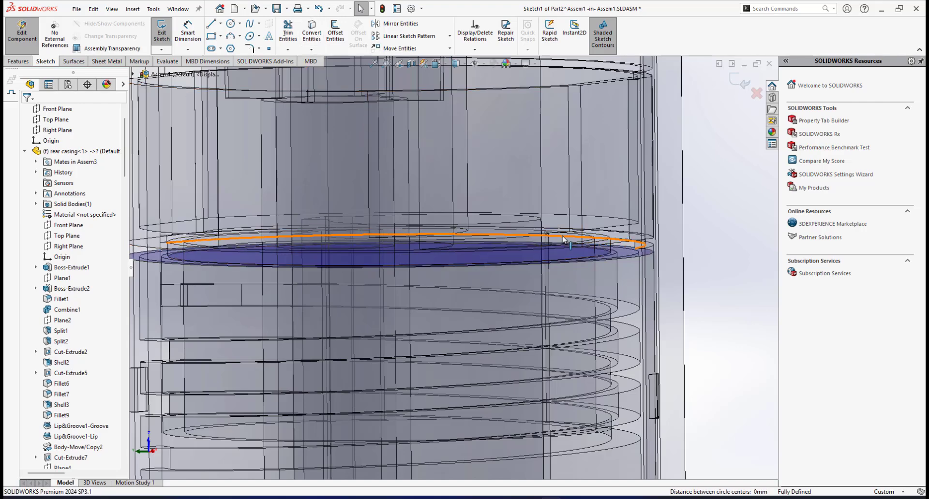
pyautogui.moveTo(552, 235); pyautogui.dragTo(566, 258, button='middle')
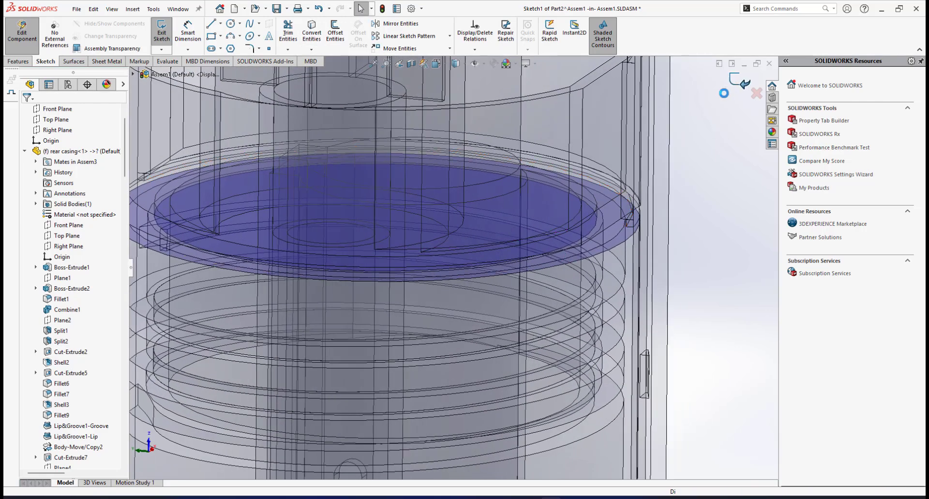
pyautogui.hotkey('ctrl', 'b')
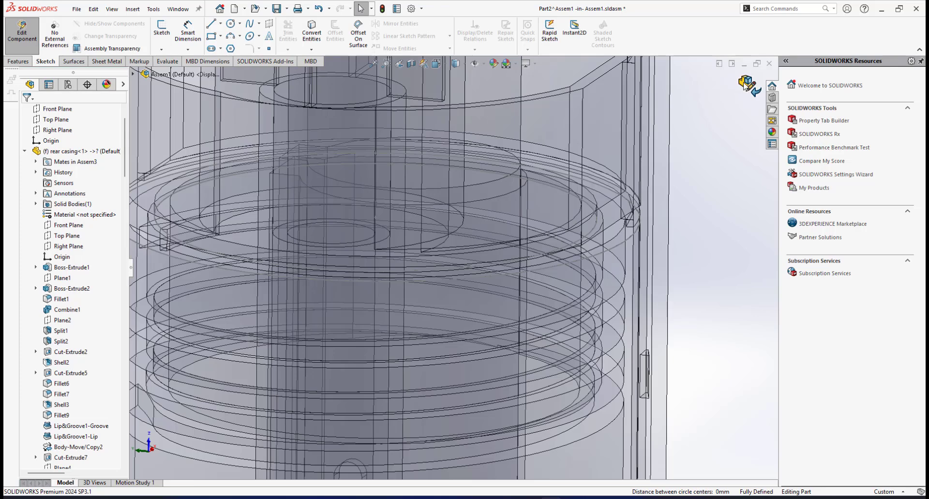
# Leave in-context editing and open the new part Part2^Assem1 in its own window.
pyautogui.click(748, 85)
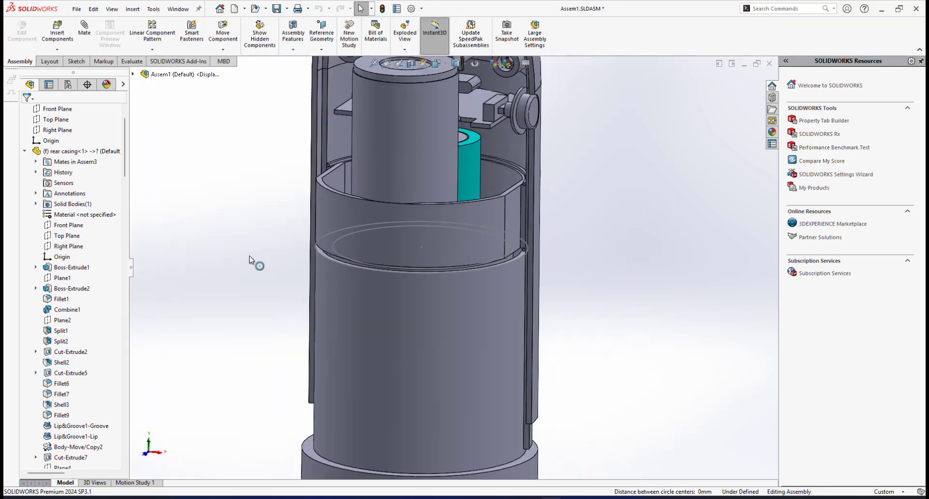
pyautogui.moveTo(126, 154); pyautogui.dragTo(122, 442)
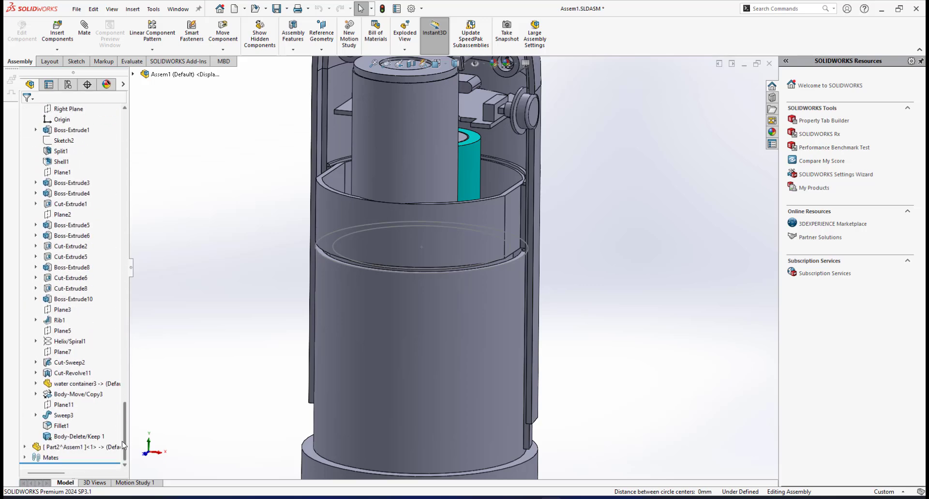
pyautogui.click(55, 448)
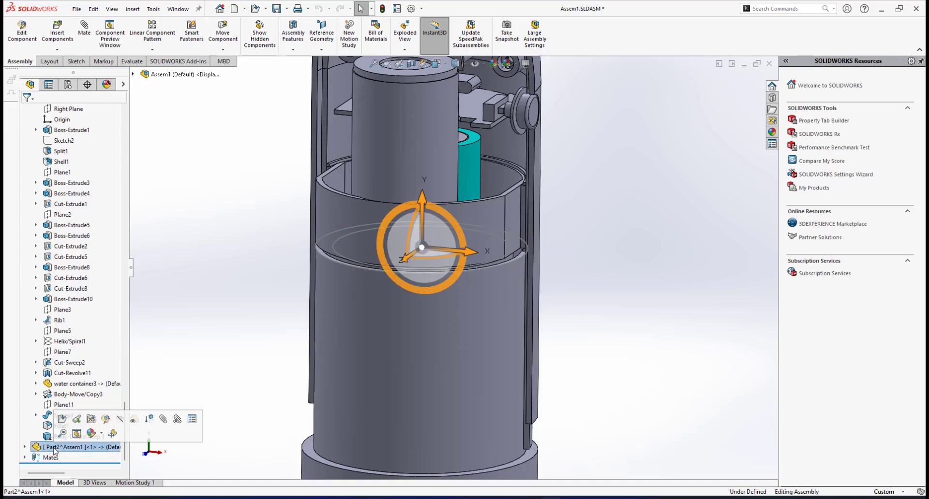
pyautogui.click(76, 420)
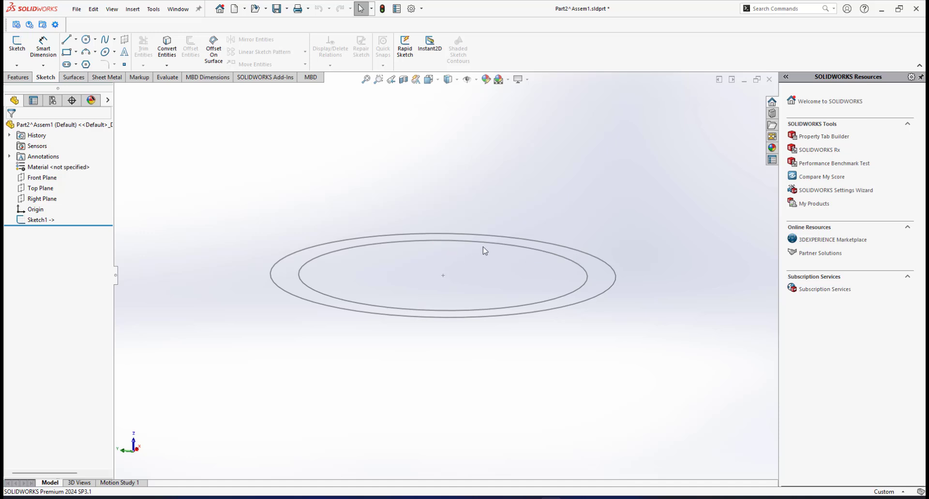
# Extrude the ring-shaped region between the two sketched circles to a blind depth of 1 mm.
pyautogui.click(14, 77)
pyautogui.click(21, 46)
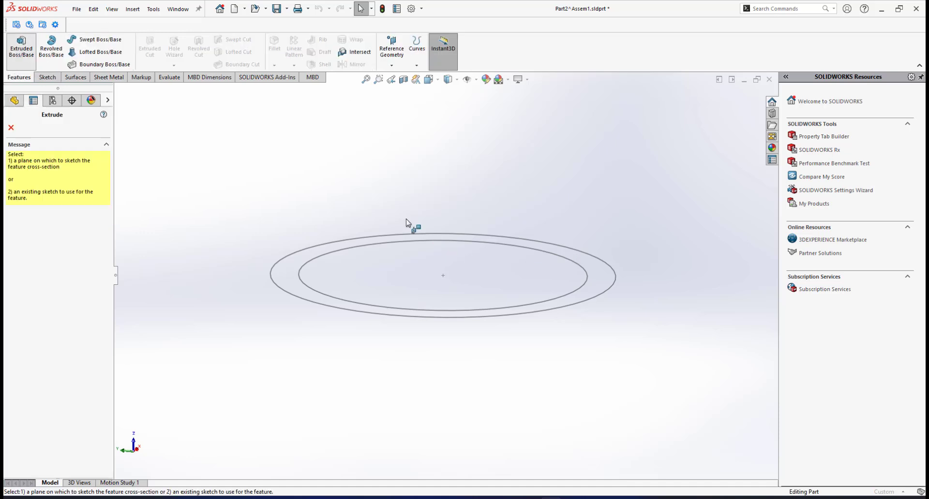
pyautogui.click(528, 315)
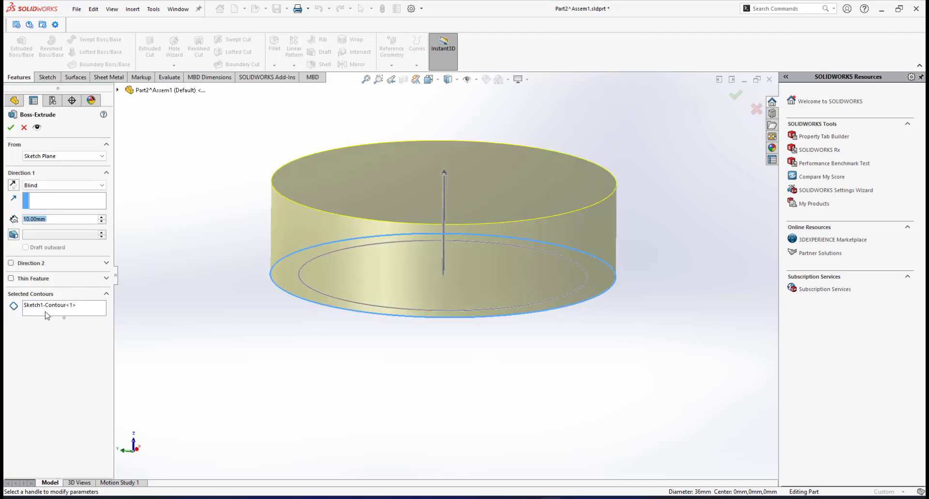
pyautogui.rightClick(70, 306)
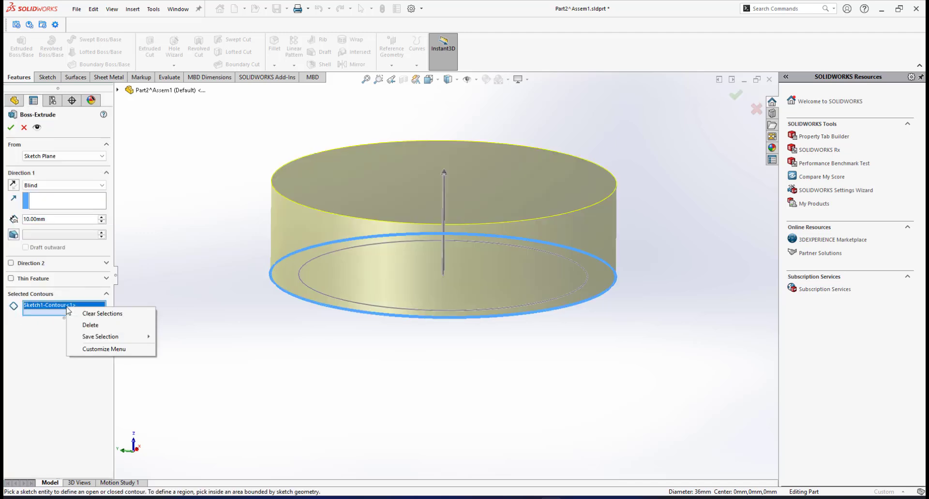
pyautogui.click(100, 311)
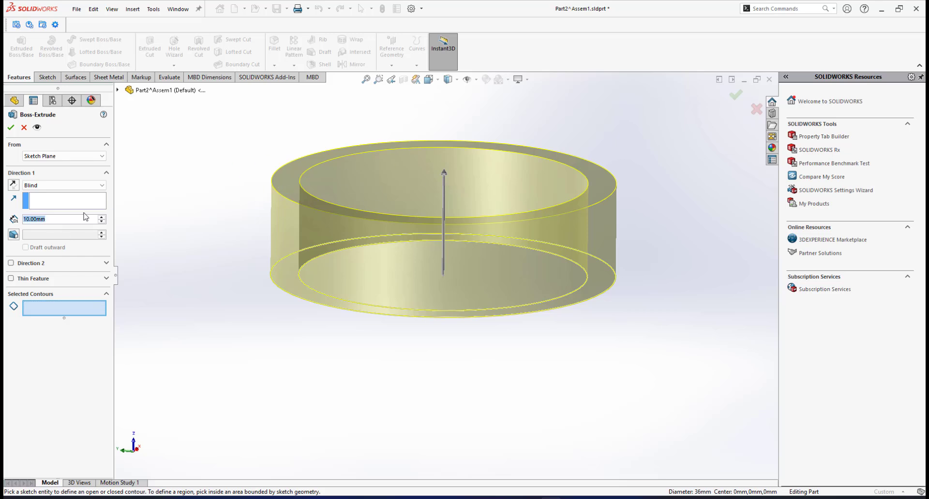
pyautogui.write('1')
pyautogui.press('Return')
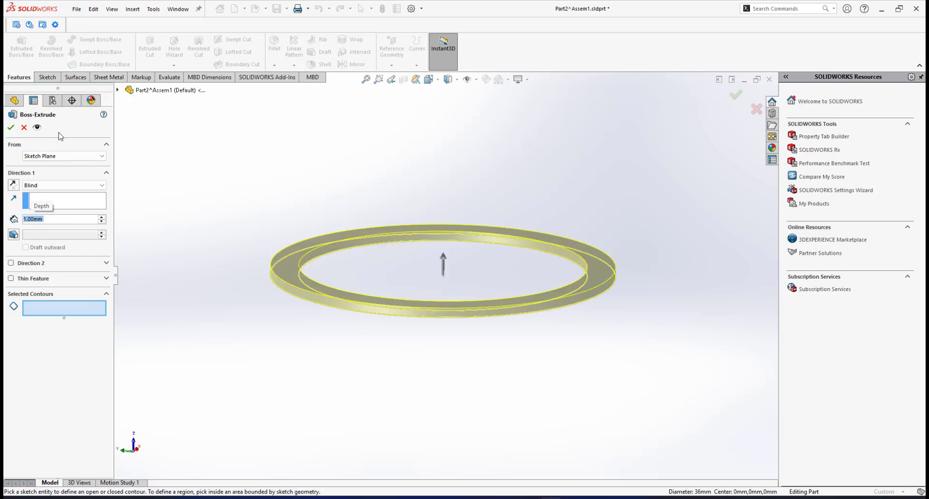
pyautogui.click(10, 128)
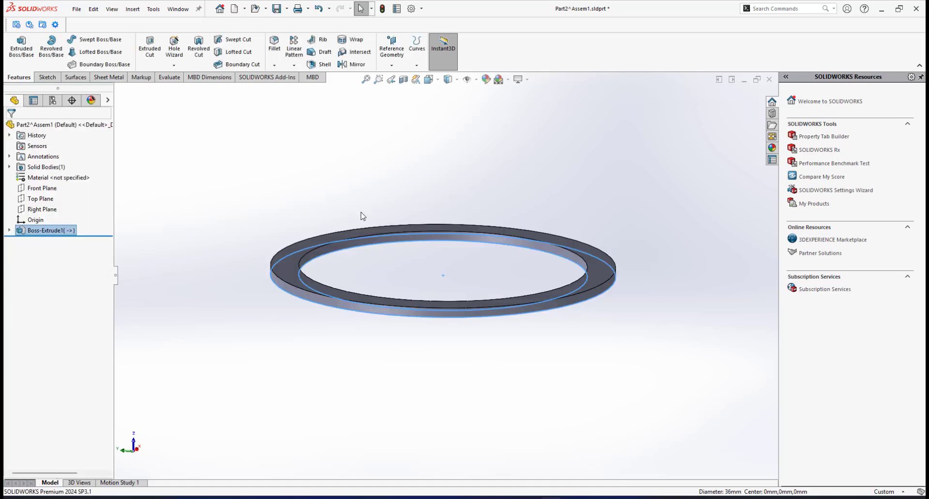
pyautogui.click(483, 282)
pyautogui.moveTo(483, 281); pyautogui.dragTo(477, 280, button='middle')
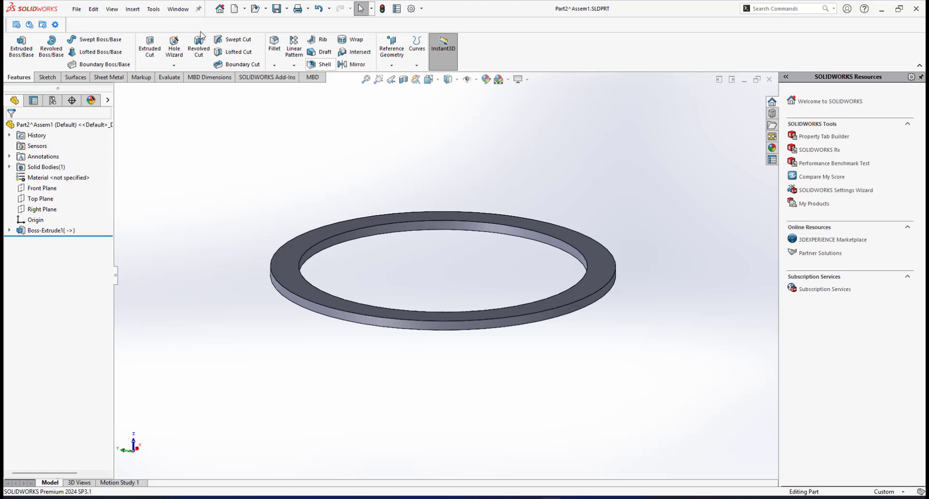
# Save the ring part under the name "rubber sealant" in the project's New folder.
pyautogui.click(76, 9)
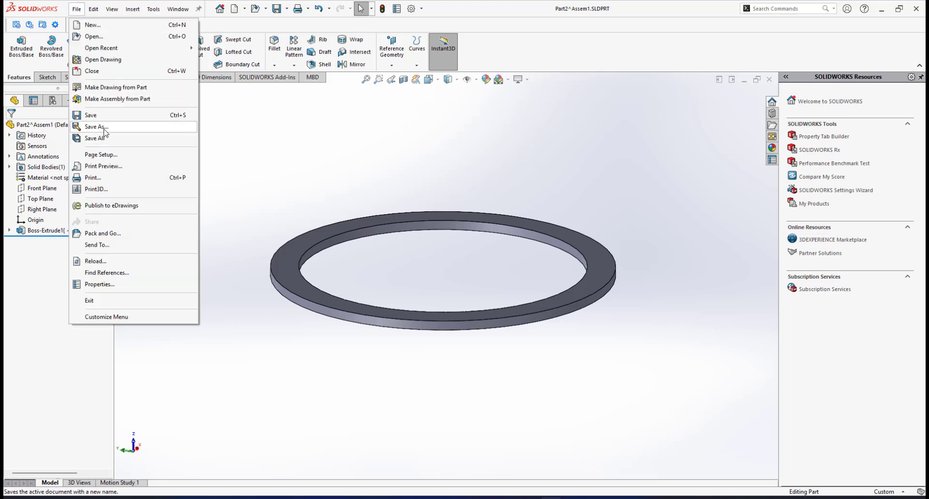
pyautogui.click(104, 128)
pyautogui.click(480, 266)
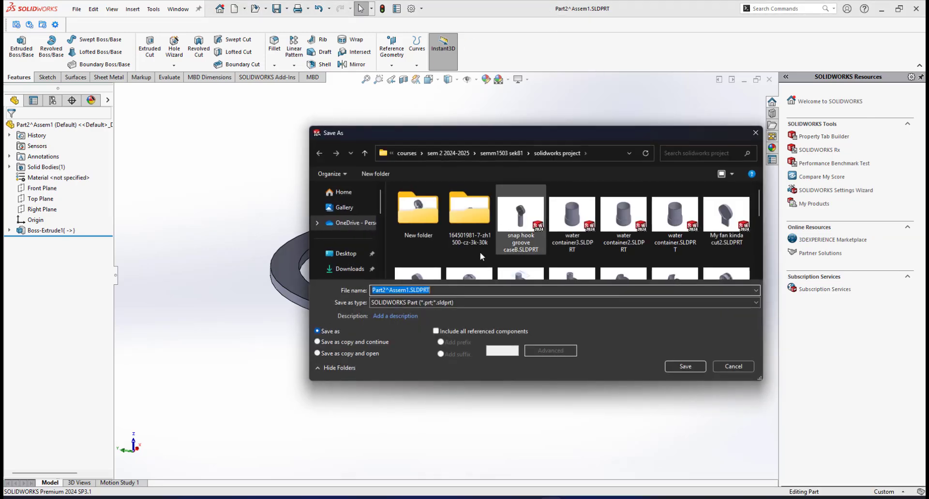
pyautogui.doubleClick(417, 209)
pyautogui.doubleClick(446, 289)
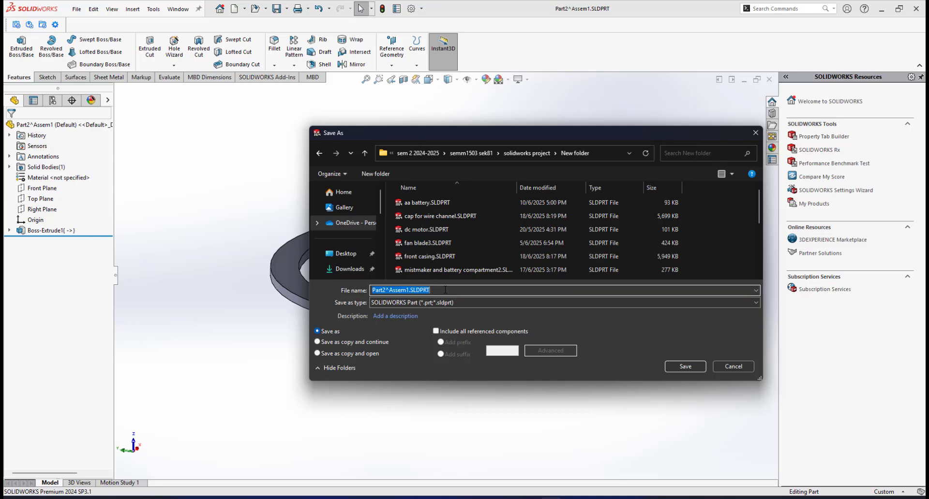
pyautogui.write('rubber sealant')
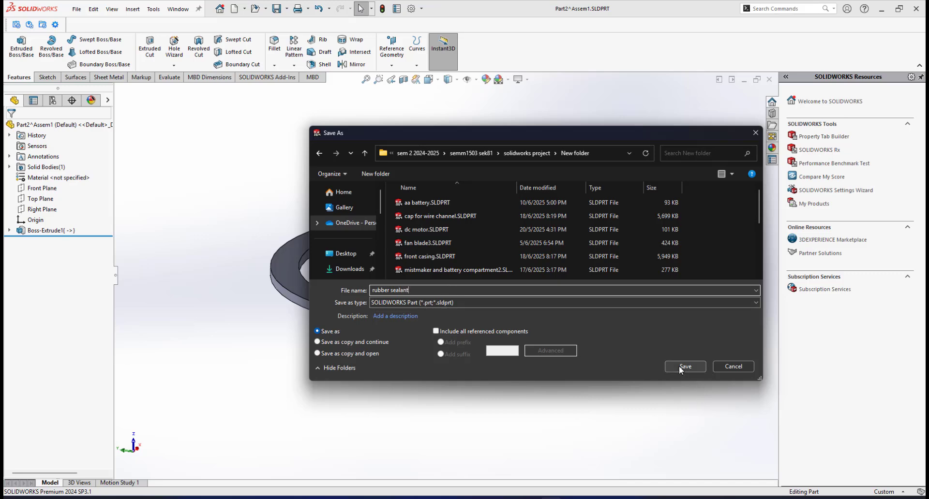
pyautogui.click(680, 367)
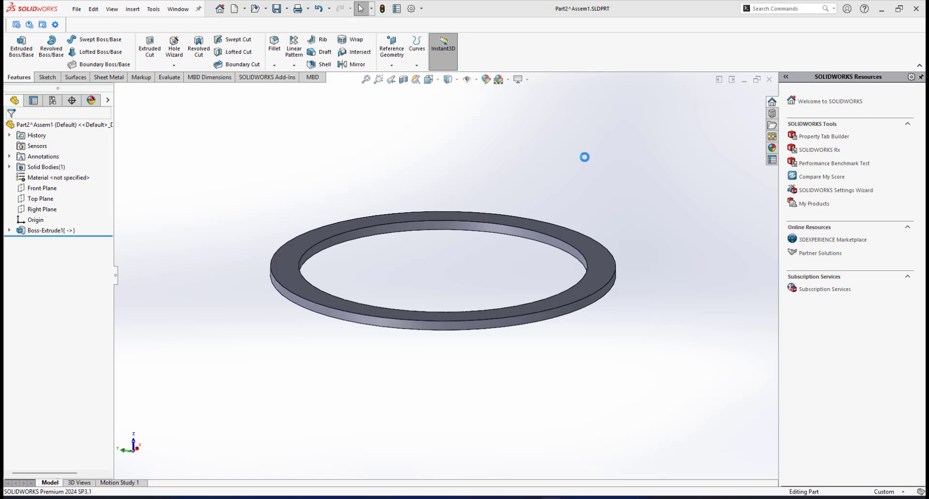
# Return to the Assem1 assembly, let it update, and check the sealant ring at the water container's rim.
pyautogui.click(177, 8)
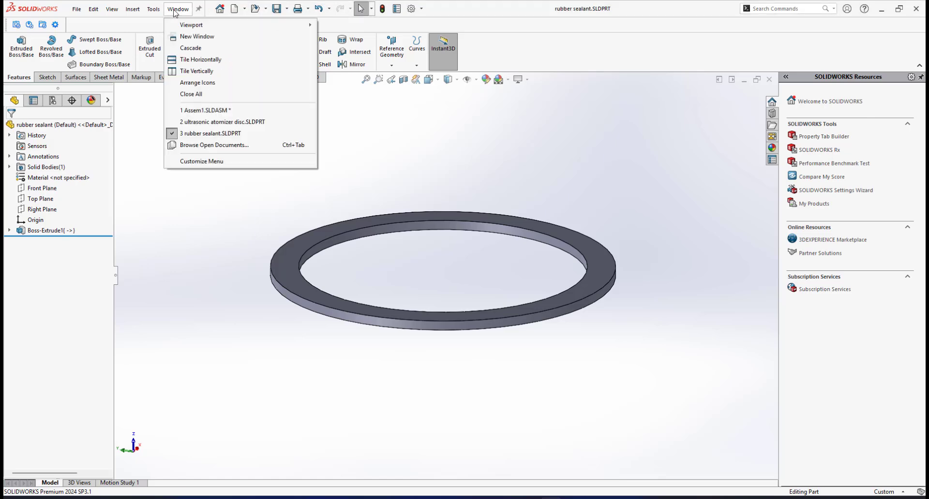
pyautogui.click(242, 112)
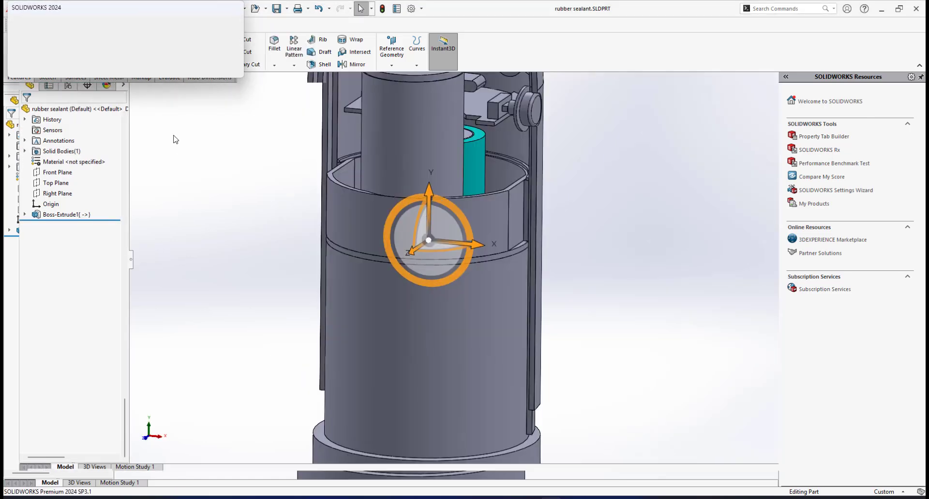
pyautogui.click(85, 54)
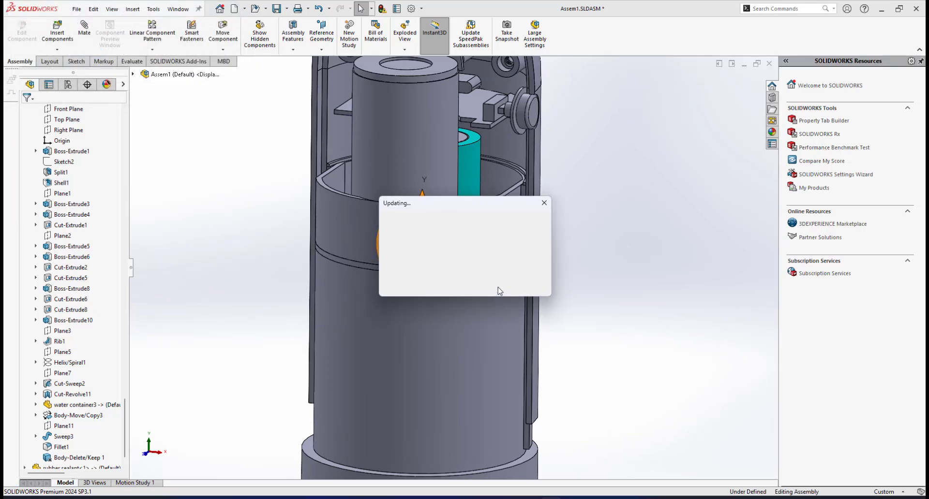
pyautogui.scroll(-5, 503, 259)
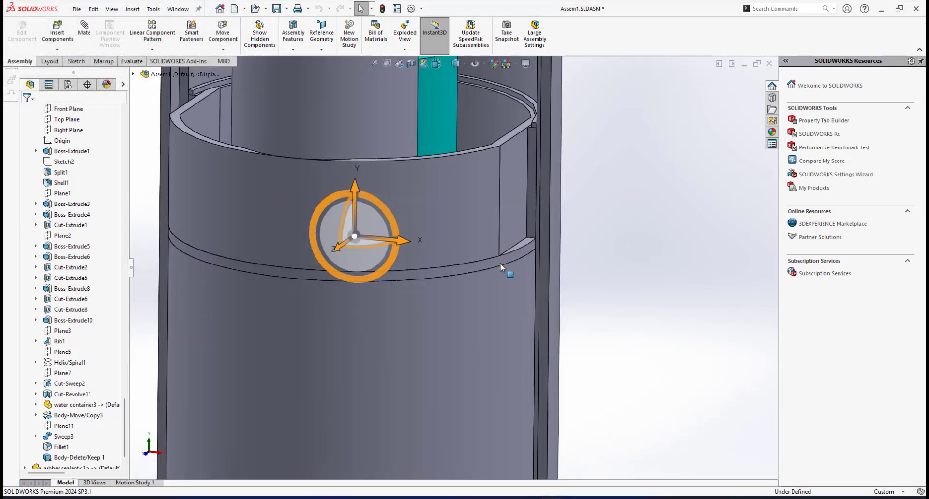
pyautogui.moveTo(500, 257)
pyautogui.mouseDown(button='middle')
pyautogui.moveTo(486, 245)
pyautogui.moveTo(487, 266)
pyautogui.mouseUp(button='middle')
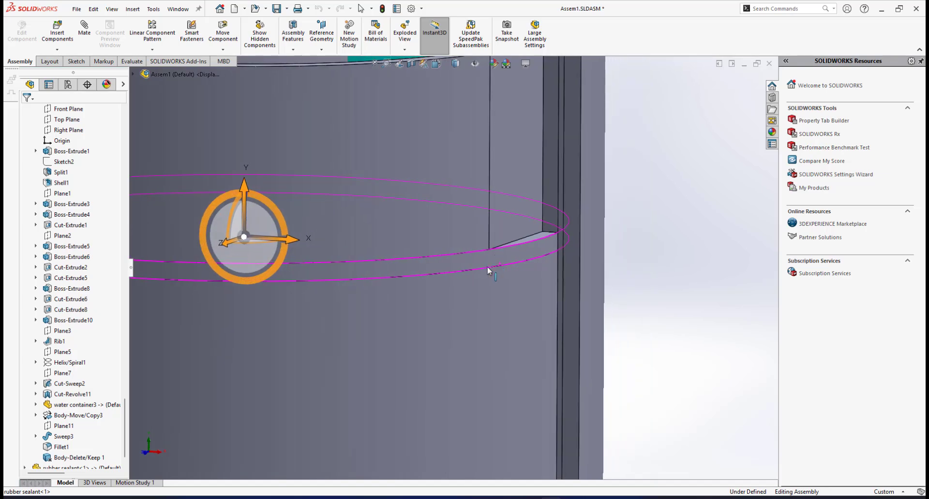
pyautogui.scroll(5, 486, 266)
# Collapse the feature lists of water container4 and the rear casing in the assembly tree.
pyautogui.moveTo(124, 413); pyautogui.dragTo(116, 443)
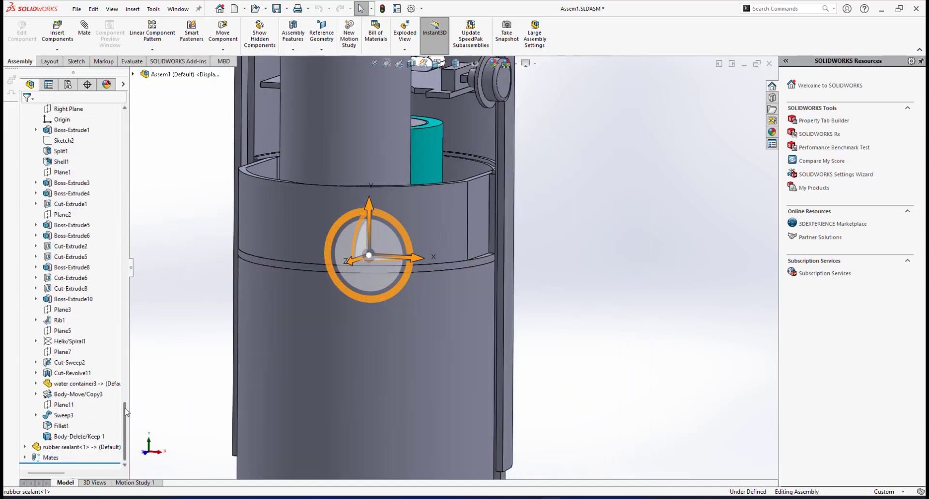
pyautogui.moveTo(126, 411); pyautogui.dragTo(111, 379)
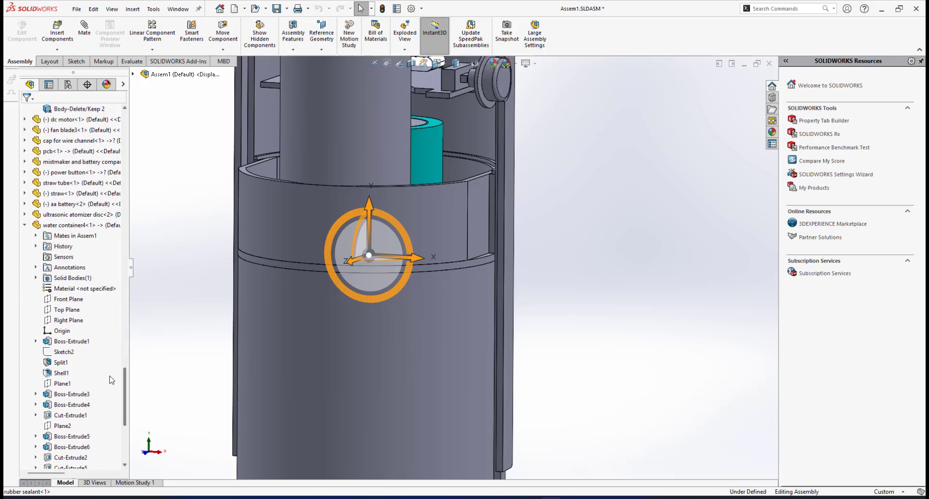
pyautogui.click(25, 225)
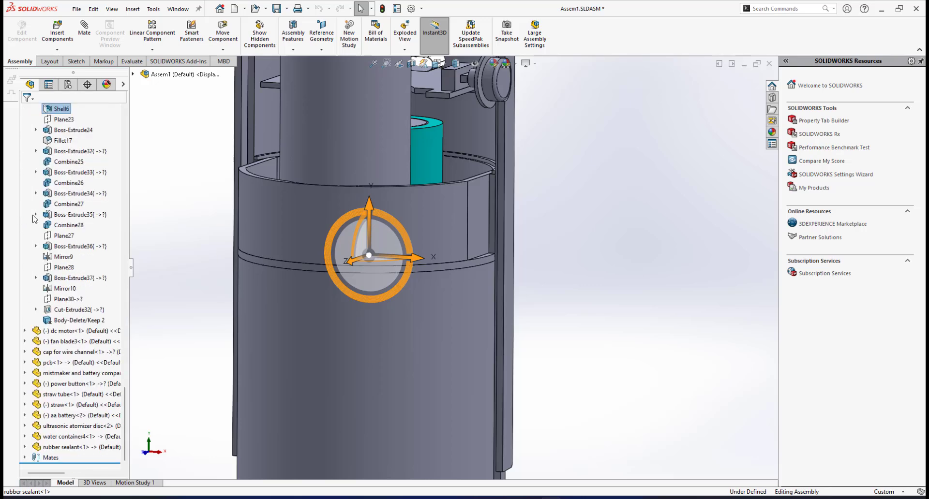
pyautogui.moveTo(125, 395); pyautogui.dragTo(126, 116)
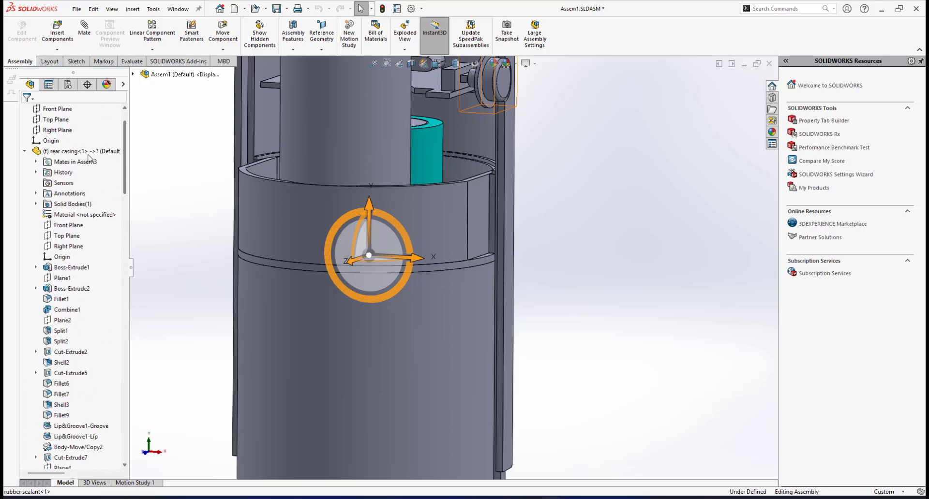
pyautogui.click(25, 151)
# Examine the fit of the water container, sealant ring and rear casing from several angles.
pyautogui.scroll(2, 452, 251)
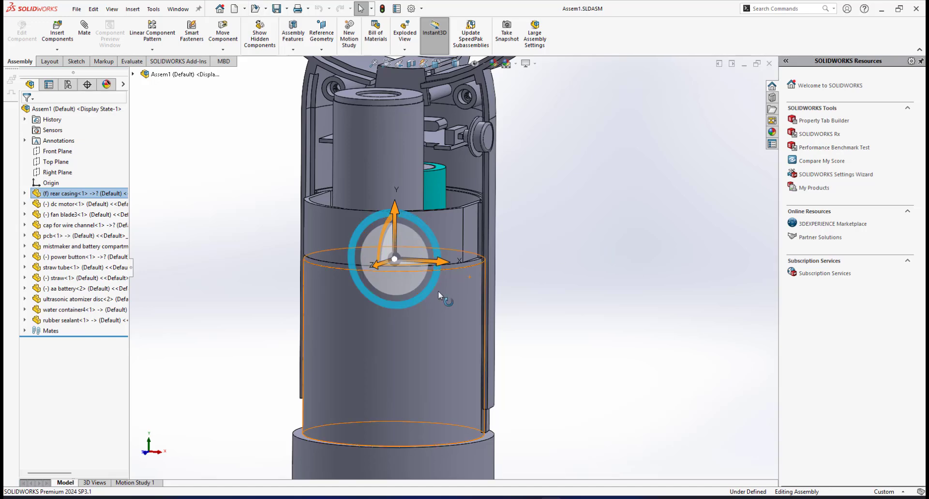
pyautogui.scroll(3, 438, 291)
pyautogui.moveTo(460, 277); pyautogui.dragTo(426, 390, button='middle')
pyautogui.scroll(-5, 439, 301)
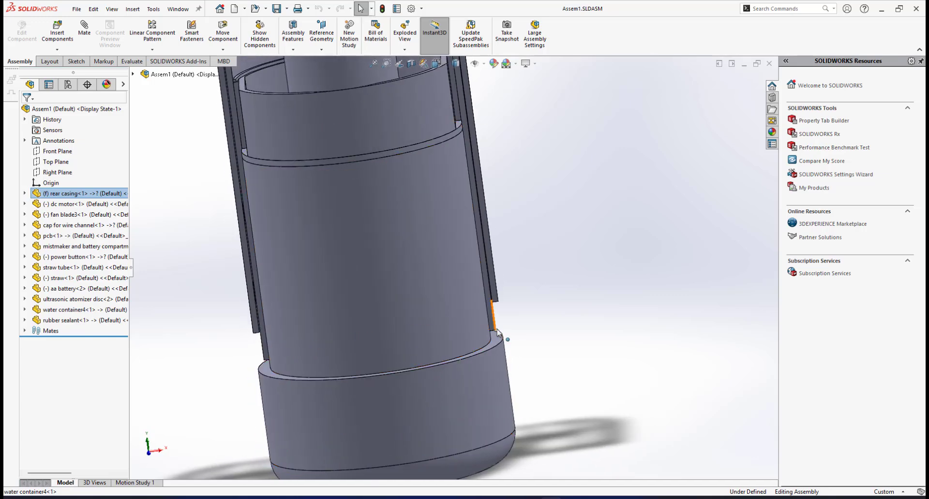
pyautogui.moveTo(408, 309); pyautogui.dragTo(393, 251, button='middle')
pyautogui.scroll(-1, 461, 259)
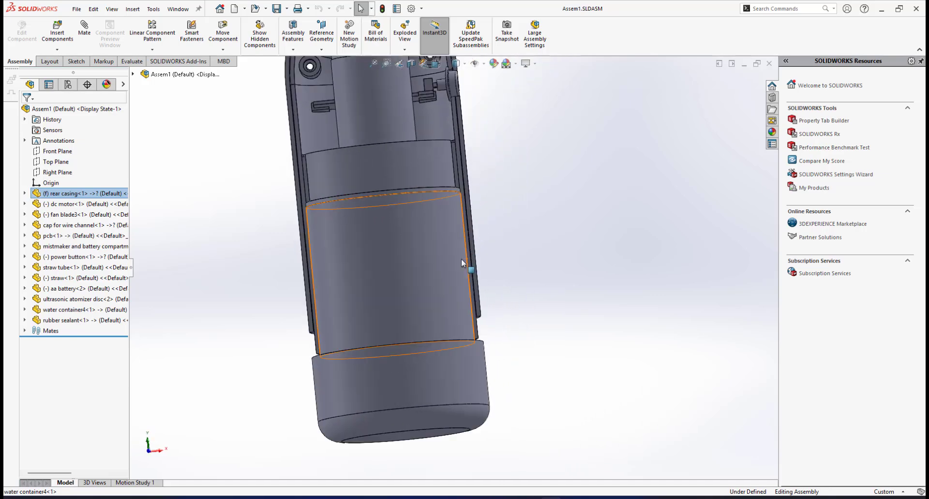
pyautogui.moveTo(460, 259); pyautogui.dragTo(435, 288, button='middle')
pyautogui.scroll(3, 440, 228)
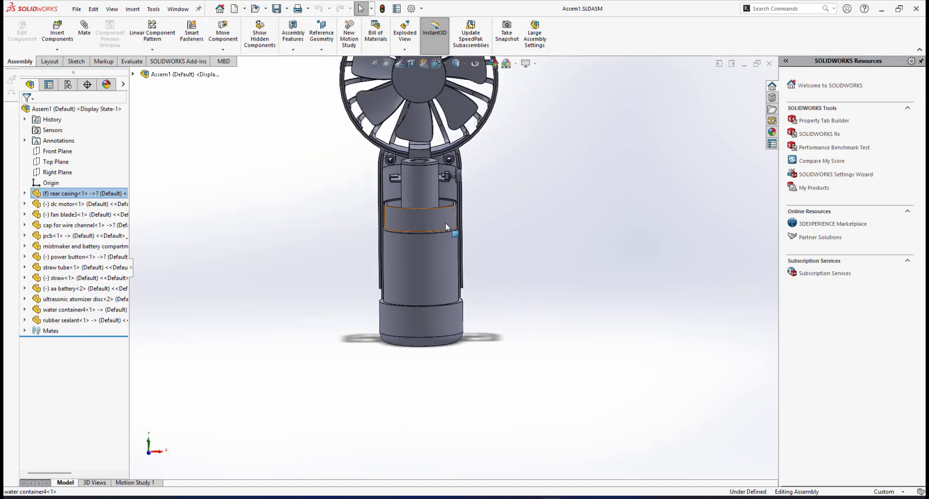
pyautogui.scroll(-2, 445, 226)
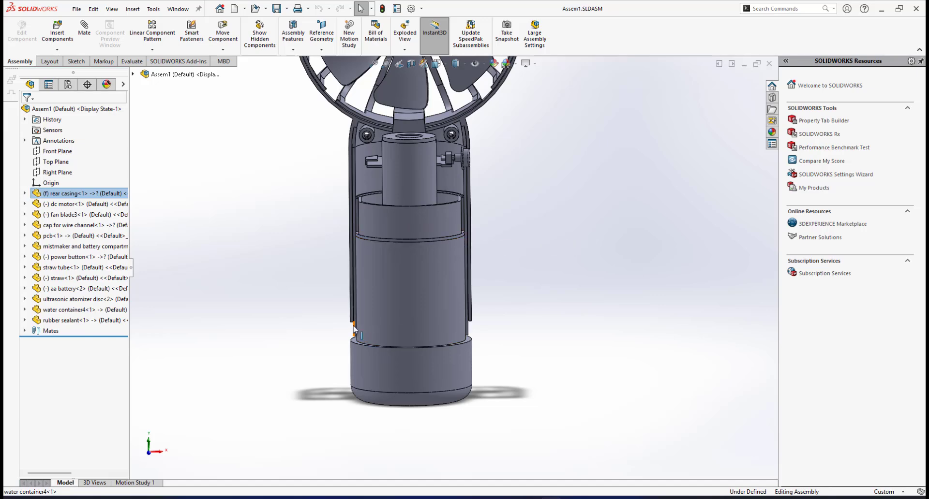
pyautogui.scroll(3, 443, 263)
pyautogui.moveTo(444, 266); pyautogui.dragTo(442, 236, button='middle')
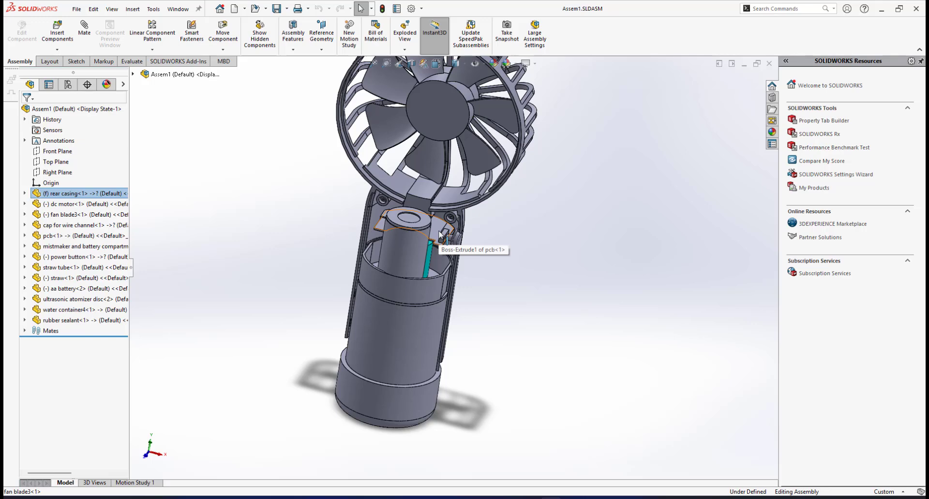
pyautogui.scroll(-2, 440, 237)
pyautogui.scroll(1, 441, 237)
pyautogui.moveTo(440, 237); pyautogui.dragTo(436, 237, button='middle')
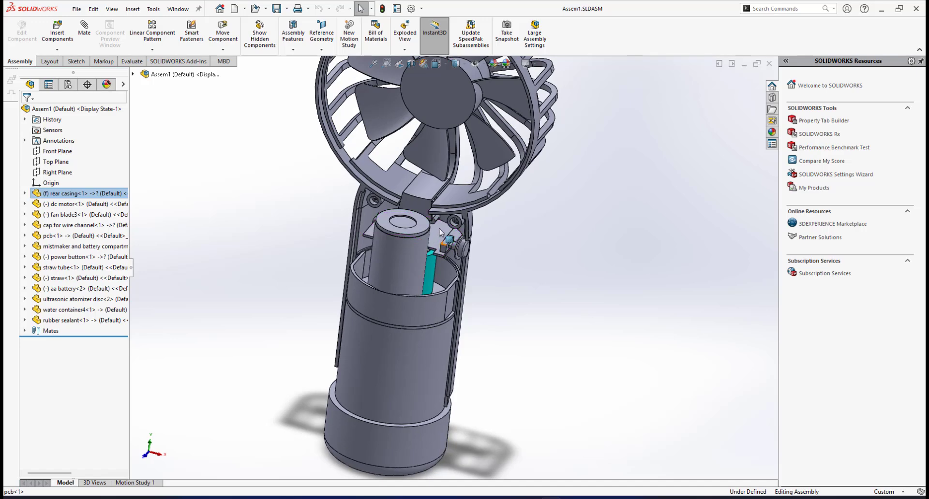
pyautogui.scroll(2, 440, 183)
pyautogui.scroll(-1, 440, 183)
# Insert the front casing part into the assembly, placed freely beside the fan.
pyautogui.click(57, 30)
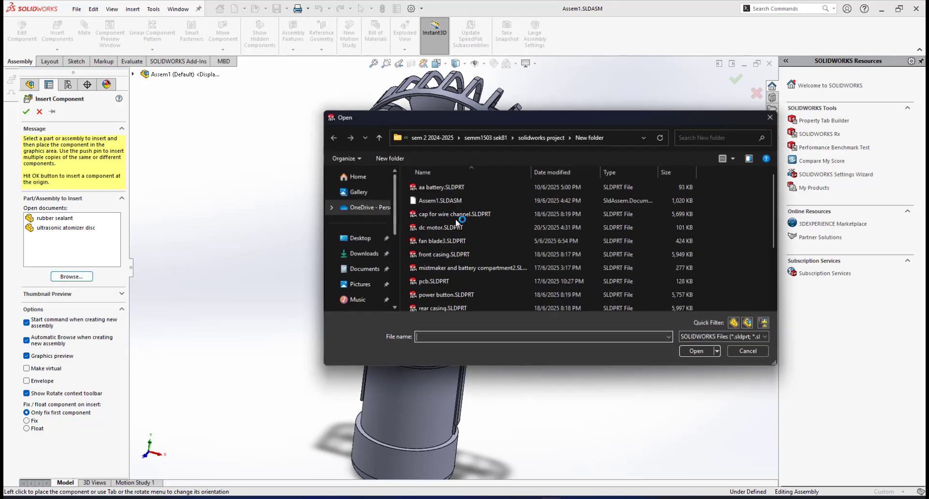
pyautogui.click(445, 254)
pyautogui.click(713, 355)
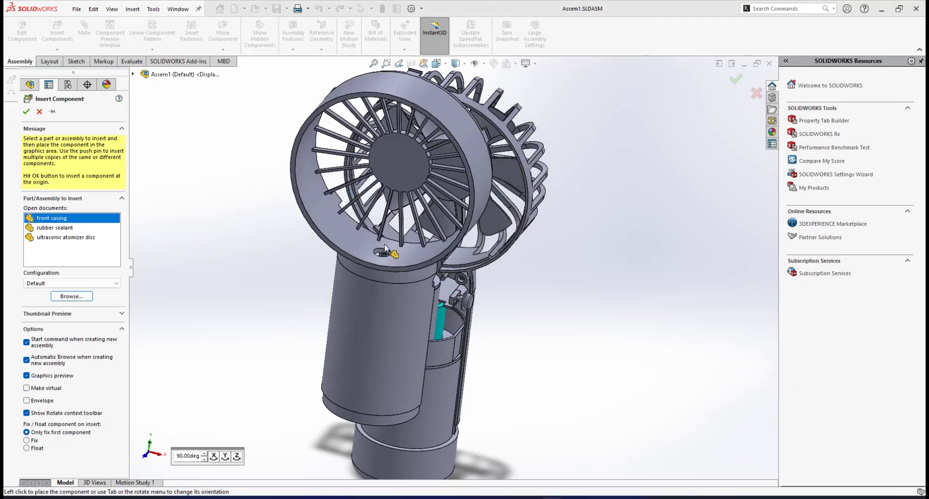
pyautogui.scroll(3, 353, 243)
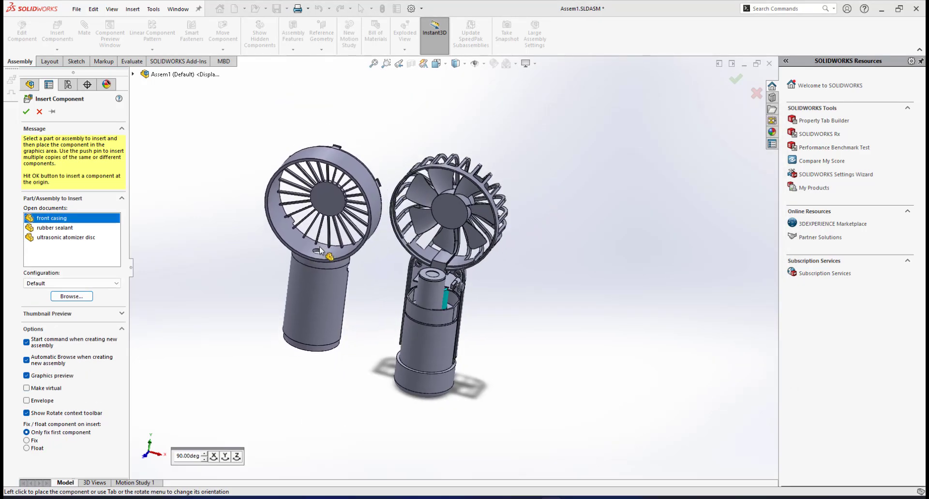
pyautogui.click(324, 251)
pyautogui.press('Escape')
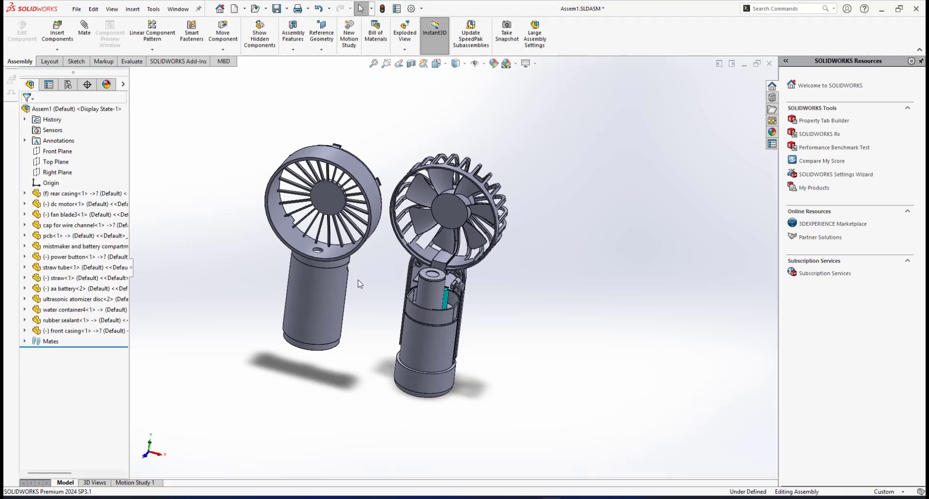
pyautogui.scroll(-3, 351, 275)
pyautogui.moveTo(351, 275); pyautogui.dragTo(322, 289, button='middle')
pyautogui.click(270, 307)
pyautogui.scroll(3, 349, 293)
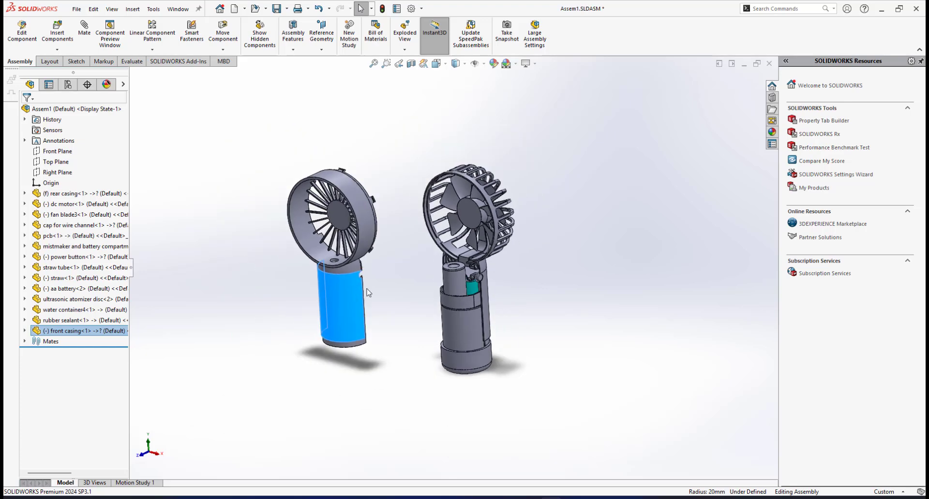
pyautogui.click(400, 289)
pyautogui.moveTo(401, 289); pyautogui.dragTo(404, 279, button='middle')
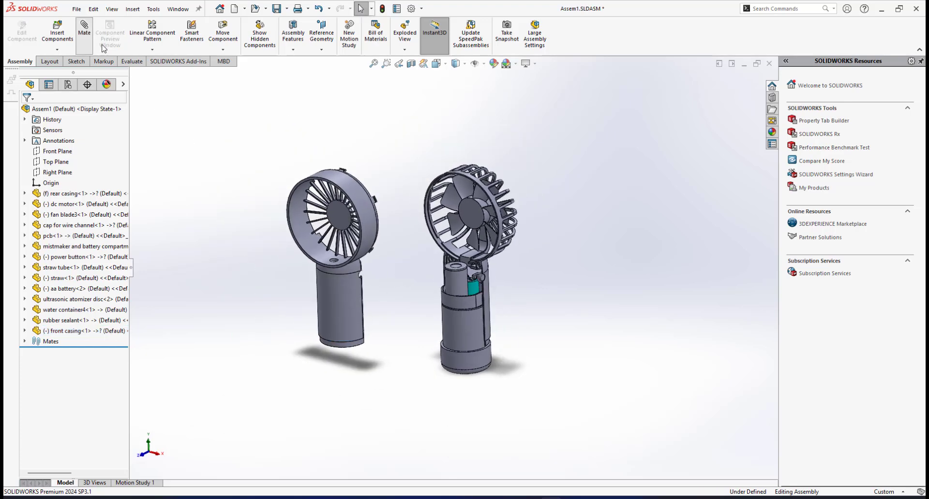
# Add a coincident mate between the Right Plane of the front casing and the Right Plane of the rear casing, and finish mating.
pyautogui.scroll(-3, 387, 258)
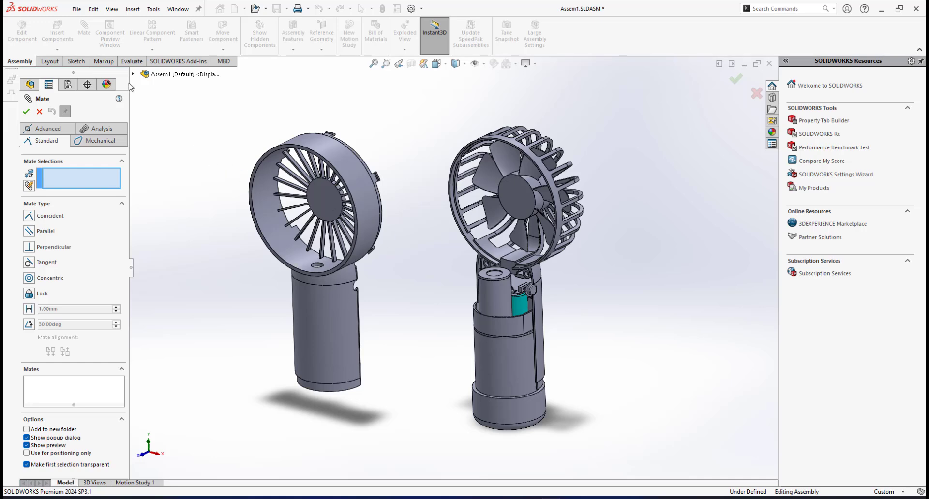
pyautogui.click(133, 75)
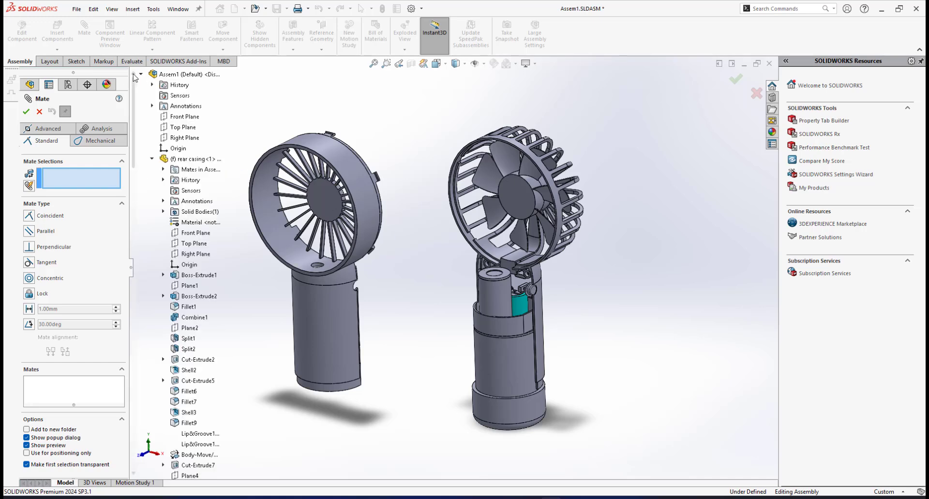
pyautogui.click(152, 159)
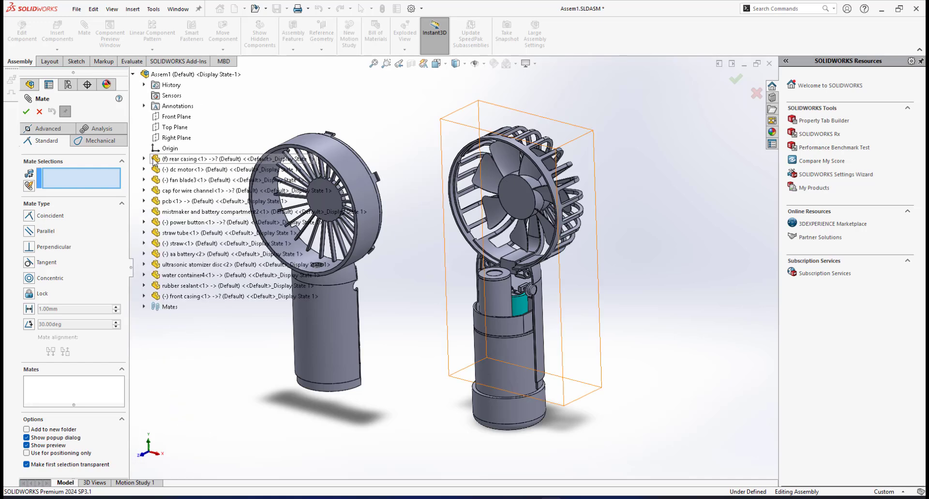
pyautogui.click(144, 297)
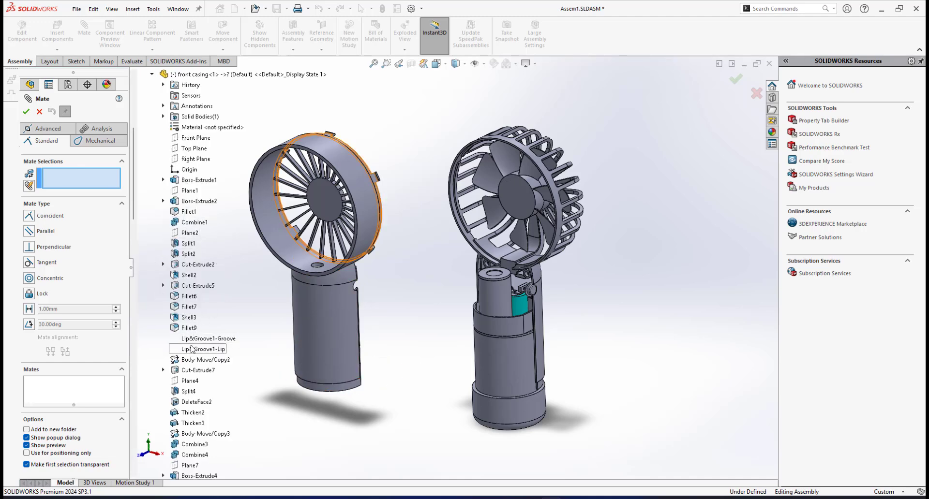
pyautogui.click(186, 160)
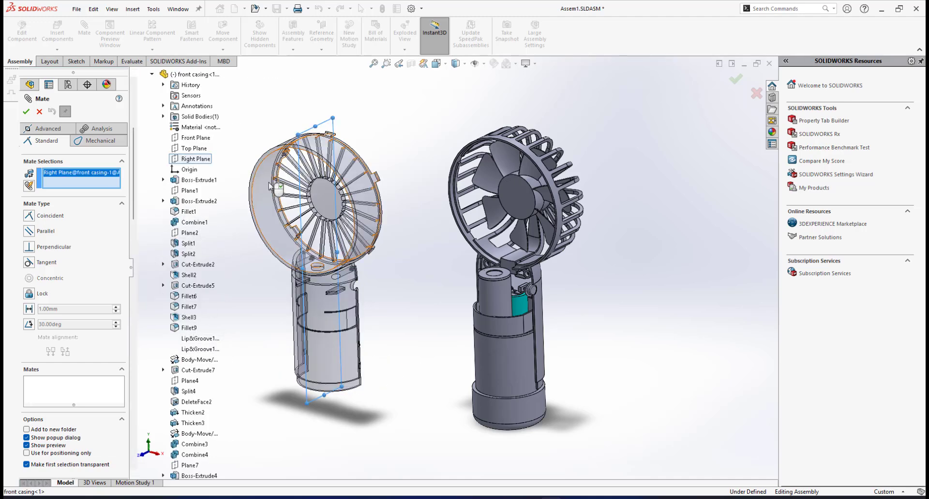
pyautogui.click(152, 76)
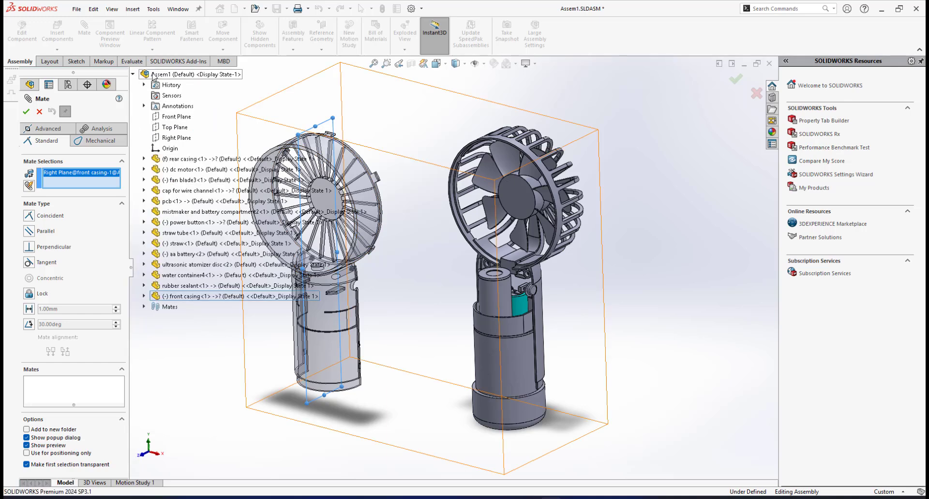
pyautogui.click(144, 159)
pyautogui.click(186, 170)
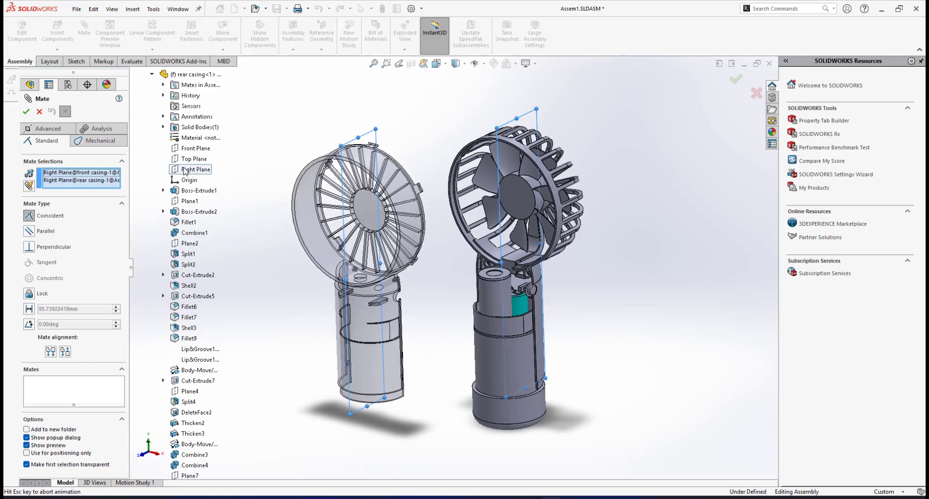
pyautogui.click(620, 200)
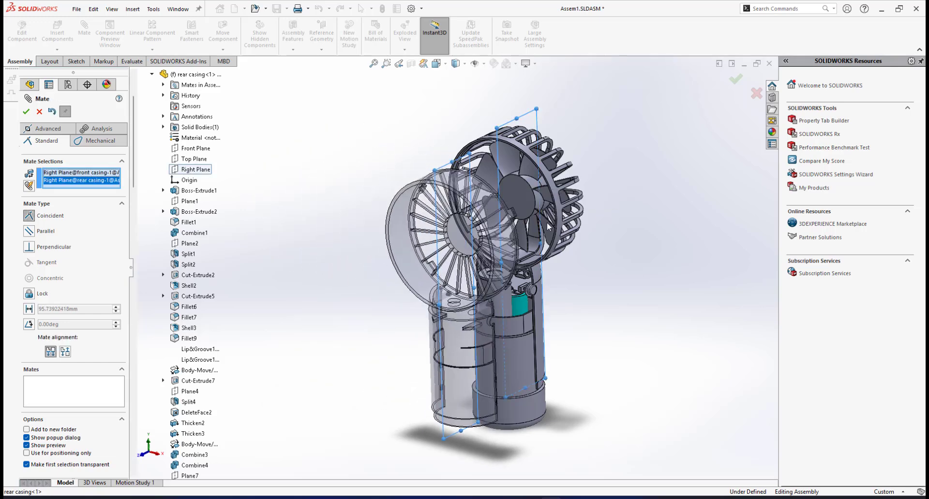
pyautogui.scroll(2, 501, 291)
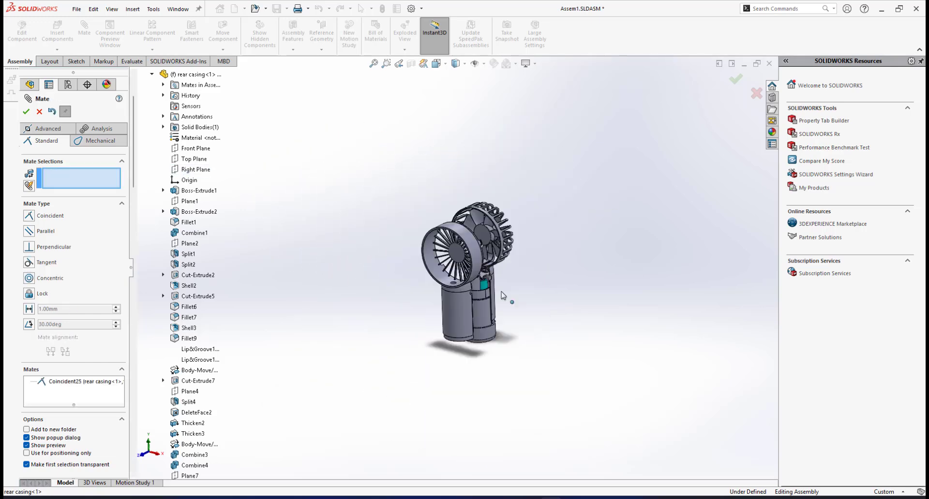
pyautogui.scroll(2, 462, 303)
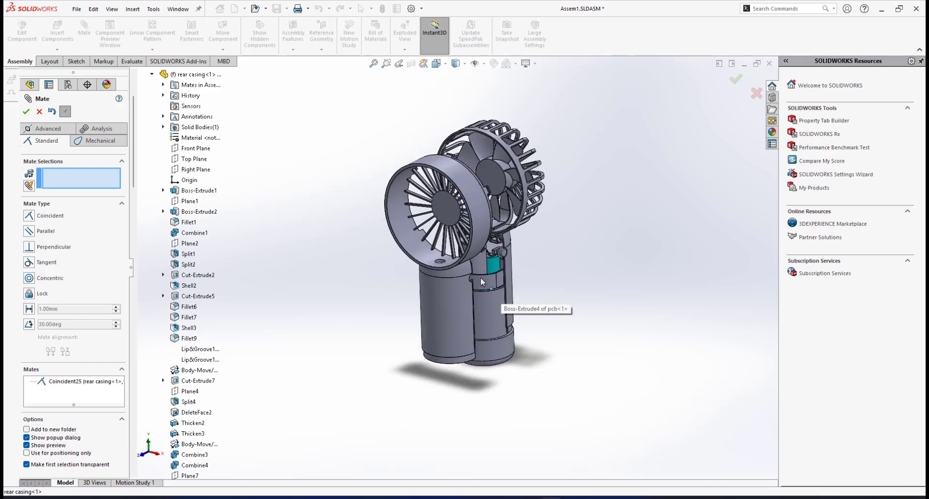
pyautogui.moveTo(480, 278); pyautogui.dragTo(453, 282, button='middle')
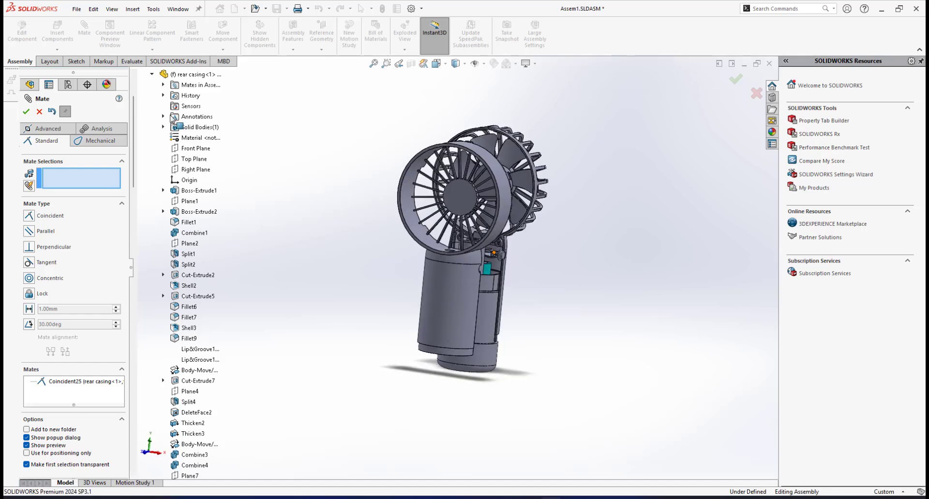
pyautogui.click(26, 112)
# Move the front casing clear of the internal parts so its lower edge is accessible, and deselect it.
pyautogui.moveTo(484, 232)
pyautogui.mouseDown(button='middle')
pyautogui.moveTo(462, 213)
pyautogui.moveTo(426, 207)
pyautogui.moveTo(460, 238)
pyautogui.moveTo(475, 229)
pyautogui.moveTo(387, 283)
pyautogui.mouseUp(button='middle')
pyautogui.scroll(3, 438, 271)
pyautogui.click(440, 300)
pyautogui.moveTo(387, 284); pyautogui.dragTo(466, 285)
pyautogui.scroll(-2, 466, 285)
pyautogui.moveTo(467, 285); pyautogui.dragTo(511, 256, button='middle')
pyautogui.scroll(-1, 446, 338)
pyautogui.moveTo(446, 339); pyautogui.dragTo(401, 292, button='middle')
pyautogui.scroll(-2, 442, 325)
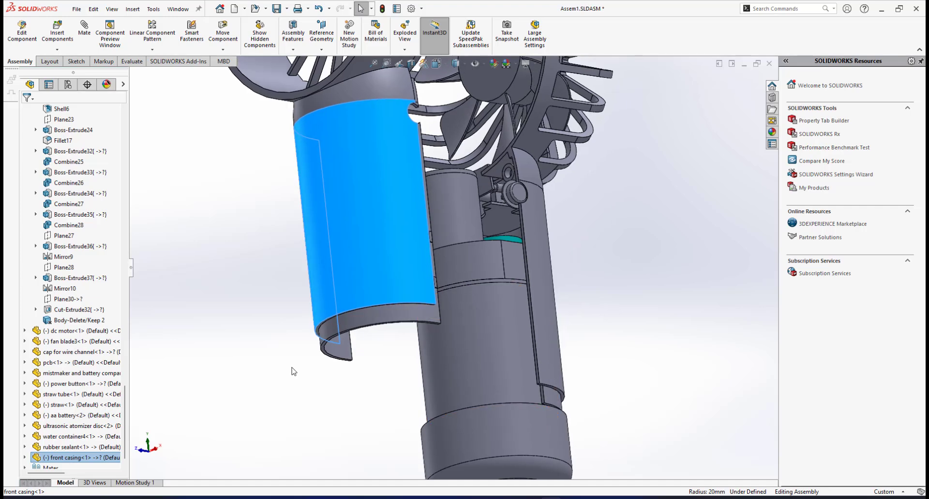
pyautogui.click(292, 371)
# Add a coincident mate between the narrow stepped face near the front casing's lower end and the matching face of the rear casing.
pyautogui.scroll(-2, 328, 334)
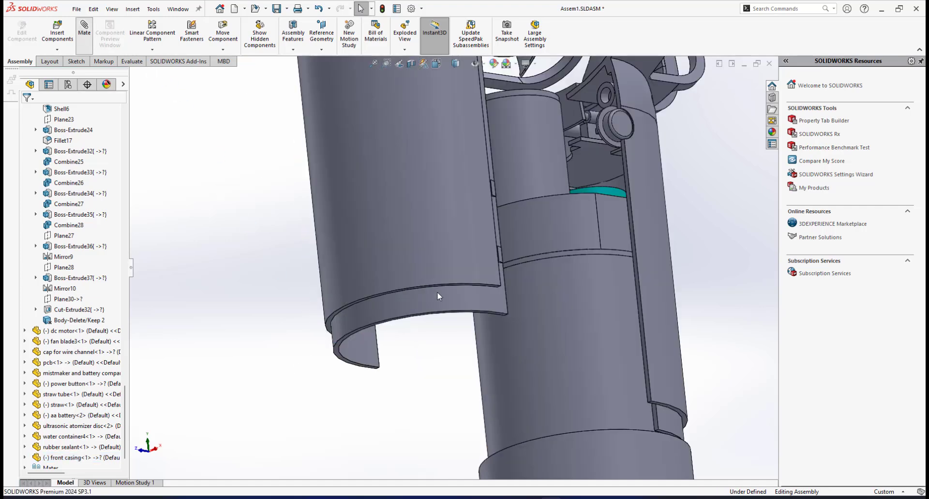
pyautogui.scroll(-2, 429, 289)
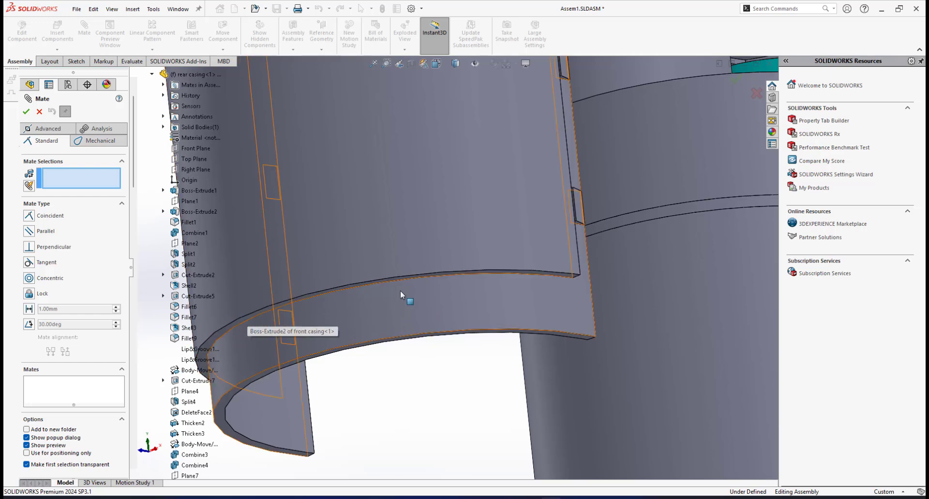
pyautogui.scroll(3, 399, 290)
pyautogui.scroll(-2, 399, 290)
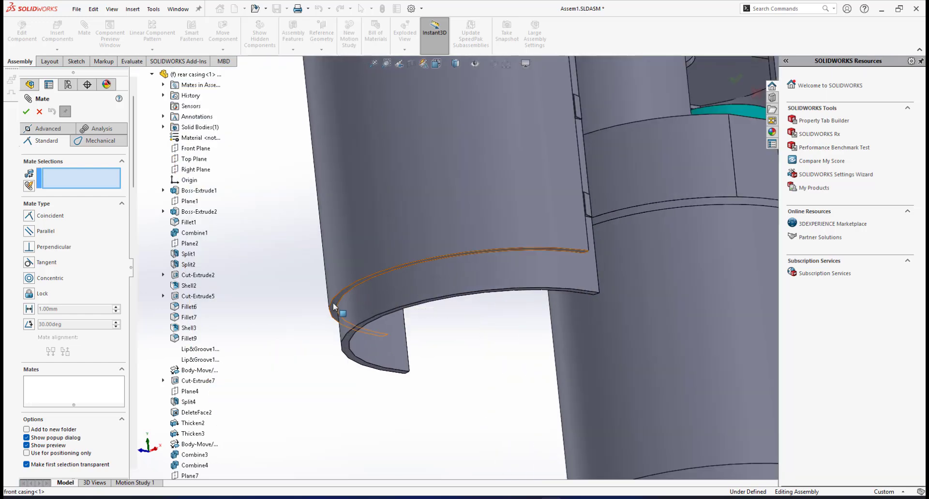
pyautogui.click(334, 307)
pyautogui.scroll(3, 532, 312)
pyautogui.moveTo(545, 341); pyautogui.dragTo(552, 347, button='middle')
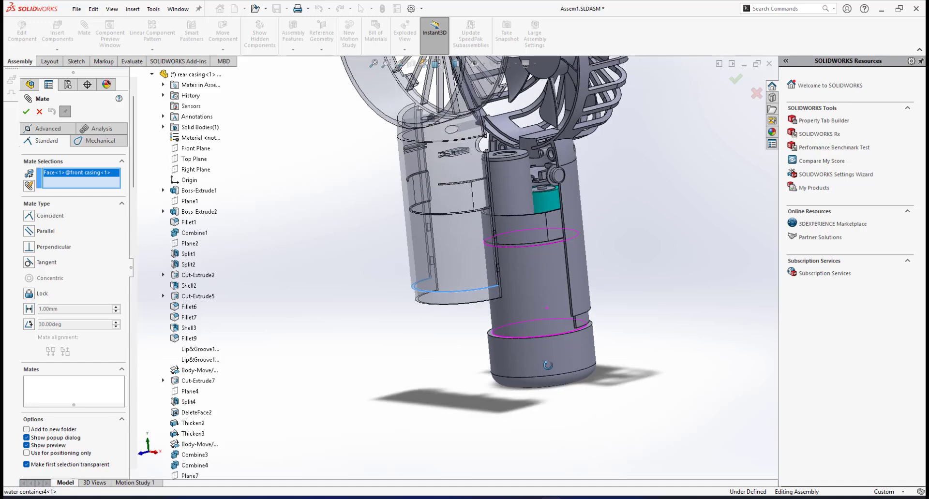
pyautogui.scroll(-8, 552, 322)
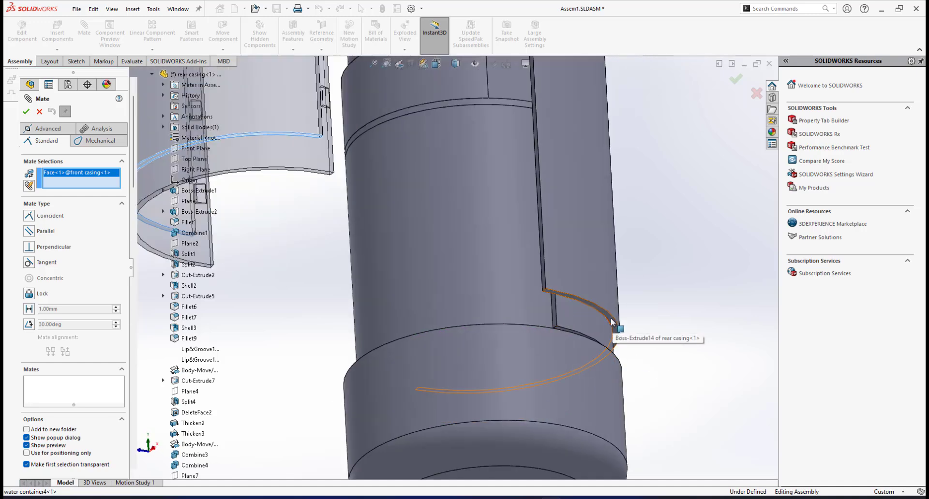
pyautogui.click(612, 322)
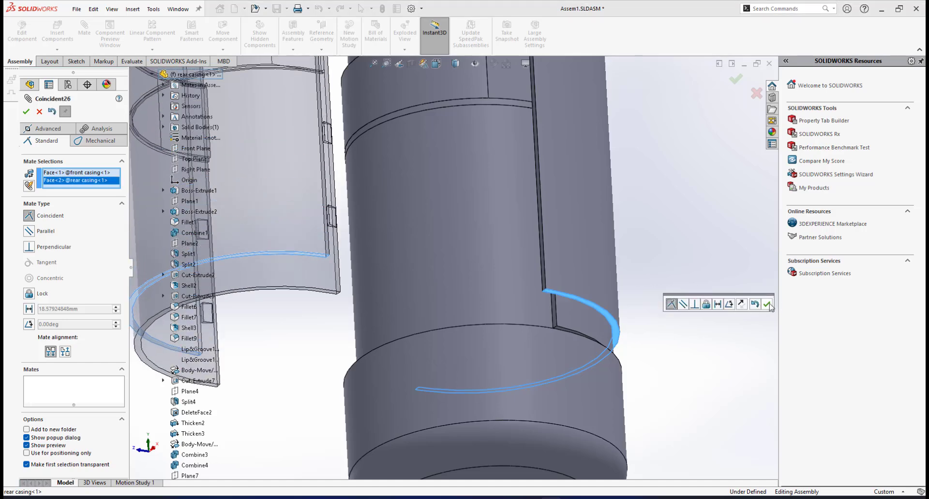
pyautogui.click(767, 305)
# Add a concentric mate between the round mist hole inside the front casing and the outer edge of the ultrasonic atomizer disc.
pyautogui.scroll(4, 525, 285)
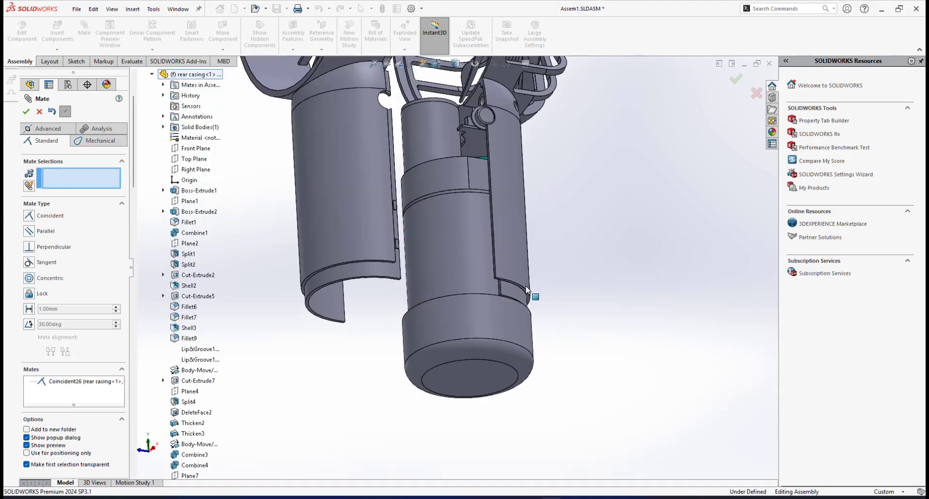
pyautogui.moveTo(525, 286); pyautogui.dragTo(388, 317, button='middle')
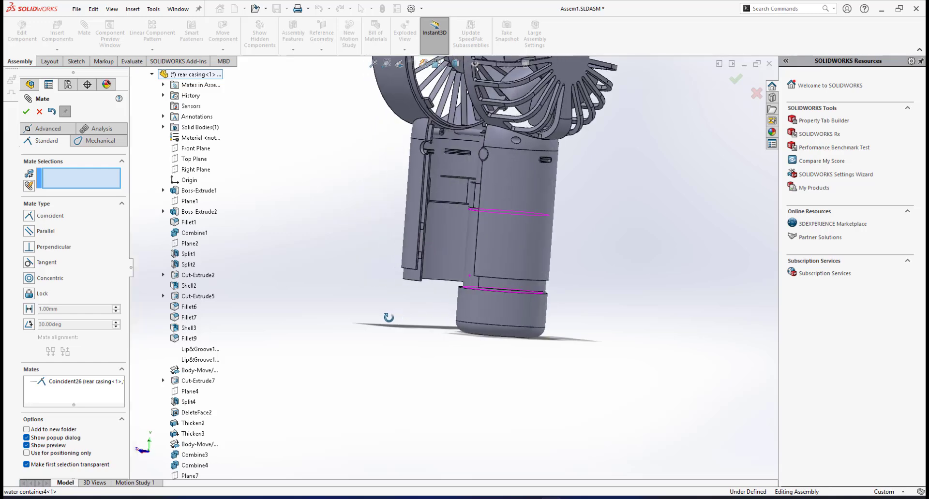
pyautogui.moveTo(412, 289); pyautogui.dragTo(446, 242, button='middle')
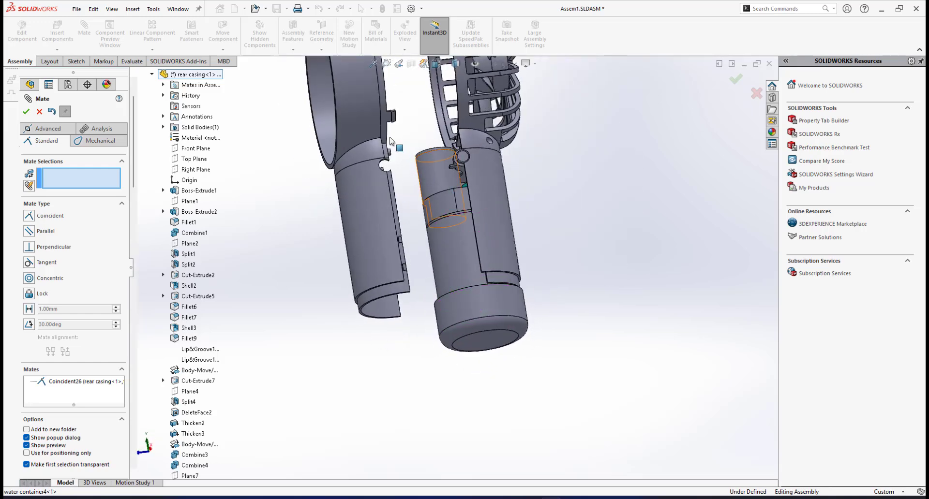
pyautogui.moveTo(391, 140); pyautogui.dragTo(326, 139, button='middle')
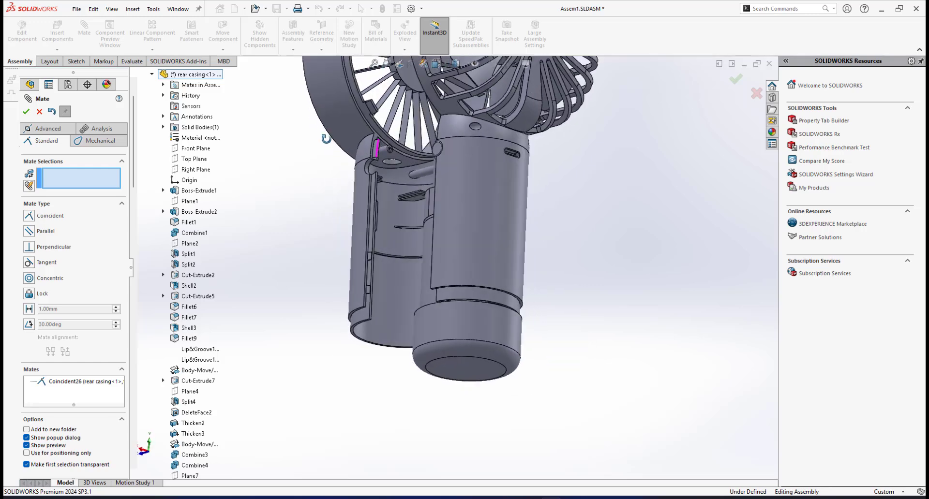
pyautogui.scroll(-5, 392, 161)
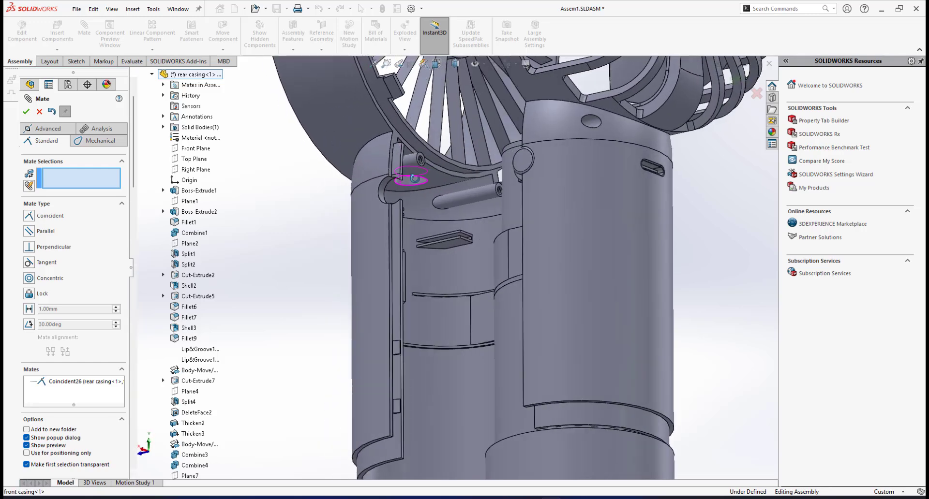
pyautogui.moveTo(415, 178); pyautogui.dragTo(411, 180, button='middle')
pyautogui.scroll(-3, 418, 183)
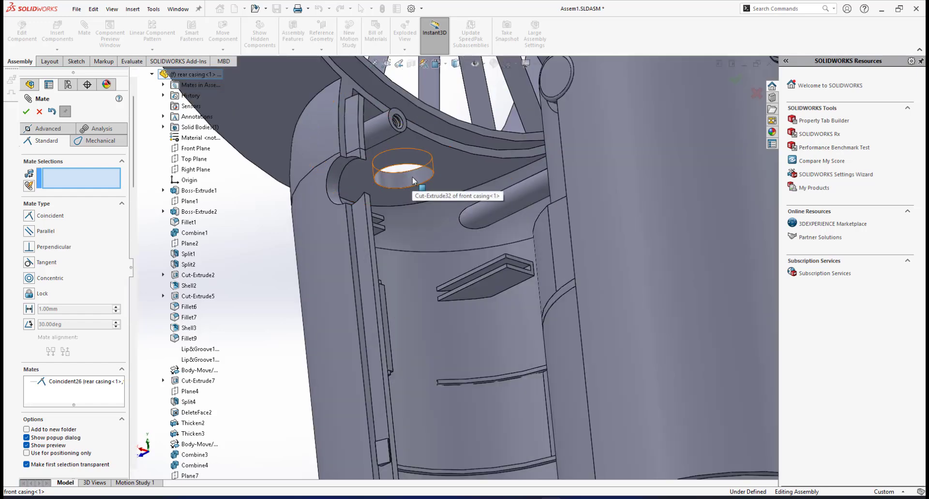
pyautogui.click(413, 180)
pyautogui.scroll(5, 414, 181)
pyautogui.moveTo(513, 216); pyautogui.dragTo(491, 165, button='middle')
pyautogui.scroll(-5, 418, 186)
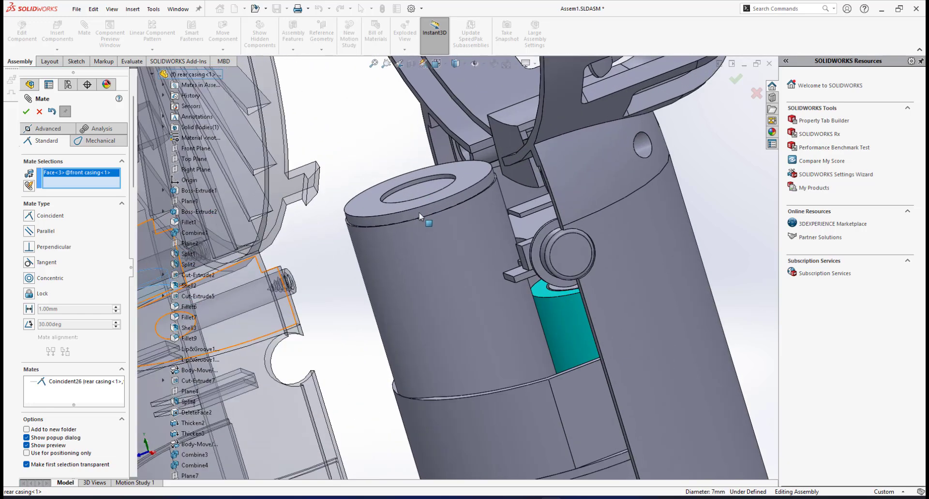
pyautogui.click(422, 213)
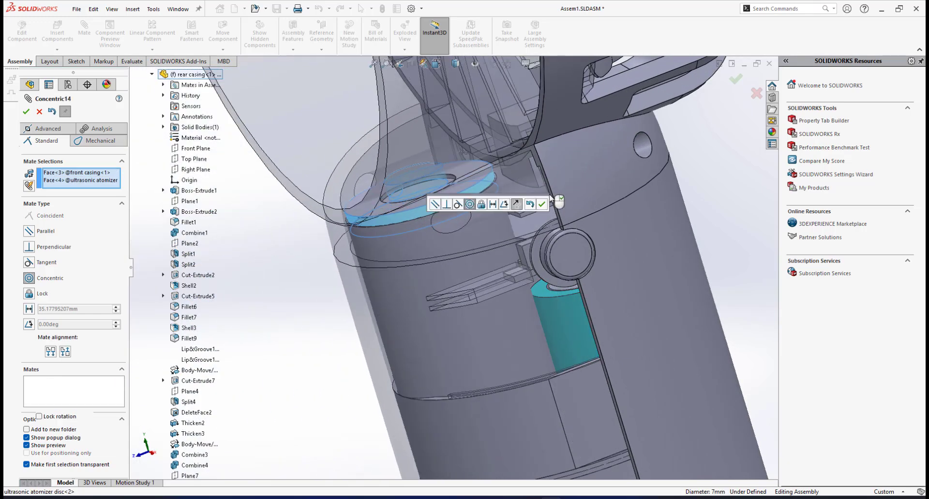
pyautogui.click(541, 205)
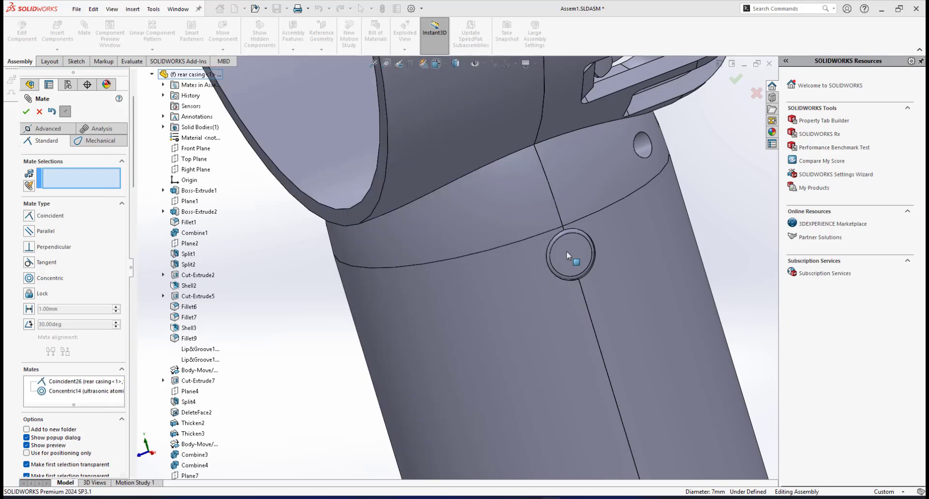
# Finish mating and examine the closed casing's fit along the handle seam, the power button and the joint with the water container.
pyautogui.scroll(10, 559, 262)
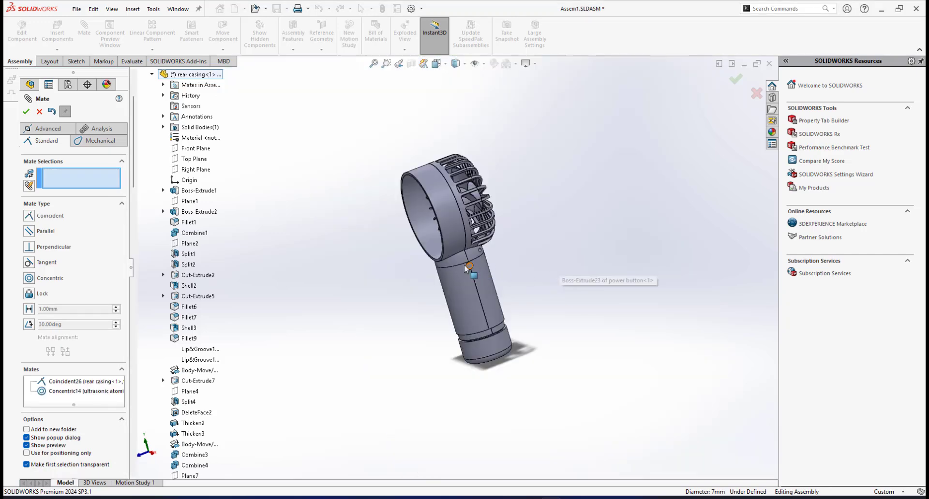
pyautogui.moveTo(464, 265)
pyautogui.mouseDown(button='middle')
pyautogui.moveTo(489, 255)
pyautogui.moveTo(451, 299)
pyautogui.moveTo(497, 262)
pyautogui.moveTo(469, 266)
pyautogui.moveTo(466, 256)
pyautogui.mouseUp(button='middle')
pyautogui.scroll(3, 476, 287)
pyautogui.scroll(-2, 469, 266)
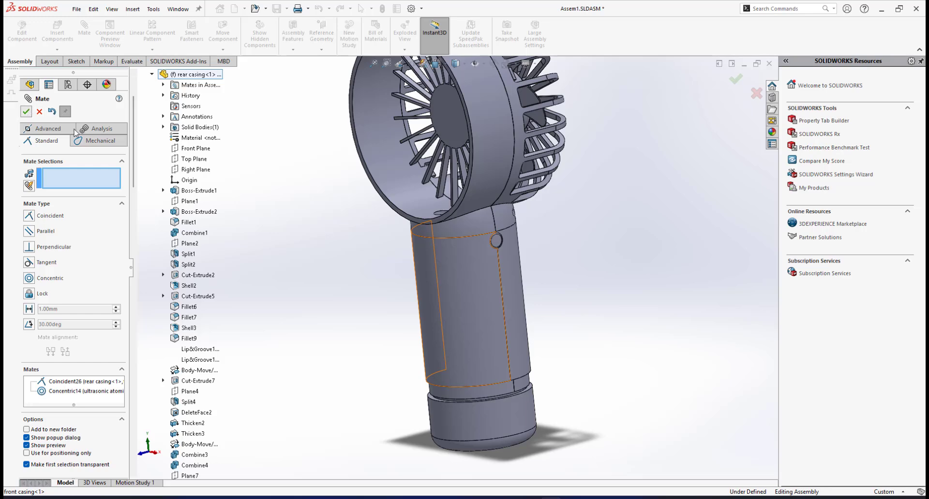
pyautogui.press('Escape')
pyautogui.scroll(-2, 479, 338)
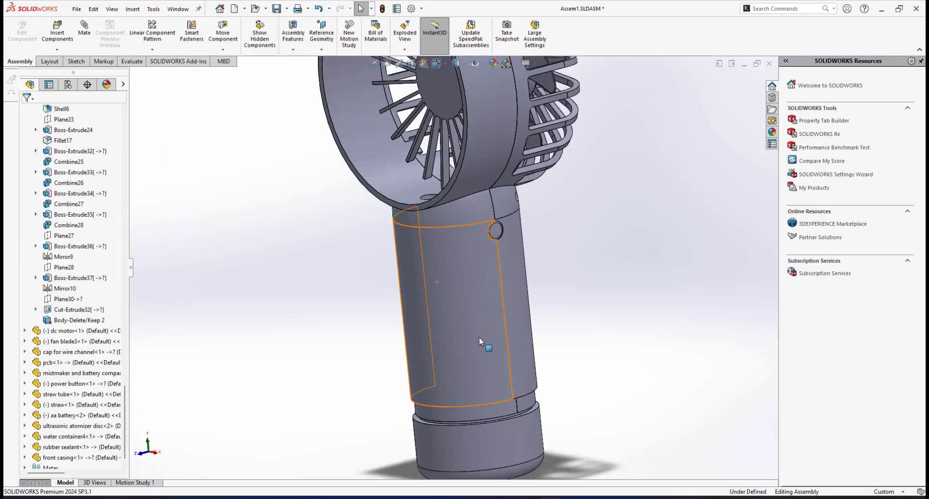
pyautogui.moveTo(473, 333); pyautogui.dragTo(477, 388, button='middle')
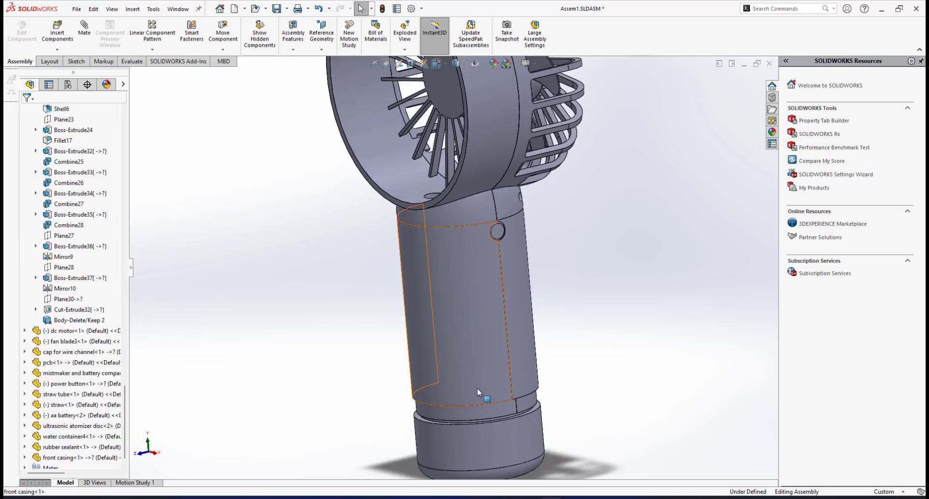
pyautogui.scroll(2, 480, 371)
pyautogui.scroll(-4, 480, 371)
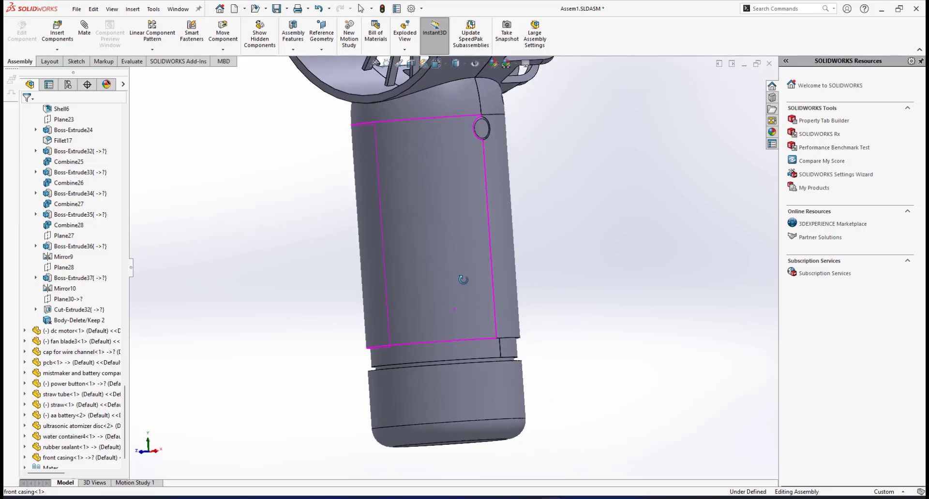
pyautogui.scroll(-2, 440, 347)
pyautogui.moveTo(439, 350); pyautogui.dragTo(429, 355, button='middle')
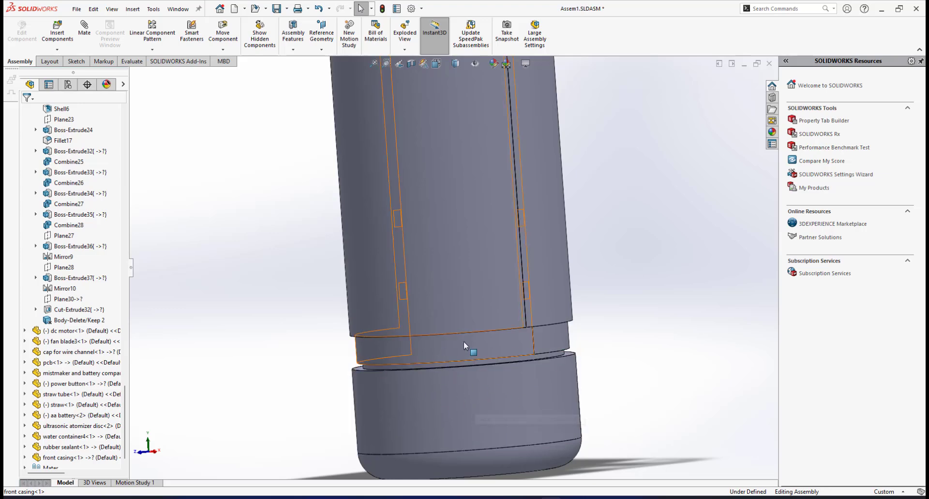
# Insert the water container ring part file into the assembly for the joint between the closed casing and the water container.
pyautogui.scroll(1, 510, 302)
pyautogui.scroll(2, 504, 300)
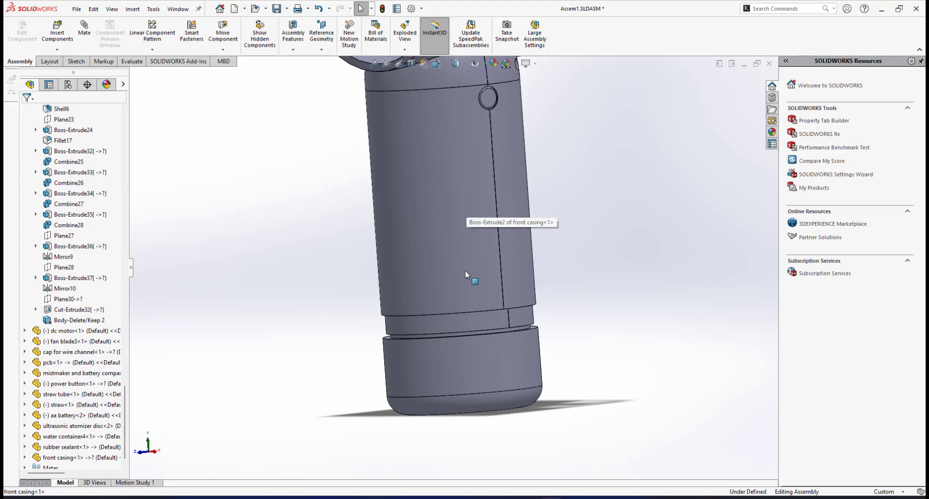
pyautogui.scroll(-1, 476, 266)
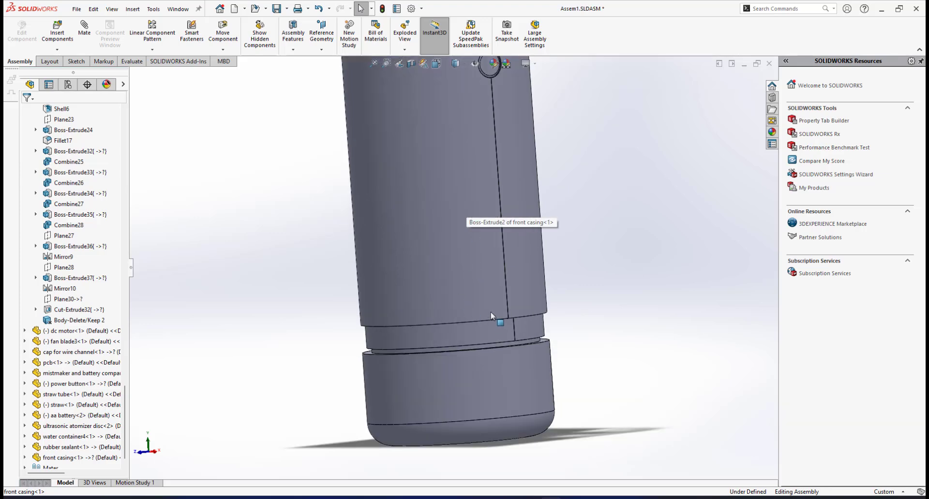
pyautogui.moveTo(491, 312)
pyautogui.mouseDown(button='middle')
pyautogui.moveTo(483, 290)
pyautogui.moveTo(479, 304)
pyautogui.mouseUp(button='middle')
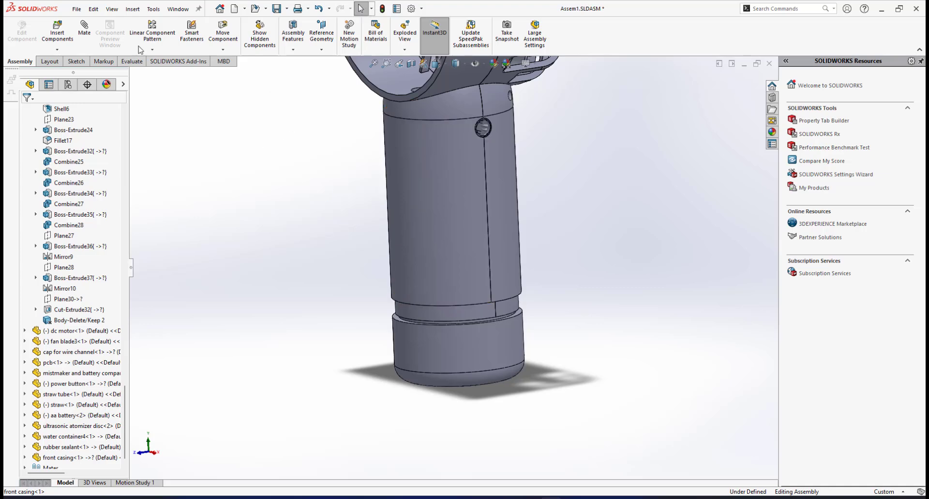
pyautogui.click(57, 31)
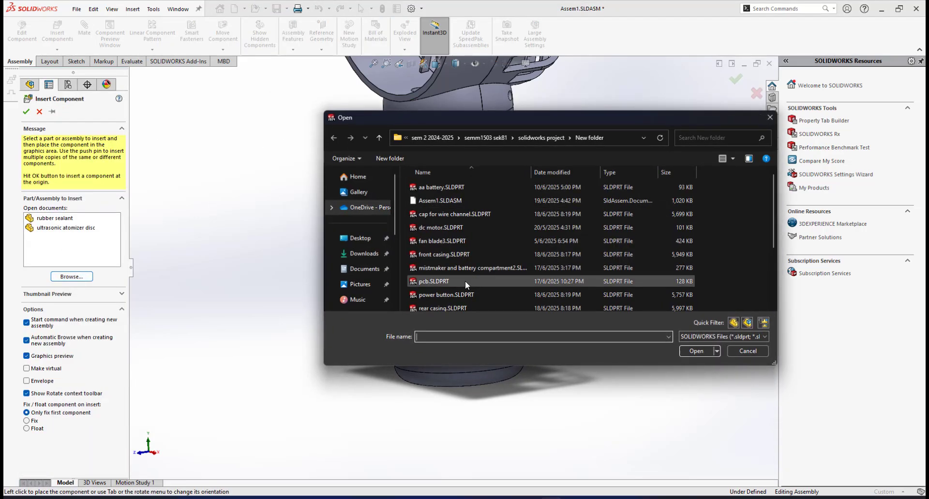
pyautogui.click(455, 292)
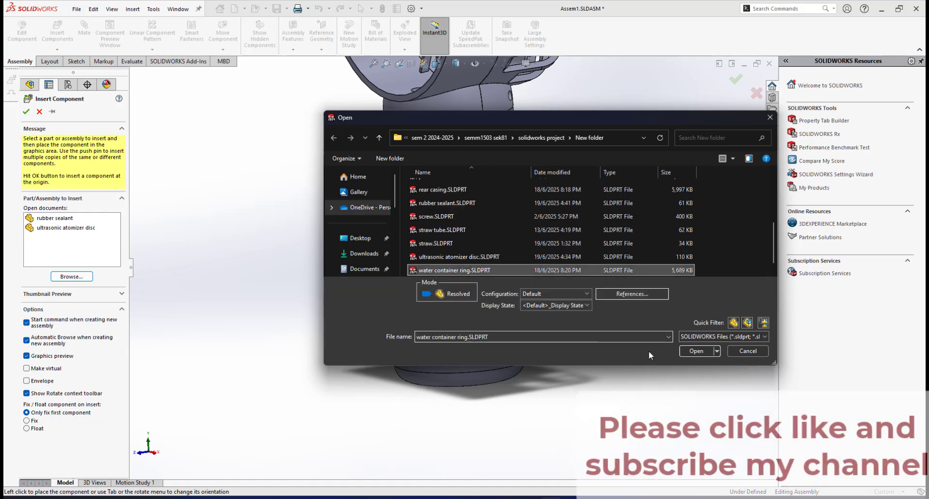
pyautogui.click(693, 353)
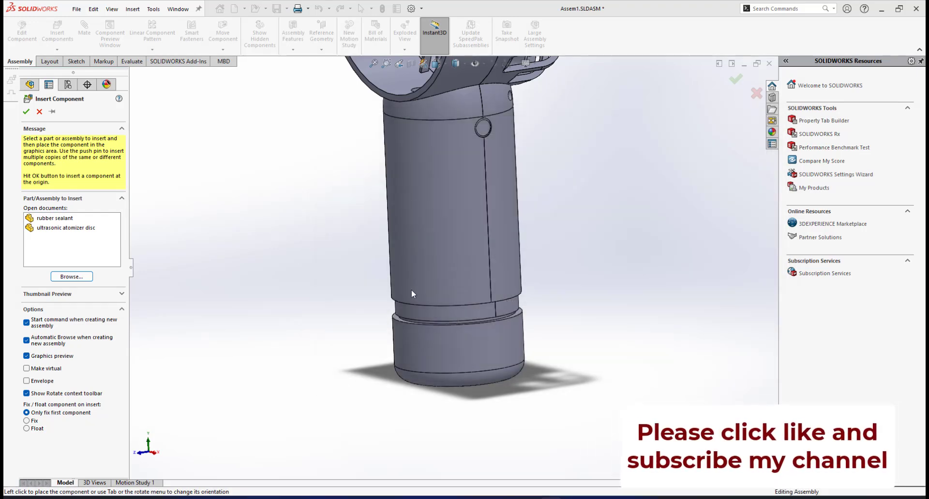
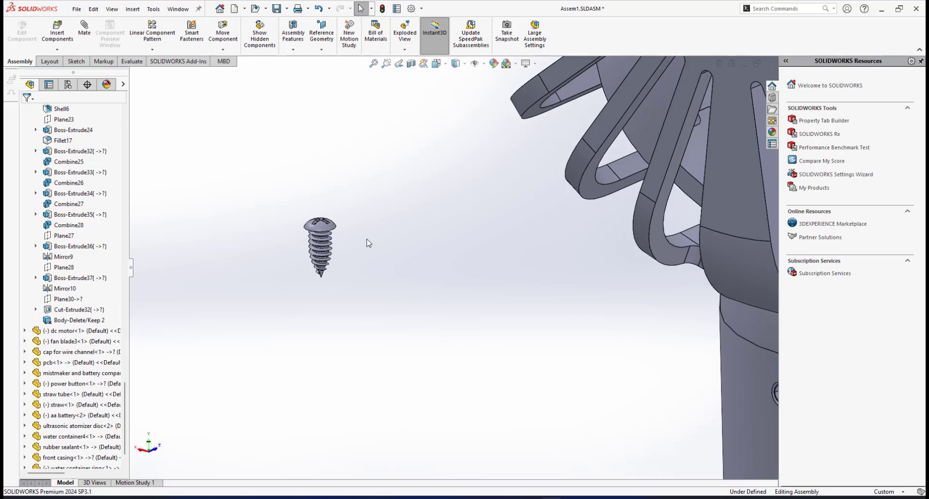
# Create a second copy of the screw next to the original one beside the fan, and deselect it.
pyautogui.scroll(4, 368, 243)
pyautogui.scroll(-4, 369, 244)
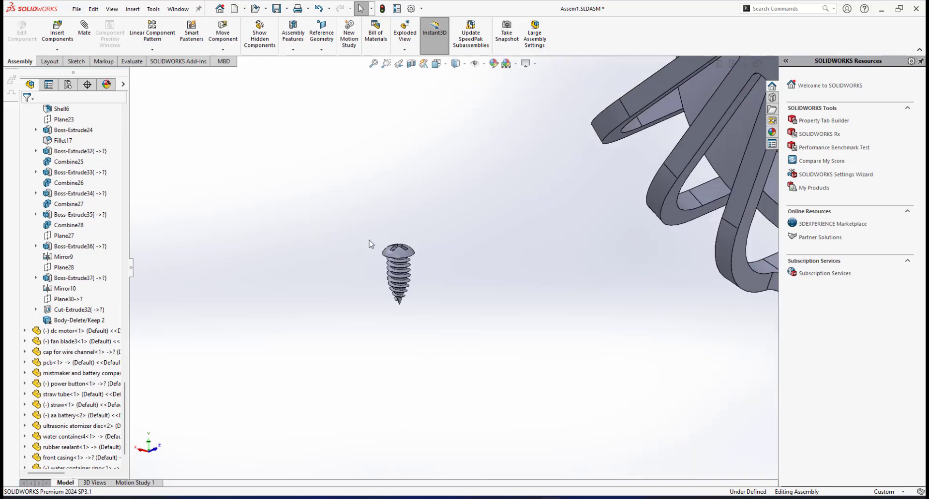
pyautogui.click(400, 251)
pyautogui.keyDown('ctrl'); pyautogui.moveTo(387, 275); pyautogui.dragTo(313, 253); pyautogui.keyUp('ctrl')
pyautogui.click(444, 204)
pyautogui.scroll(2, 498, 243)
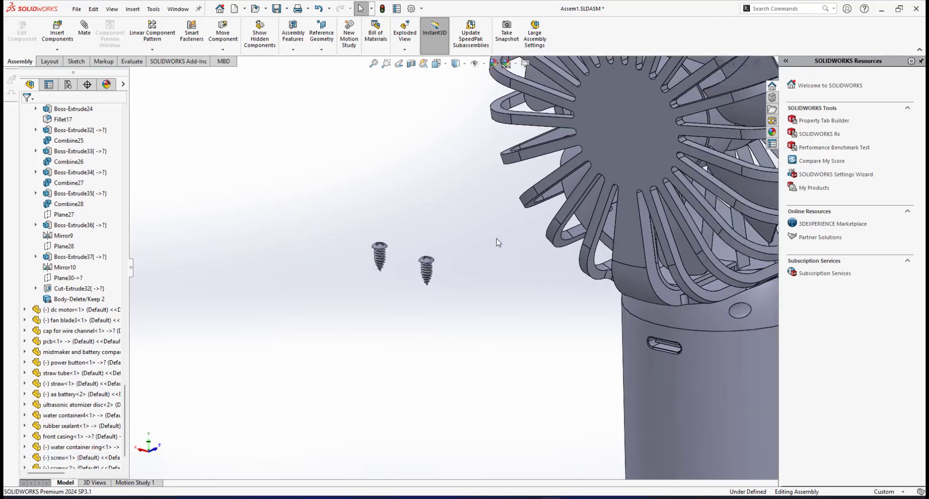
# Add a concentric mate between the first screw's shank and a screw hole in the rear casing's neck, flipping the alignment so its tip faces inward.
pyautogui.scroll(4, 540, 263)
pyautogui.scroll(-2, 585, 293)
pyautogui.moveTo(585, 292); pyautogui.dragTo(552, 273, button='middle')
pyautogui.scroll(-2, 613, 287)
pyautogui.scroll(-1, 245, 214)
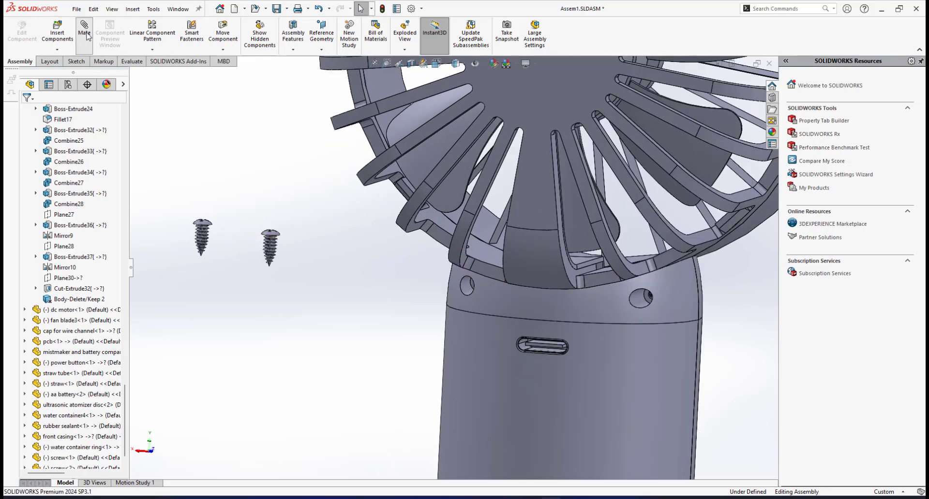
pyautogui.scroll(-6, 290, 249)
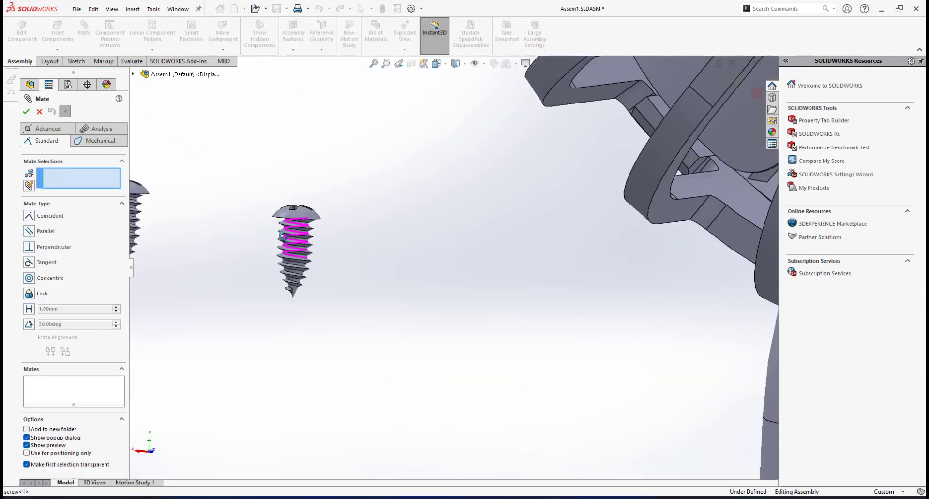
pyautogui.click(341, 230)
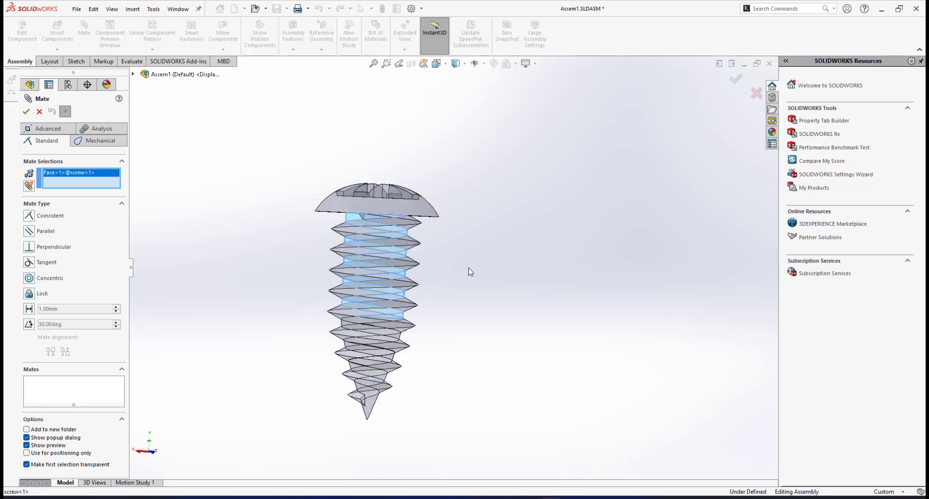
pyautogui.scroll(8, 468, 270)
pyautogui.scroll(3, 667, 310)
pyautogui.scroll(-8, 534, 275)
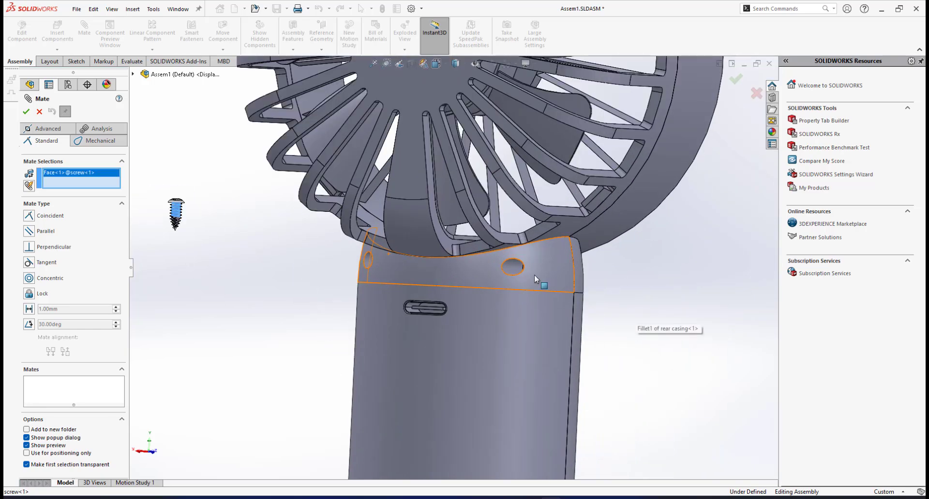
pyautogui.moveTo(459, 263); pyautogui.dragTo(385, 260, button='middle')
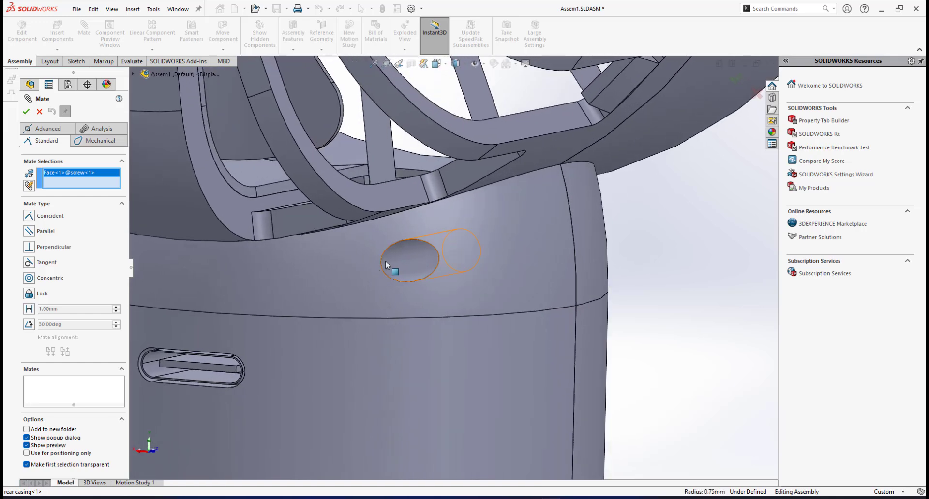
pyautogui.click(411, 262)
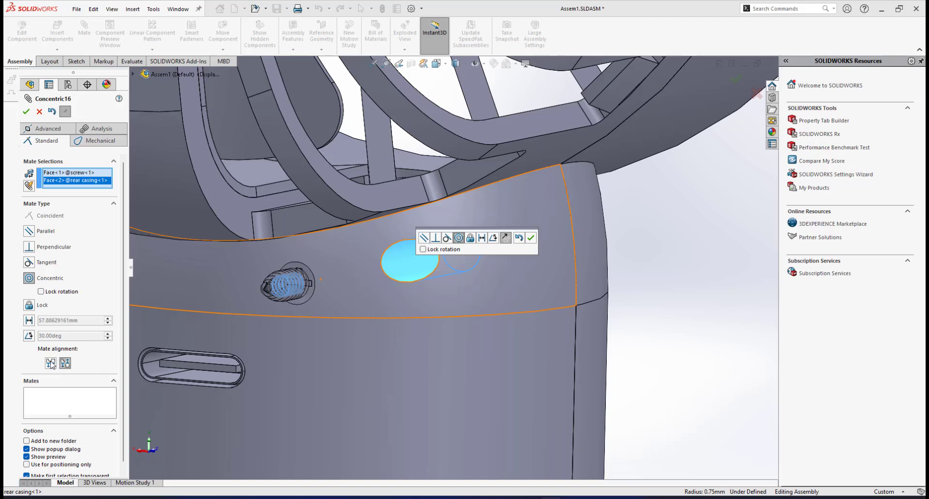
pyautogui.click(51, 363)
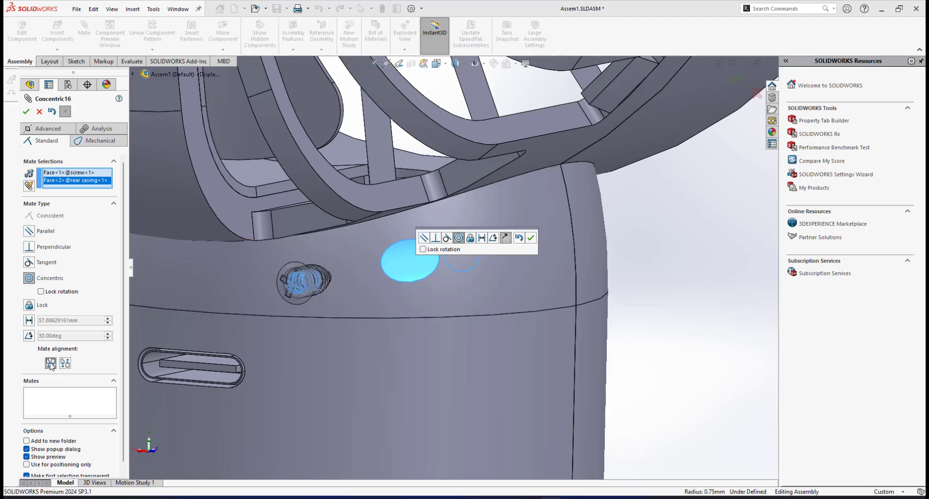
pyautogui.click(531, 238)
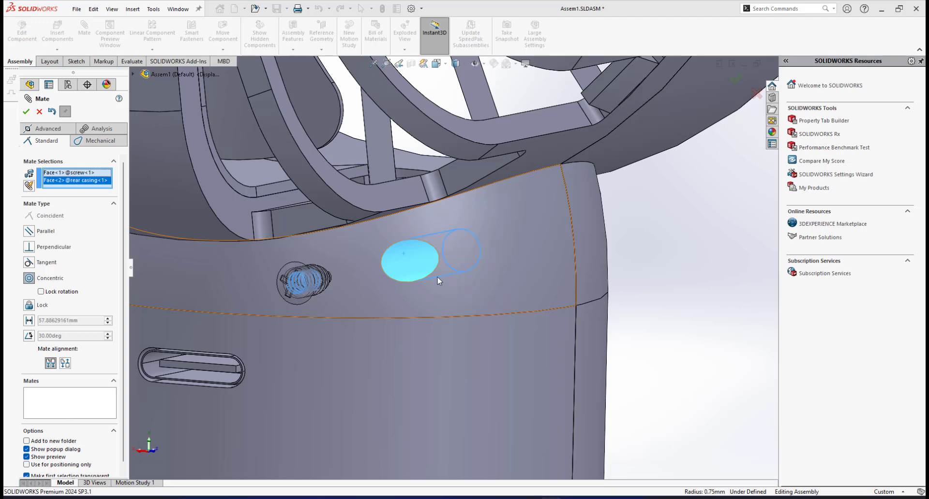
# Add a coincident mate between the underside of the first screw's head and the seat face inside its rear casing hole.
pyautogui.scroll(3, 434, 278)
pyautogui.moveTo(340, 279); pyautogui.dragTo(311, 286, button='middle')
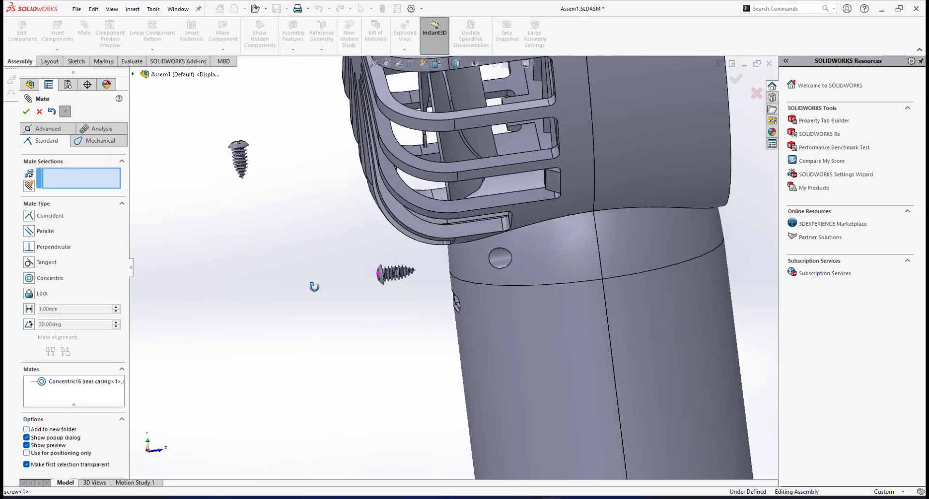
pyautogui.scroll(-5, 379, 281)
pyautogui.moveTo(378, 281); pyautogui.dragTo(388, 294, button='middle')
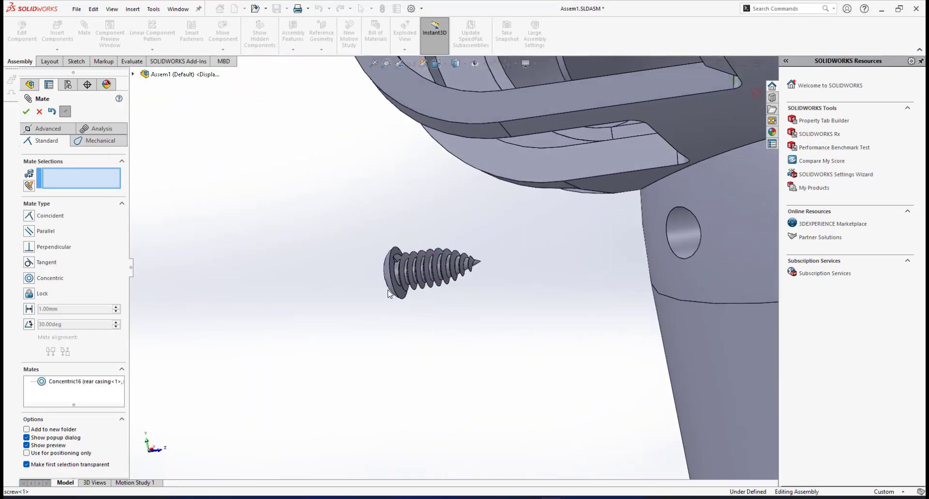
pyautogui.click(398, 293)
pyautogui.moveTo(511, 282); pyautogui.dragTo(638, 265, button='middle')
pyautogui.click(518, 232)
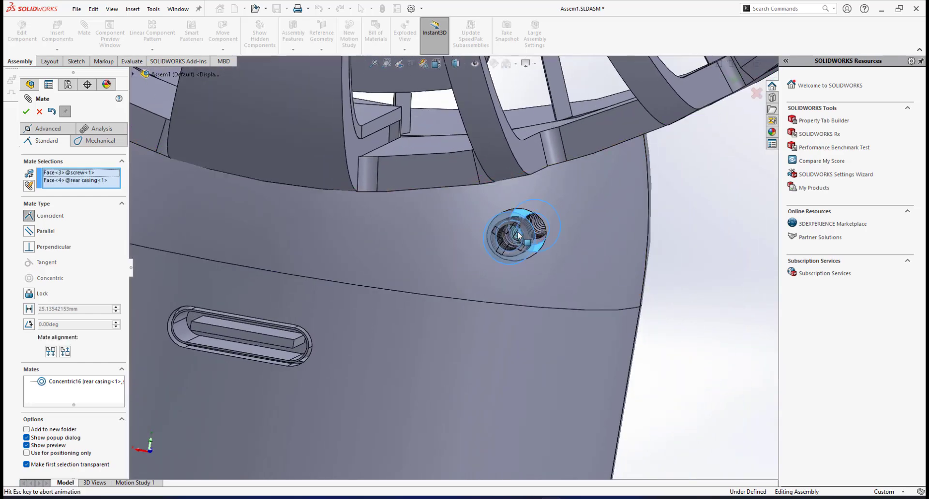
pyautogui.click(727, 197)
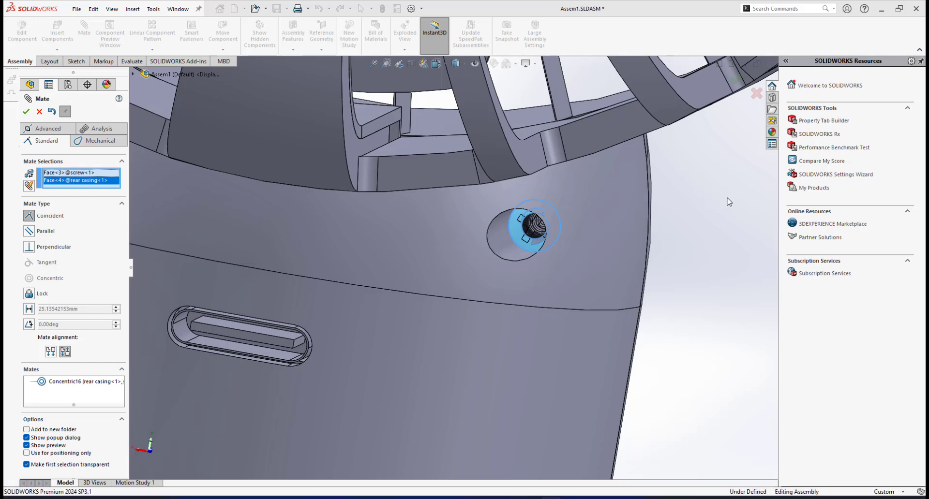
# Add a concentric mate between the second screw's shank and the other rear casing screw hole, flipping the alignment so its tip faces inward.
pyautogui.scroll(5, 486, 264)
pyautogui.scroll(5, 486, 264)
pyautogui.moveTo(487, 265); pyautogui.dragTo(385, 263, button='middle')
pyautogui.scroll(-10, 312, 213)
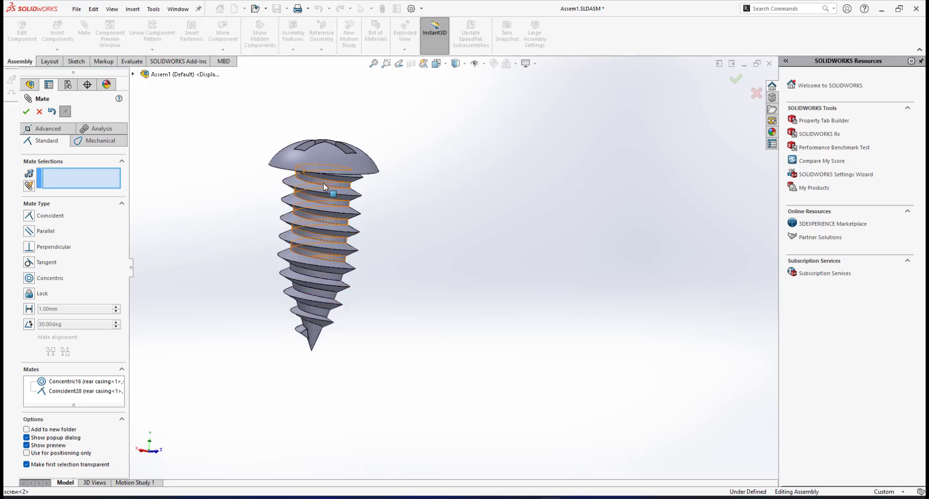
pyautogui.click(324, 183)
pyautogui.scroll(6, 492, 257)
pyautogui.scroll(-10, 590, 301)
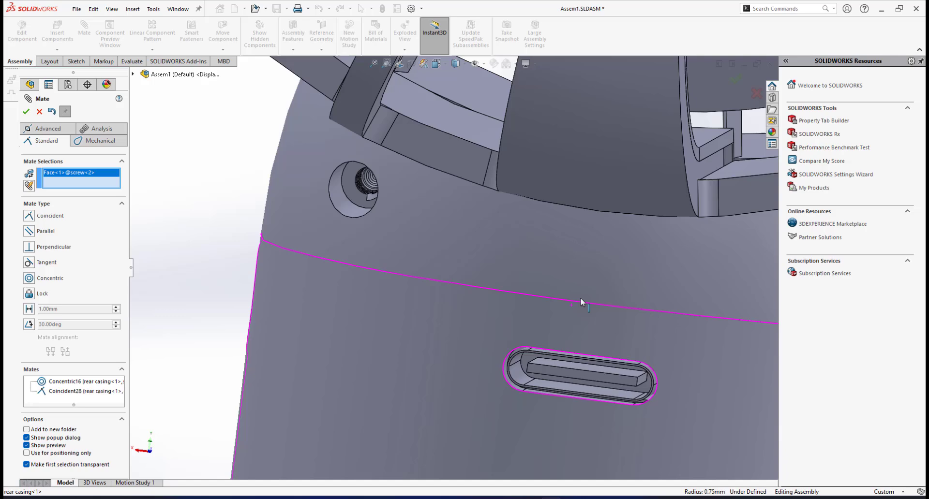
pyautogui.click(341, 206)
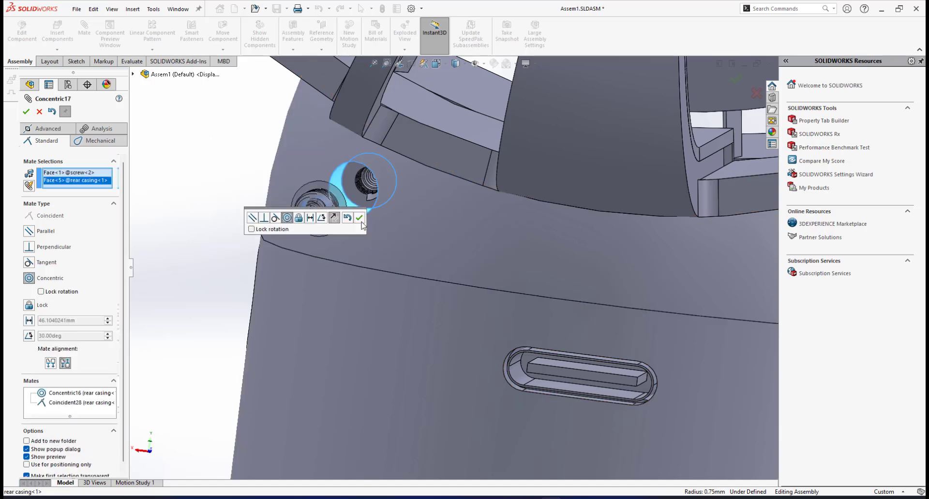
pyautogui.click(51, 363)
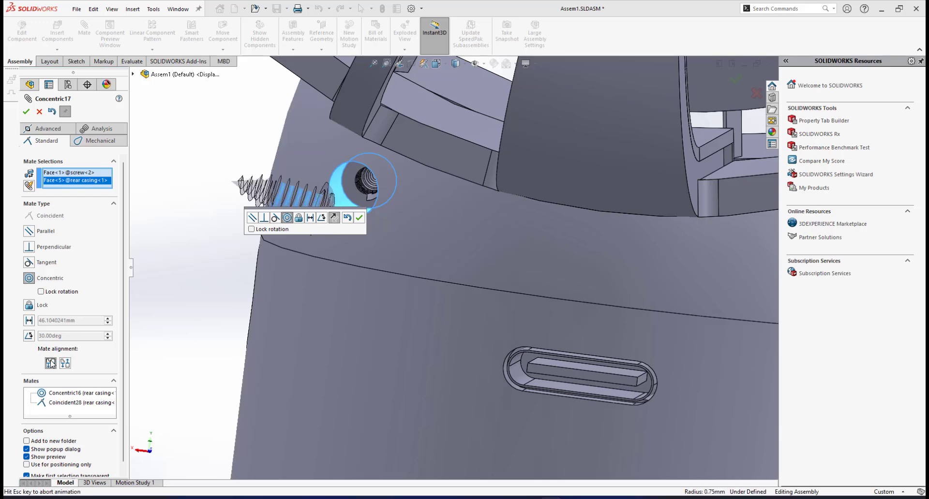
pyautogui.click(359, 219)
# Add a coincident mate between the second screw's head underside and the seat face in its rear casing hole, and finish mating.
pyautogui.scroll(10, 355, 231)
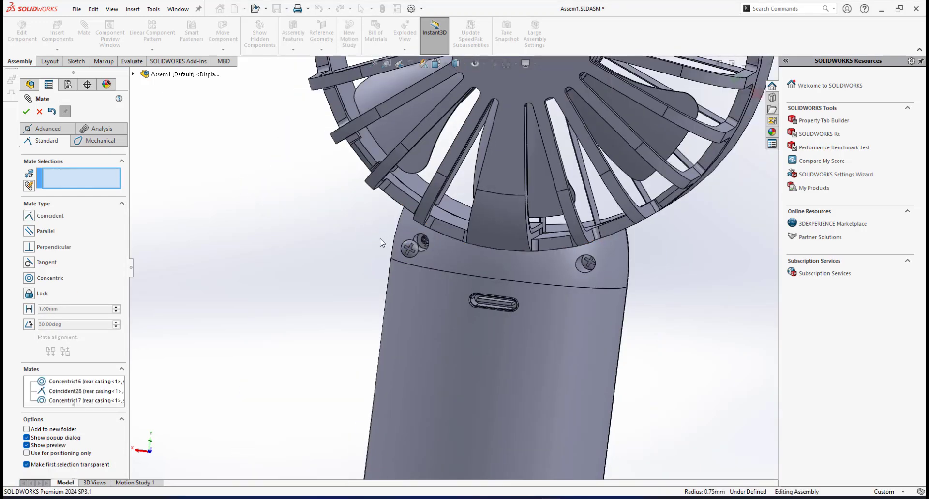
pyautogui.moveTo(381, 242); pyautogui.dragTo(446, 251, button='middle')
pyautogui.scroll(-10, 339, 271)
pyautogui.click(404, 282)
pyautogui.click(337, 214)
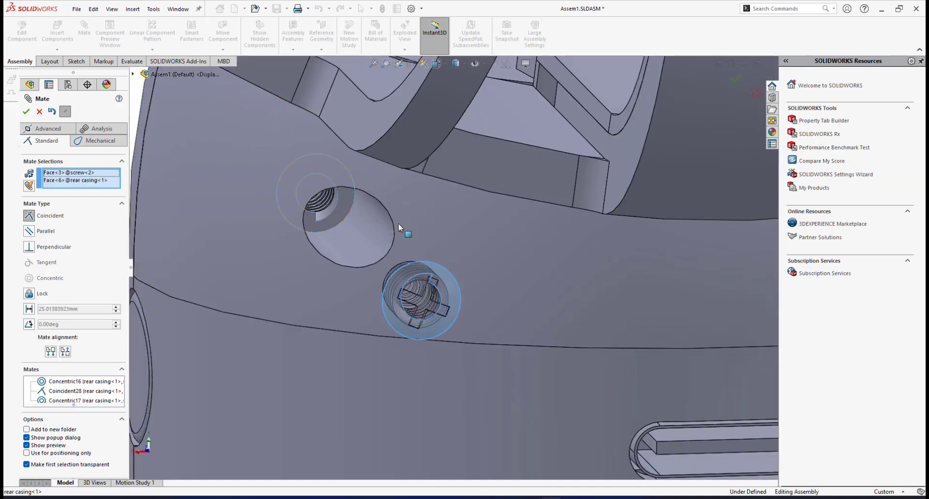
pyautogui.click(540, 204)
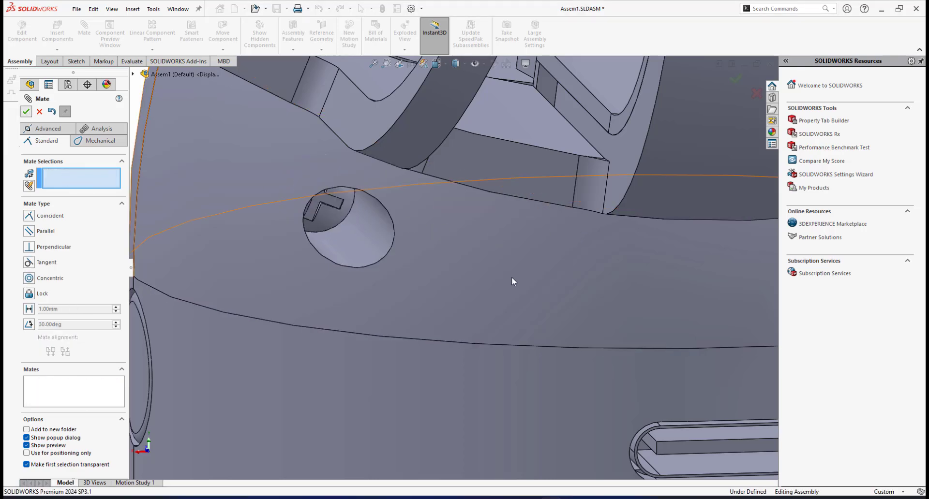
pyautogui.press('Escape')
# Orient the completed fan assembly to the isometric view and save the assembly file.
pyautogui.scroll(10, 498, 274)
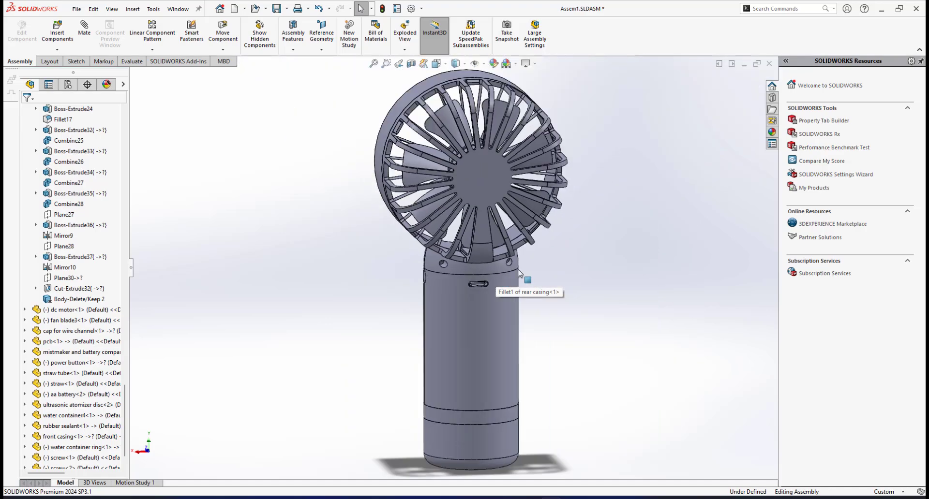
pyautogui.moveTo(524, 278); pyautogui.dragTo(484, 280, button='middle')
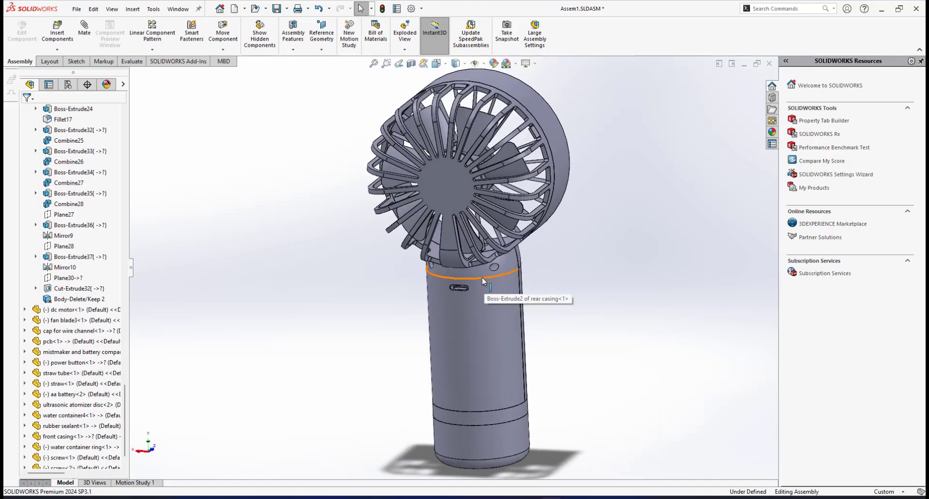
pyautogui.press('space')
pyautogui.click(690, 237)
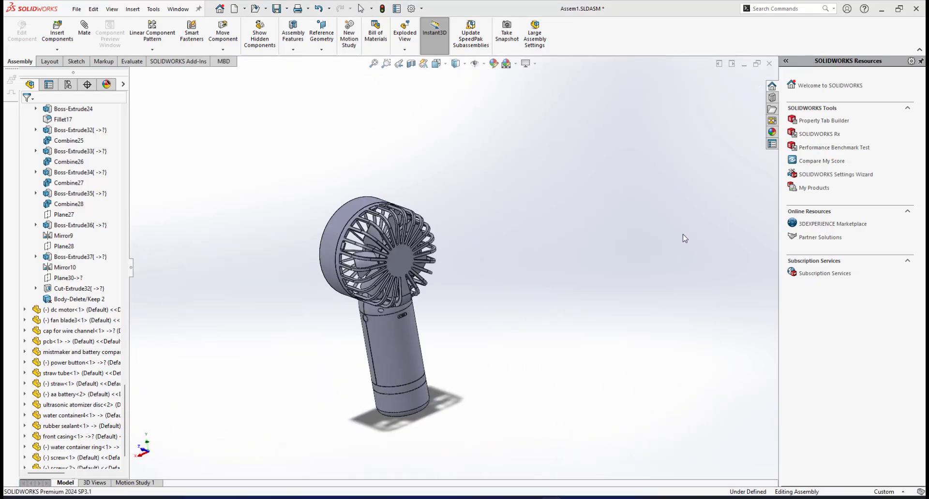
pyautogui.click(276, 9)
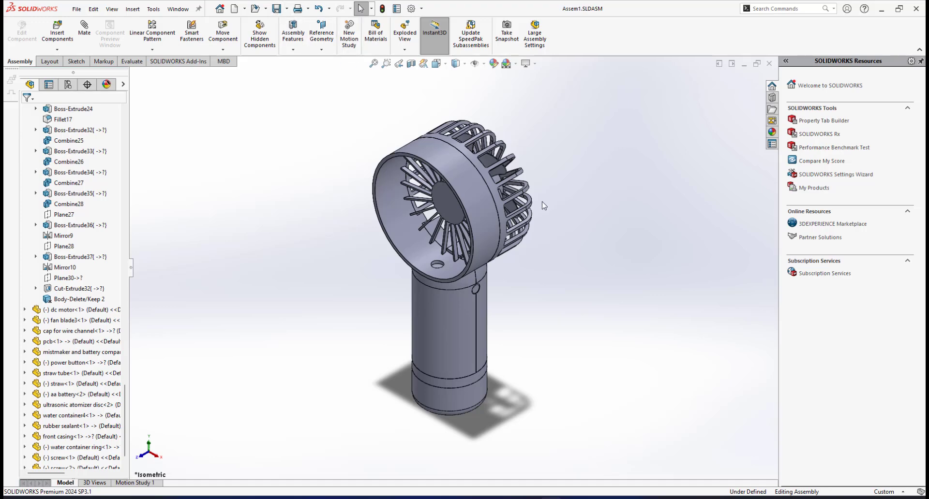
pyautogui.scroll(-3, 452, 237)
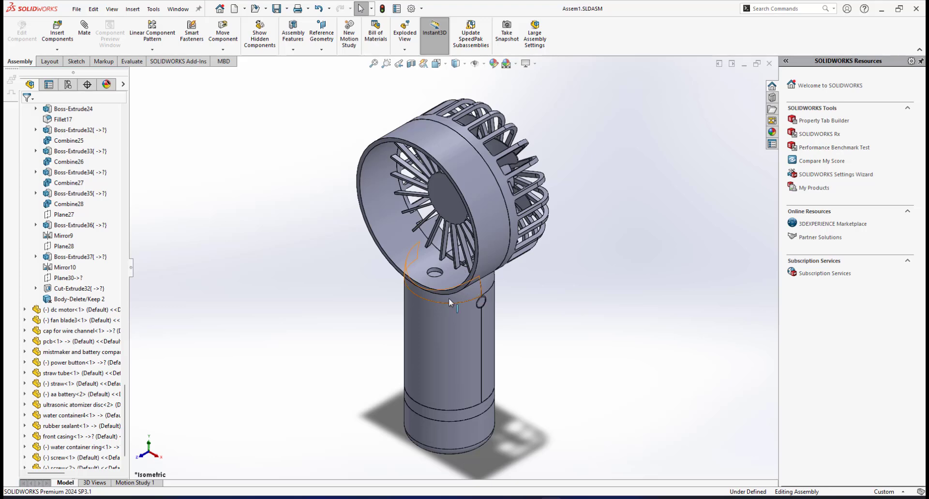
pyautogui.scroll(2, 450, 297)
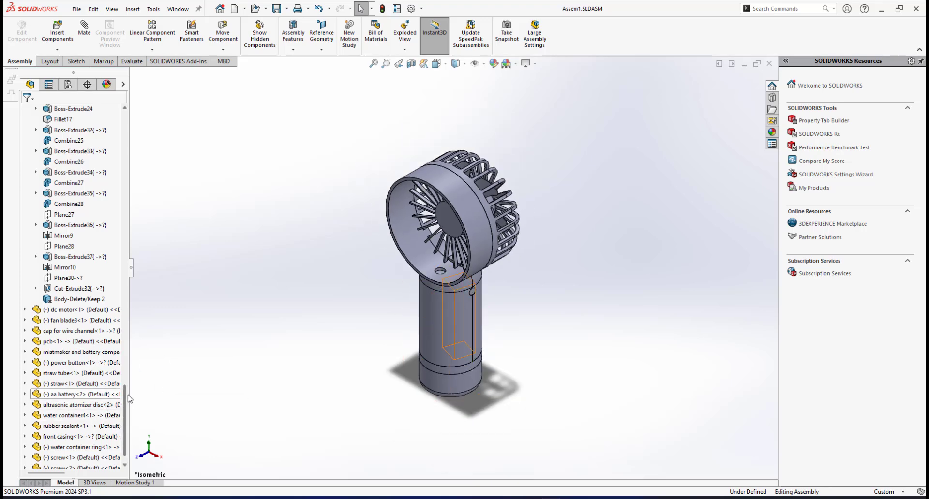
# Collapse the rear casing's feature list in the assembly tree so only the component level is shown.
pyautogui.moveTo(124, 394); pyautogui.dragTo(134, 128)
pyautogui.scroll(1, 28, 186)
pyautogui.click(25, 172)
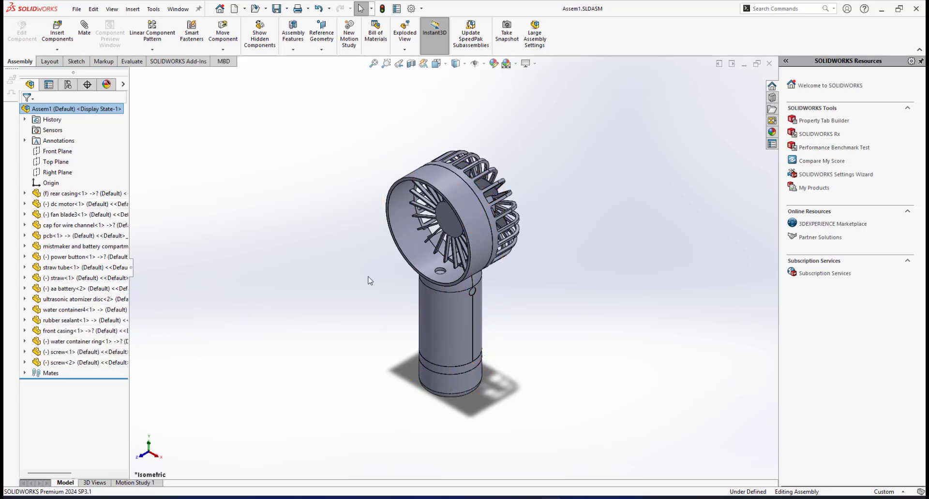
# Examine the lower handle of the fan and highlight the front casing, water container ring and rubber sealant from the assembly tree.
pyautogui.scroll(-2, 433, 274)
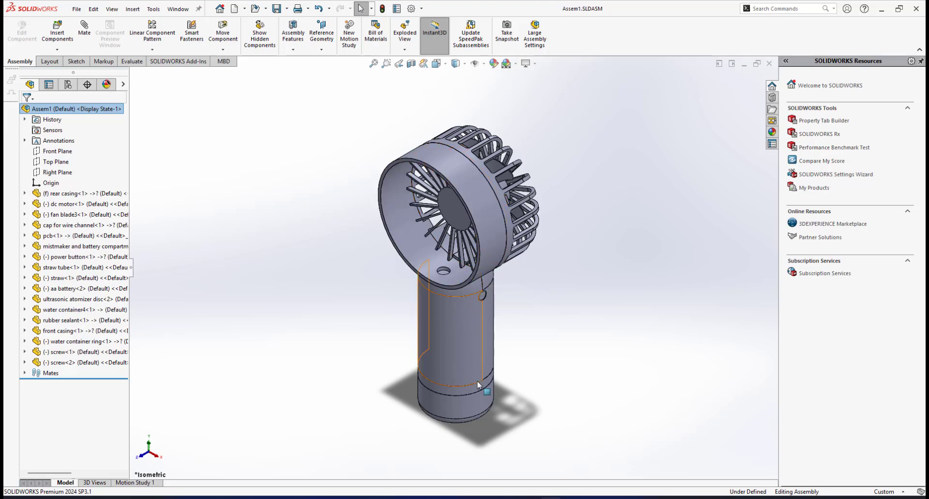
pyautogui.scroll(-2, 479, 394)
pyautogui.scroll(-2, 468, 373)
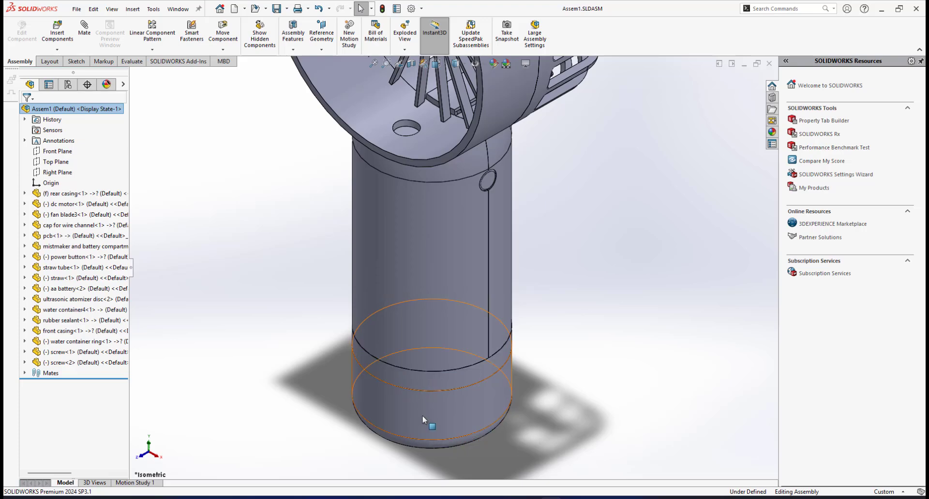
pyautogui.scroll(3, 474, 190)
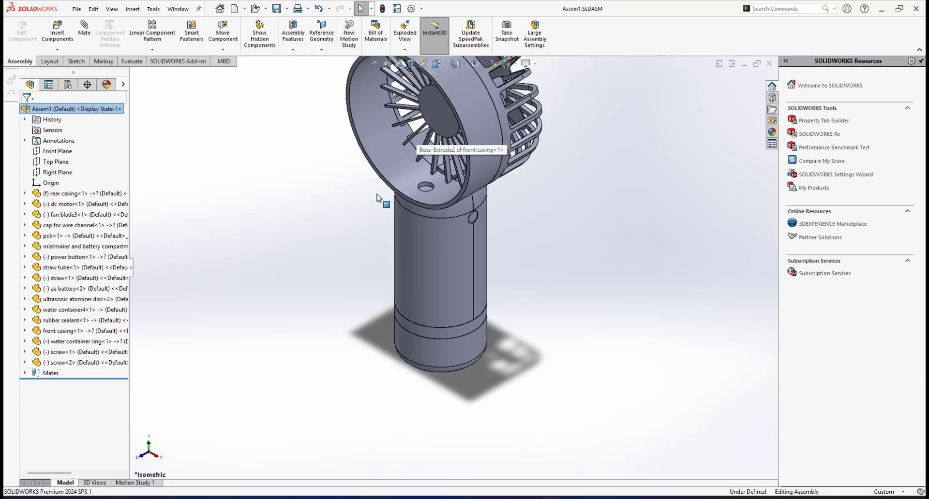
pyautogui.scroll(-5, 440, 350)
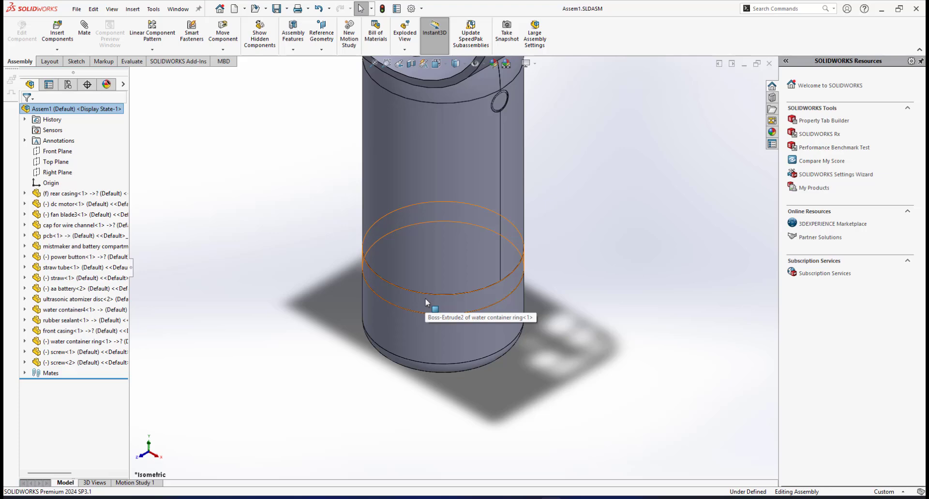
pyautogui.click(58, 332)
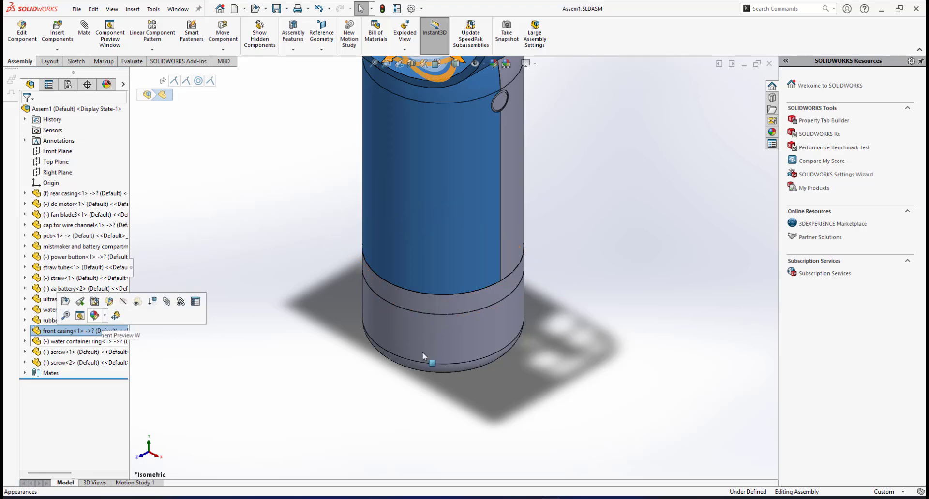
pyautogui.click(66, 343)
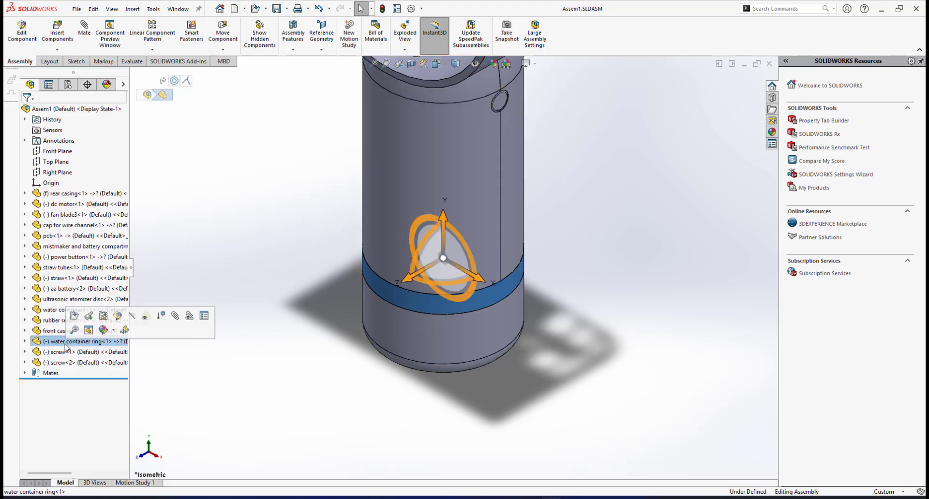
pyautogui.click(50, 321)
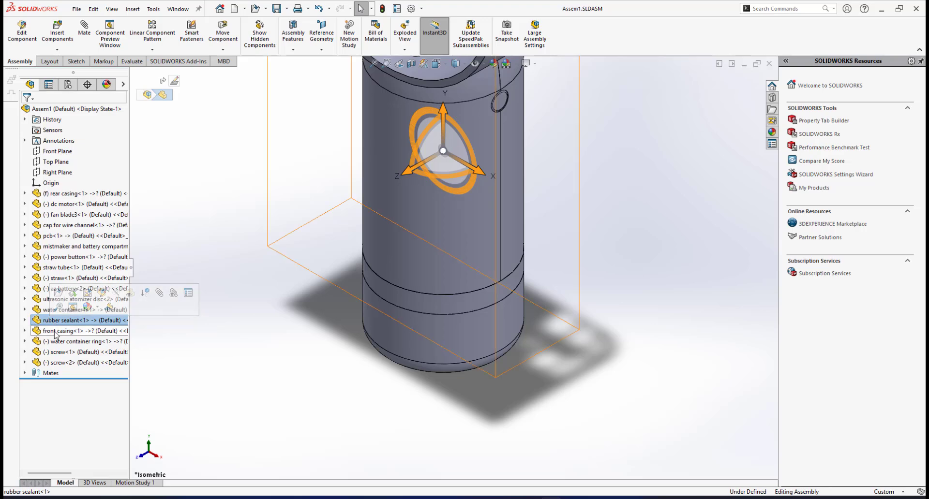
pyautogui.click(55, 332)
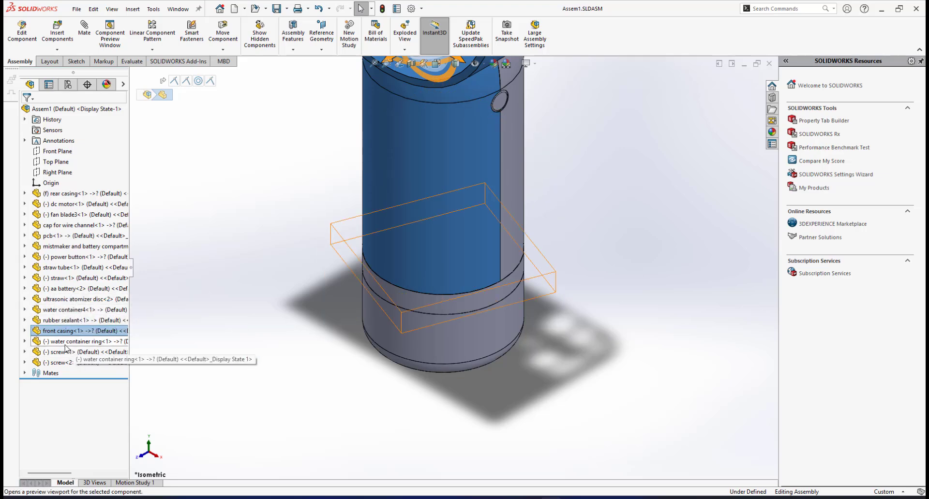
# Reorder the water container4 component in the assembly tree so it sits directly below the water container ring, and check both components.
pyautogui.click(54, 311)
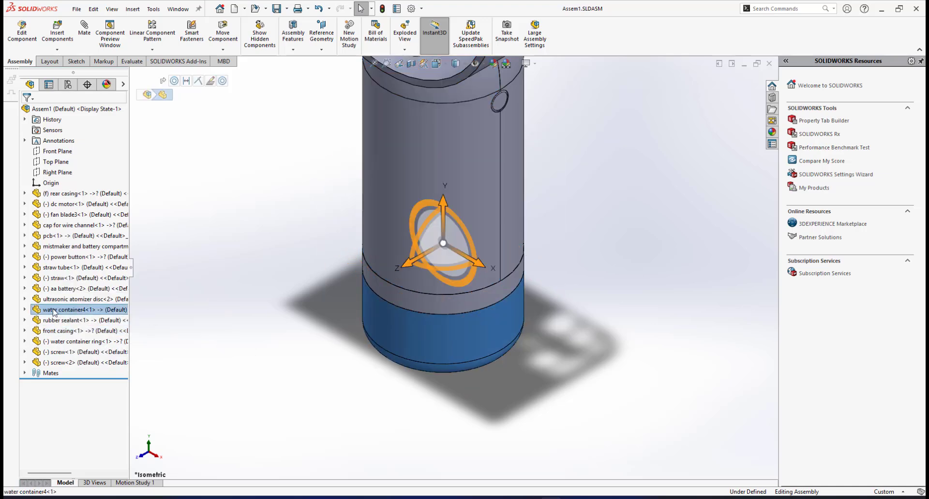
pyautogui.moveTo(54, 312); pyautogui.dragTo(55, 349)
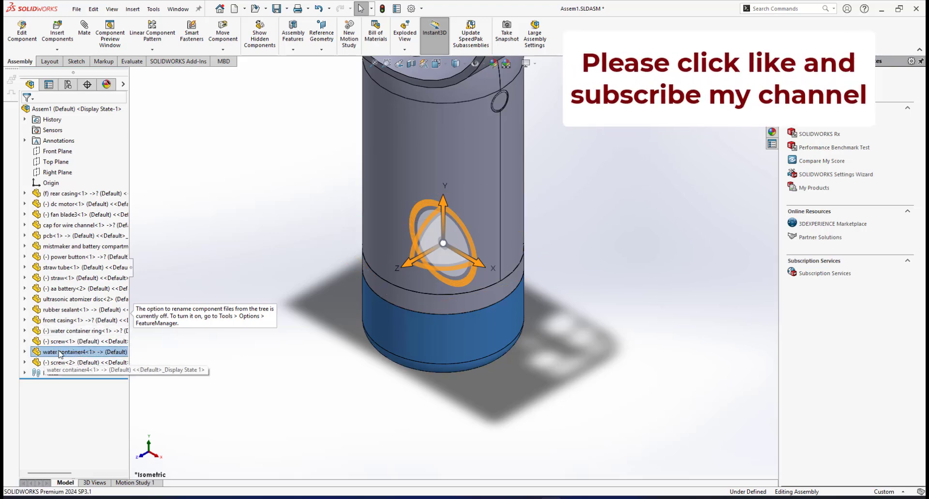
pyautogui.moveTo(58, 352); pyautogui.dragTo(57, 336)
pyautogui.click(71, 331)
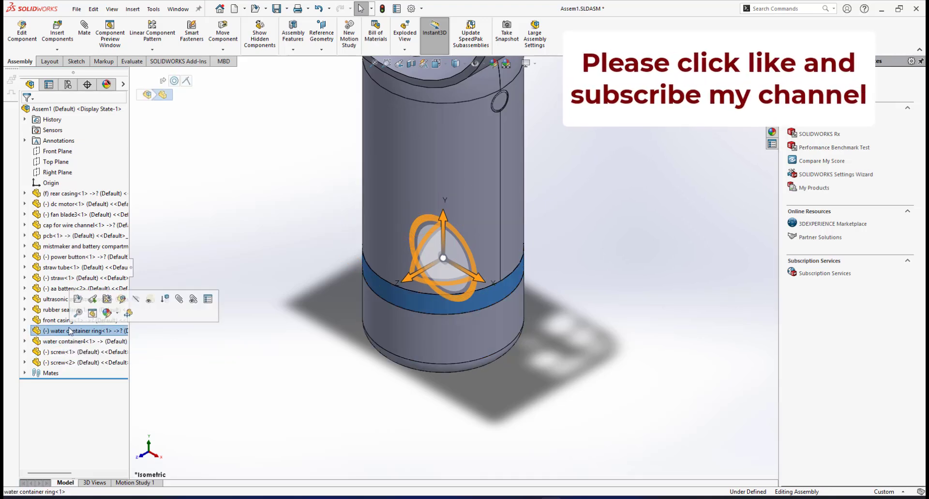
pyautogui.click(66, 342)
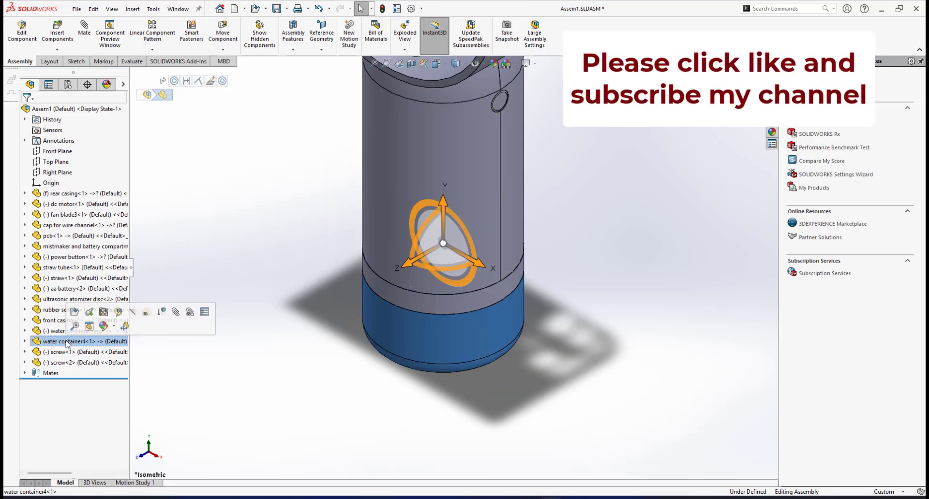
pyautogui.click(194, 237)
# Orient the whole fan assembly to the isometric view.
pyautogui.scroll(5, 487, 284)
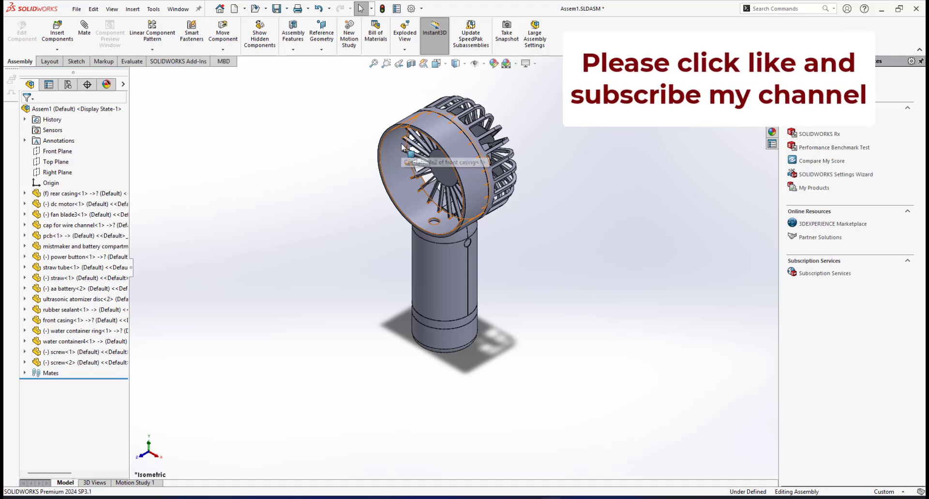
pyautogui.press('space')
pyautogui.click(691, 236)
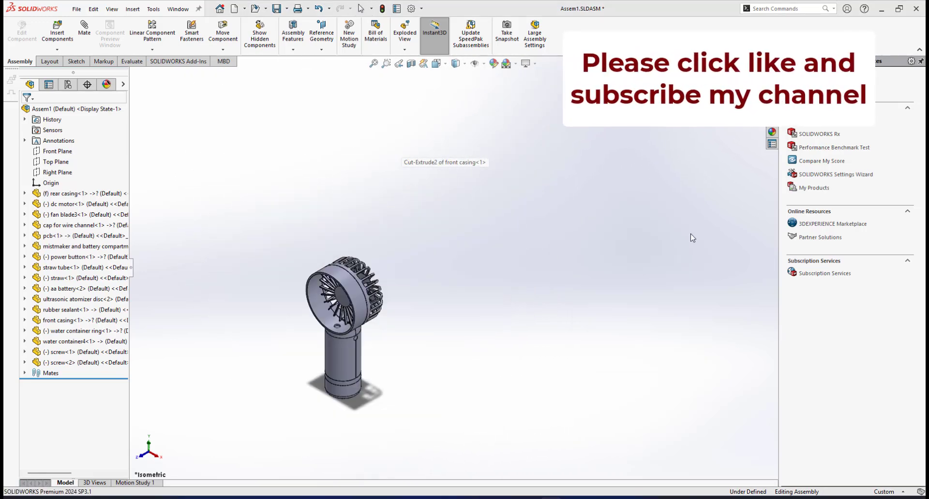